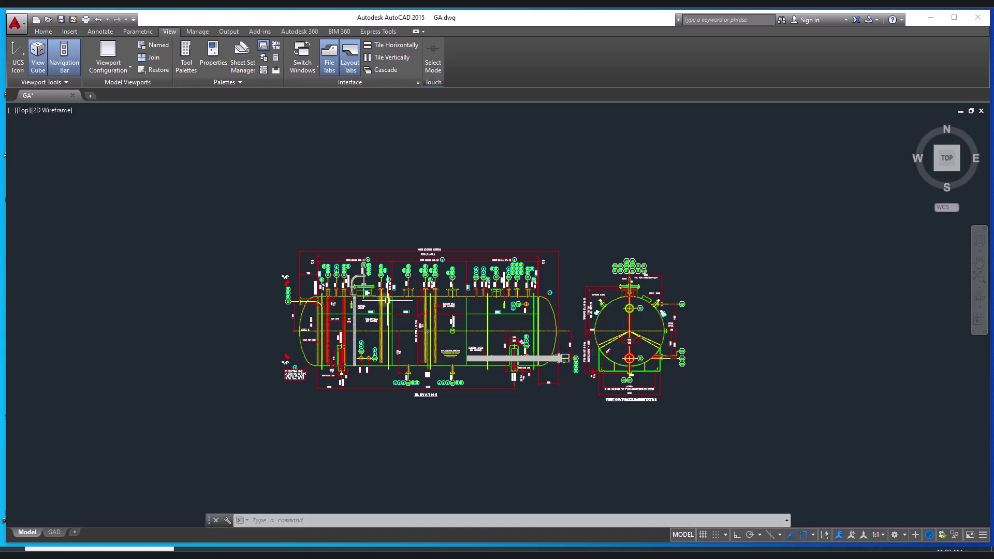
Examine the vessel's elevation view, its nozzles, dished ends and electric heater, together with the adjacent nozzle orientation view
scroll(346, 323, "up", 6)
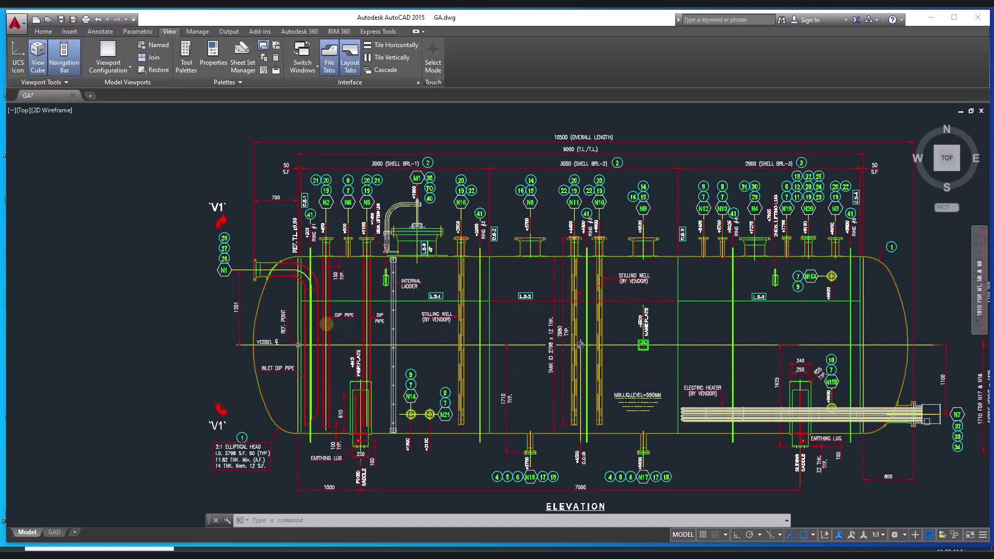
middle_click_drag(564, 329, 292, 293)
middle_click_drag(767, 235, 568, 249)
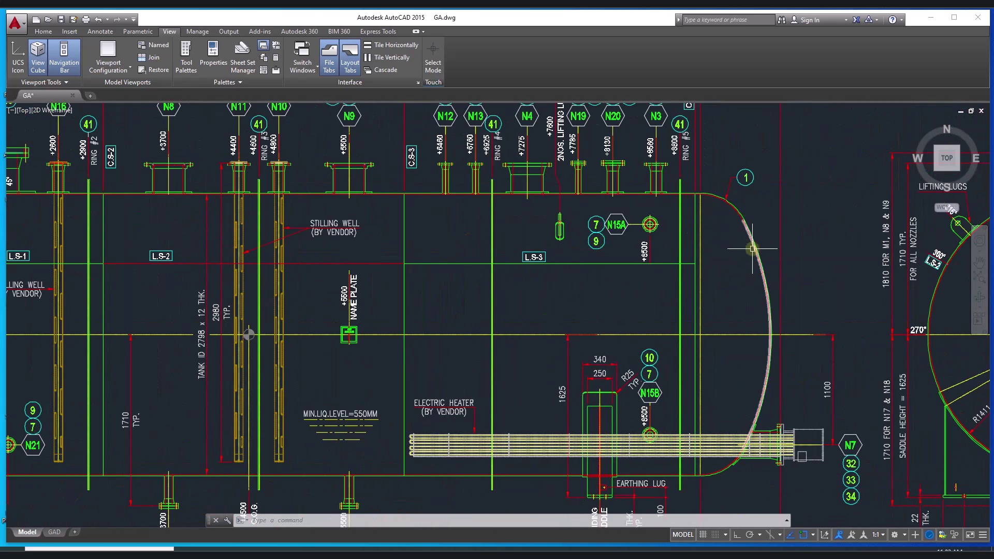
scroll(504, 240, "down", 6)
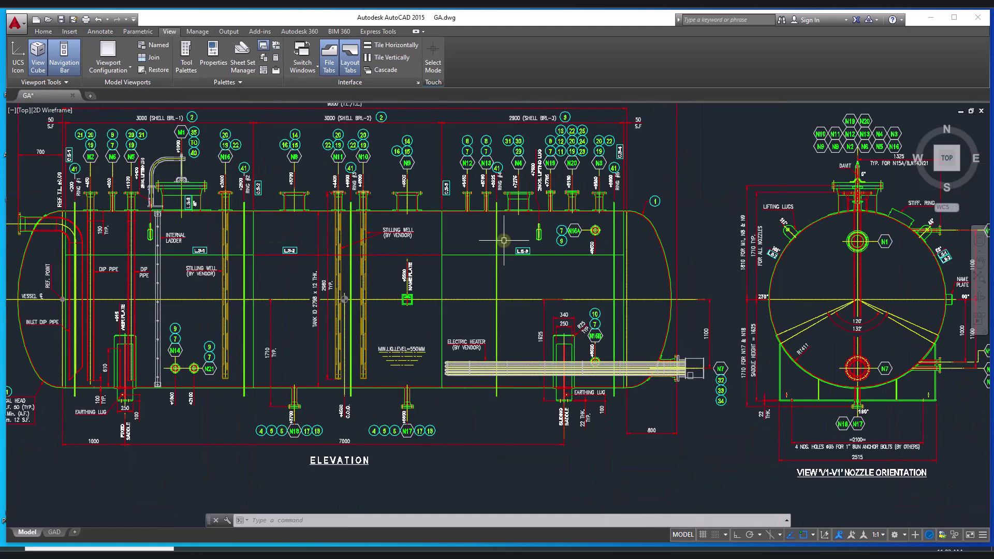
scroll(599, 270, "up", 4)
middle_click_drag(468, 320, 831, 284)
middle_click_drag(418, 328, 425, 388)
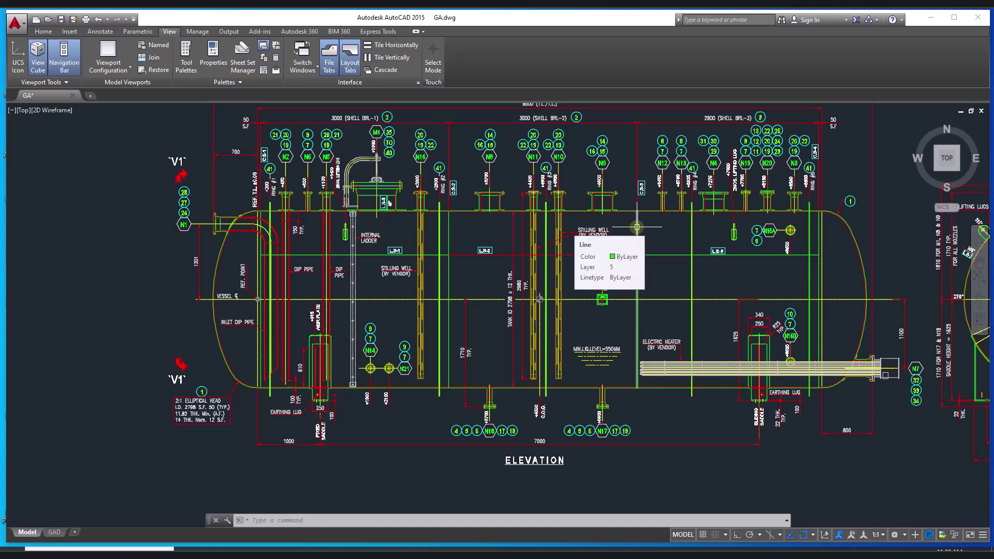
mouse_move(620, 278)
middle_mouse_down()
mouse_move(614, 308)
mouse_move(554, 311)
middle_mouse_up()
scroll(554, 311, "down", 5)
middle_click_drag(615, 295, 527, 304)
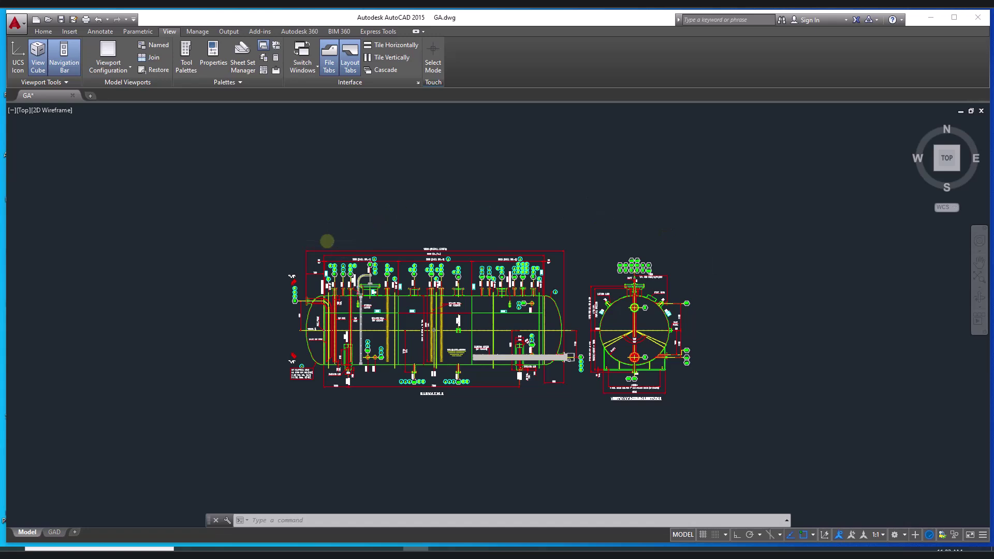
Check the drawing's length, angle and insertion scale units, leaving the settings as they are
type("units")
key("Return")
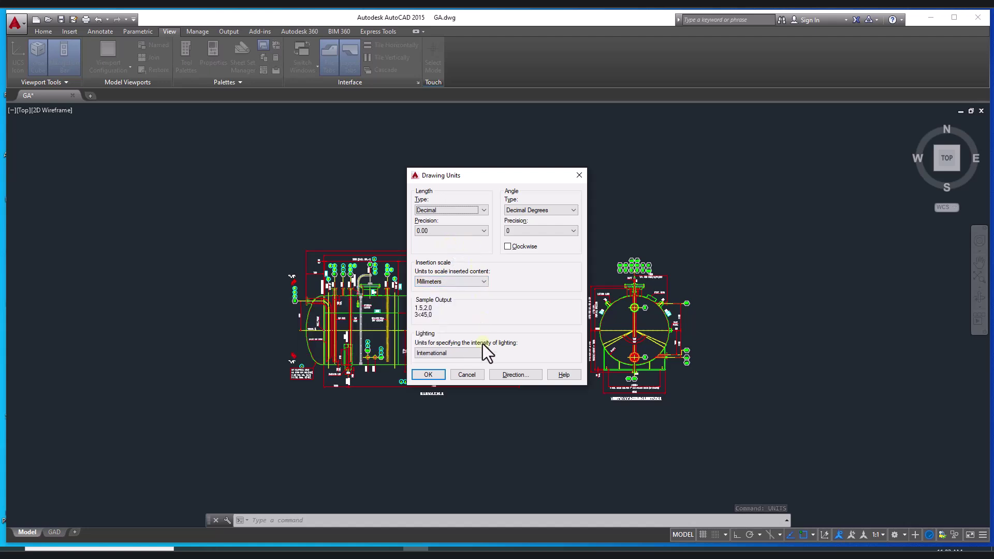
left_click(468, 376)
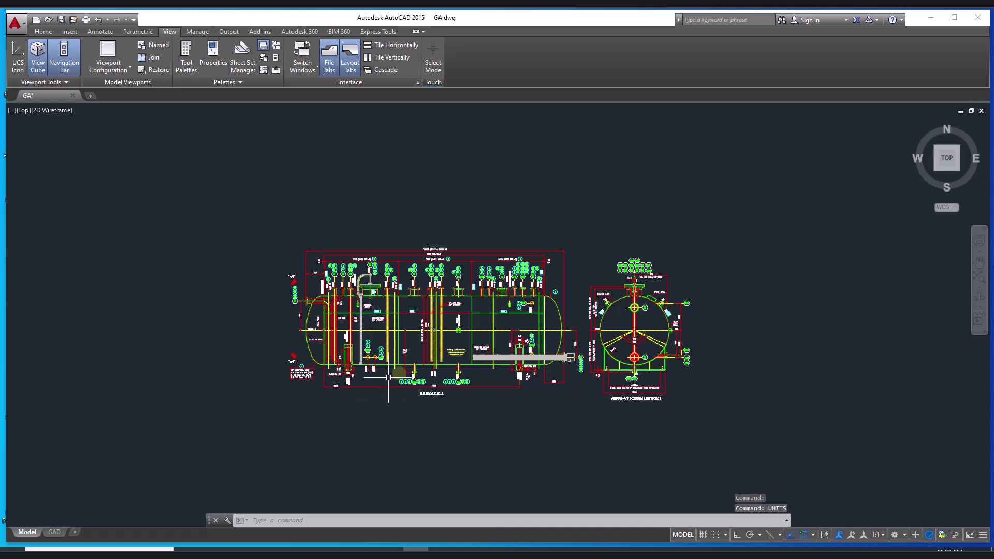
mouse_move(401, 368)
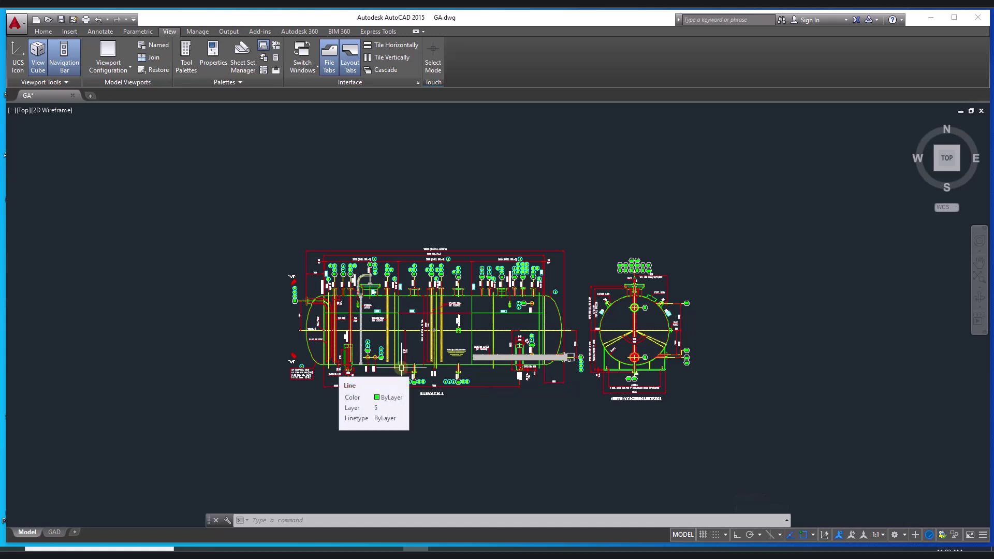
Inspect the overall length dimension above the elevation and measure the distance between its two ends with DIST
scroll(425, 262, "up", 3)
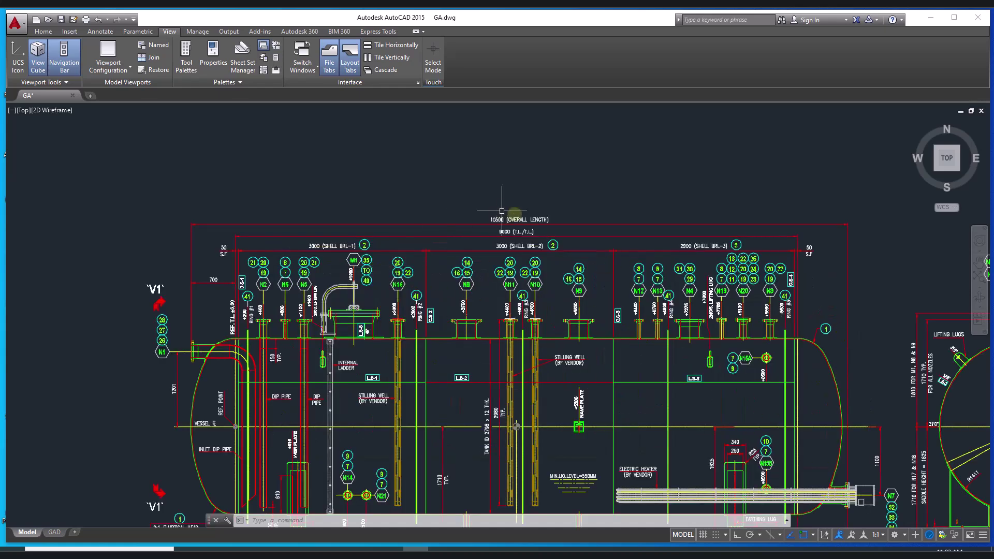
scroll(528, 215, "up", 2)
scroll(406, 239, "up", 2)
middle_click_drag(408, 238, 417, 289)
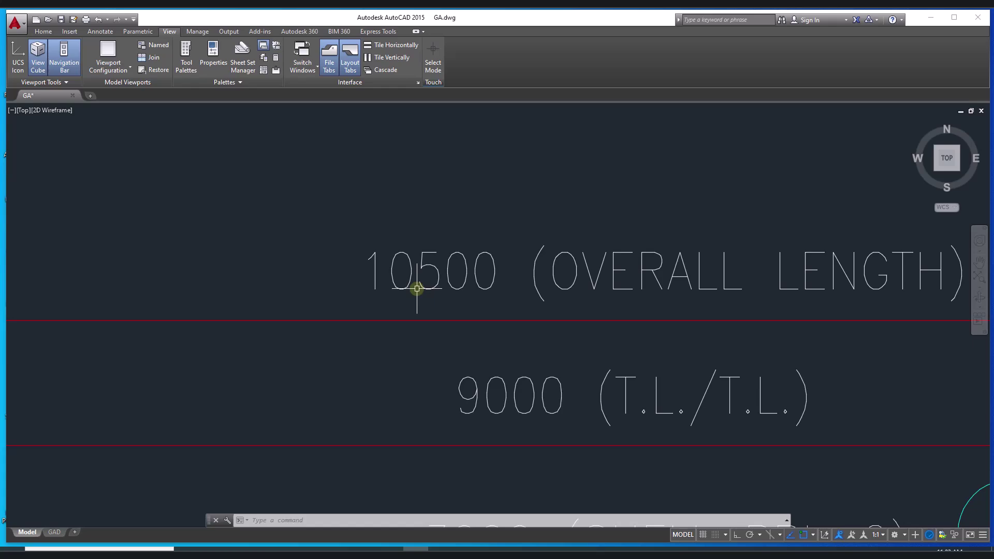
scroll(417, 288, "down", 3)
scroll(417, 288, "down", 3)
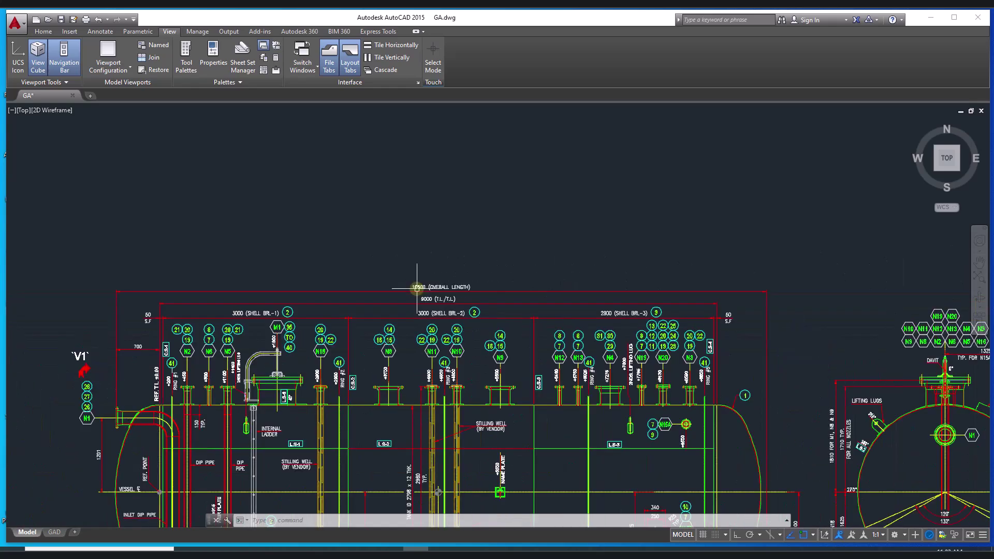
scroll(483, 260, "down", 1)
type("di")
key("Return")
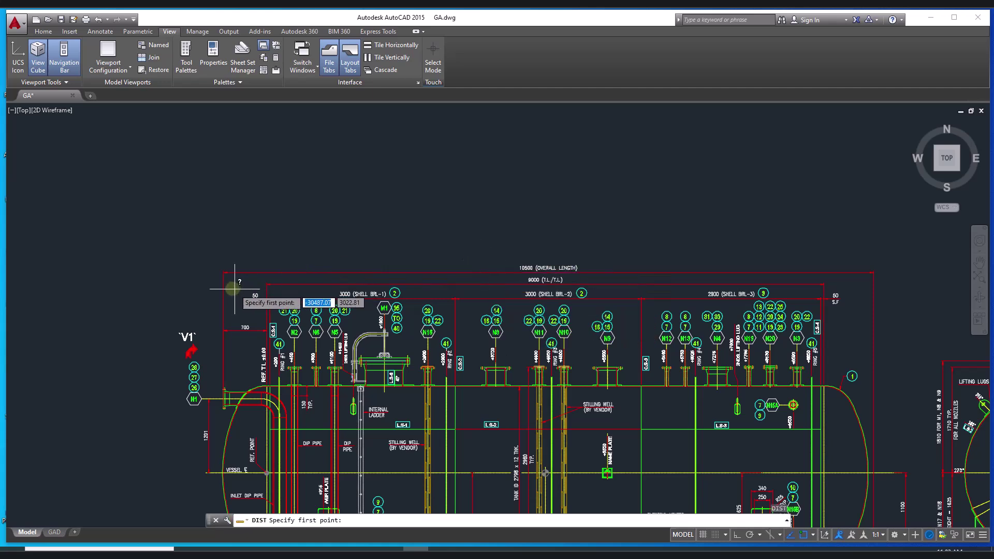
left_click(223, 272)
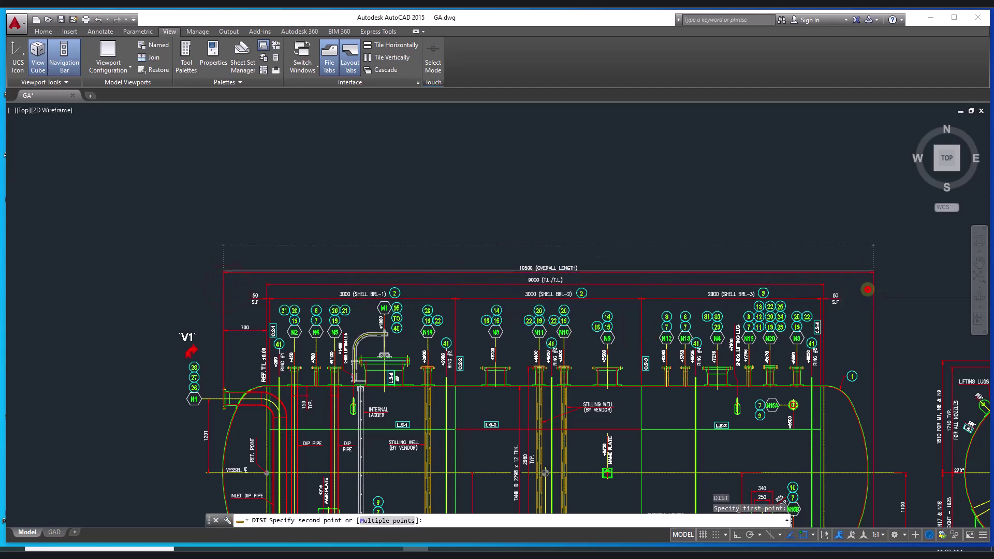
left_click(868, 288)
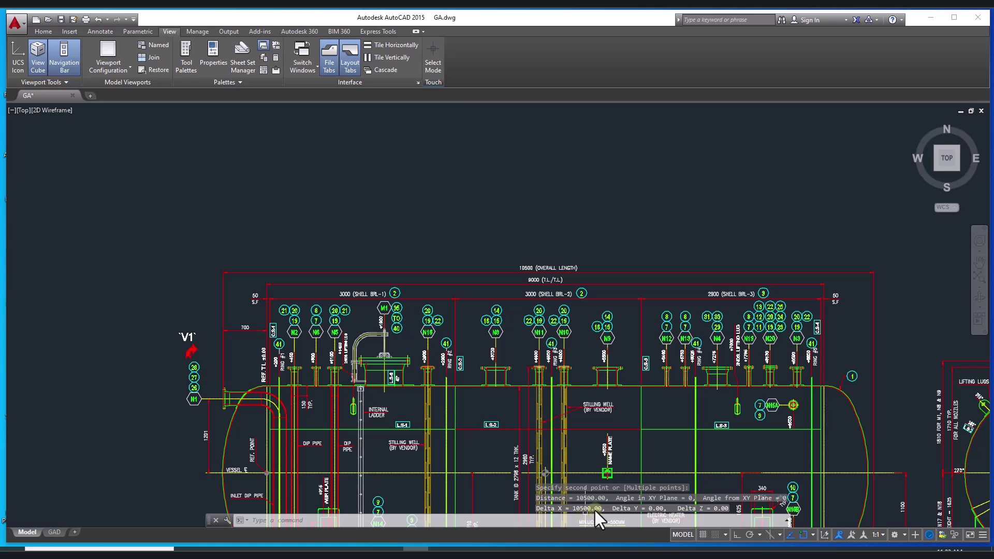
Select the shell's upper horizontal lines and the vessel centreline in the elevation view
middle_click_drag(622, 398, 651, 302)
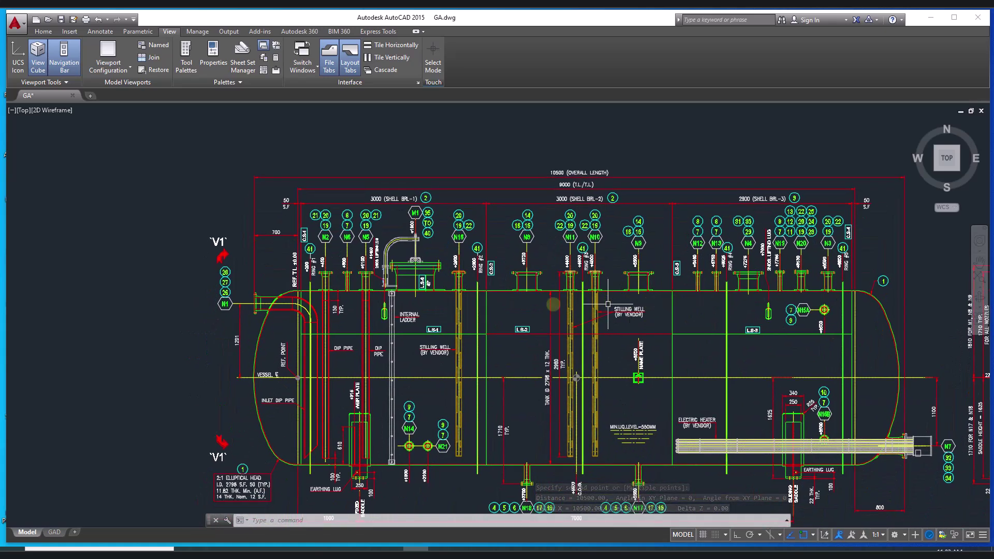
middle_click_drag(381, 323, 541, 266)
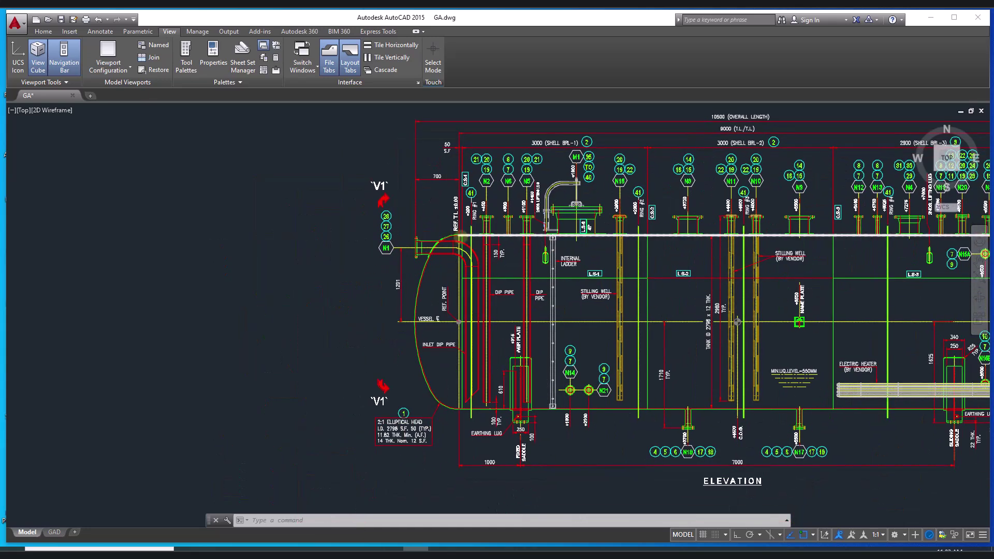
scroll(461, 237, "up", 6)
scroll(461, 237, "up", 2)
middle_click_drag(493, 226, 316, 215)
left_click(321, 197)
left_click(311, 229)
scroll(311, 229, "down", 10)
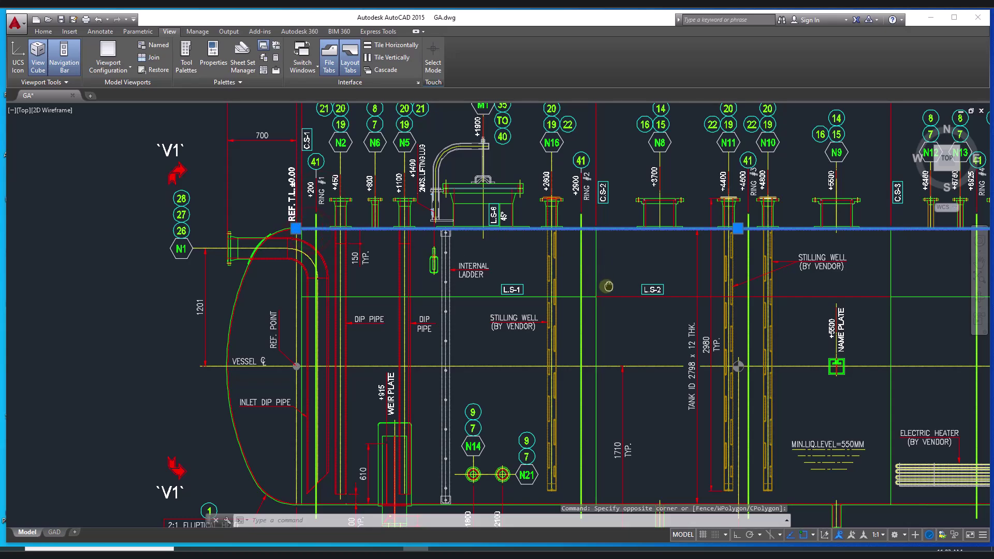
middle_click_drag(472, 313, 589, 265)
scroll(208, 316, "up", 8)
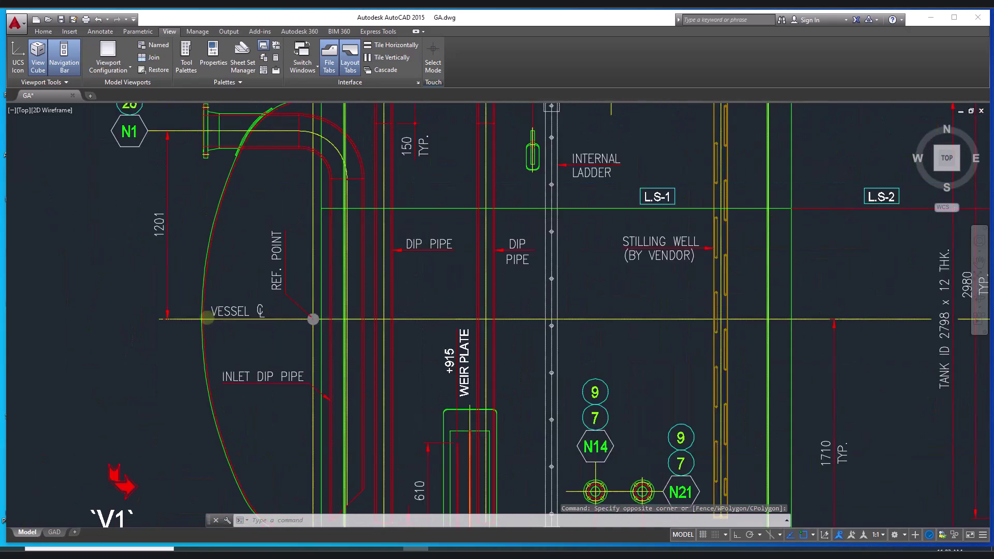
scroll(271, 327, "down", 10)
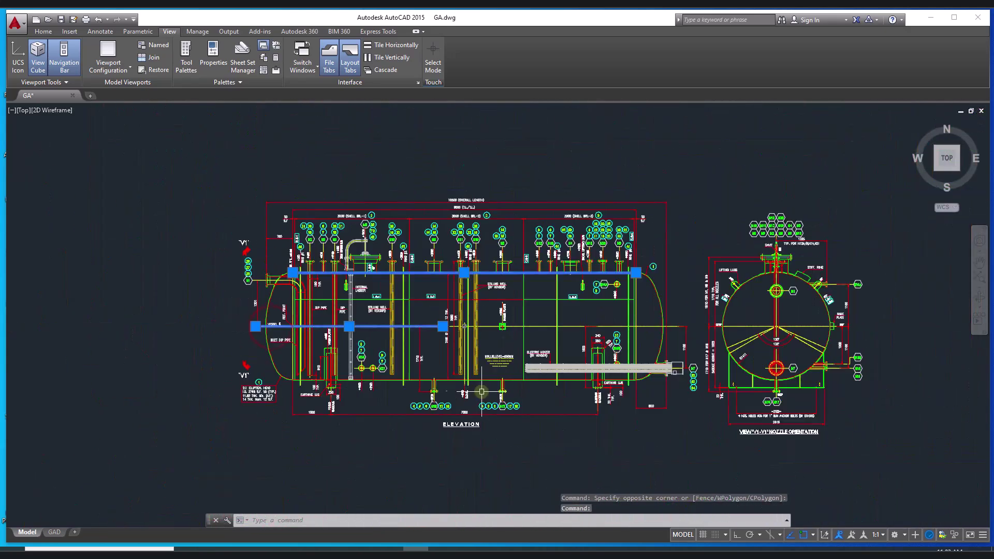
Add all outer and inner line segments along the shell's bottom edge to the selection, up to the far tangent line
scroll(418, 407, "up", 7)
left_click(441, 282)
left_click(270, 327)
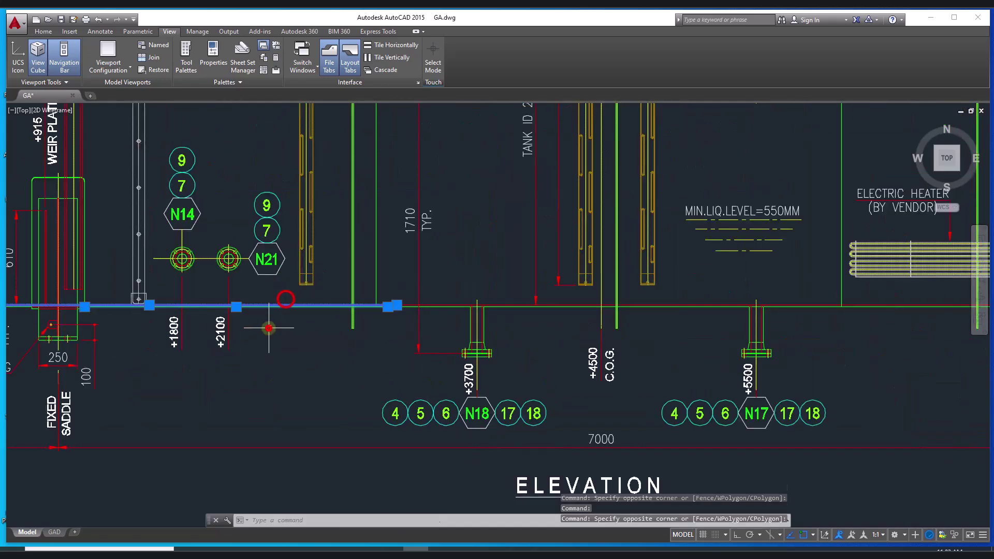
scroll(512, 316, "up", 6)
left_click(553, 277)
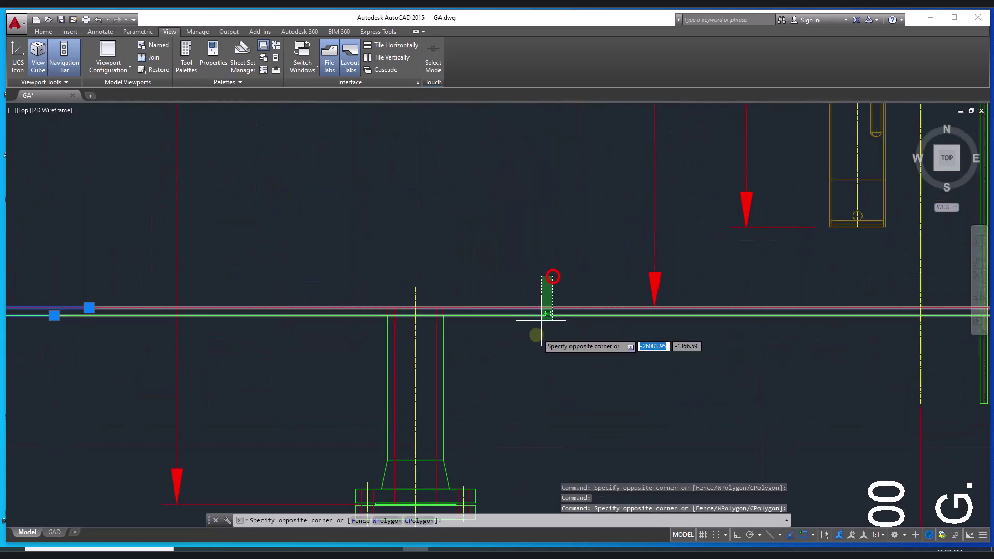
left_click(536, 335)
scroll(537, 334, "down", 6)
scroll(757, 337, "up", 3)
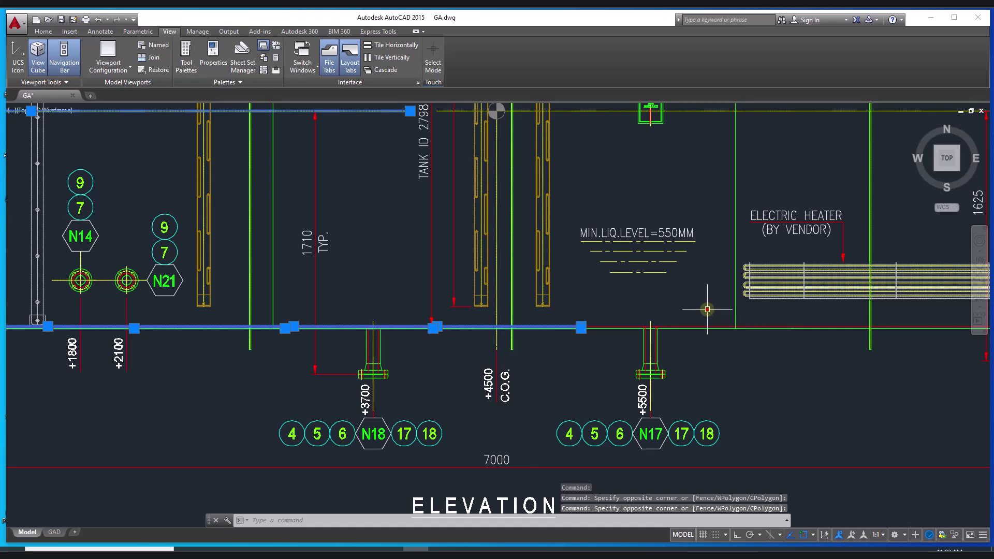
left_click(708, 310)
left_click(698, 337)
middle_click_drag(723, 351, 357, 358)
scroll(756, 339, "up", 4)
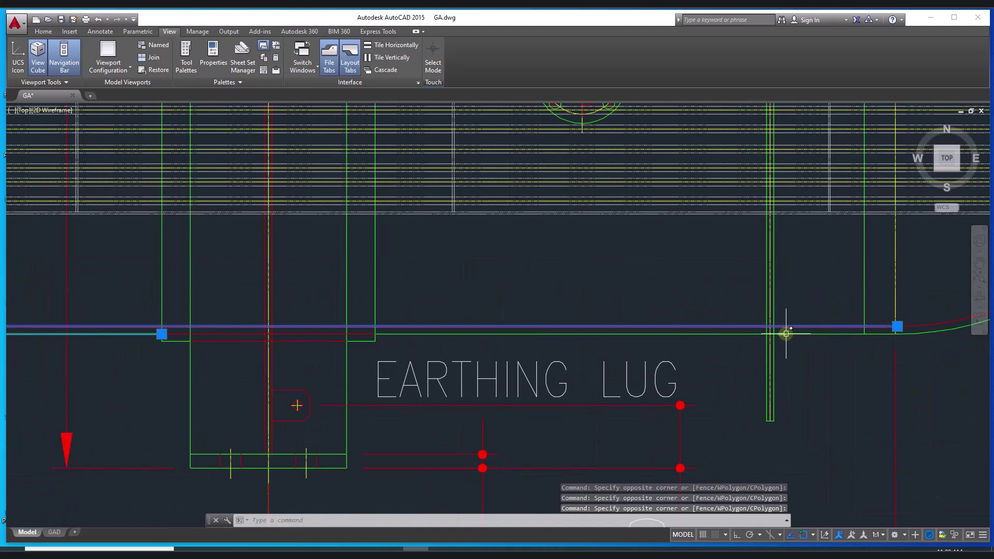
left_click(825, 304)
left_click(813, 346)
Copy the selected shell lines and centreline 10000 mm upward into the empty space above the elevation
scroll(814, 348, "down", 5)
middle_click_drag(771, 286, 791, 460)
scroll(790, 460, "down", 5)
scroll(695, 337, "up", 5)
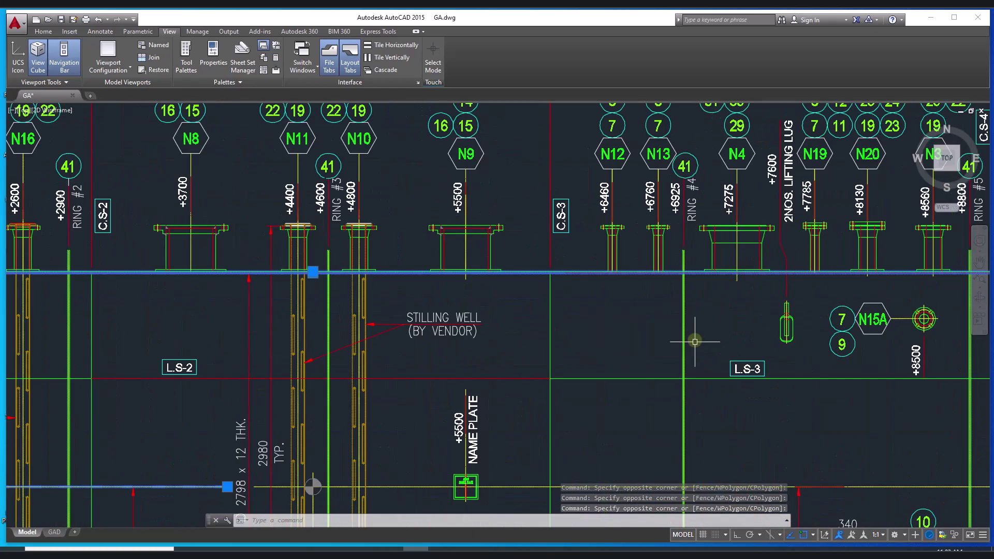
middle_click_drag(661, 337, 850, 301)
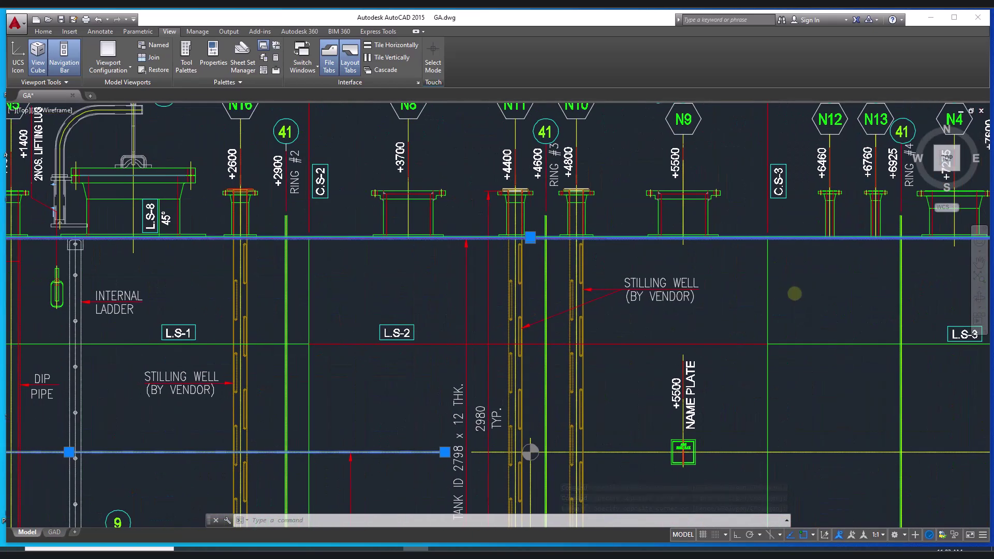
scroll(808, 292, "down", 5)
mouse_move(741, 323)
middle_mouse_down()
mouse_move(486, 396)
mouse_move(458, 416)
middle_mouse_up()
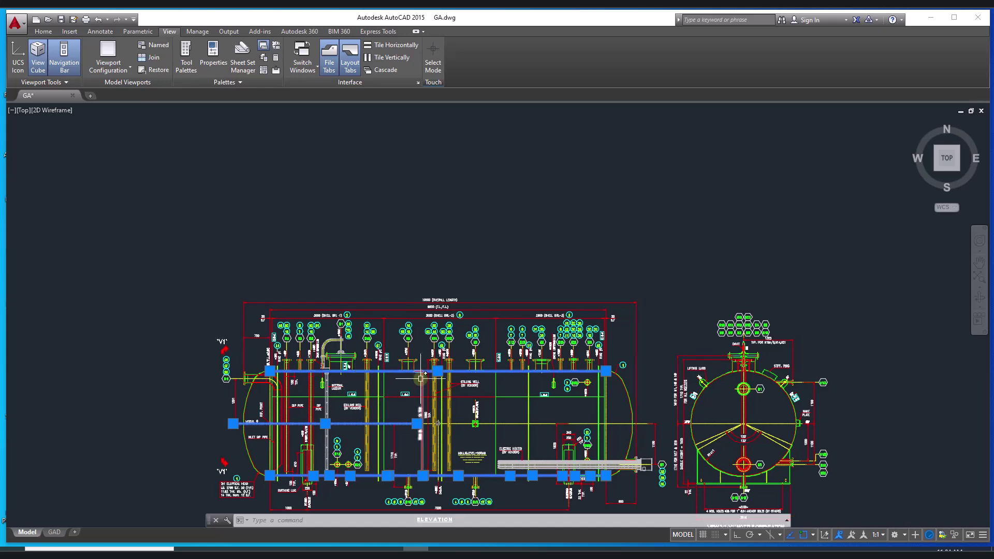
scroll(364, 389, "up", 5)
type("cp")
key("Return")
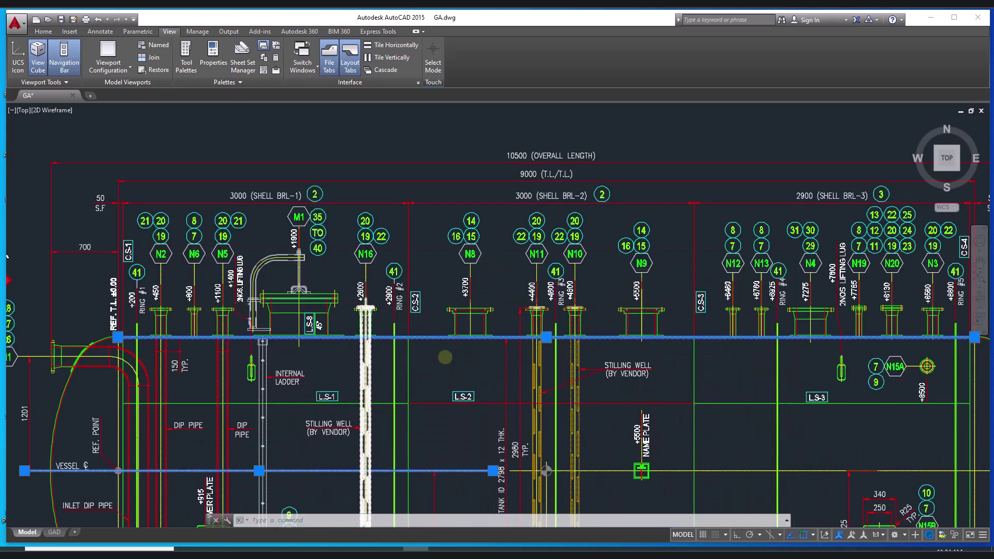
scroll(383, 388, "down", 5)
left_click(781, 385)
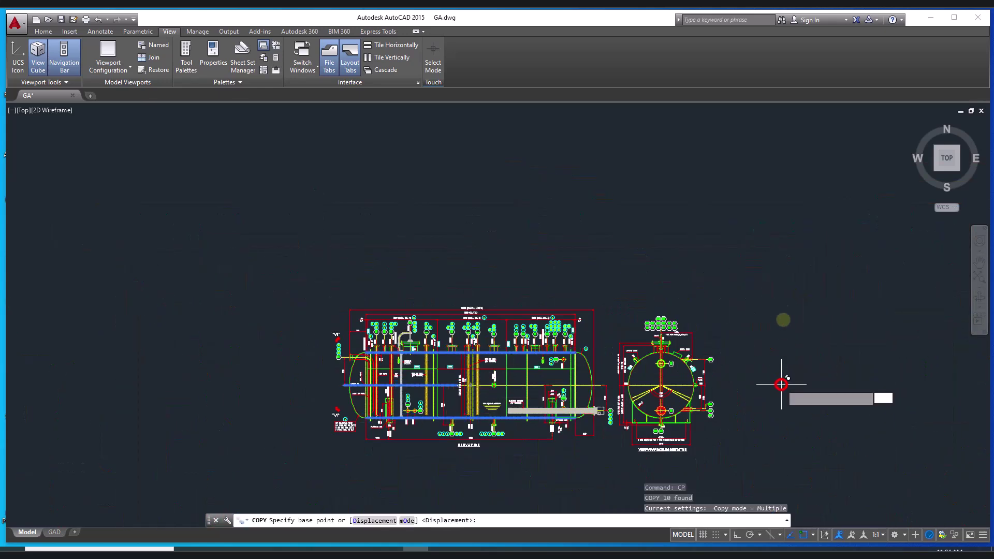
middle_click_drag(781, 195, 783, 264)
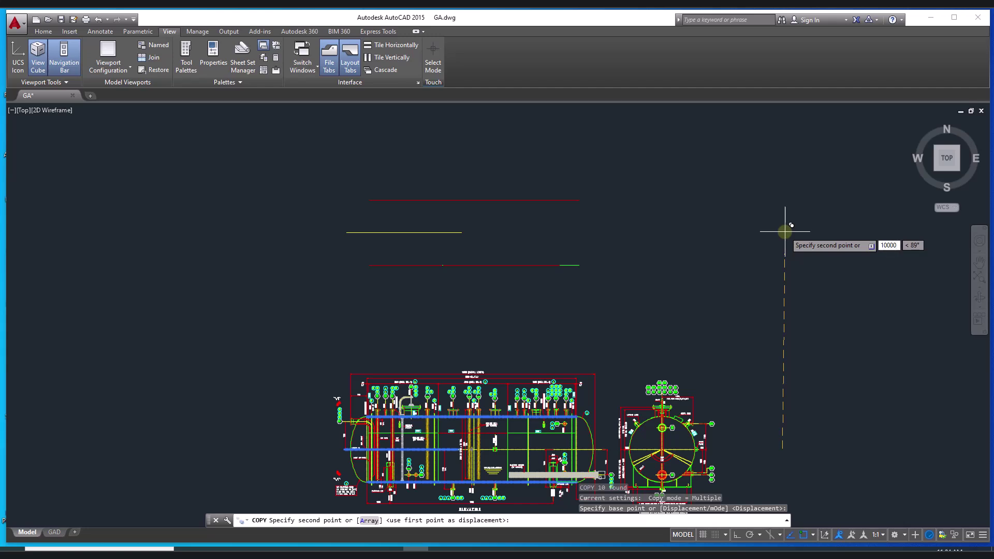
key("Return")
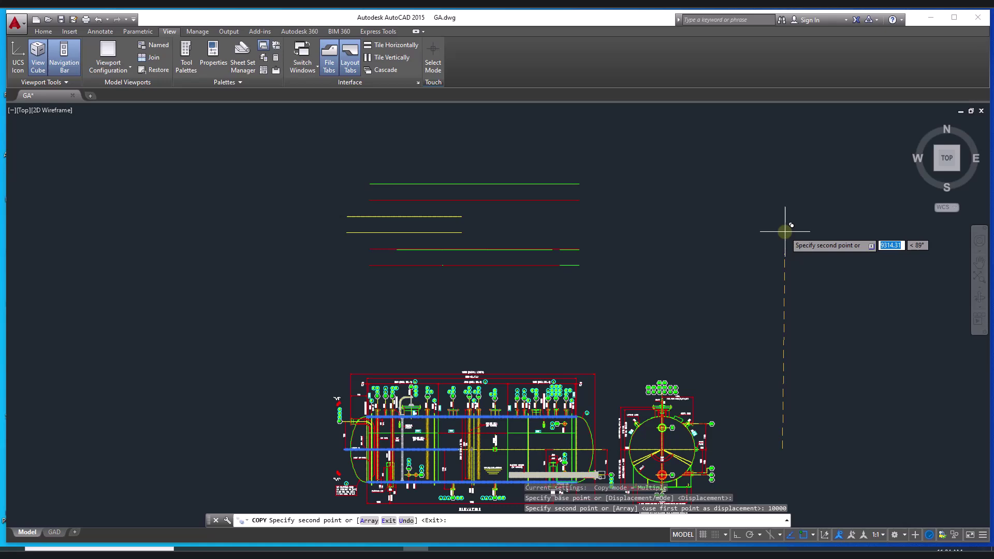
key("Escape")
Stretch the right end of the copied centreline horizontally until it extends well past the copied shell lines
scroll(393, 242, "up", 3)
scroll(395, 254, "down", 5)
scroll(554, 229, "up", 5)
scroll(512, 294, "down", 3)
left_click(484, 238)
left_click(456, 259)
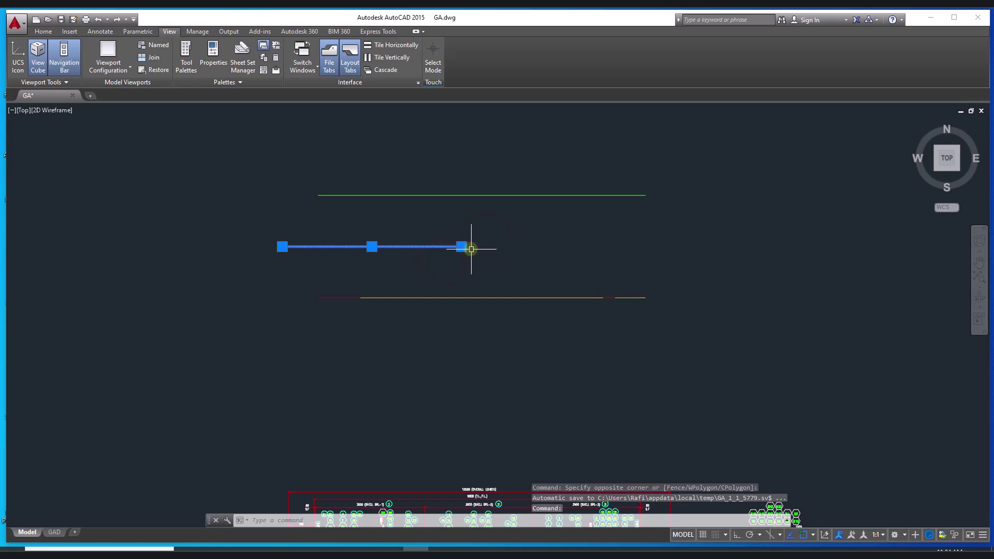
left_click(462, 247)
left_click(736, 247)
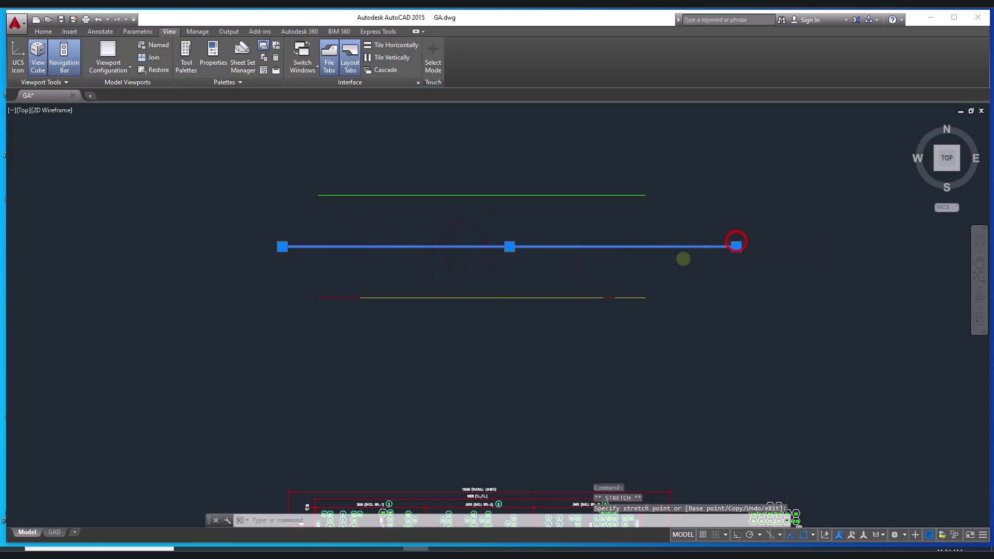
key("Escape")
Draw a long horizontal rectangle in the empty space above the copied shell lines
middle_click_drag(471, 261, 484, 327)
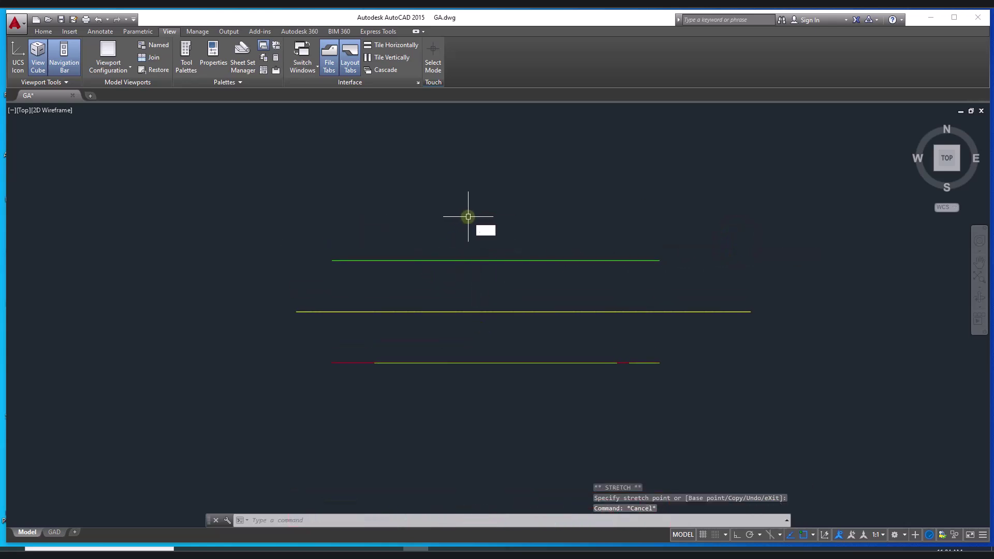
type("rec")
key("Return")
left_click(335, 151)
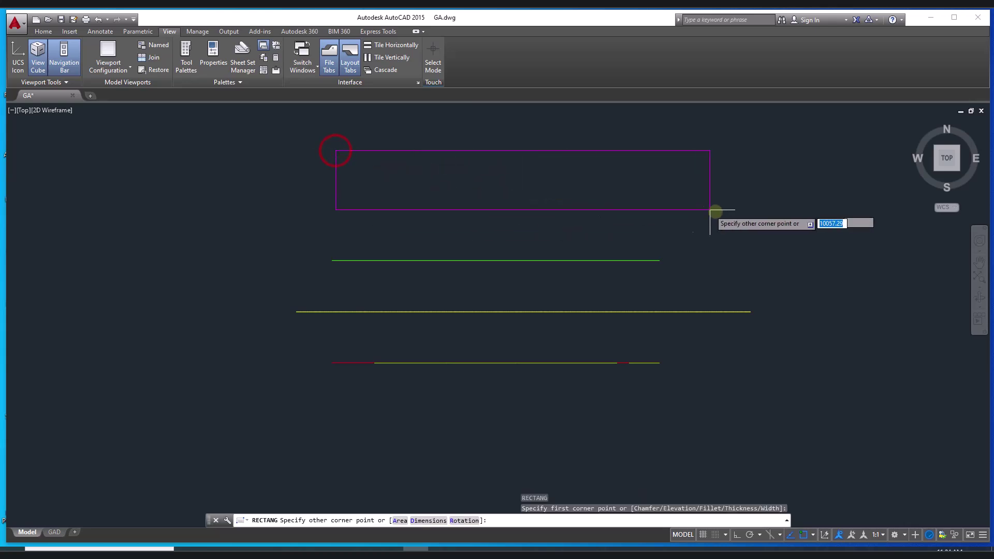
left_click(753, 212)
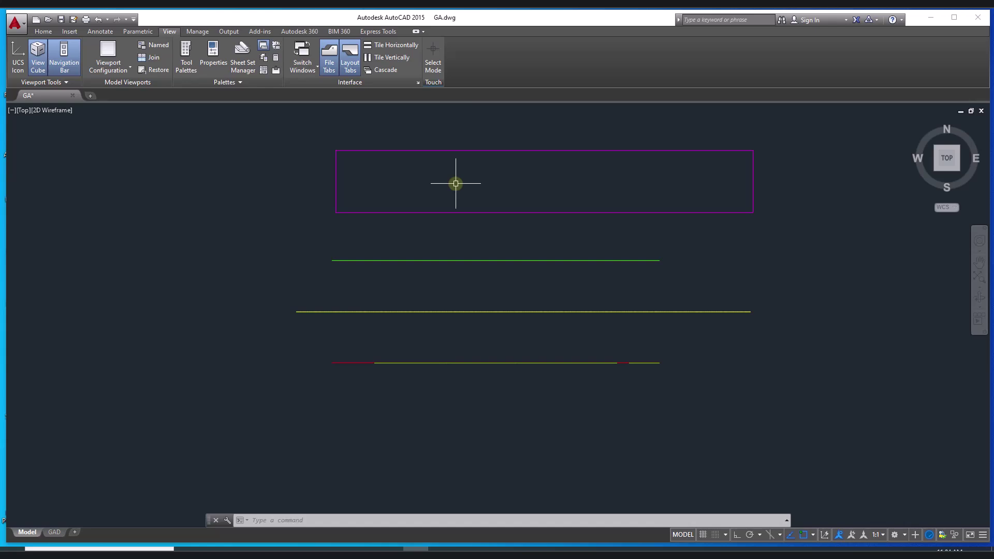
Draw a circle centred on the midpoint of the rectangle's left side, as wide as its height, and move it into the empty space further left
mouse_move(456, 183)
middle_mouse_down()
mouse_move(488, 211)
mouse_move(672, 215)
middle_mouse_up()
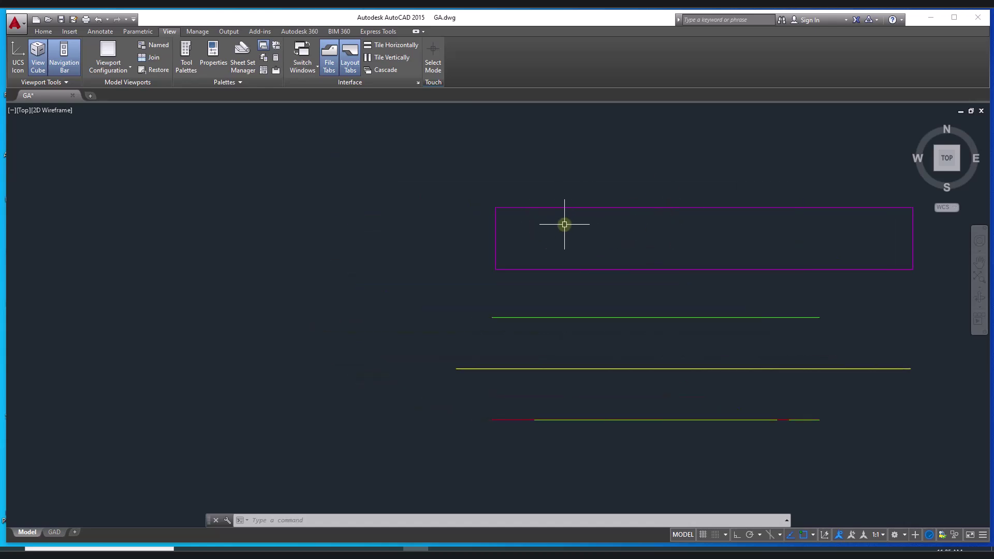
key("Return")
left_click(496, 238)
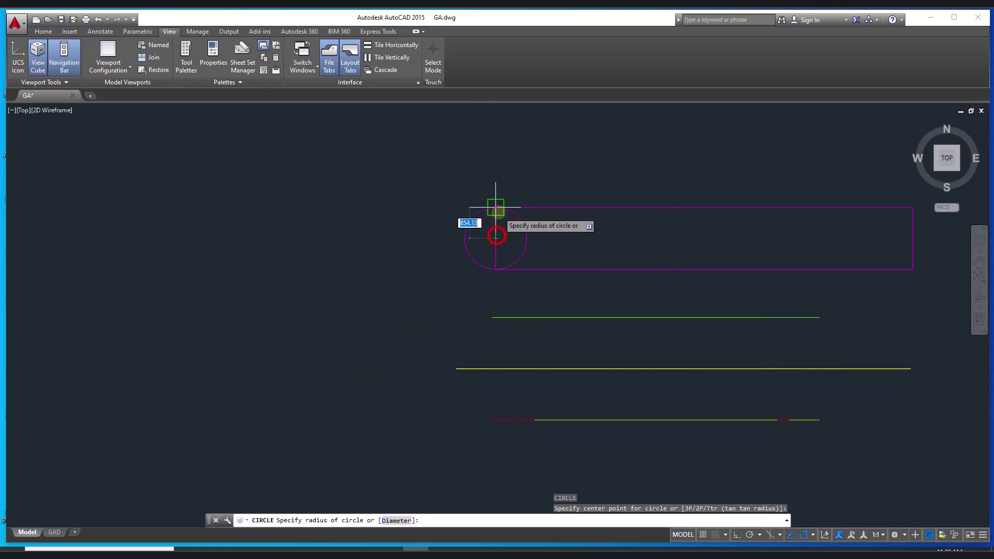
left_click(526, 231)
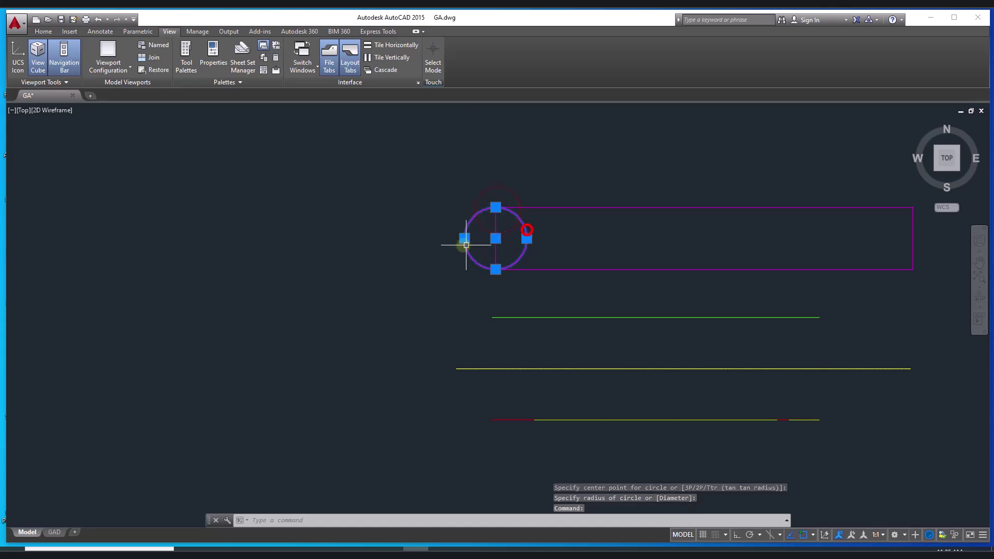
type("m")
key("Return")
left_click(415, 256)
left_click(185, 250)
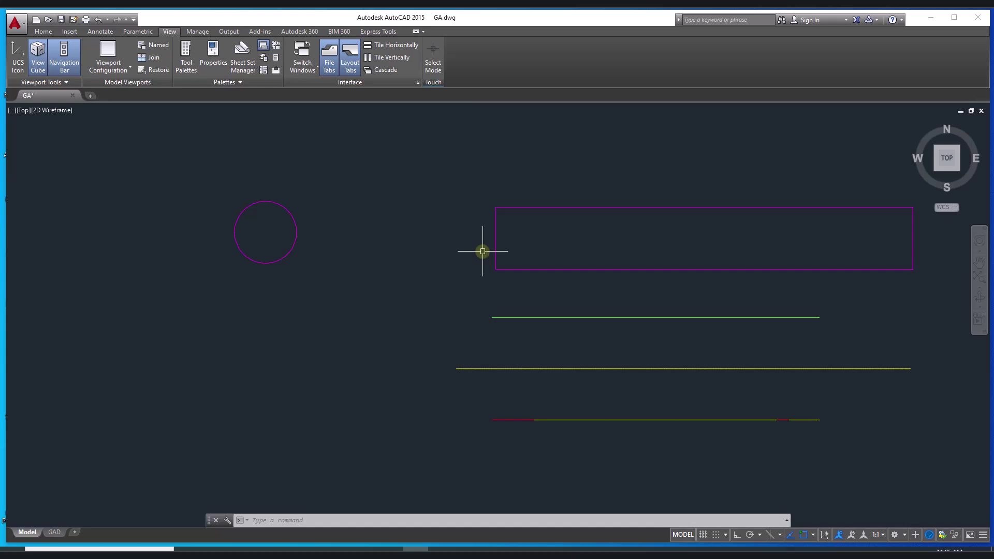
Delete the circle and the long rectangle above the copied shell lines
left_click(368, 210)
left_click(235, 264)
left_click(521, 239)
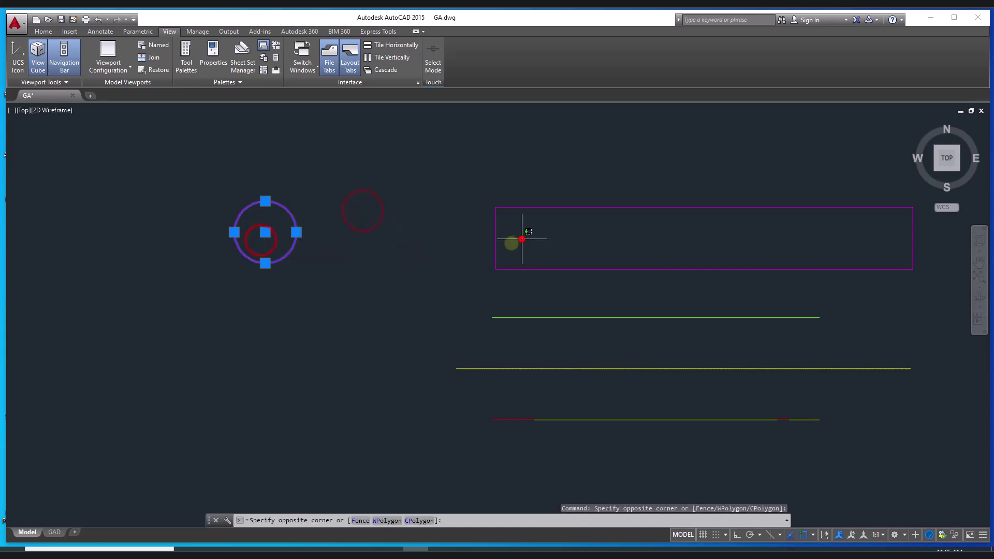
left_click(468, 253)
key("Delete")
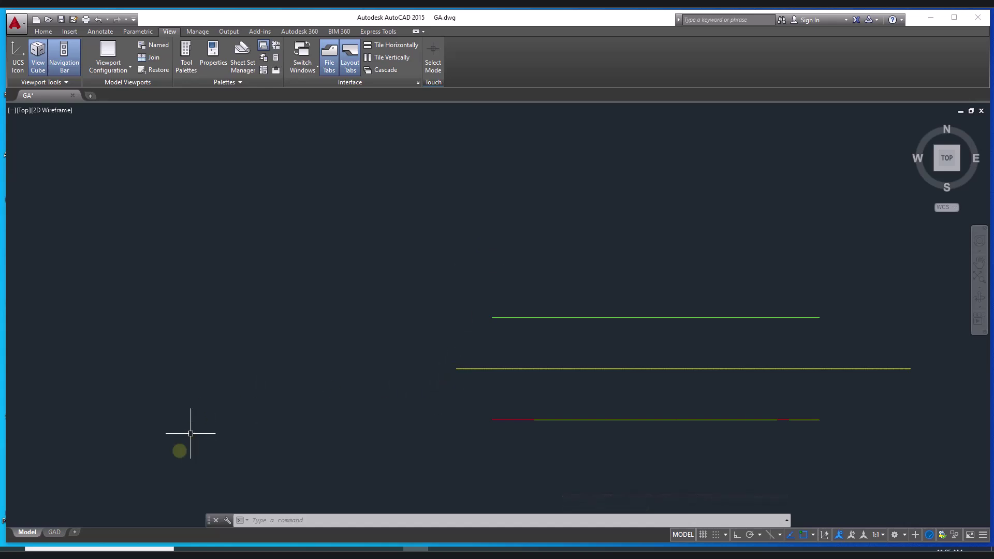
Launch Excel and create a blank workbook
left_click(120, 550)
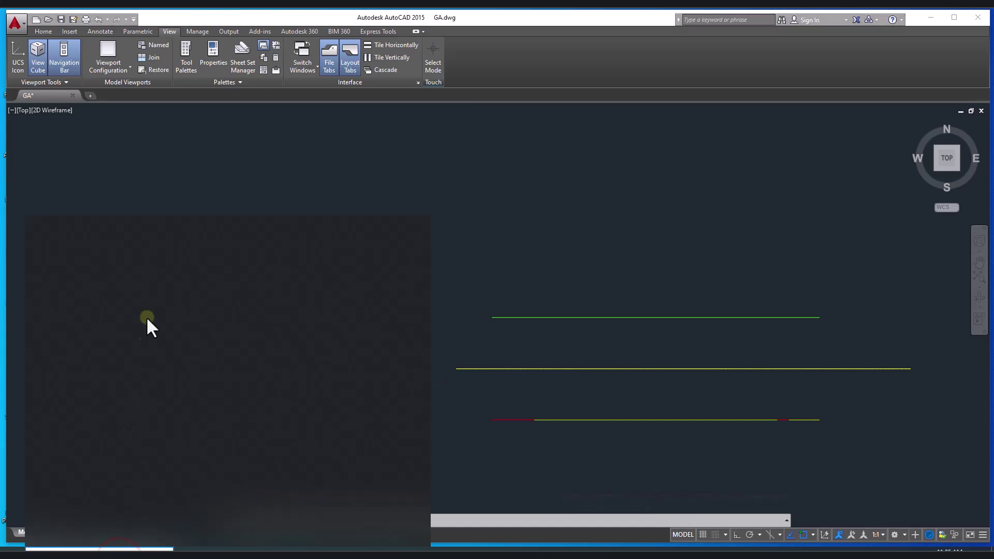
type("exc")
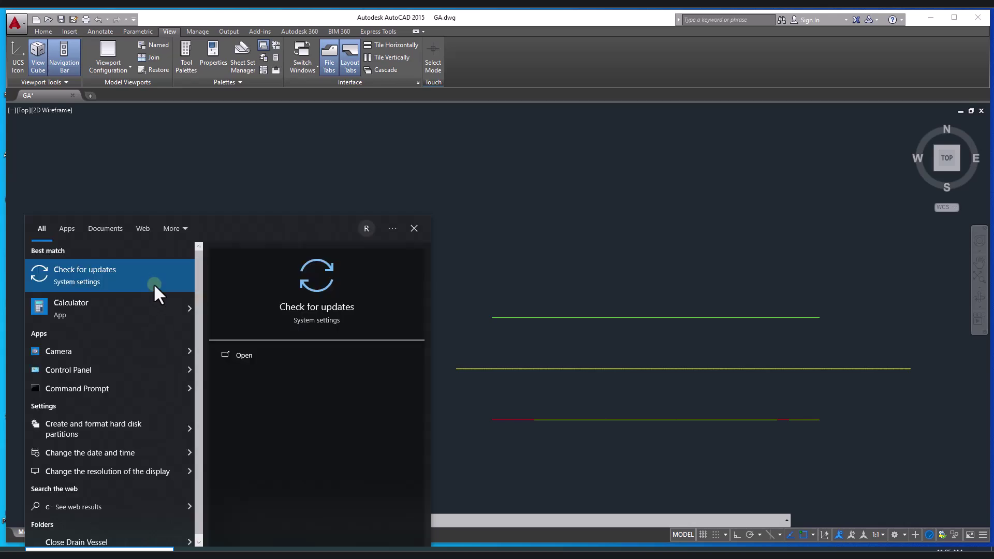
left_click(107, 272)
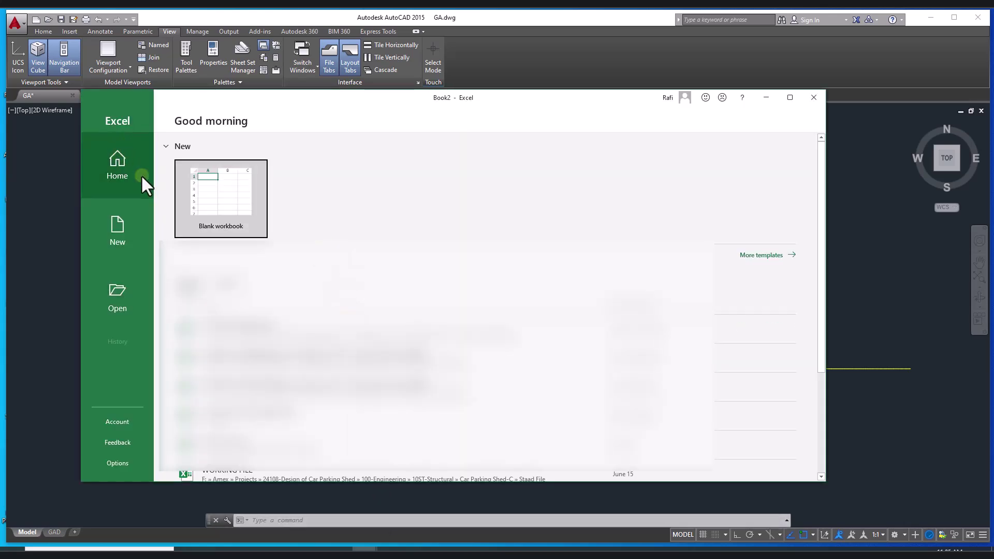
left_click(210, 188)
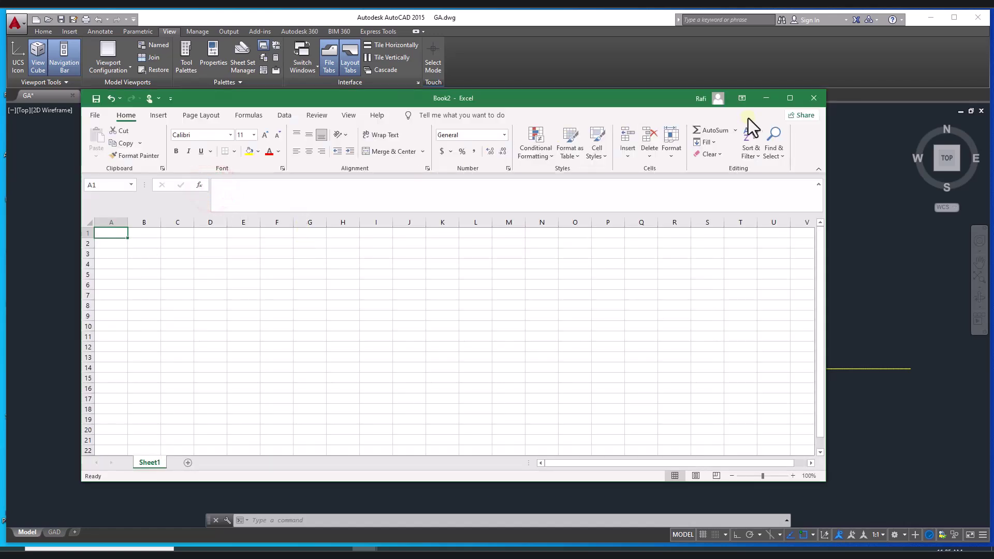
Enter the label "ID Diameter" in cell F3
left_click(281, 255)
type("Diameter")
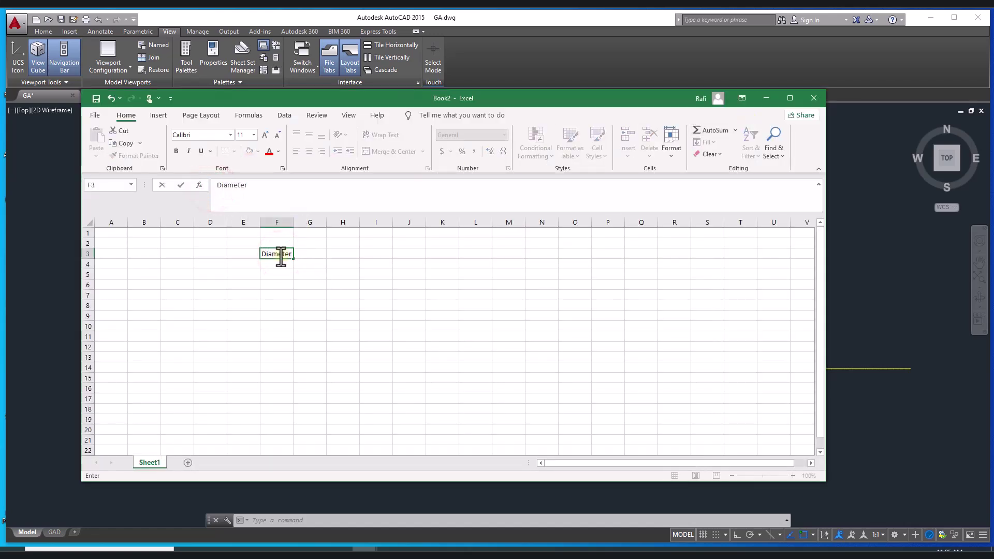
key("Return")
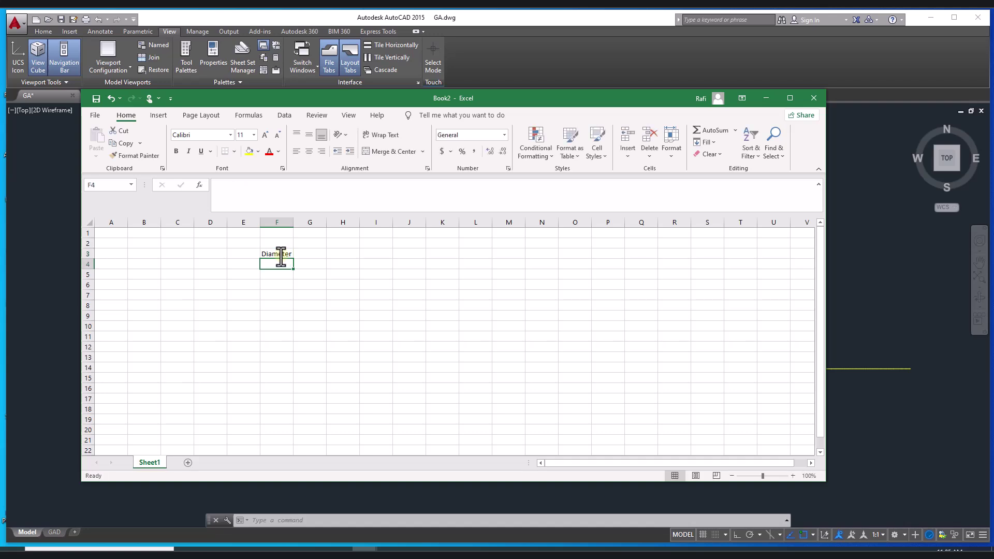
double_click(281, 254)
left_click(261, 253)
type("ID")
key("Return")
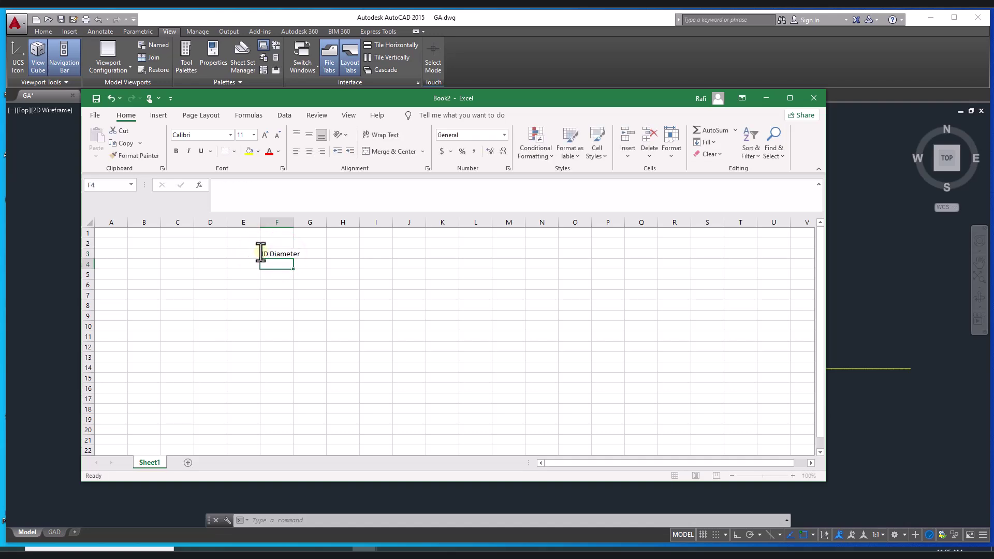
Enter "Thickness" in F4 and "Length" in F5, and widen column F to fit the labels
type("Thickness")
key("Return")
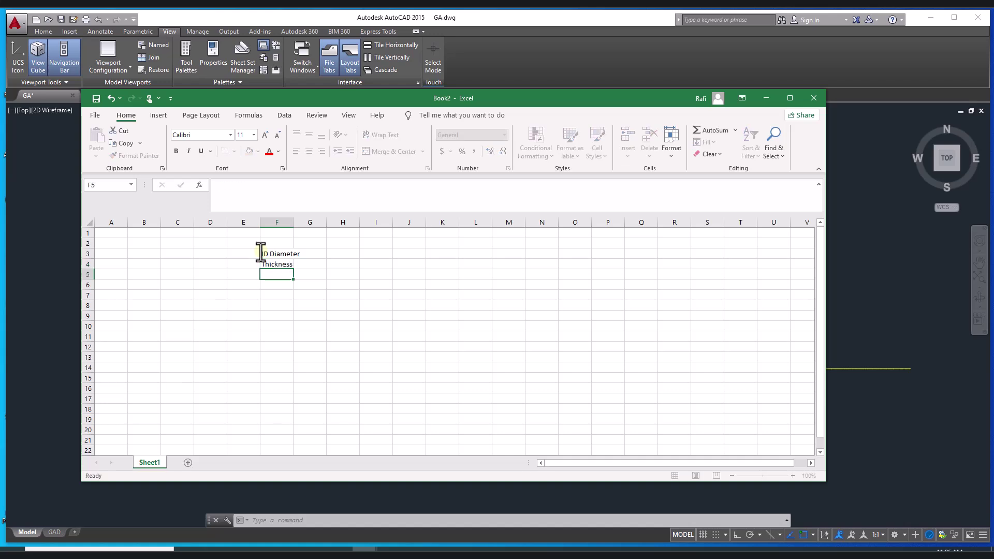
type("Length")
key("Return")
left_click_drag(289, 224, 326, 223)
Enter 10500 in G5 as the length
left_click(347, 273)
type("1050")
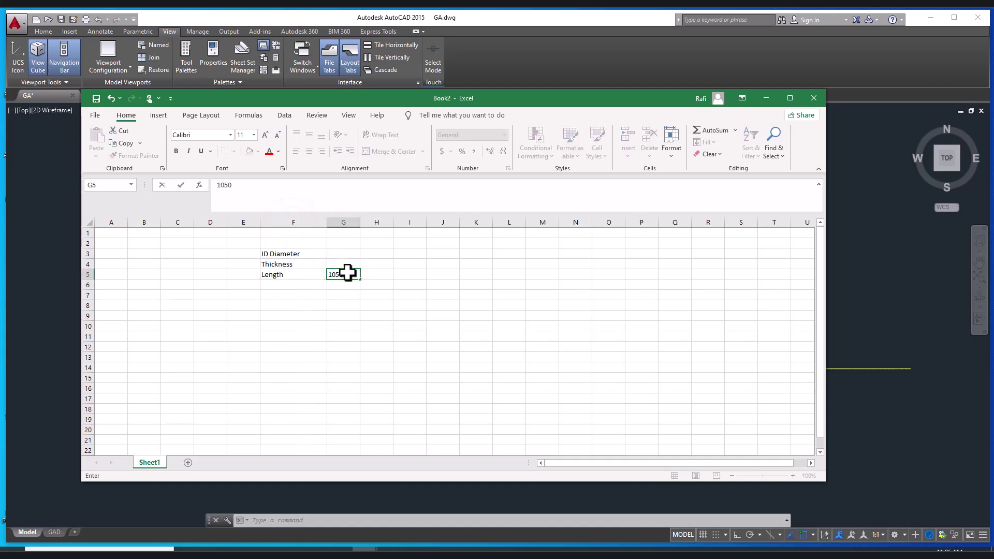
left_click(347, 273)
Switch to AutoCAD and examine the tank inside diameter and thickness note in the elevation
left_click(468, 492)
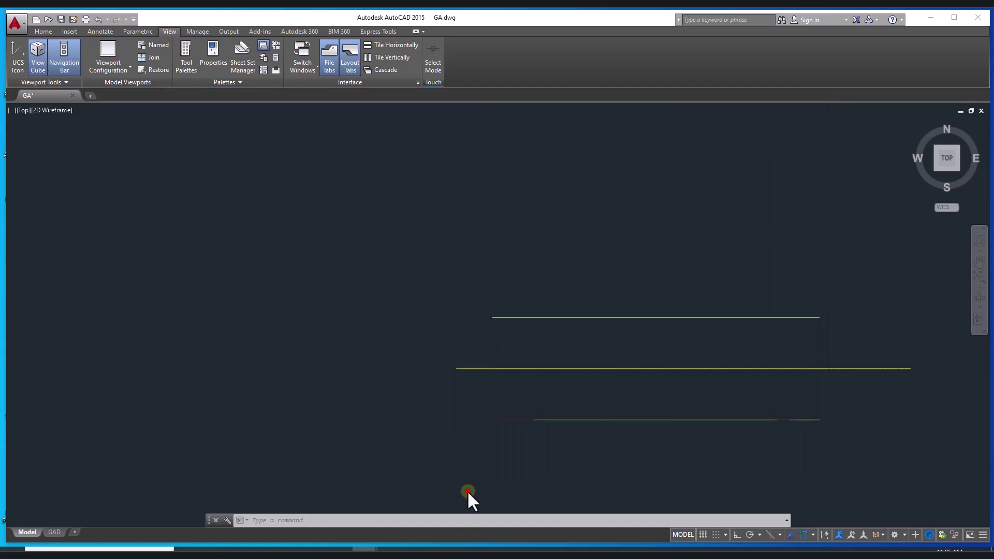
middle_click_drag(545, 419, 481, 208)
scroll(482, 209, "down", 2)
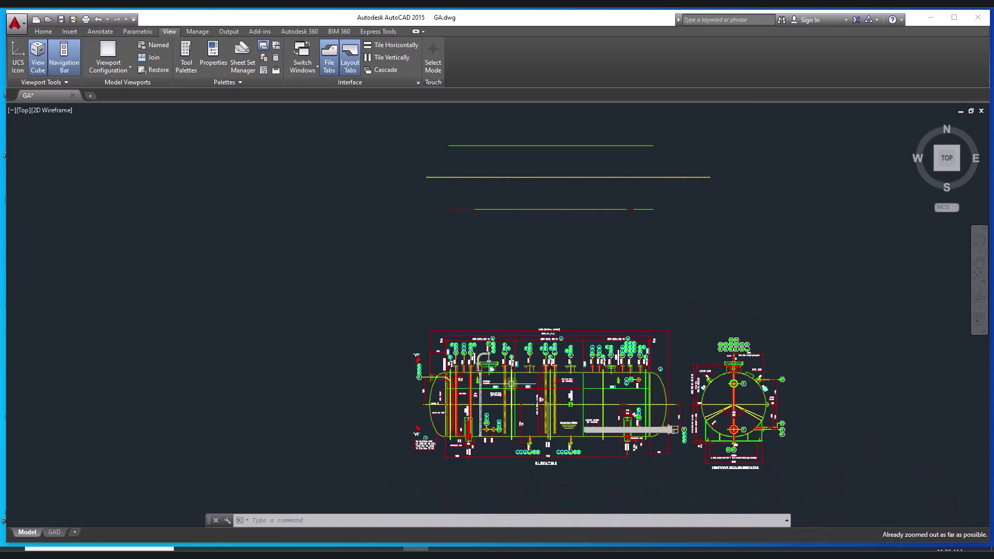
scroll(514, 416, "up", 2)
scroll(514, 416, "up", 10)
middle_click_drag(588, 355, 570, 300)
middle_click_drag(495, 306, 491, 359)
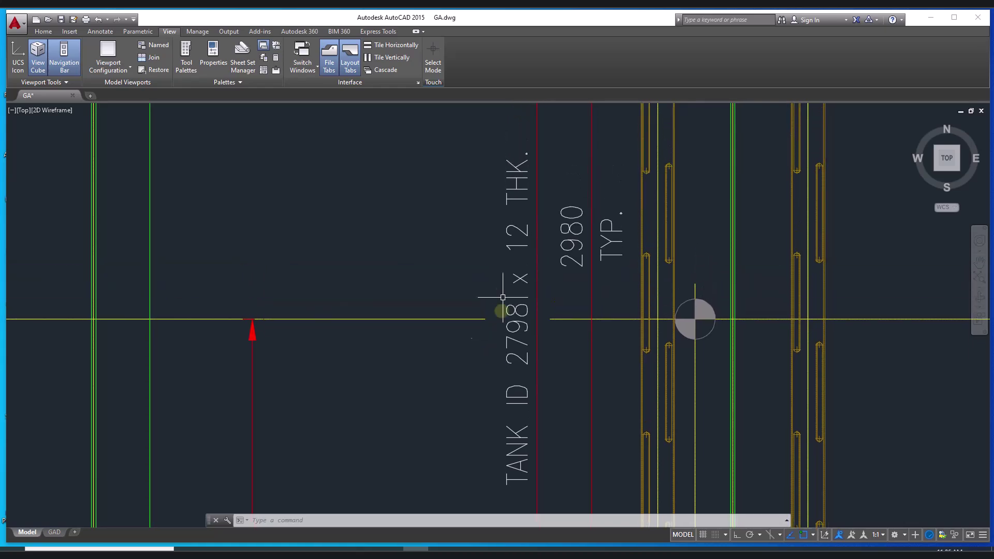
mouse_move(506, 243)
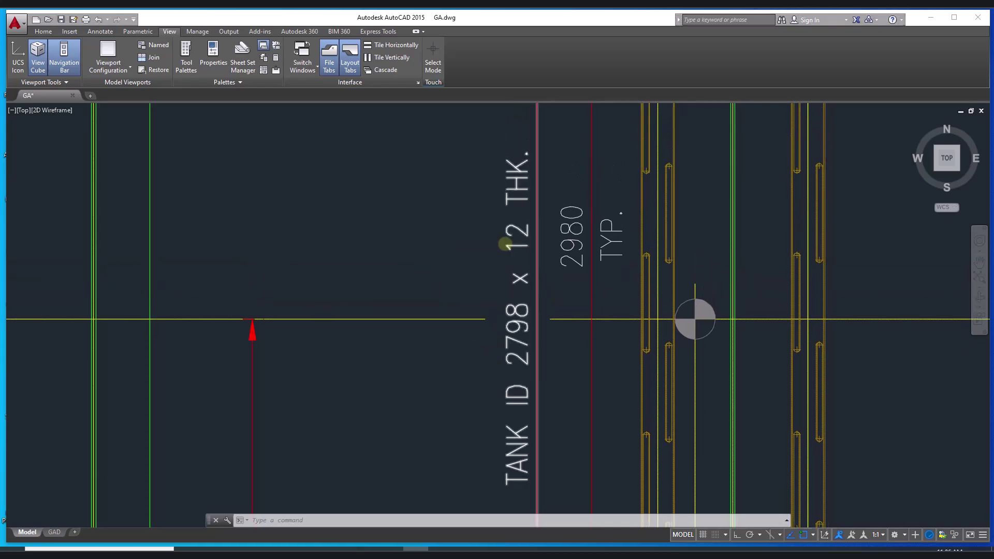
Switch to Excel and enter 2798 for the ID diameter in G3 and 12 for the thickness in G4
key("alt+Tab")
left_click(352, 265)
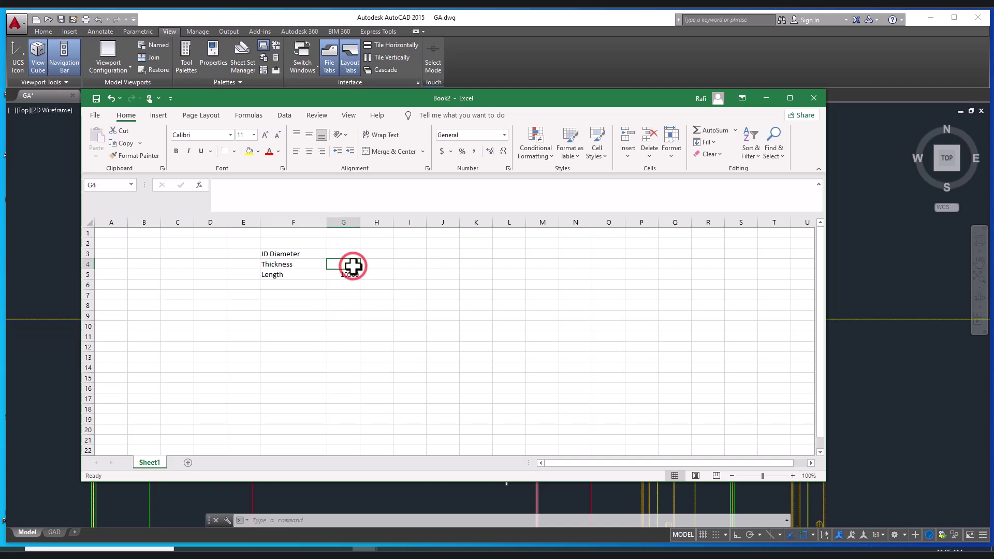
key("Up")
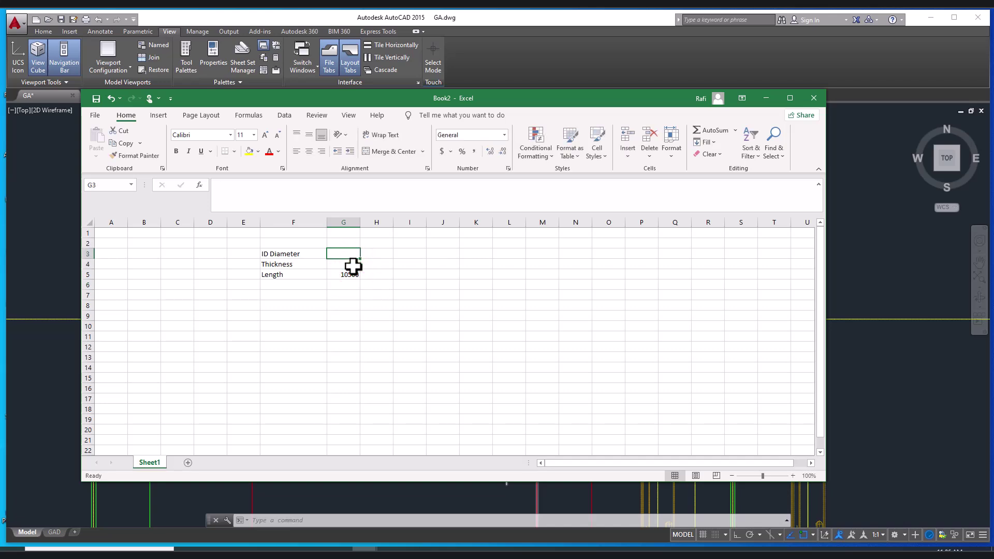
type("2798")
key("Return")
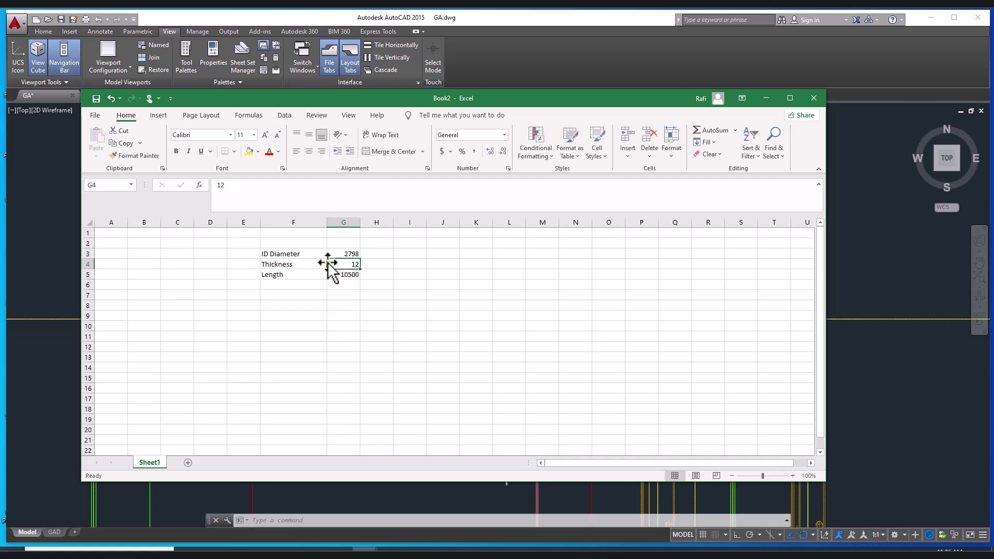
Switch to AutoCAD and draw a vertical line joining the left ends of the copied upper and lower shell lines
key("alt+Tab")
middle_click_drag(377, 328, 469, 326)
scroll(468, 326, "down", 6)
middle_click_drag(416, 286, 430, 477)
middle_click_drag(441, 321, 447, 385)
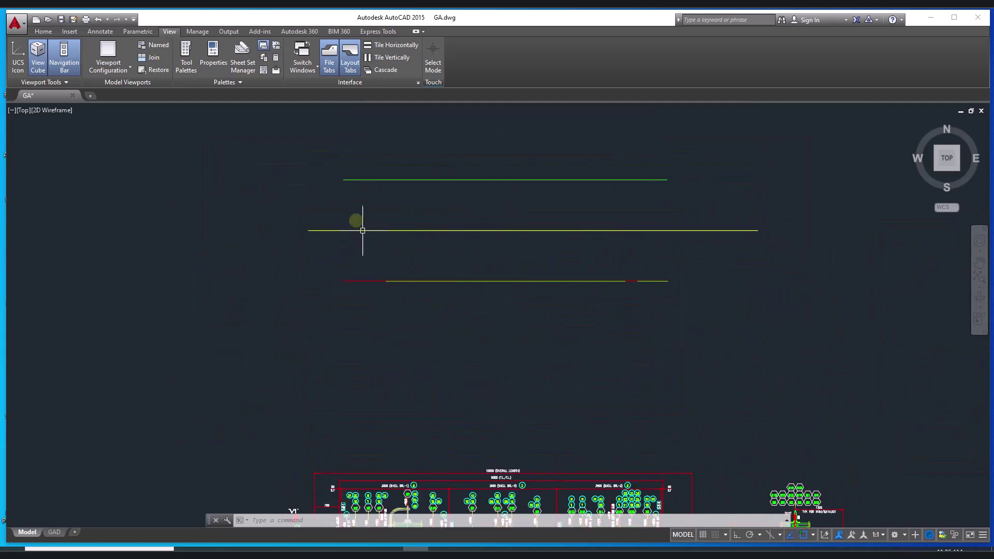
type("l")
key("Return")
left_click(348, 174)
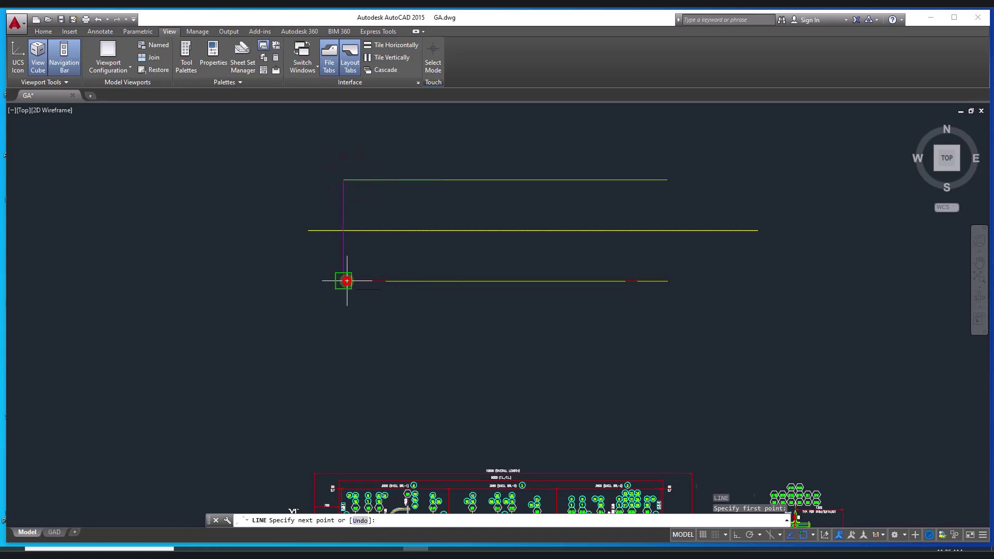
left_click(347, 281)
key("Escape")
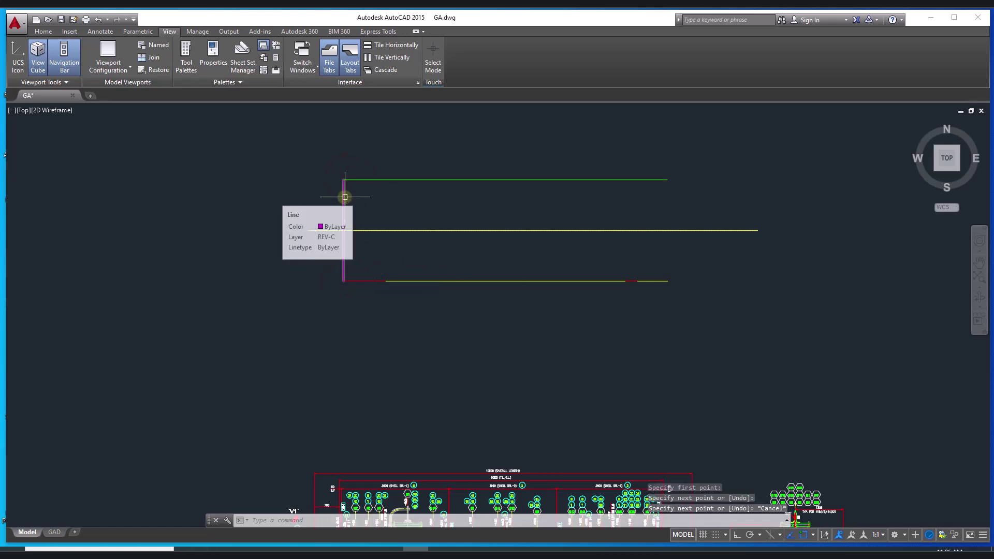
Draw a vertical line joining the right ends of the copied upper and lower shell lines
key("Return")
left_click(657, 185)
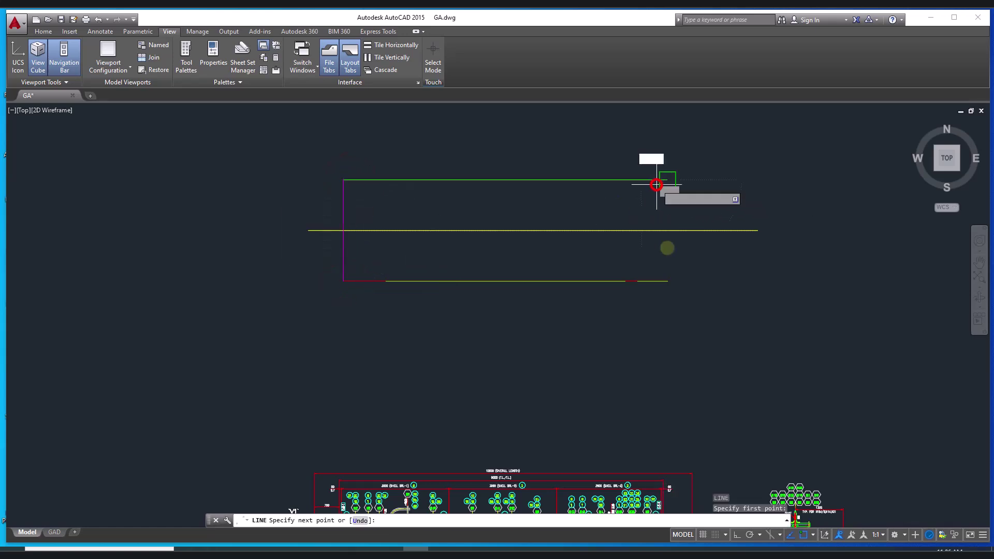
left_click(667, 281)
key("Escape")
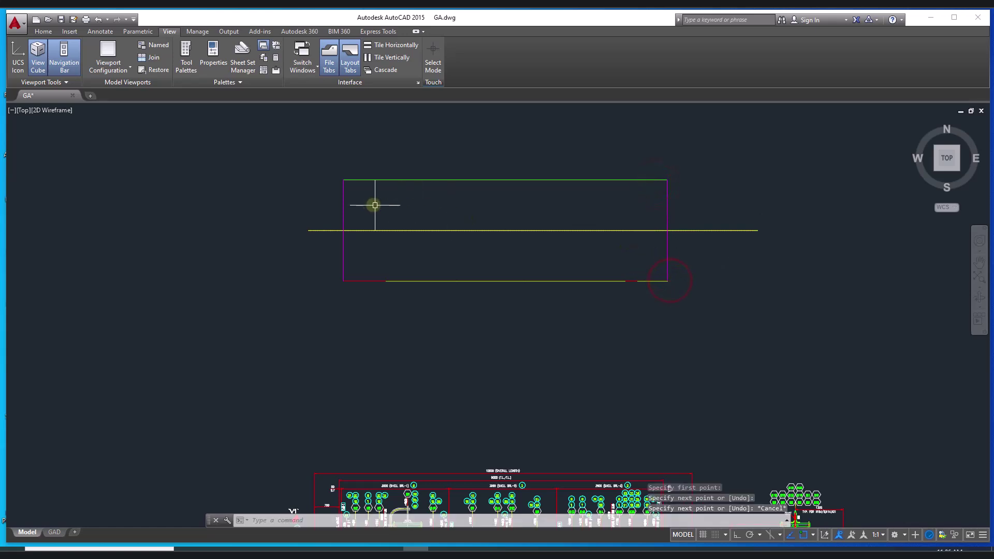
Add a horizontal linear dimension between the two vertical end lines, placed above the upper shell line
type("d")
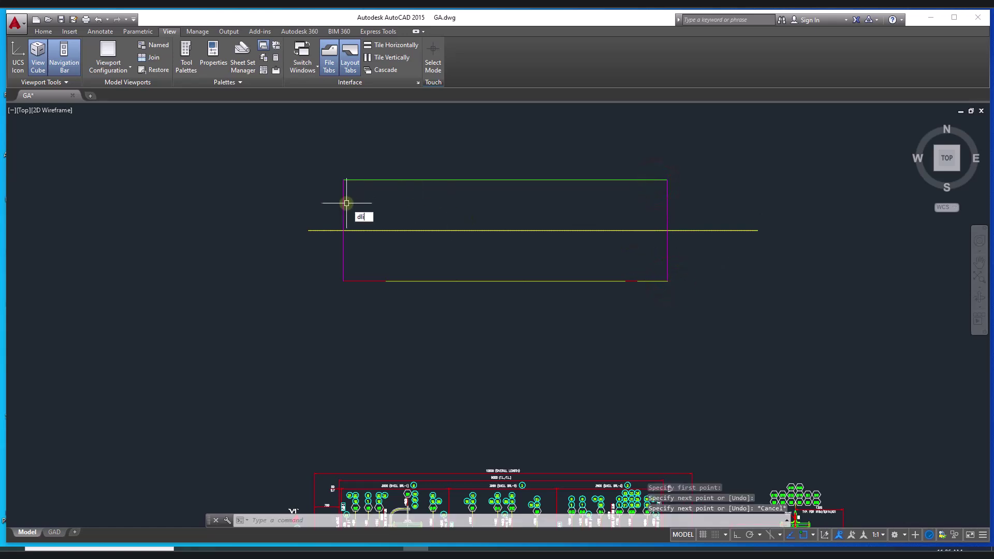
type("li")
key("Return")
left_click(346, 203)
left_click(664, 196)
left_click(584, 157)
scroll(519, 156, "up", 8)
scroll(523, 171, "down", 4)
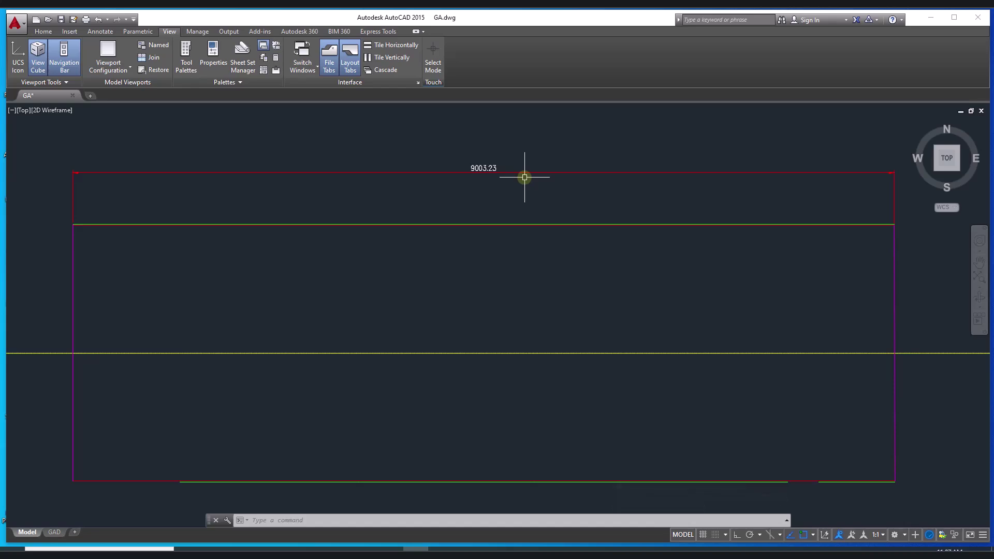
Switch to Excel and set the length in G5 to 9000
key("alt+Tab")
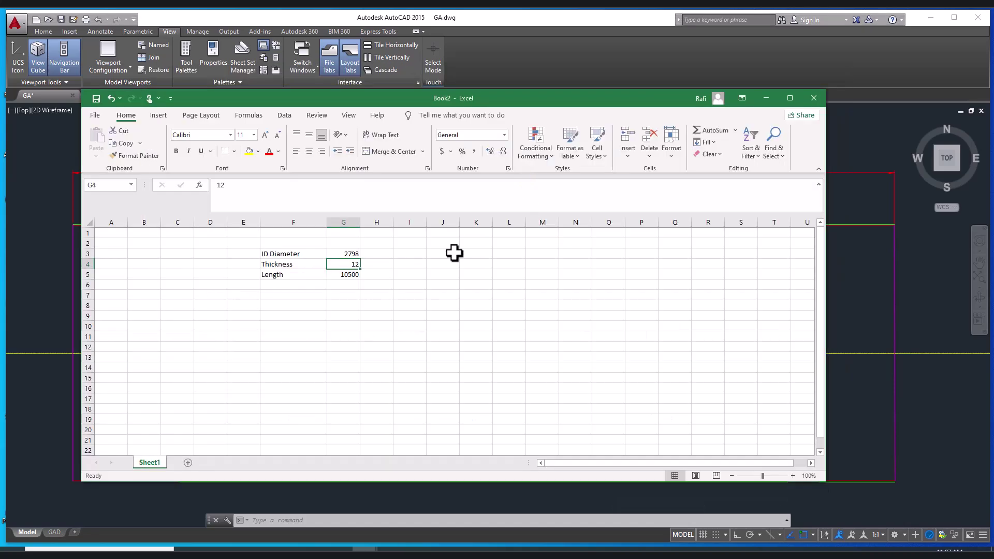
left_click(344, 275)
type("9000")
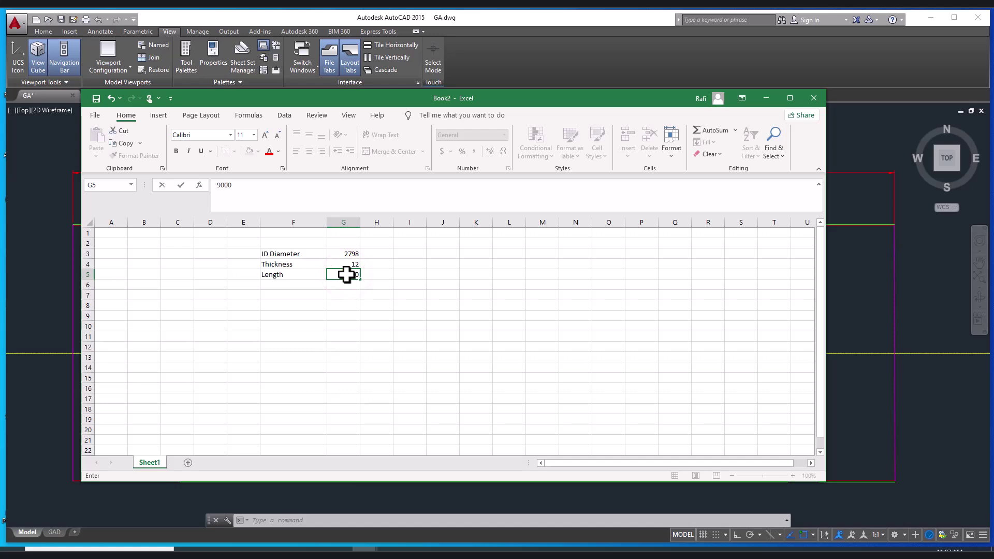
key("Return")
Switch to AutoCAD and draw a second vertical line over the left end line of the shell outline
key("alt+Tab")
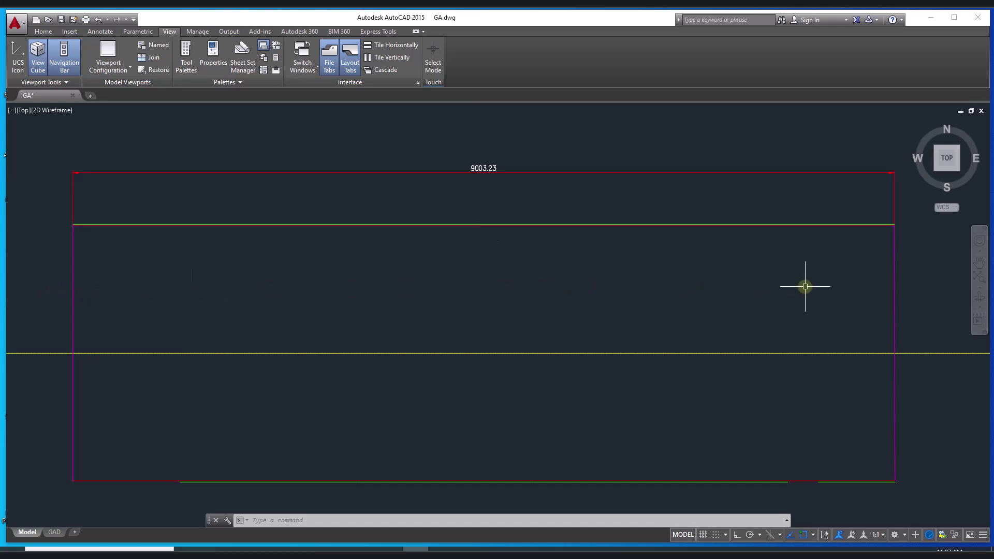
middle_click_drag(501, 294, 518, 285)
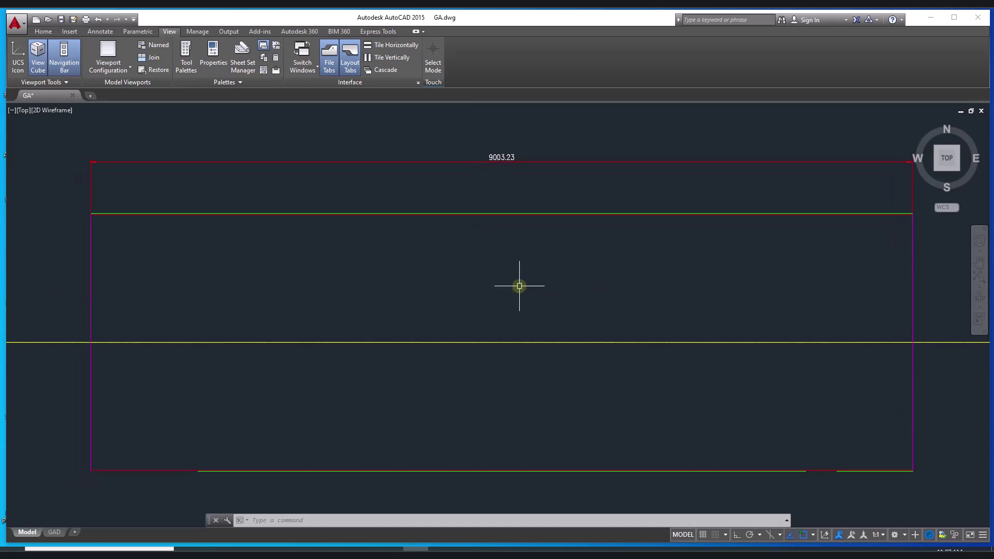
key("Return")
left_click(91, 213)
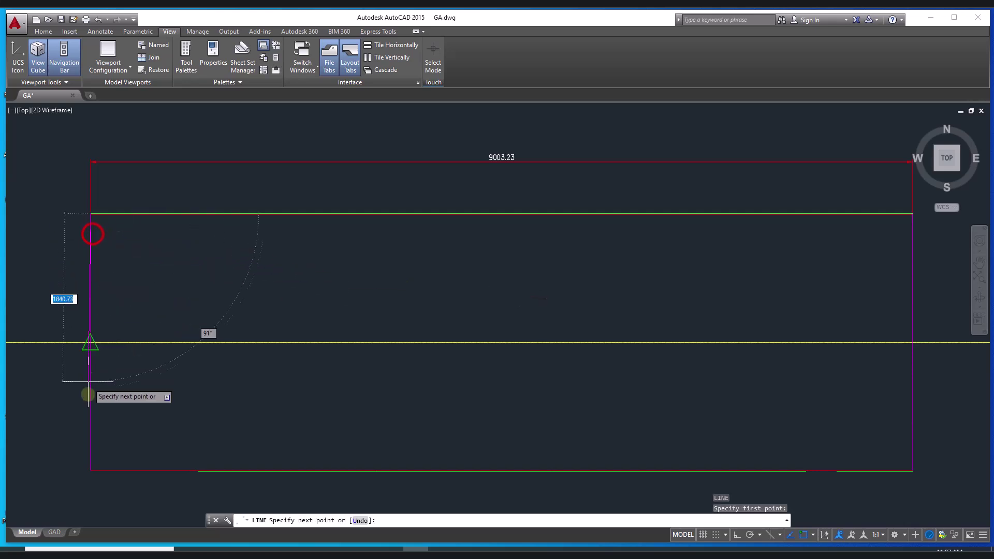
key("Escape")
Move one of the overlapping left end lines 3000 horizontally to the right to mark the first shell joint
left_click(90, 404)
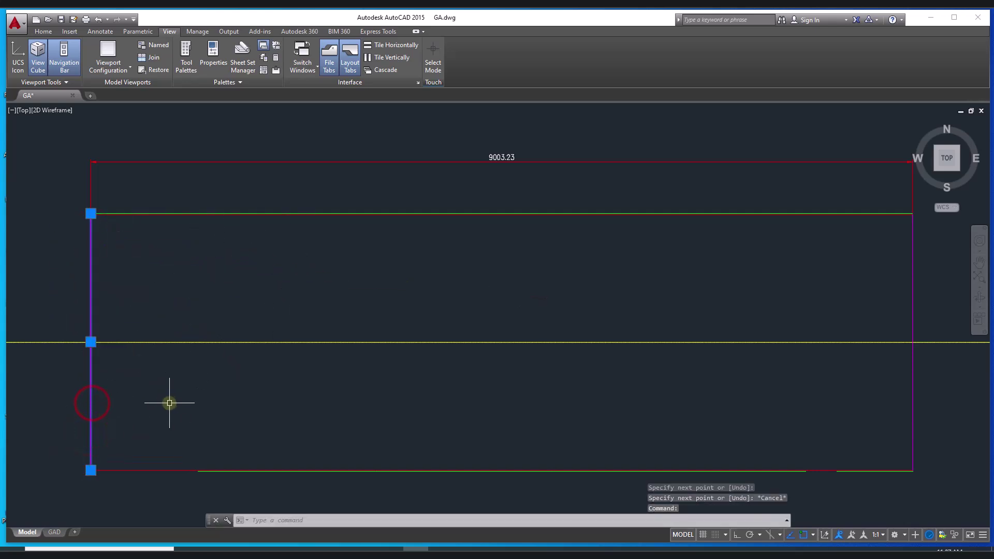
type("m")
key("Return")
left_click(176, 403)
type("3000")
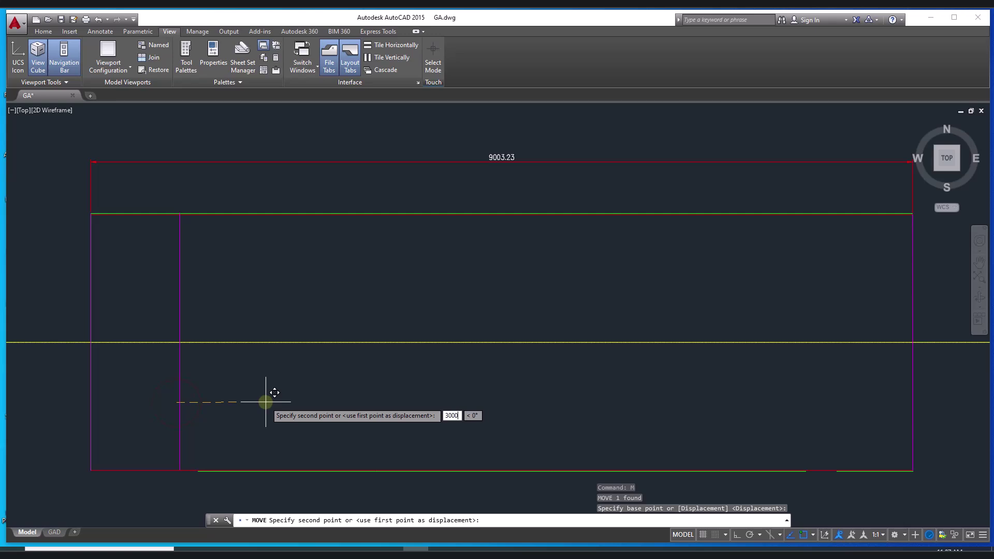
key("Return")
key("Escape")
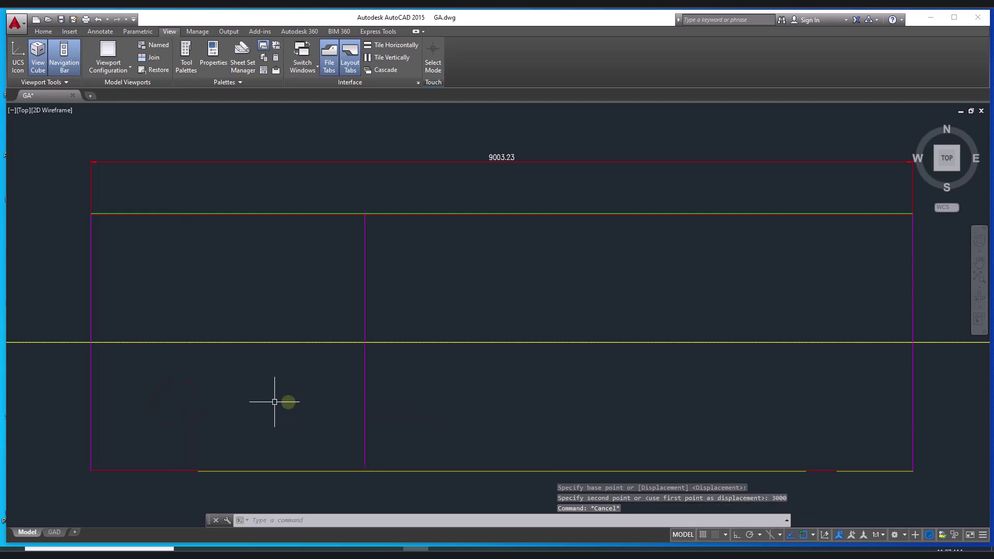
Copy the first joint line 3000 horizontally to the right to mark the second shell joint
left_click(399, 404)
left_click(340, 418)
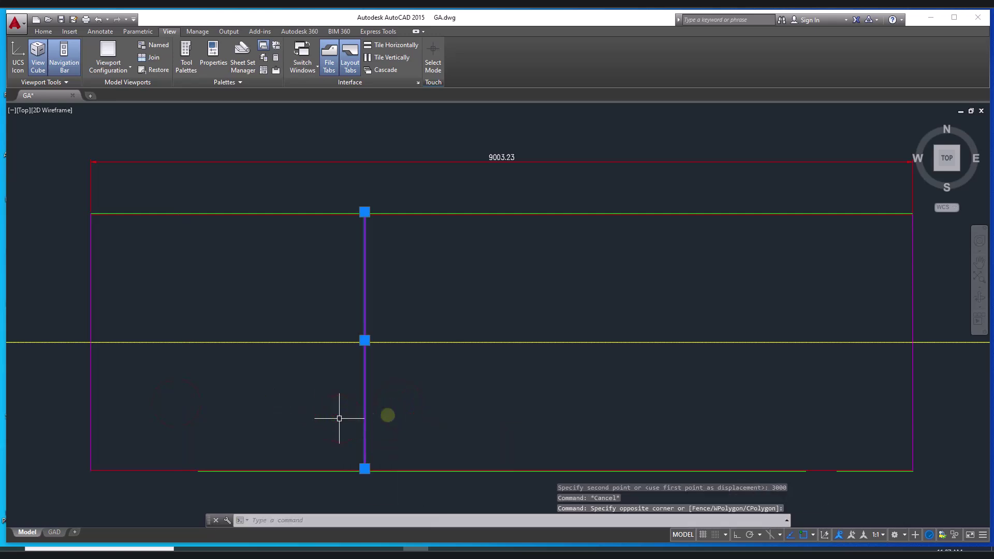
type("co")
key("Return")
left_click(431, 406)
type("3000")
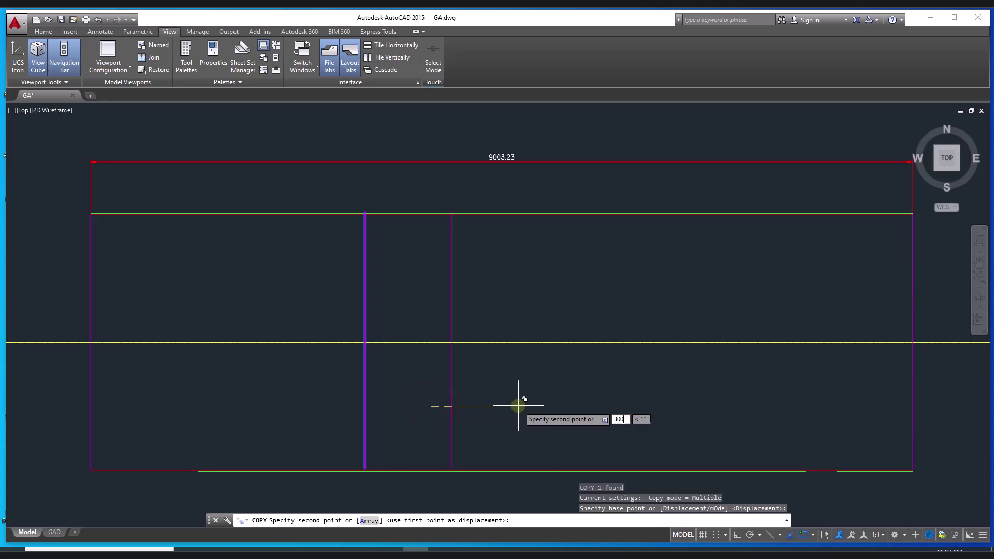
key("Return")
key("Escape")
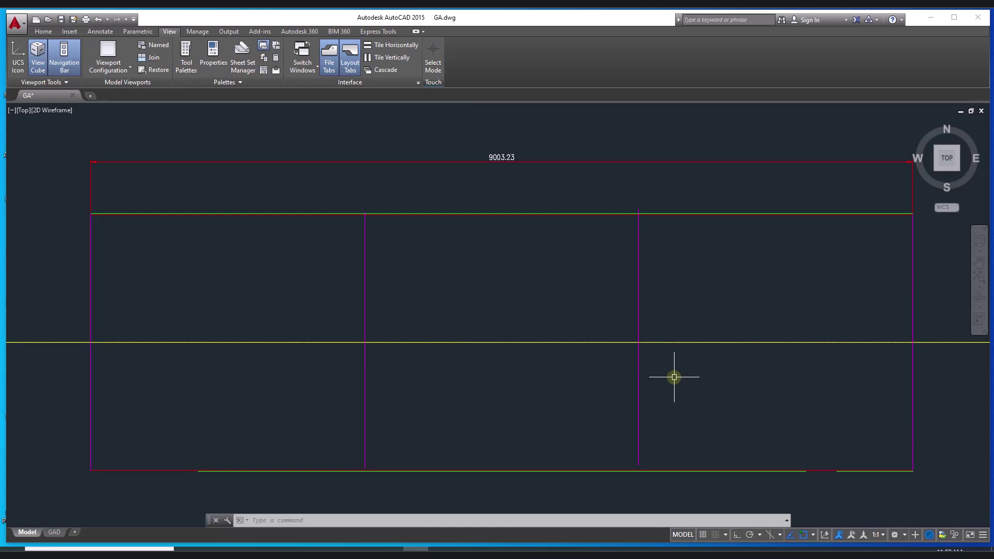
Draw a circle centred on the midpoint of the left end line, with its radius reaching the line's upper end
scroll(674, 377, "down", 4)
scroll(433, 388, "up", 2)
middle_click_drag(433, 388, 514, 390)
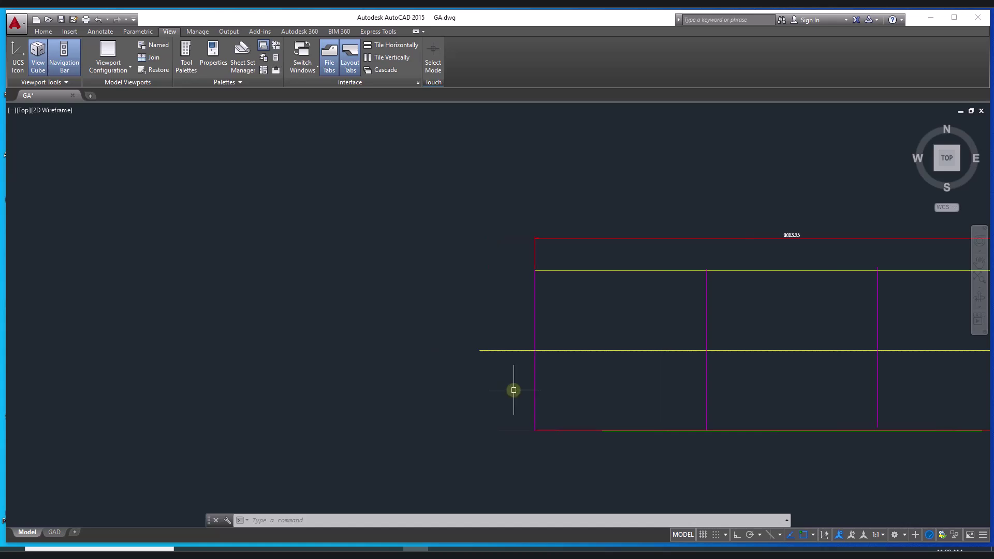
type("c")
key("Return")
left_click(535, 350)
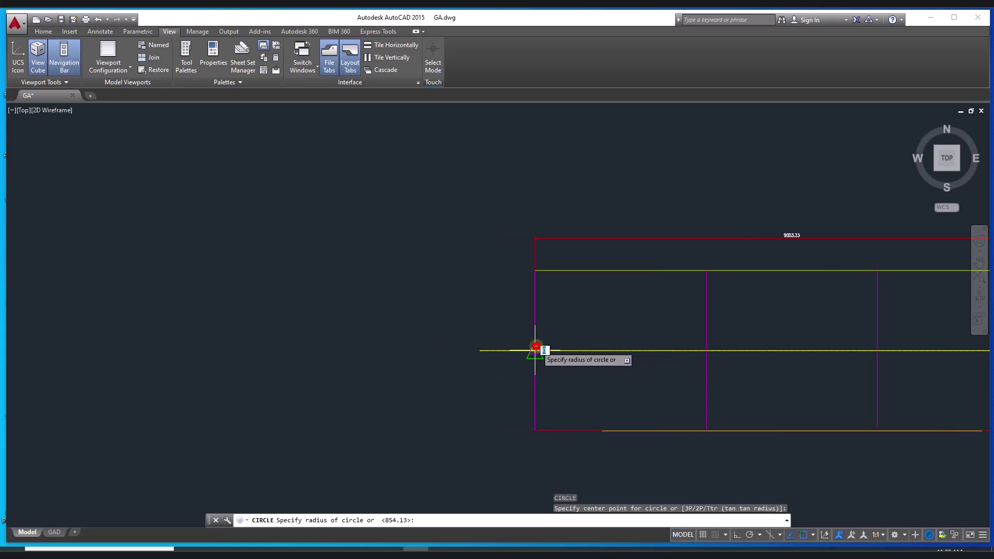
left_click(535, 271)
Move the circle horizontally into the empty space left of the shell outline
left_click(604, 304)
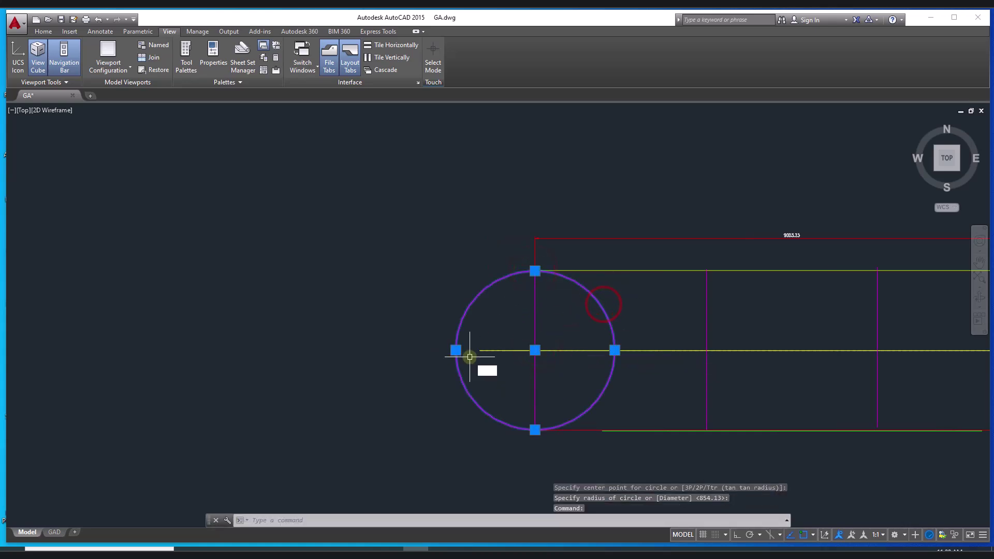
type("m")
key("Return")
left_click(422, 405)
left_click(191, 405)
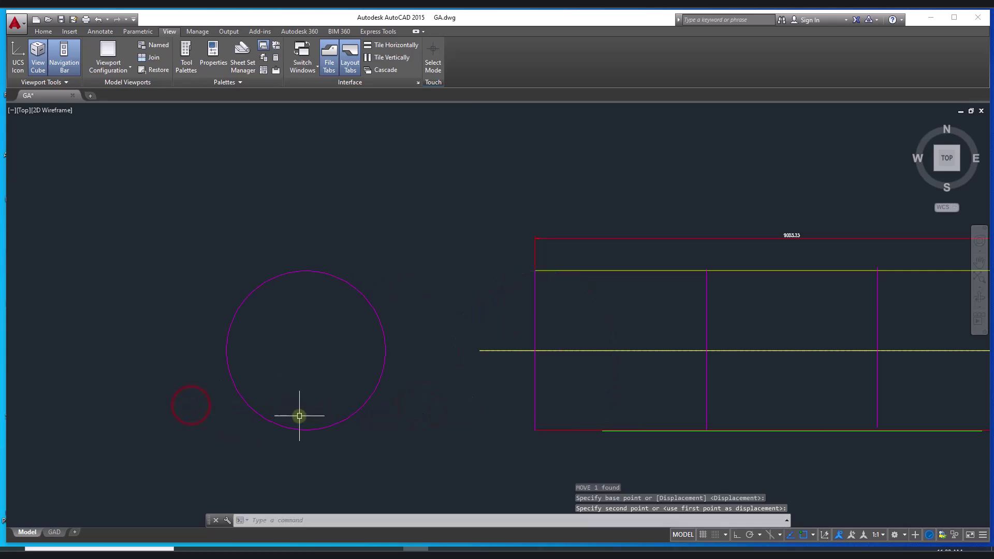
Check the circle's diameter and circumference in its properties
middle_click_drag(342, 363, 451, 349)
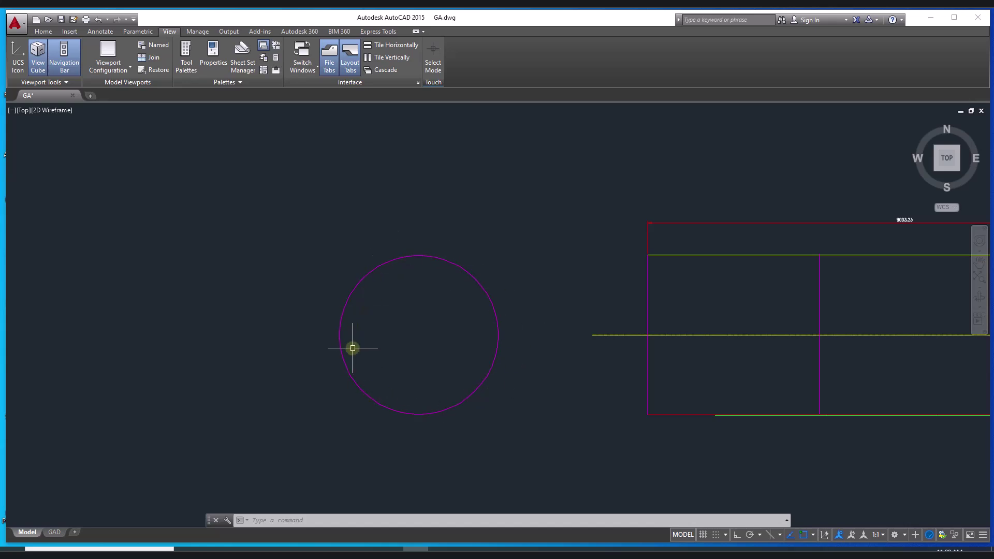
left_click(481, 284)
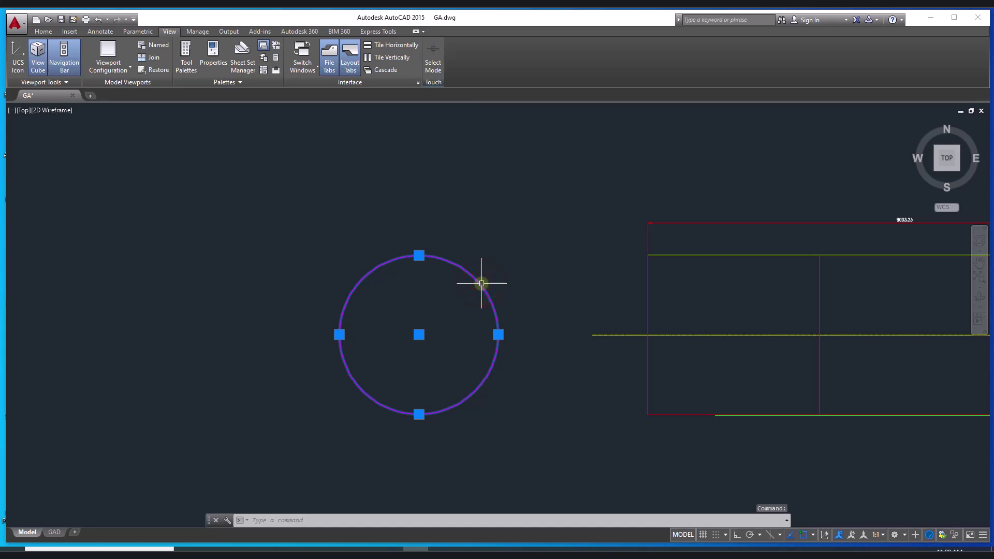
type("PR")
key("Return")
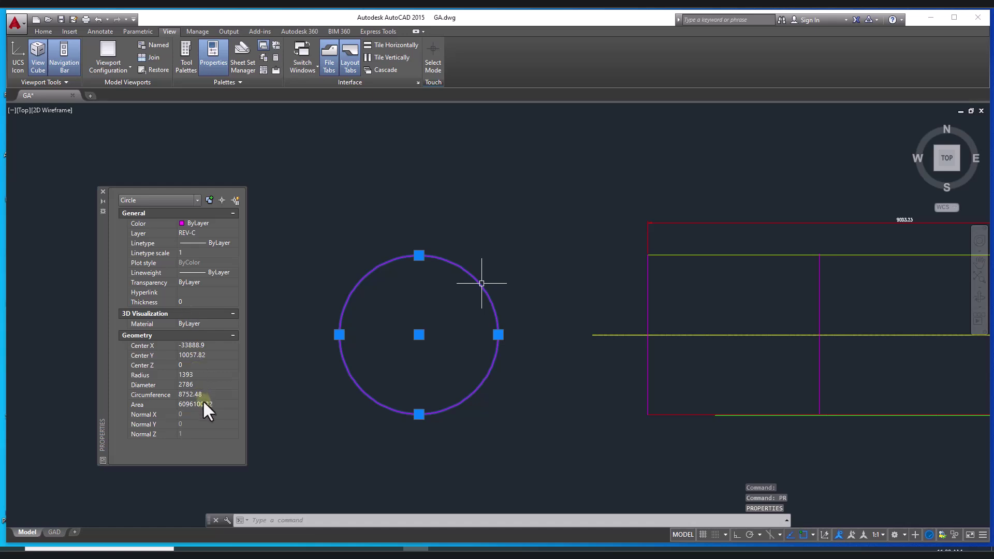
left_click(197, 396)
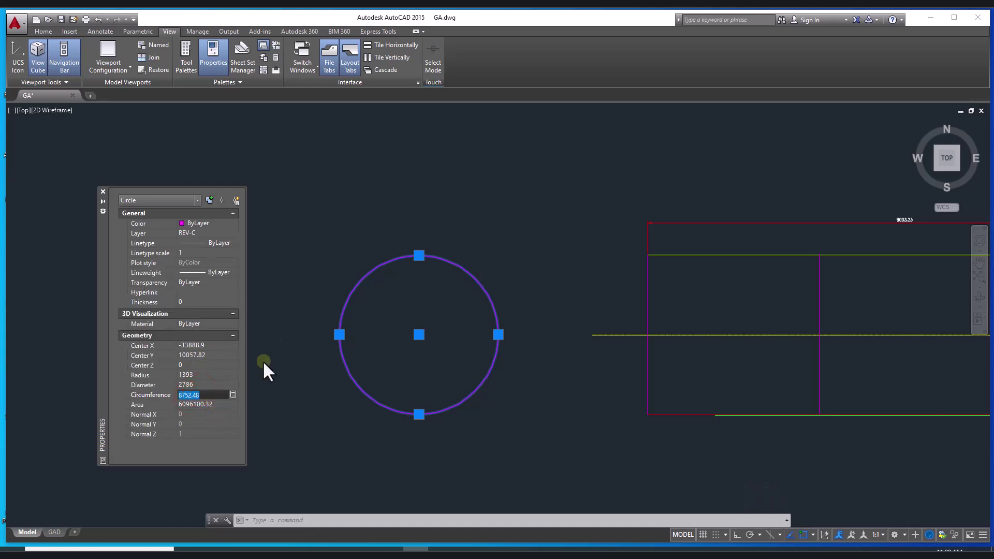
key("Escape")
left_click(103, 192)
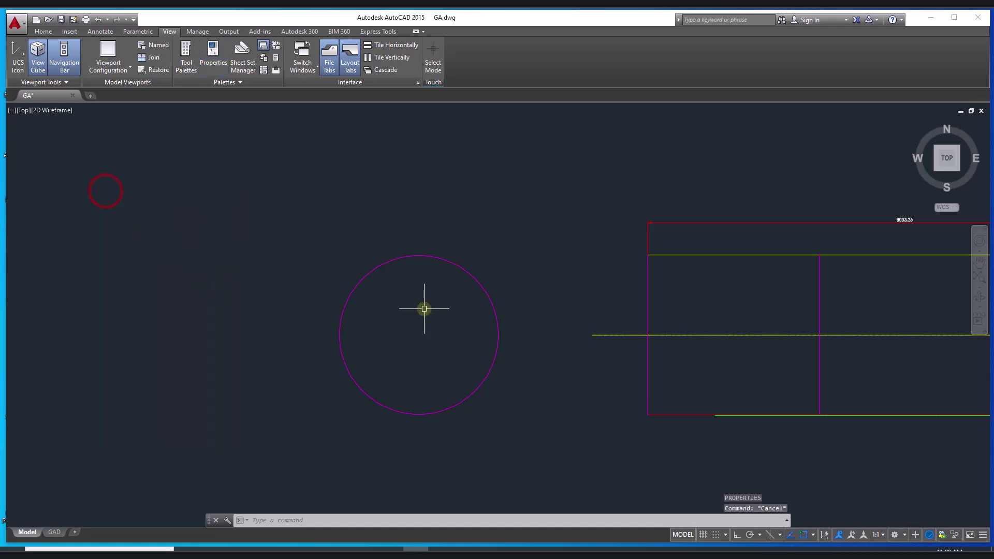
Switch to Excel, label F7 "Rolling Length" and widen columns F and G
key("alt+Tab")
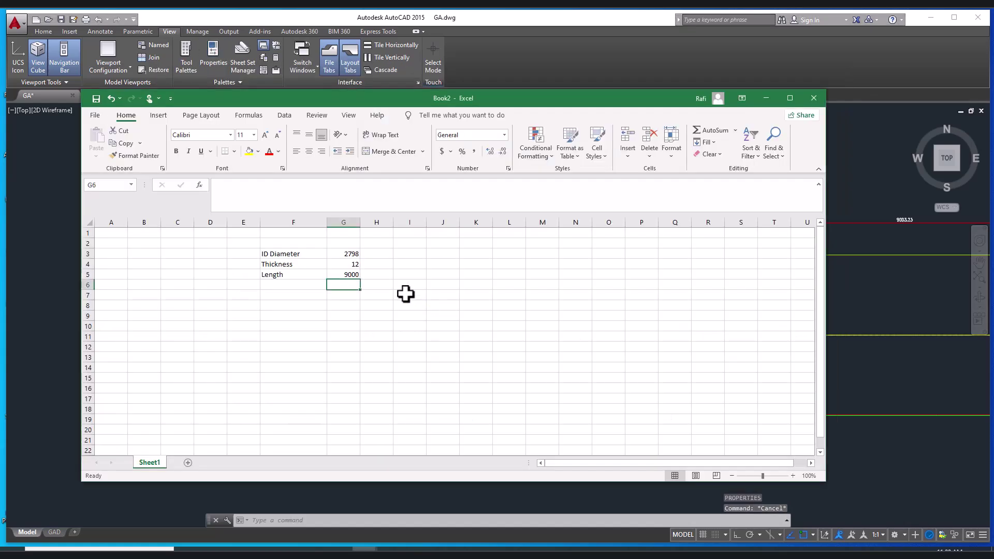
double_click(286, 298)
type("Rolling Length")
key("Return")
left_click(325, 231)
left_click_drag(326, 222, 393, 222)
Calculate the rolling length in G7 with the formula =PI()*G3
left_click(383, 297)
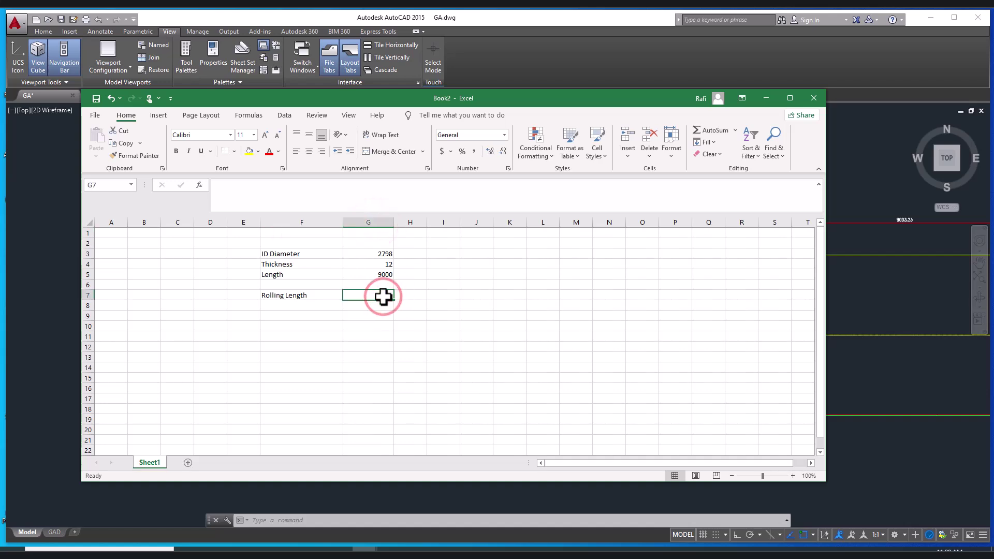
type("=PI()*")
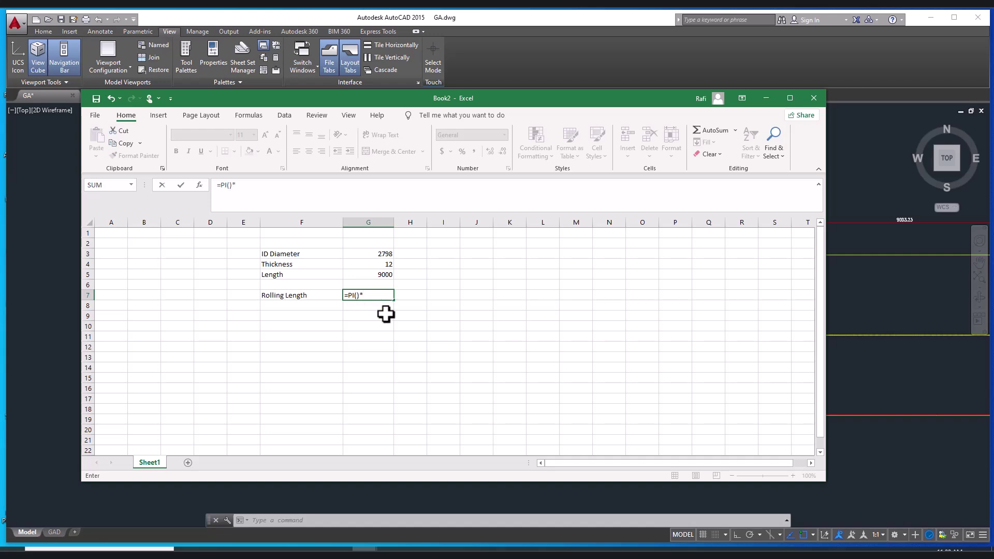
left_click(383, 253)
key("Return")
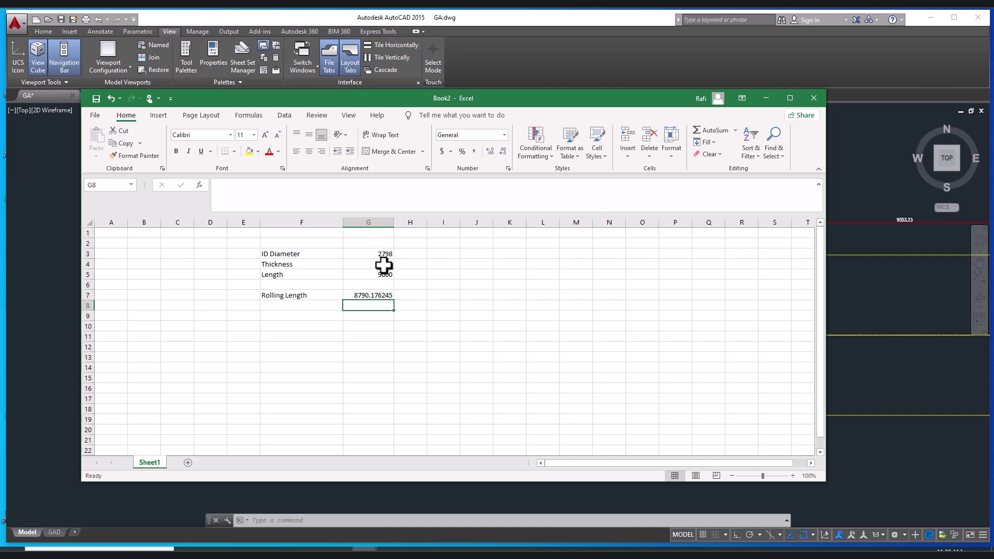
Change the rolling length formula in G7 to =PI()*(G3+G4) so it includes the thickness
double_click(378, 295)
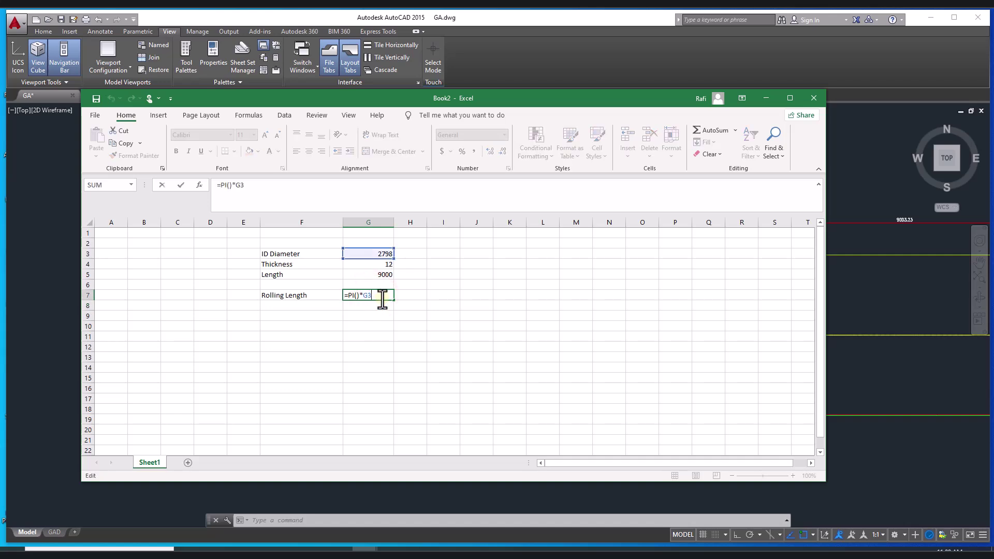
left_click(363, 295)
type("(G3+")
left_click(374, 264)
type(")")
key("Return")
left_click(382, 294)
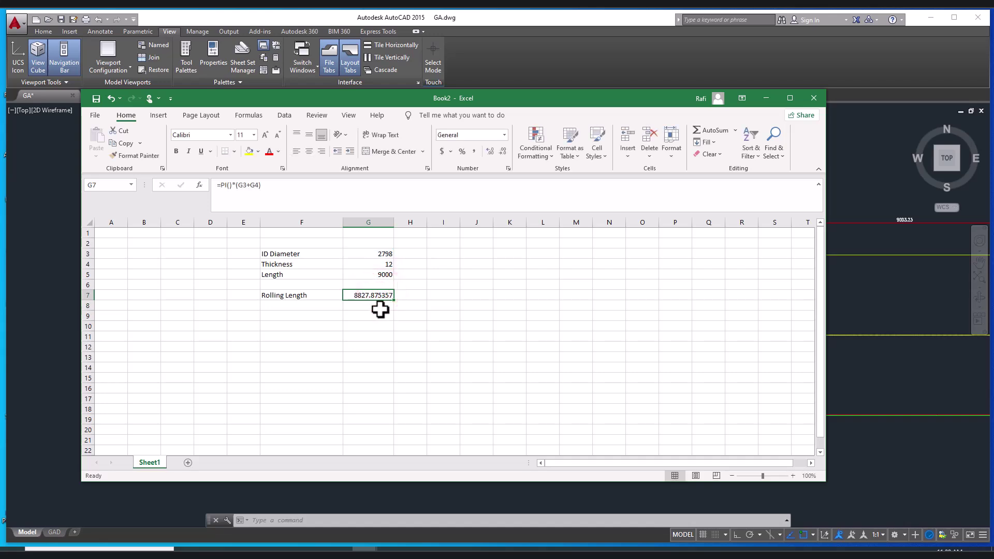
Label F8 "Rolling Machine" and set the allowance in G8 to 50
left_click(312, 306)
type("Rolling Machine")
key("Return")
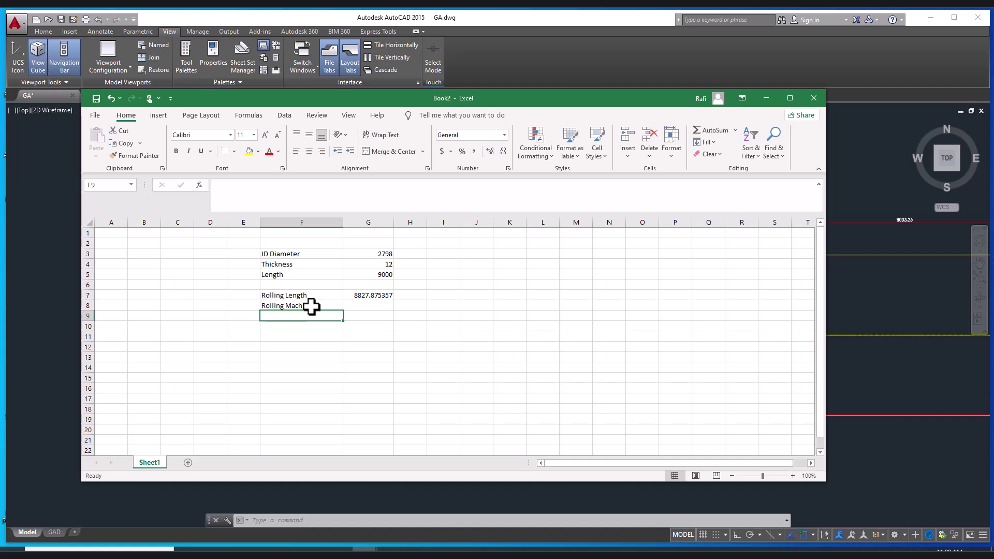
left_click(354, 306)
type("50")
key("Return")
Add the rolling length and machine allowance in G9 with the formula =G7+G8
left_click(371, 296)
type("+")
left_click(374, 305)
key("Return")
left_click(376, 315)
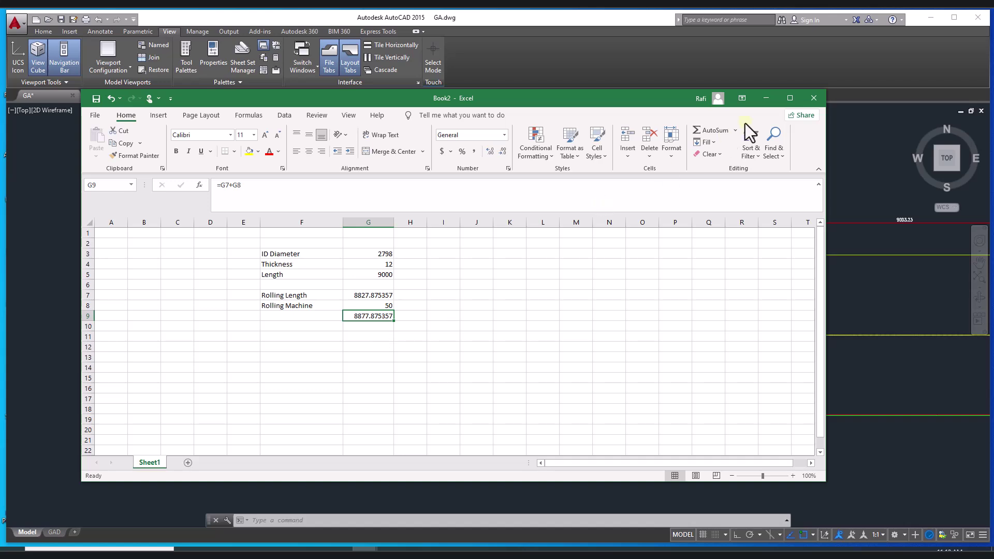
Minimize Excel and locate the SHELL BRL-1 length dimension above the vessel elevation in the AutoCAD drawing
left_click(766, 97)
middle_click_drag(611, 313, 377, 316)
scroll(377, 315, "down", 2)
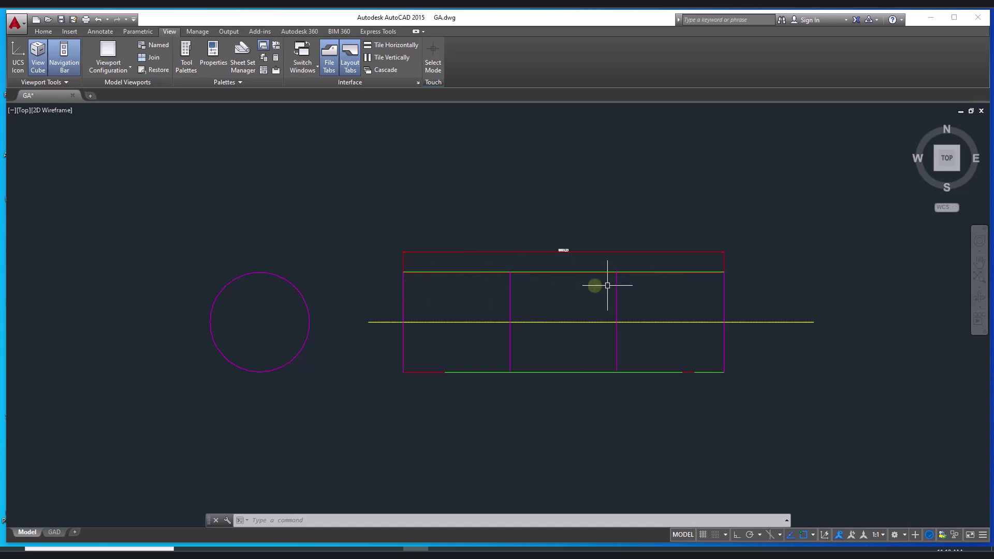
scroll(482, 262, "down", 3)
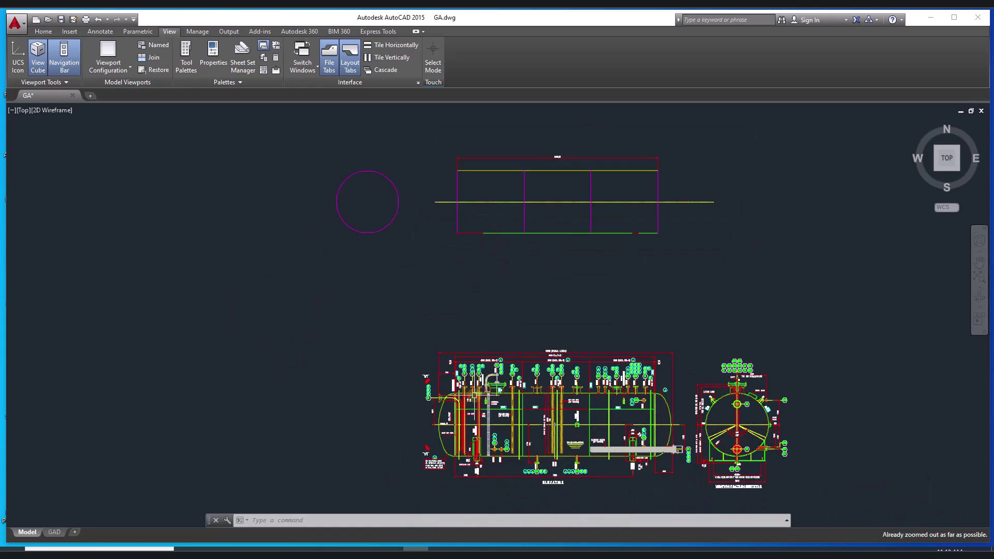
scroll(471, 409, "up", 4)
scroll(470, 408, "up", 4)
mouse_move(499, 397)
middle_mouse_down()
mouse_move(459, 254)
mouse_move(459, 145)
middle_mouse_up()
middle_click_drag(454, 376, 428, 262)
middle_click_drag(425, 207, 440, 518)
middle_click_drag(452, 301, 452, 433)
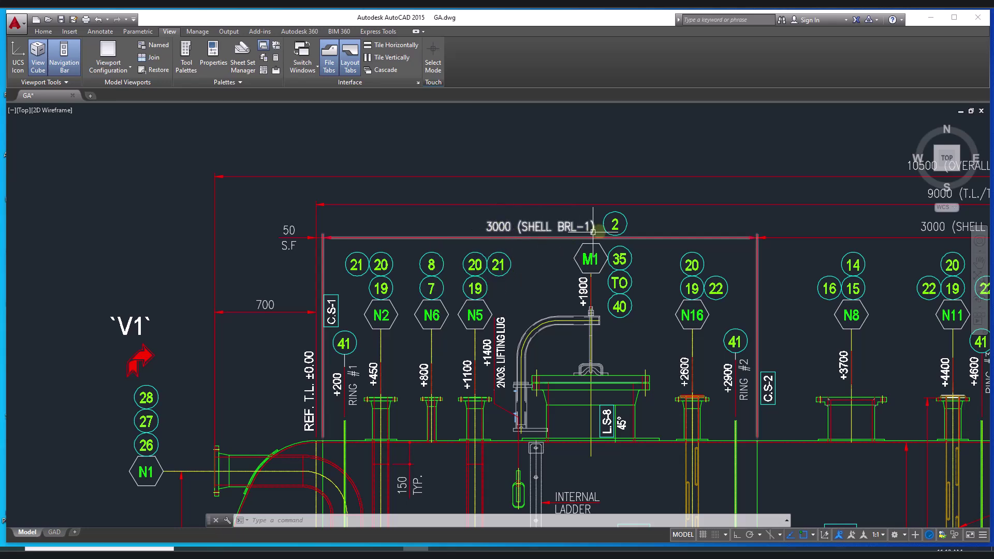
Examine the SHELL BRL-2 and SHELL BRL-3 length dimensions and their part number balloons along the elevation
middle_click_drag(673, 219, 309, 252)
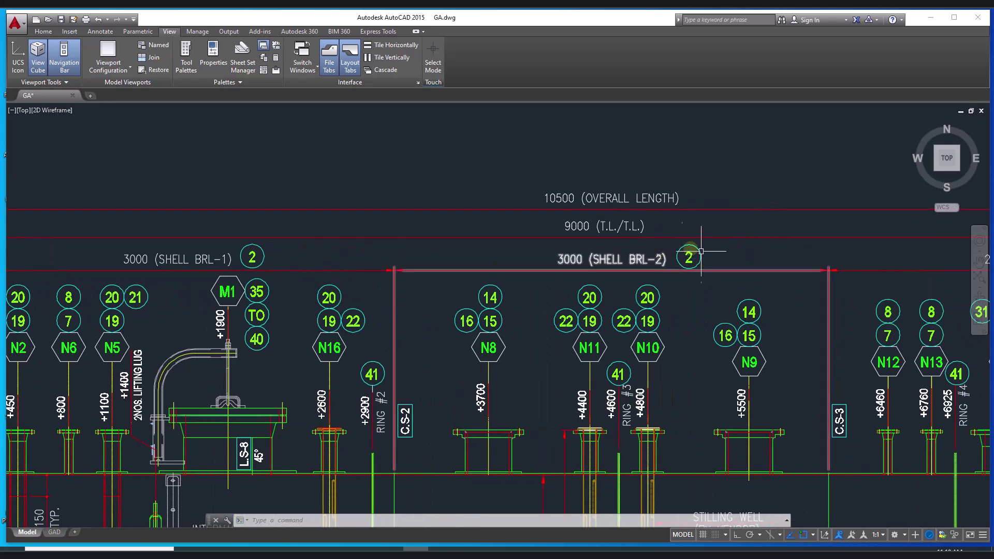
middle_click_drag(683, 254, 346, 267)
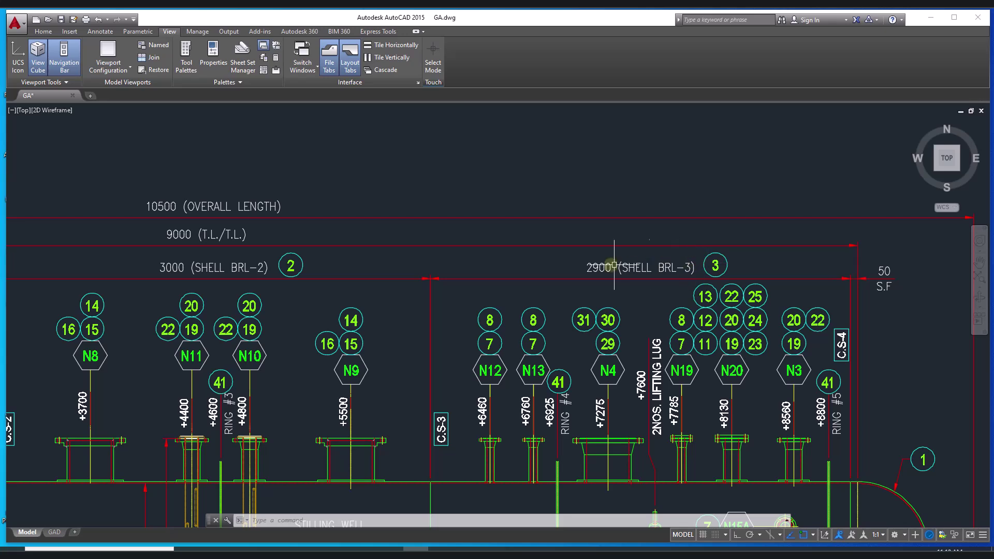
scroll(619, 274, "up", 4)
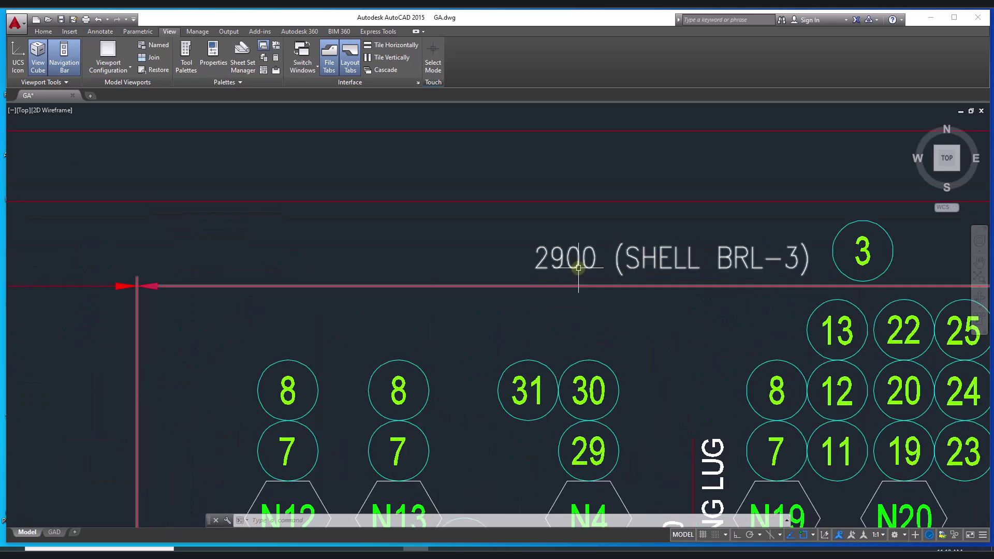
mouse_move(579, 268)
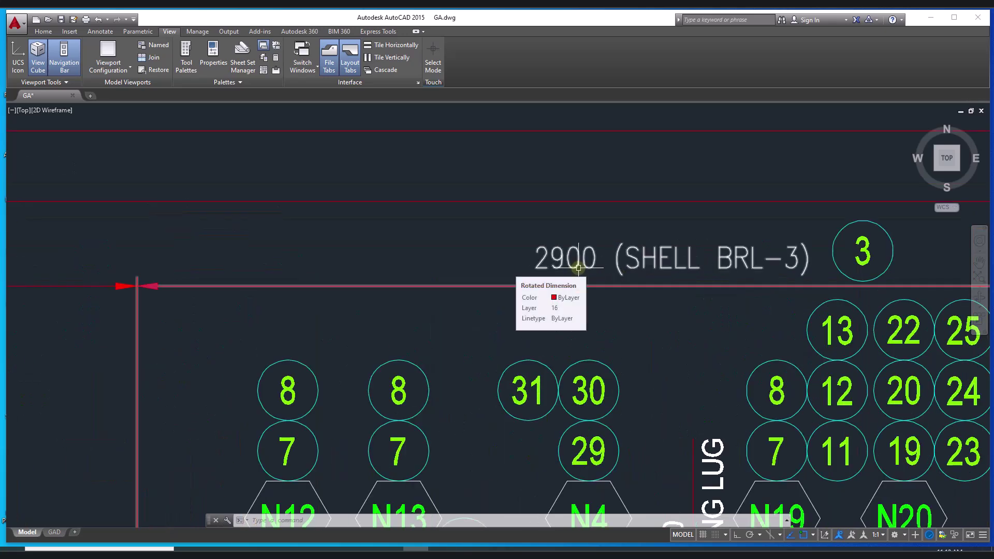
scroll(578, 268, "down", 4)
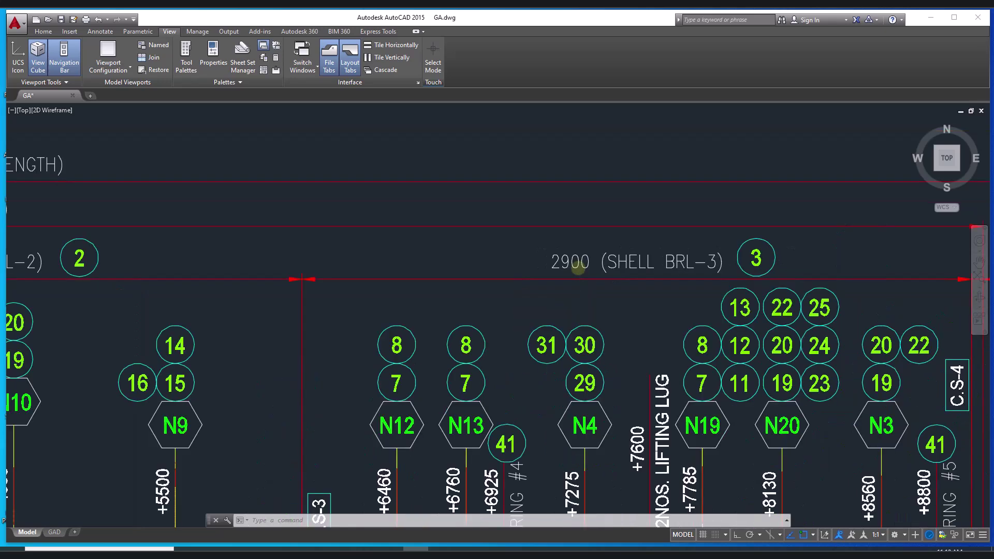
middle_click_drag(193, 280, 305, 276)
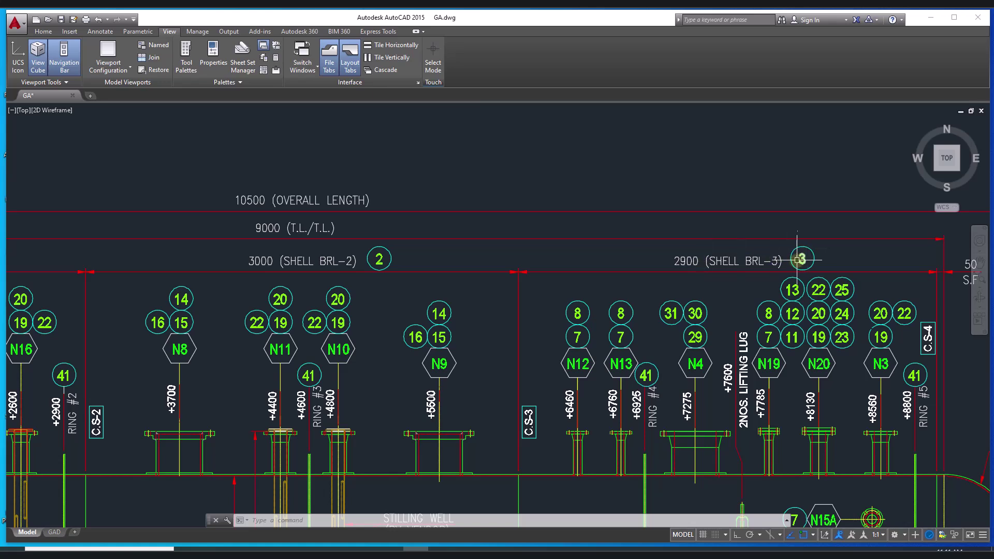
Open the GAD layout and locate the SHELL (BRL-1&2) and SHELL (BRL-3) rows in the bill of material
mouse_move(803, 259)
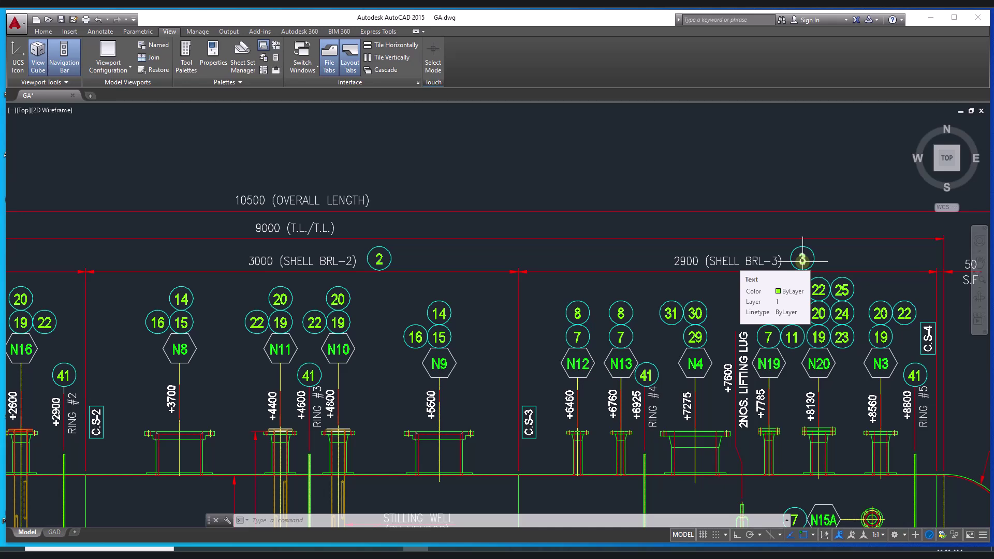
left_click(60, 531)
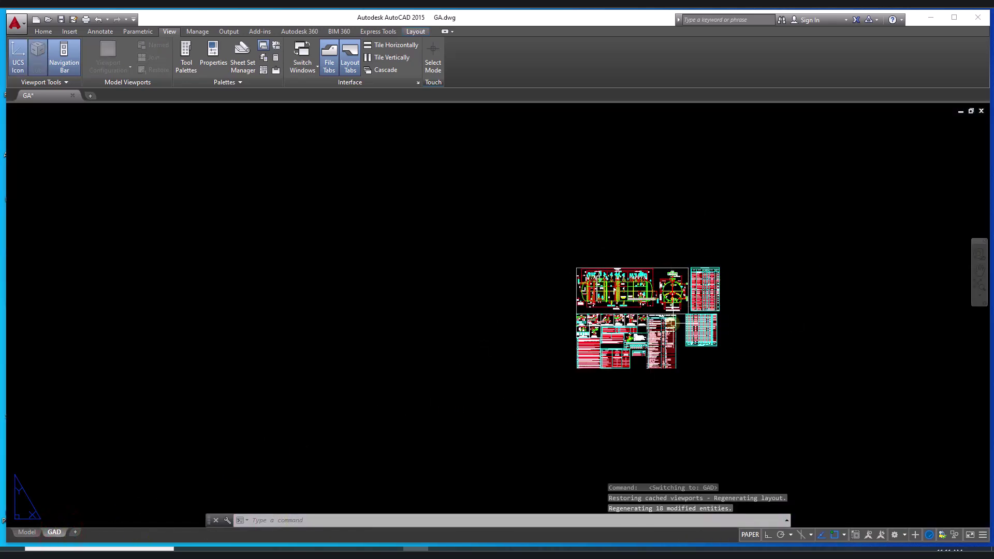
scroll(671, 322, "up", 10)
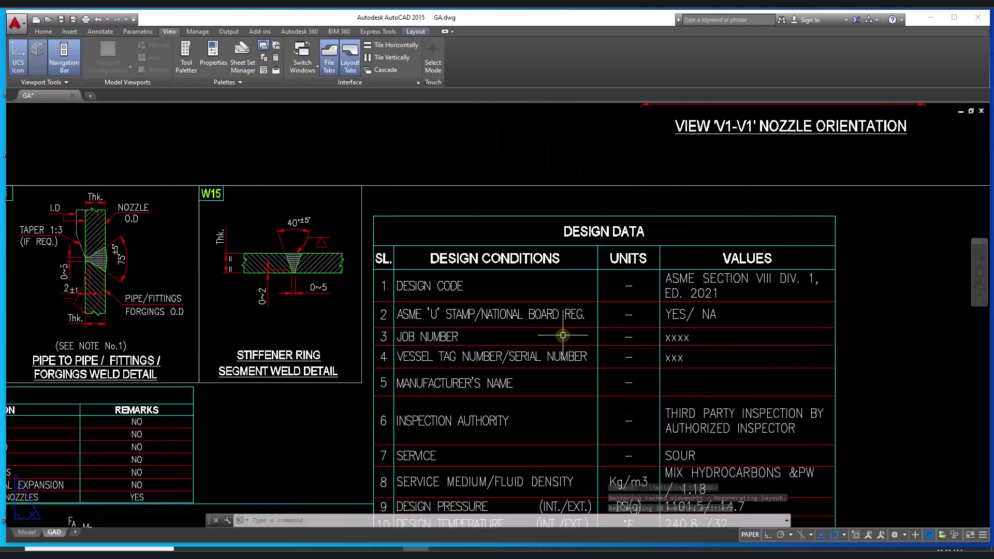
mouse_move(776, 251)
middle_mouse_down()
mouse_move(687, 334)
mouse_move(381, 481)
middle_mouse_up()
mouse_move(578, 280)
middle_mouse_down()
mouse_move(493, 404)
mouse_move(401, 486)
middle_mouse_up()
middle_click_drag(613, 253, 498, 436)
middle_click_drag(550, 306, 528, 417)
scroll(378, 279, "up", 7)
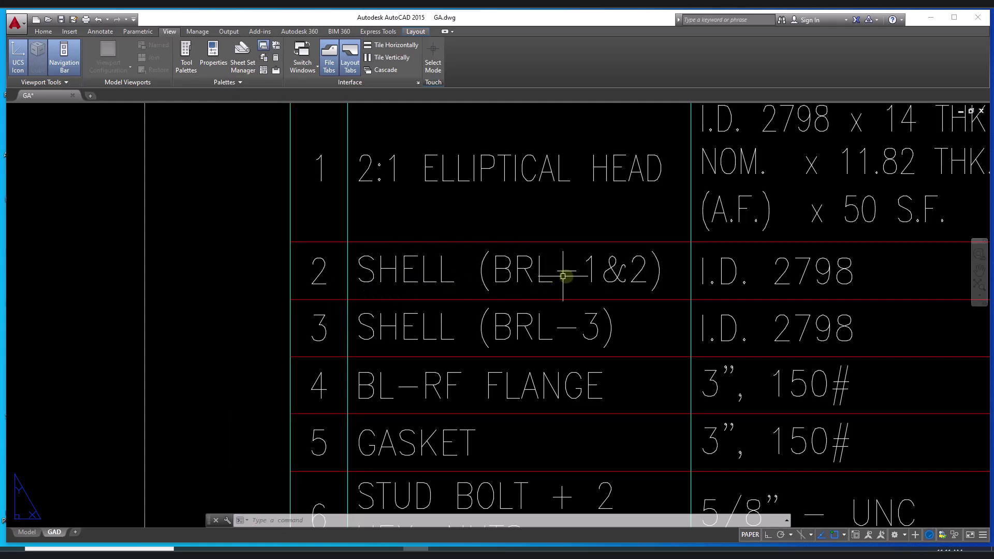
Read the description and length entries of the two shell rows against the bill of material column headings
middle_click_drag(587, 274, 203, 277)
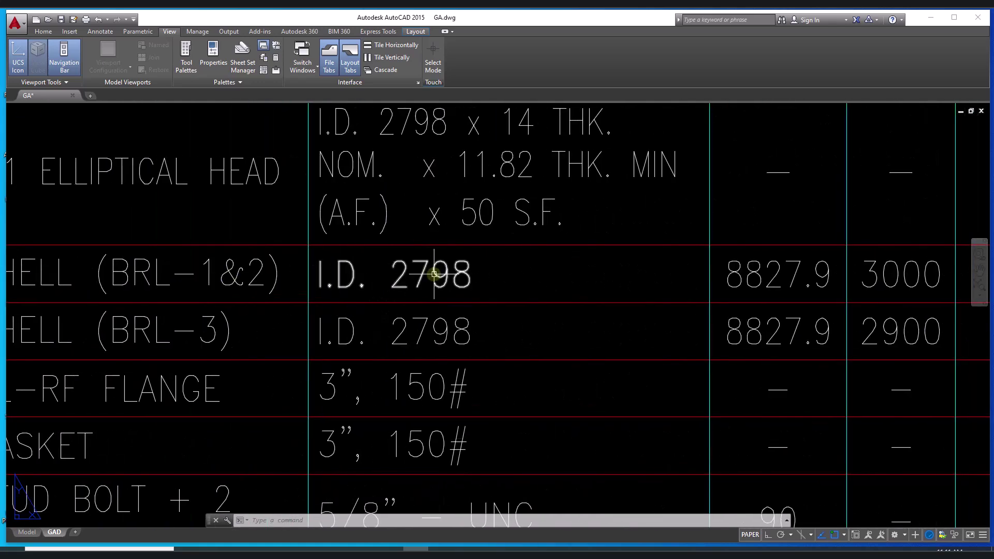
scroll(434, 274, "down", 2)
middle_click_drag(433, 316, 459, 349)
scroll(548, 384, "up", 2)
scroll(548, 383, "down", 1)
scroll(513, 422, "up", 1)
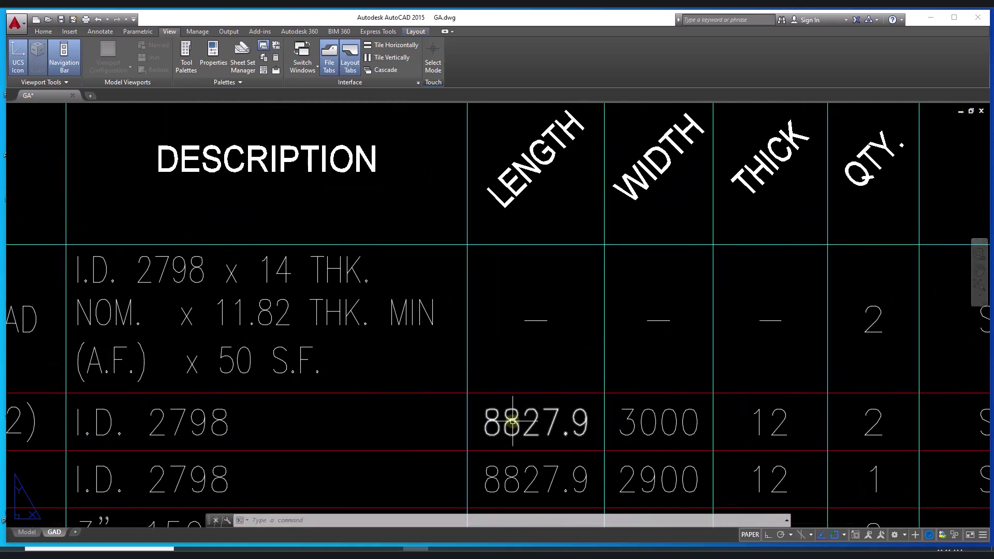
Check the shell length against the rolling length in G7 of the Book2 Excel workbook, then return to the AutoCAD drawing
mouse_move(391, 549)
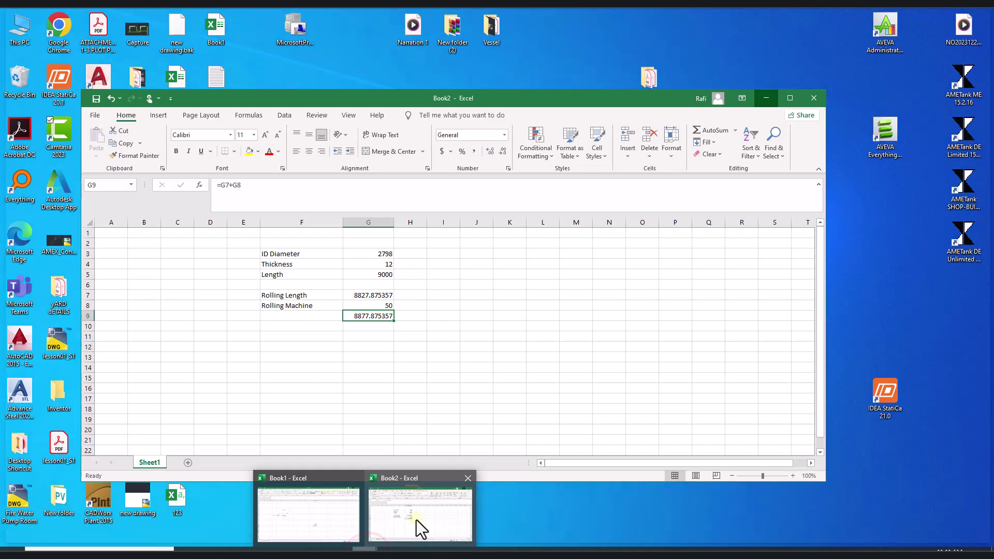
left_click(416, 520)
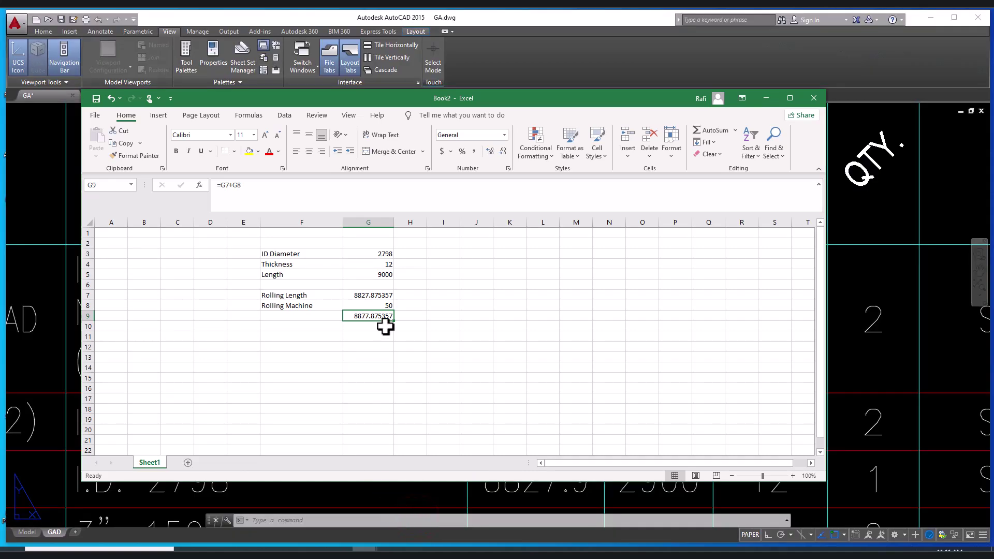
left_click(385, 296)
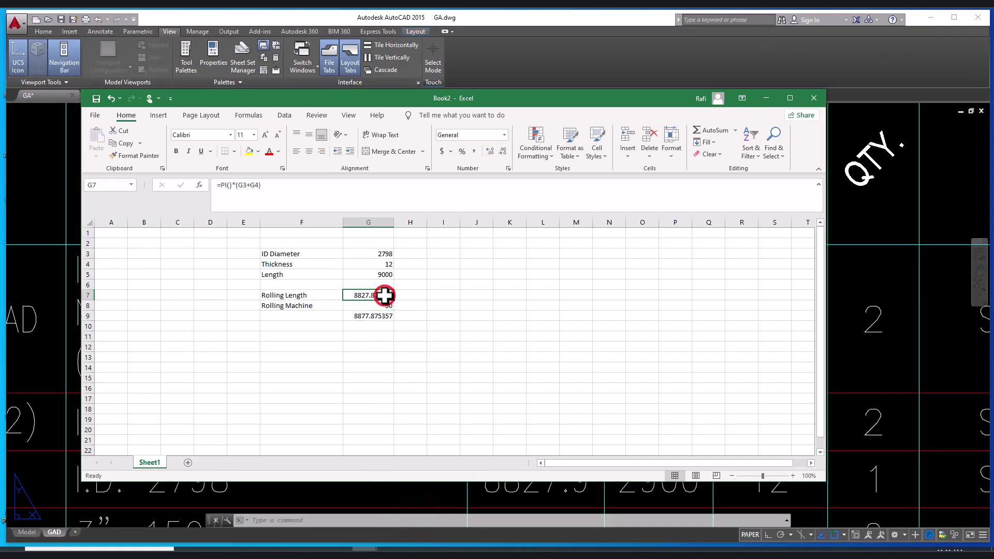
left_click(766, 99)
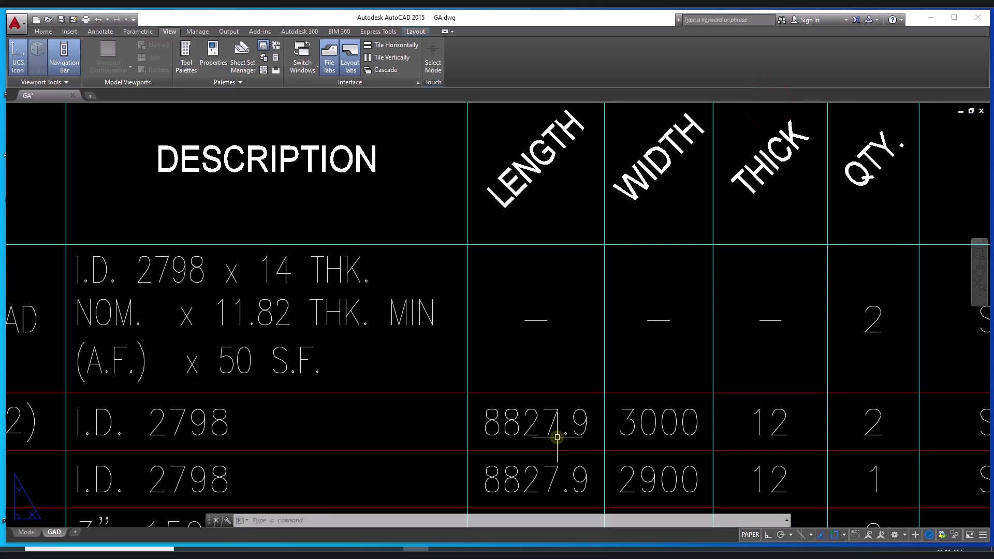
Examine the width, thickness, quantity, material and remarks entries of the SHELL (BRL-1&2) row
middle_click_drag(650, 428, 571, 435)
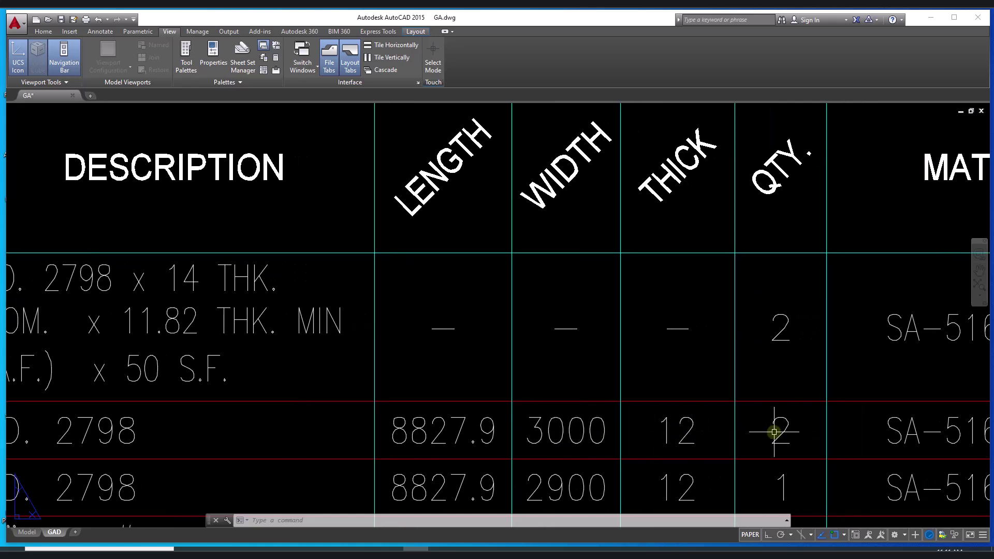
mouse_move(774, 432)
middle_mouse_down()
mouse_move(464, 406)
mouse_move(281, 371)
middle_mouse_up()
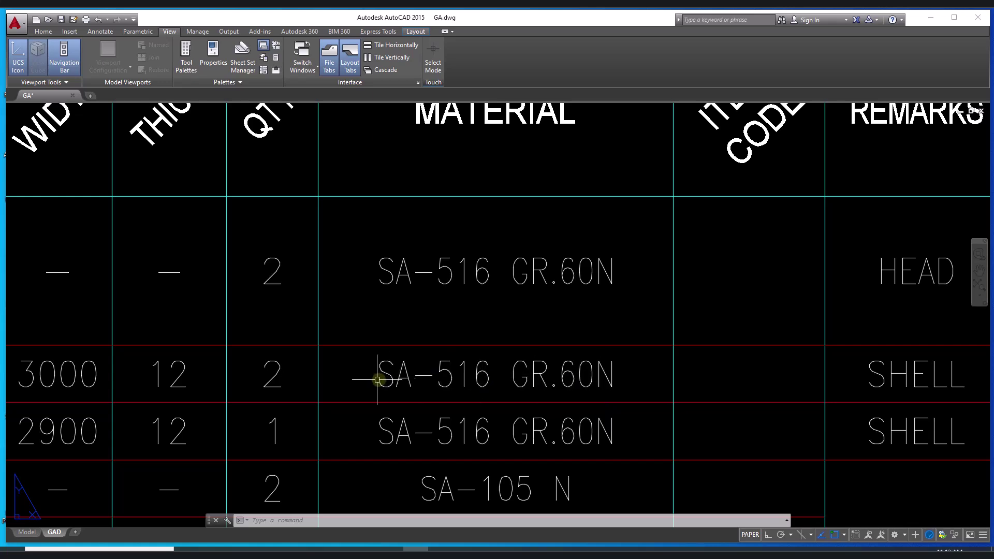
middle_click_drag(578, 375, 194, 399)
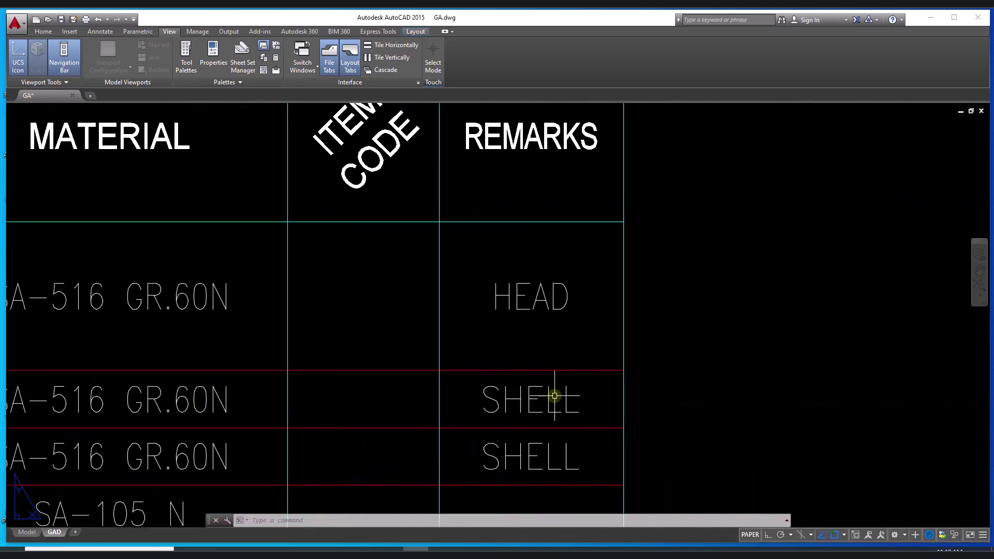
scroll(554, 396, "down", 5)
middle_click_drag(169, 408, 335, 393)
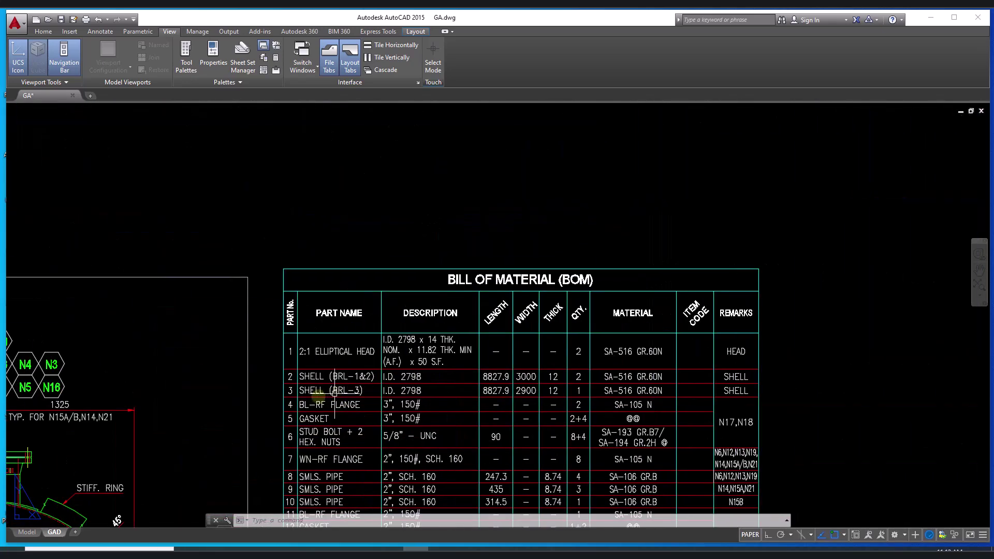
Examine the SHELL (BRL-3) row across all columns of the bill of material
scroll(332, 395, "up", 4)
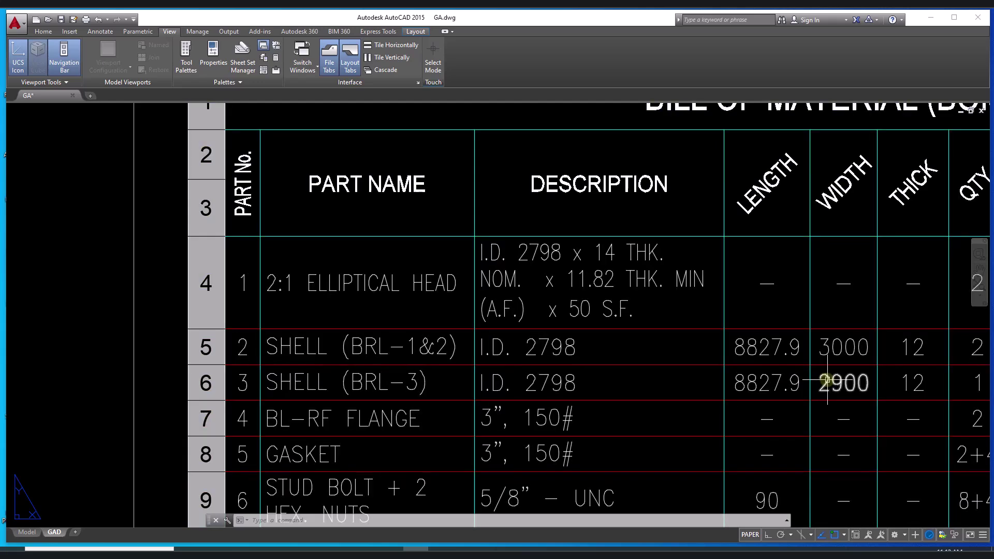
middle_click_drag(838, 381, 356, 351)
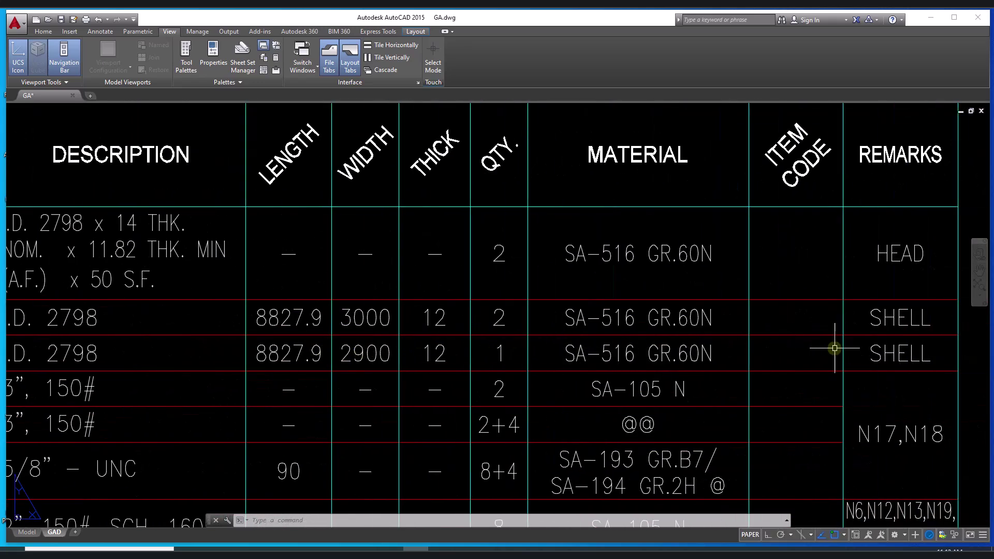
scroll(834, 348, "down", 4)
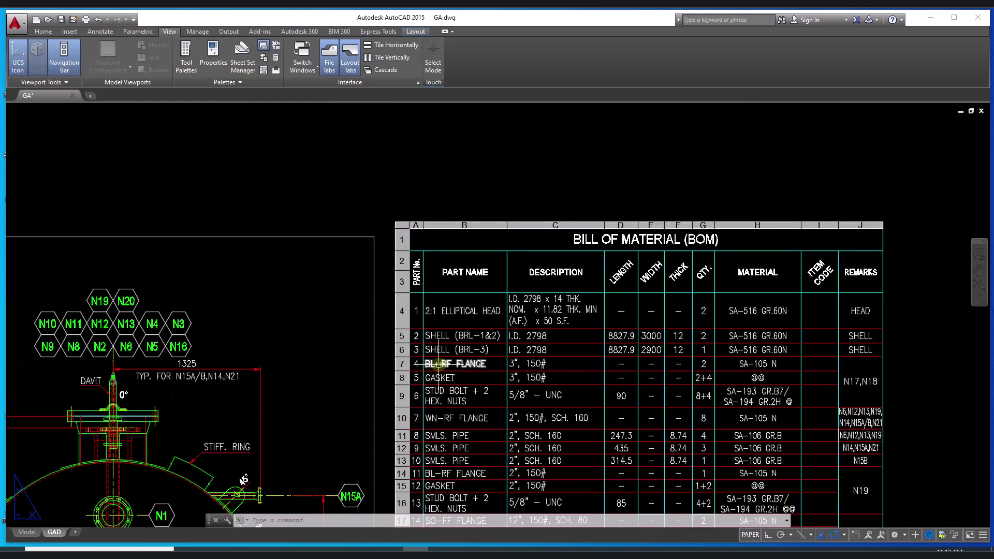
middle_click_drag(371, 399, 428, 369)
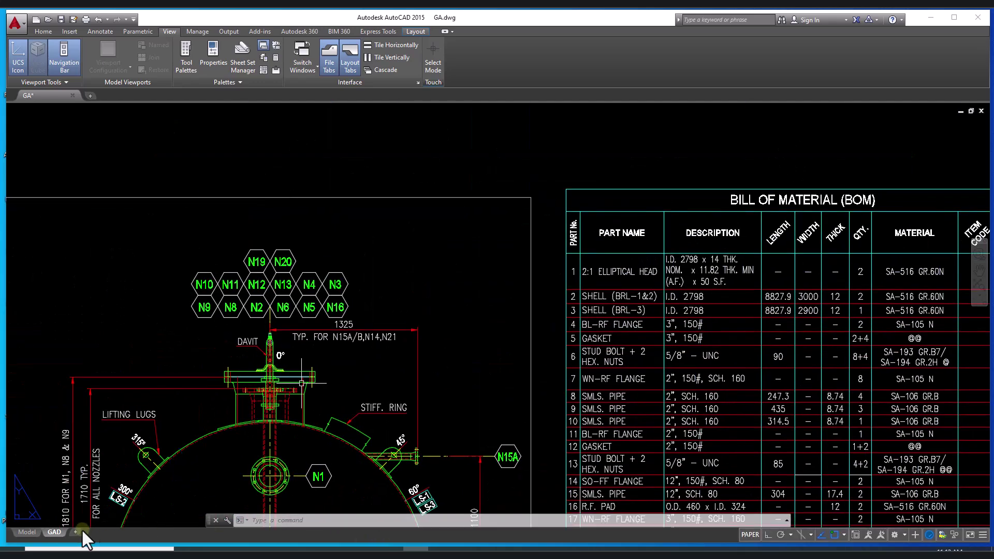
Return to model space and review the SHELL BRL-2 length dimension and its part number balloon
left_click(27, 532)
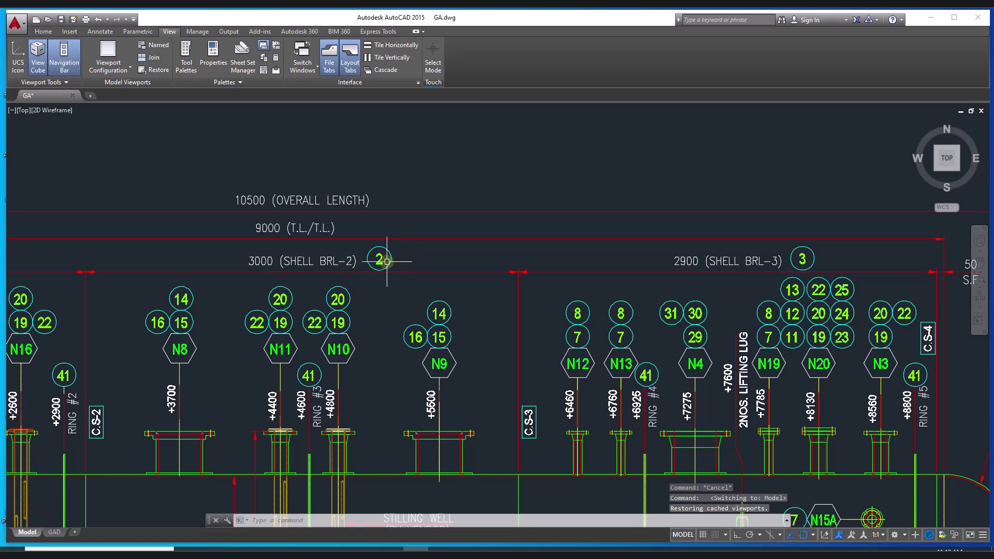
mouse_move(370, 272)
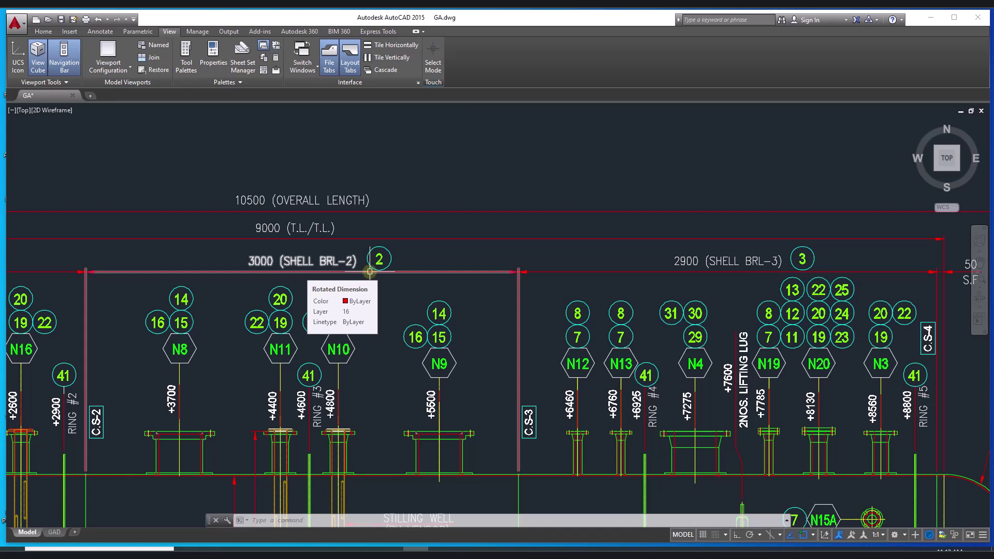
mouse_move(381, 372)
middle_mouse_down()
mouse_move(470, 324)
mouse_move(575, 297)
mouse_move(557, 333)
middle_mouse_up()
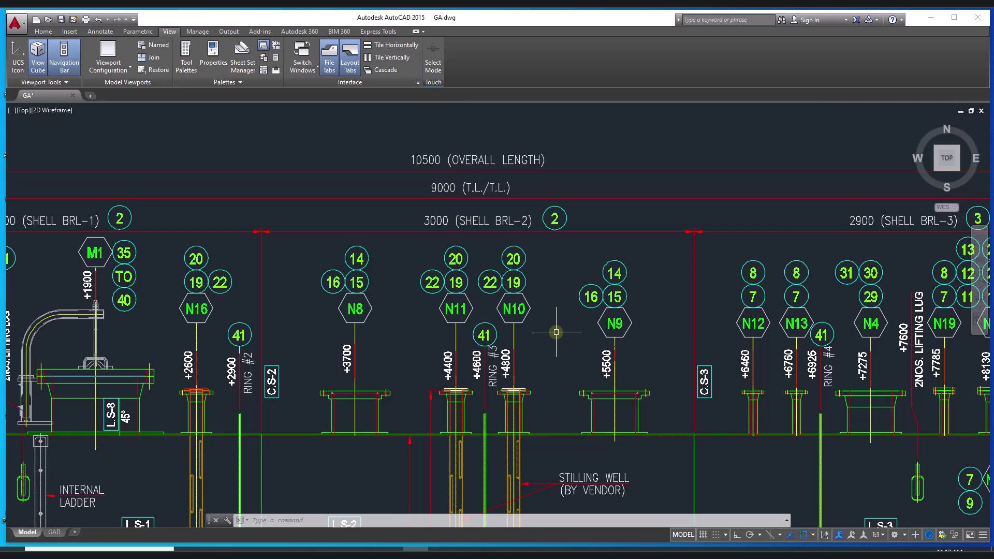
Select the upper inner and outer outlines of the vessel's left elliptical head and the adjoining upper shell lines
middle_click_drag(342, 394, 768, 215)
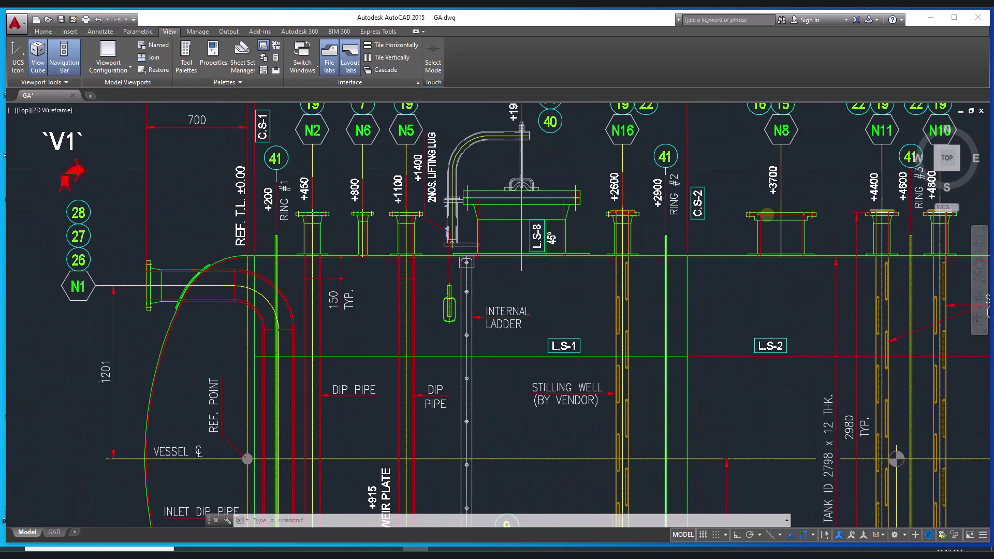
middle_click_drag(489, 340, 626, 256)
middle_click_drag(360, 210, 352, 271)
scroll(357, 235, "up", 6)
left_click(413, 241)
left_click(396, 264)
scroll(465, 240, "up", 8)
scroll(328, 215, "up", 6)
left_click(443, 185)
left_click(402, 398)
scroll(399, 406, "down", 8)
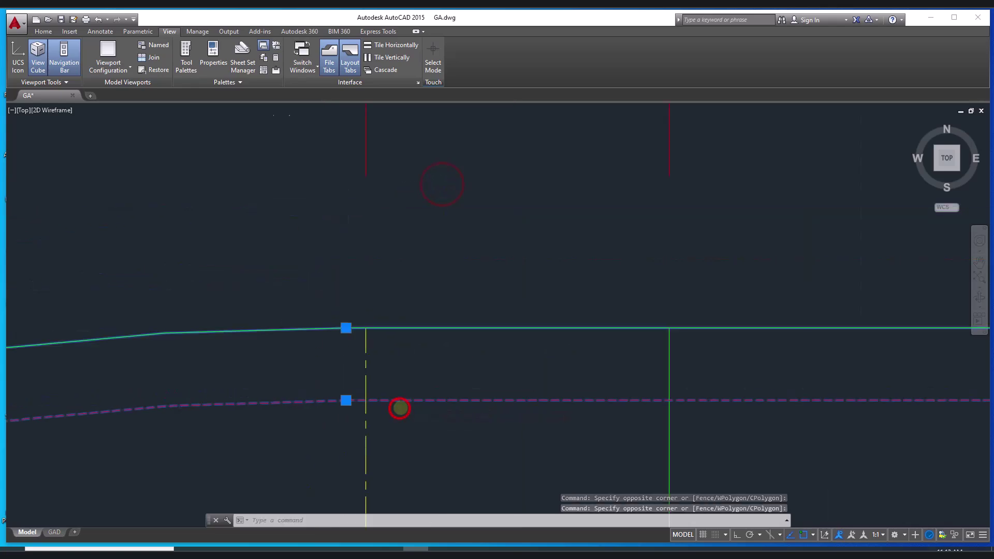
Add the remaining crown and lower knuckle arcs of the left elliptical head to the selection
scroll(446, 362, "up", 4)
middle_click_drag(434, 406, 471, 263)
left_click(404, 265)
left_click(315, 296)
middle_click_drag(385, 362, 385, 206)
middle_click_drag(411, 391, 388, 223)
scroll(397, 393, "up", 3)
scroll(393, 395, "up", 3)
left_click(387, 395)
left_click(276, 442)
scroll(317, 222, "down", 3)
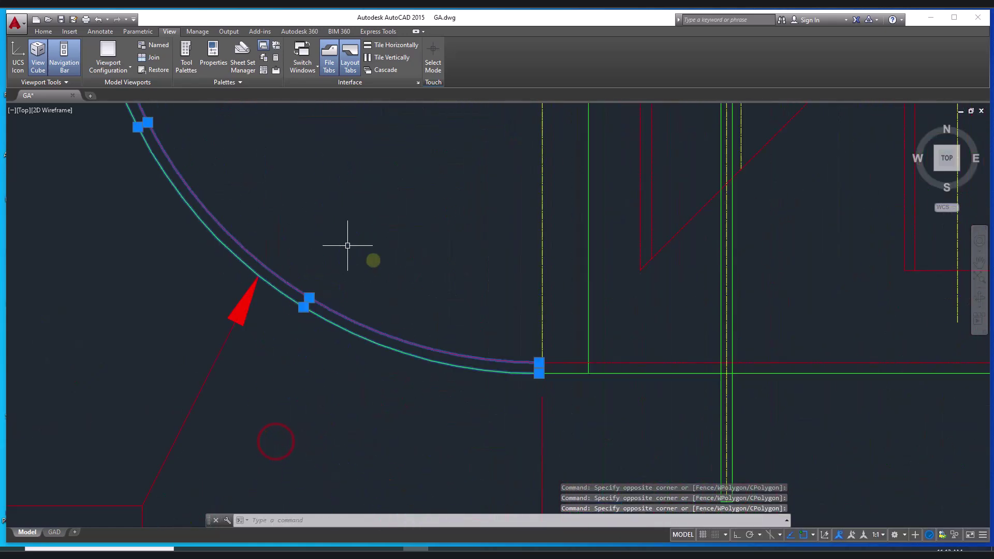
Add the lower shell lines, the tangent line and the head-to-shell seam line to the selection
scroll(542, 349, "up", 3)
left_click(572, 341)
left_click(559, 423)
left_click(533, 310)
left_click(464, 311)
left_click(718, 292)
left_click(633, 304)
scroll(633, 304, "down", 6)
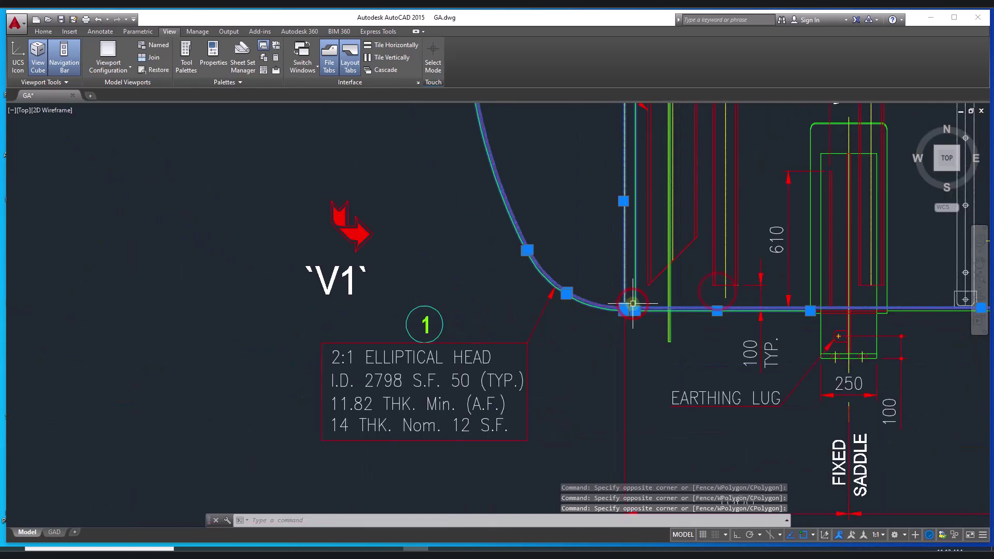
scroll(595, 204, "up", 8)
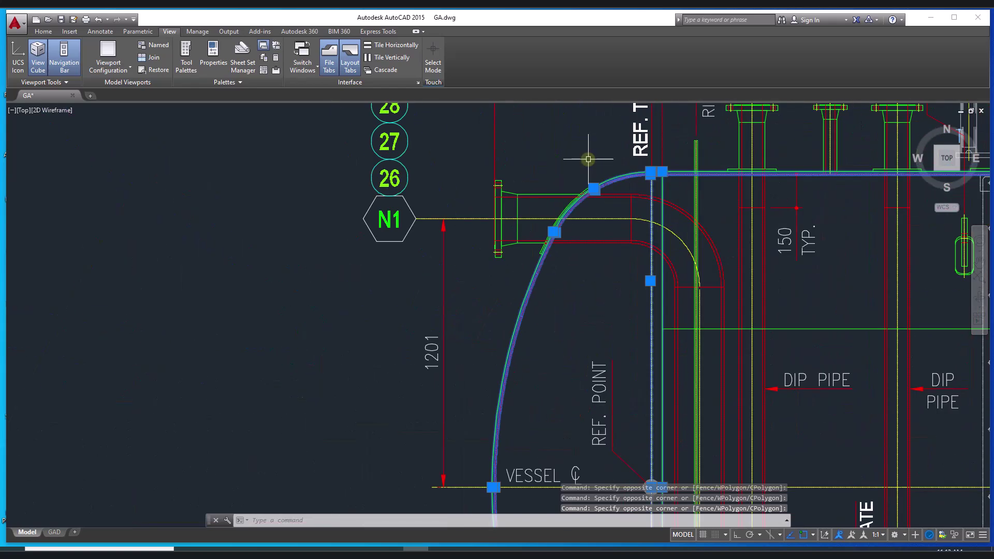
middle_click_drag(584, 195, 535, 256)
scroll(539, 266, "down", 6)
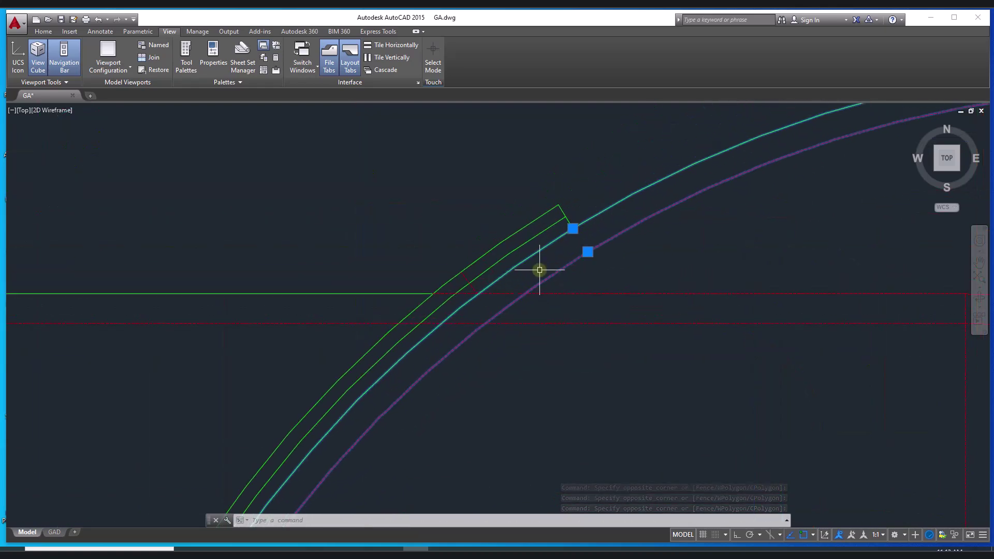
scroll(431, 363, "down", 4)
scroll(431, 363, "down", 4)
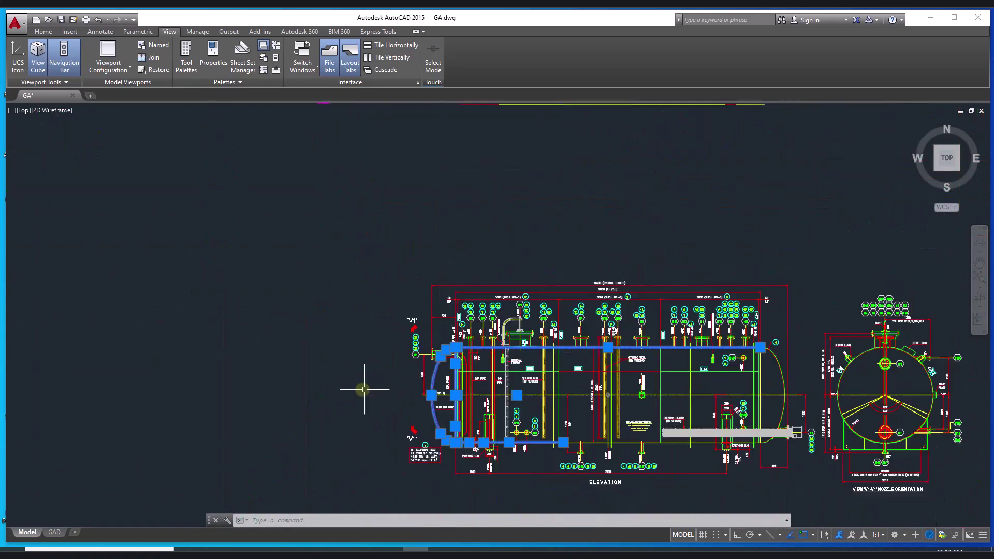
Copy the selected head and shell outlines to the empty area above the plain three-course shell sketch
type("o")
key("Return")
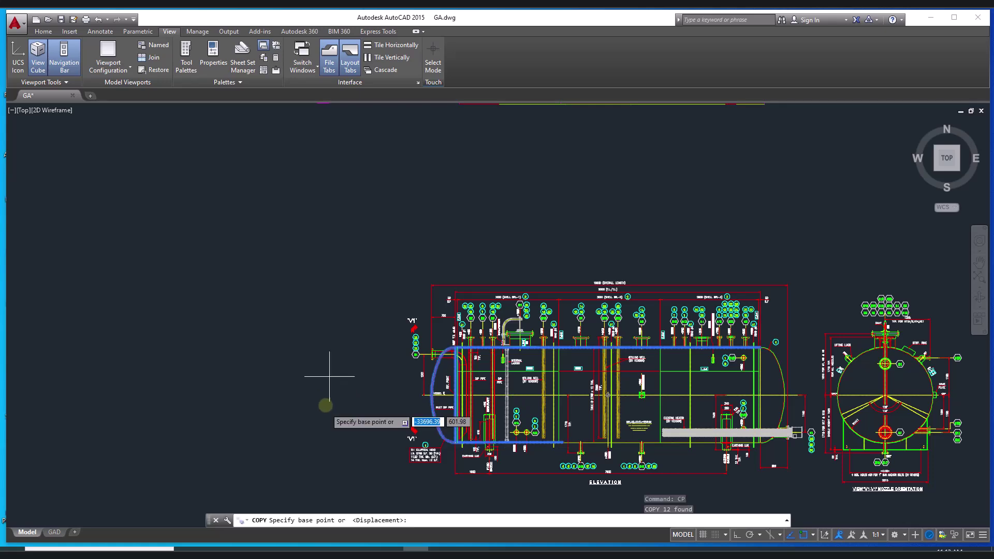
left_click(325, 405)
middle_click_drag(327, 308, 328, 509)
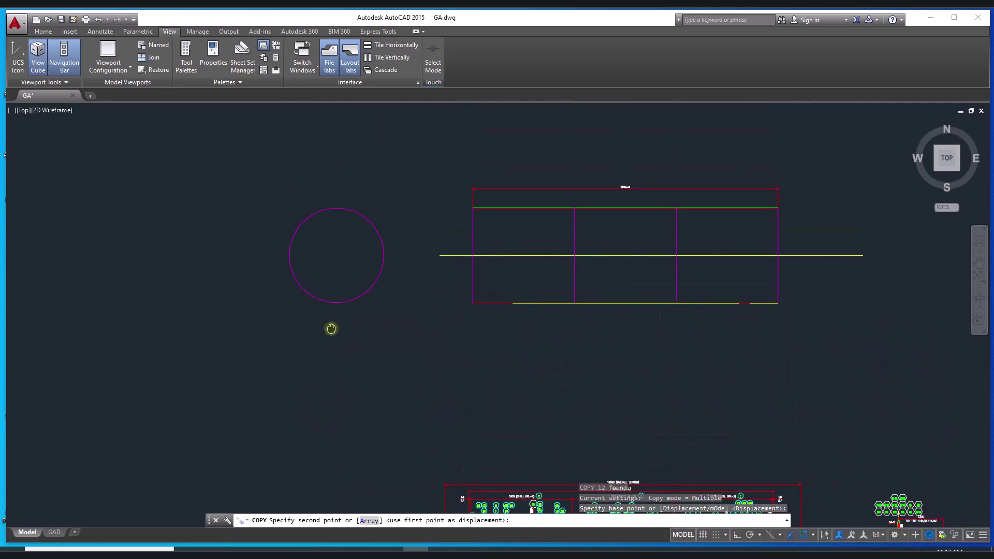
middle_click_drag(328, 329, 330, 478)
left_click(332, 196)
key("Escape")
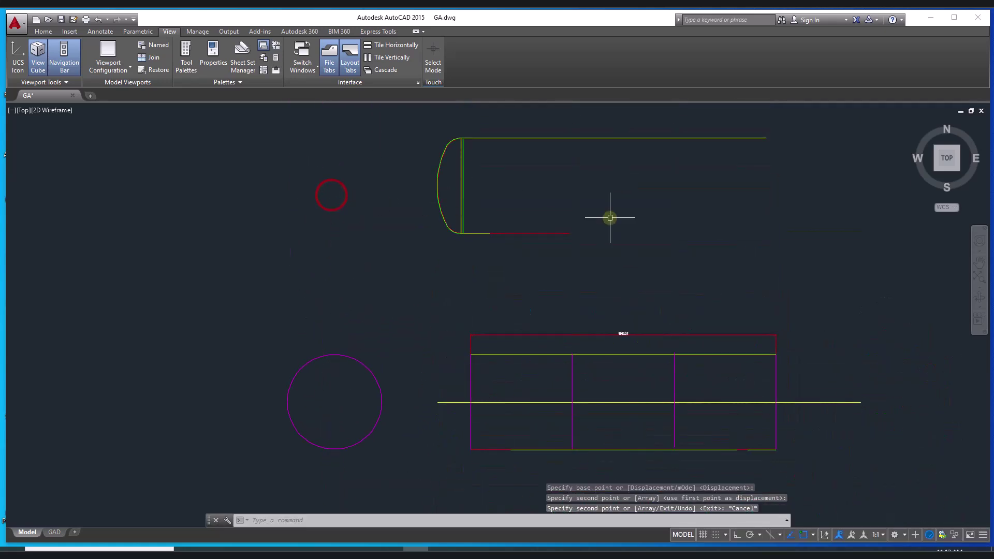
Trim the copied upper and lower shell lines back to the seam line at the head's straight flange
type("tr")
key("Return")
key("Return")
left_click(504, 212)
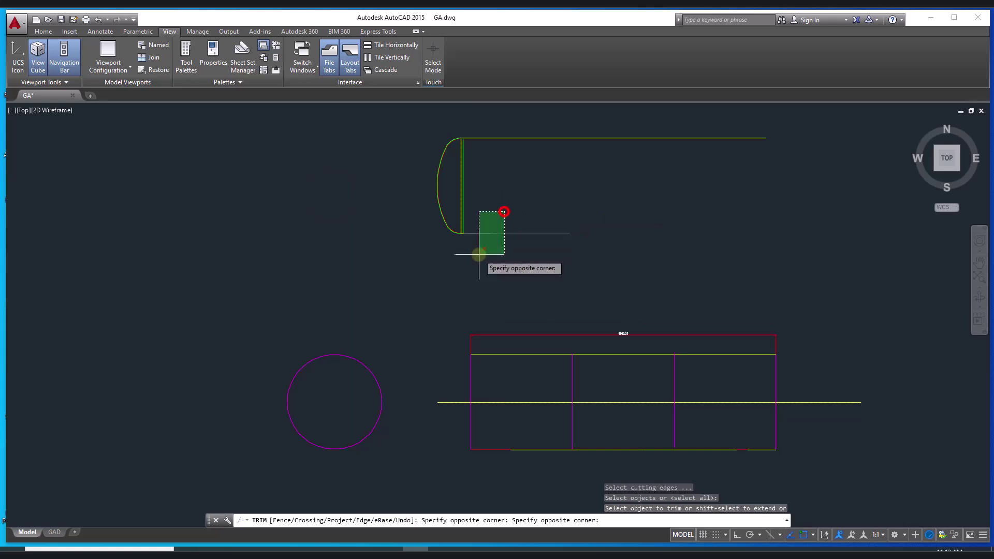
left_click(477, 253)
left_click(511, 119)
left_click(486, 163)
right_click(488, 161)
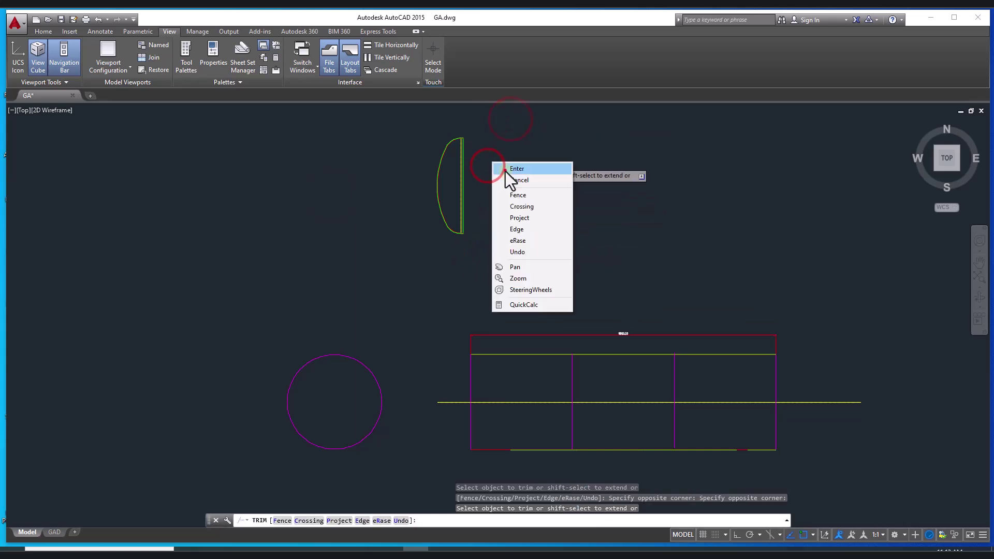
left_click(505, 165)
Examine the isolated elliptical head copy, including its knuckles and straight flange
scroll(465, 115, "up", 6)
scroll(409, 340, "up", 2)
middle_click_drag(411, 334, 527, 213)
scroll(527, 213, "down", 4)
middle_click_drag(485, 340, 490, 214)
scroll(490, 228, "down", 3)
middle_click_drag(488, 251, 464, 218)
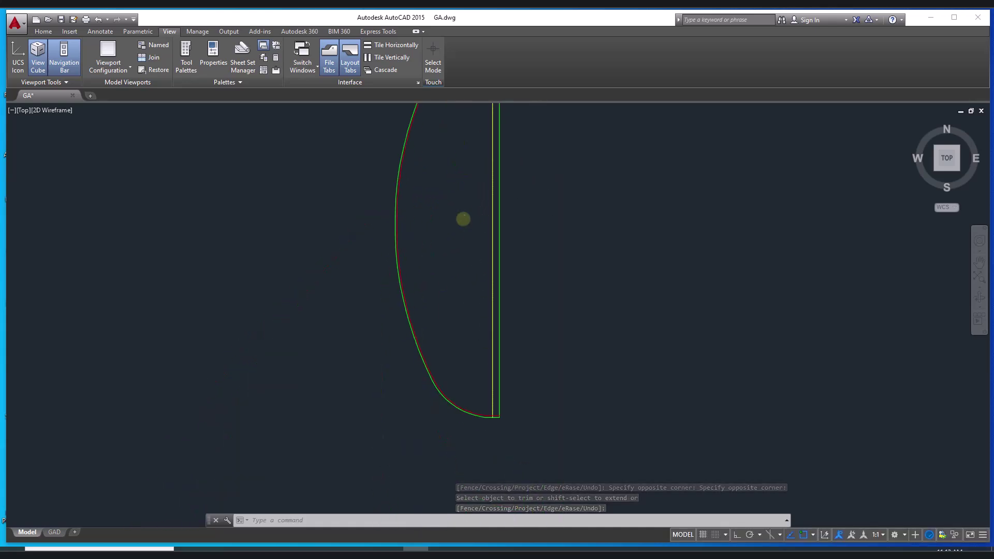
scroll(462, 218, "down", 2)
middle_click_drag(459, 261, 453, 329)
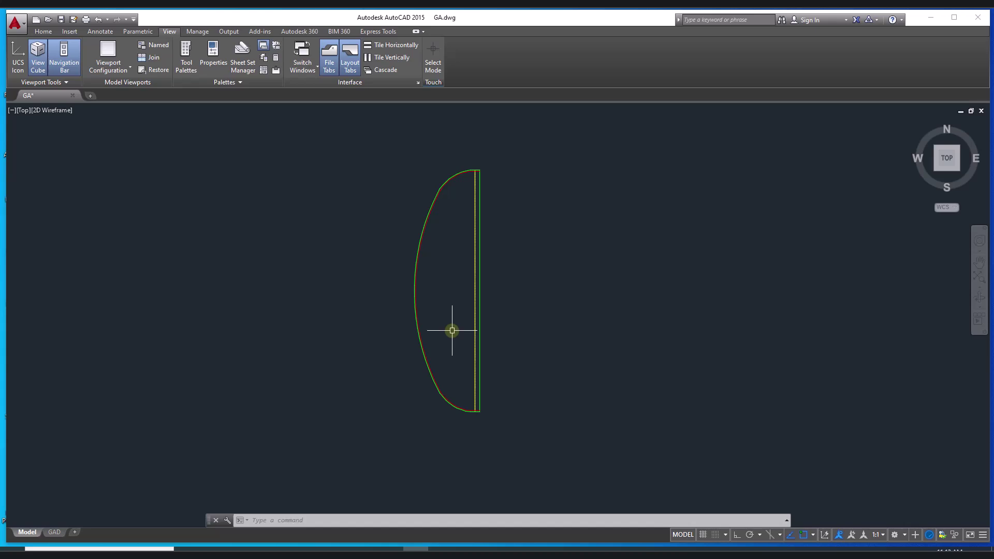
Examine the upper straight flange of the isolated head copy, between the tangent line and the seam line, relative to the three-course shell sketch
scroll(473, 173, "up", 8)
middle_click_drag(472, 173, 490, 280)
scroll(471, 231, "up", 4)
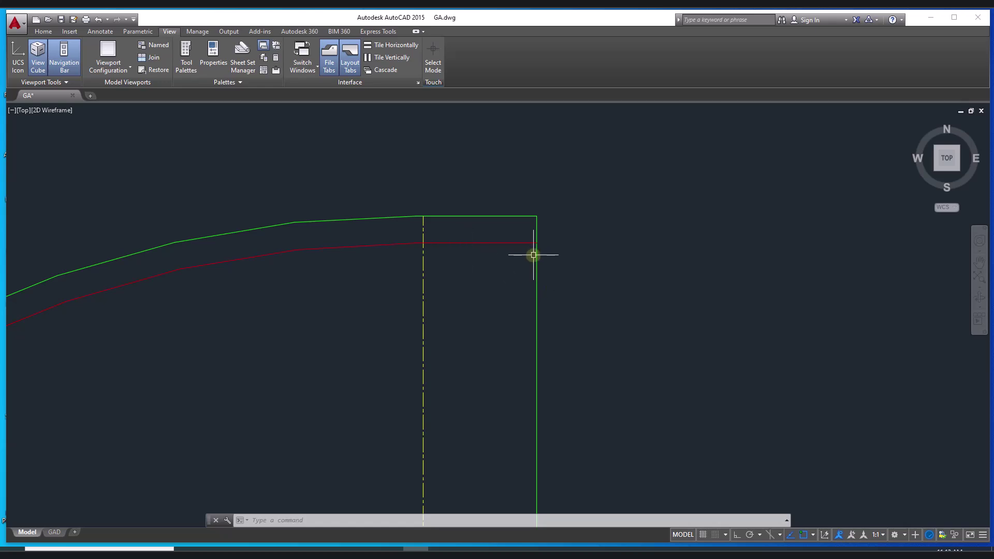
scroll(538, 265, "down", 10)
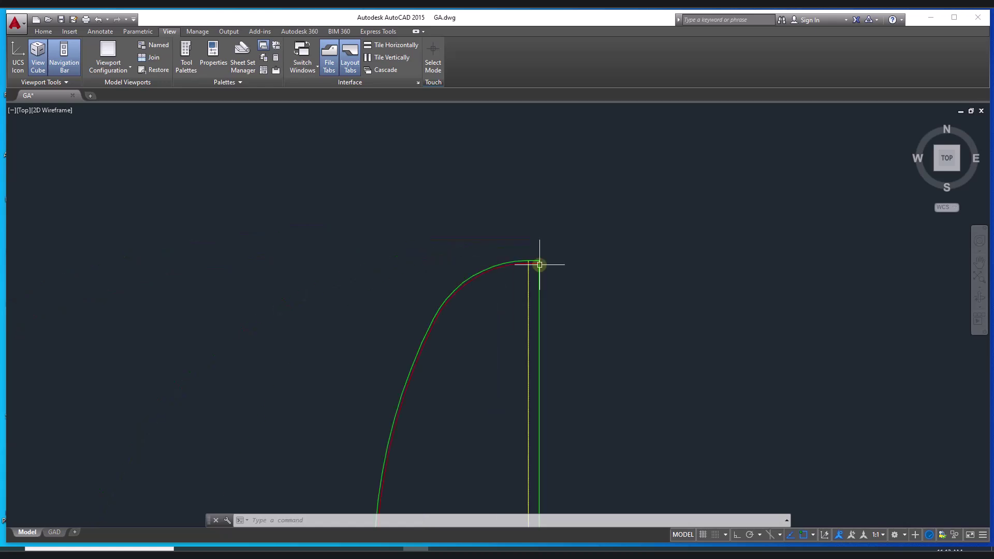
middle_click_drag(584, 388, 573, 207)
scroll(574, 272, "down", 5)
middle_click_drag(577, 457, 564, 277)
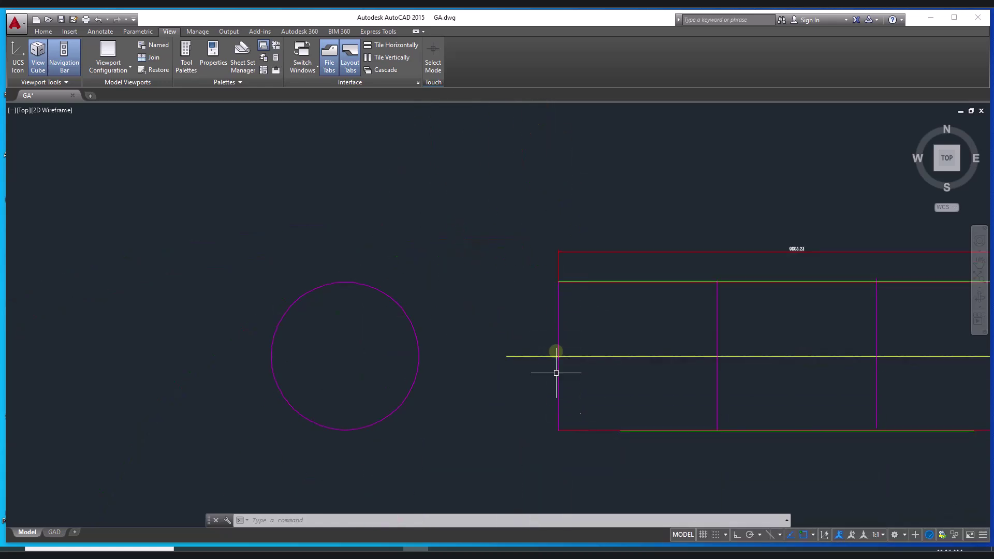
middle_click_drag(564, 238, 566, 451)
scroll(557, 147, "up", 5)
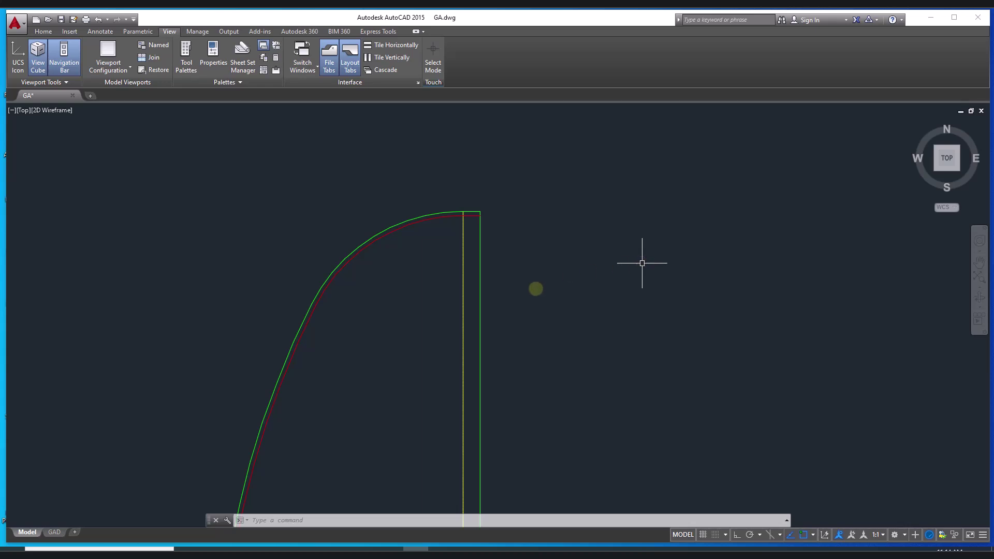
Highlight the upper knuckle arcs together with the crown arcs of the isolated head, and clear the selection
mouse_move(425, 352)
middle_mouse_down()
mouse_move(501, 313)
mouse_move(532, 381)
middle_mouse_up()
left_click(506, 269)
left_click(491, 244)
middle_click_drag(510, 333, 577, 220)
scroll(516, 317, "down", 2)
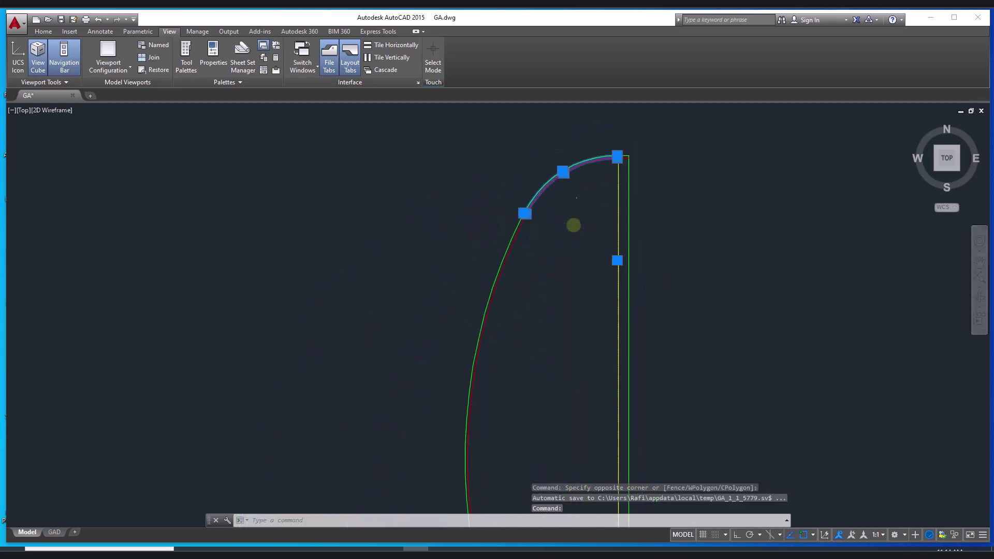
left_click(543, 293)
left_click(434, 334)
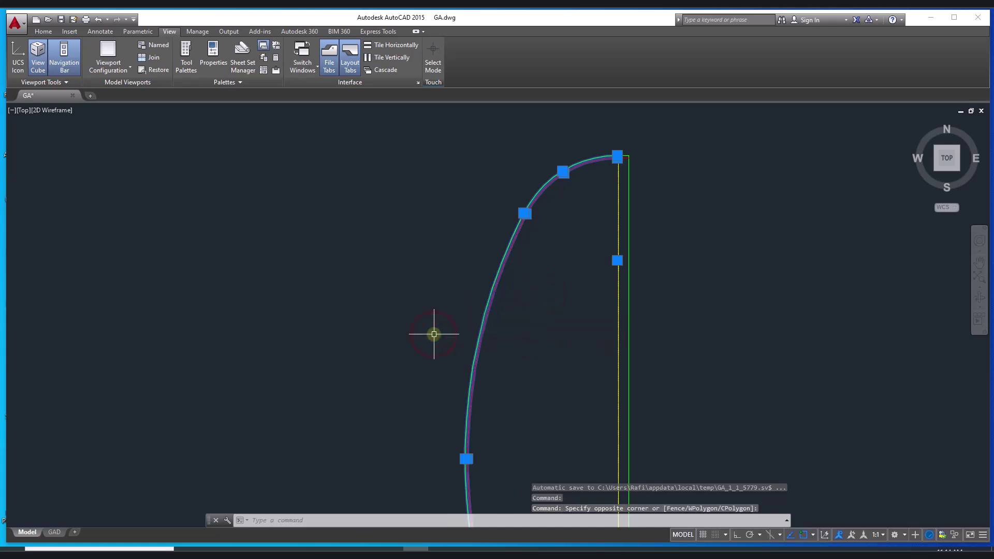
key("Escape")
Highlight the upper knuckle arcs on their own and the crown arcs on their own, clearing each selection
left_click(573, 185)
left_click(561, 163)
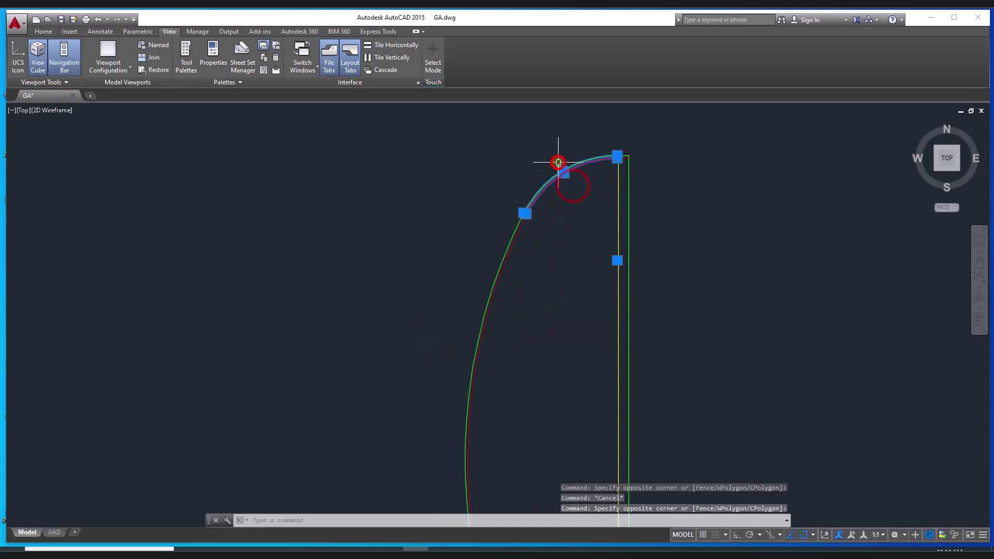
key("Escape")
left_click(541, 308)
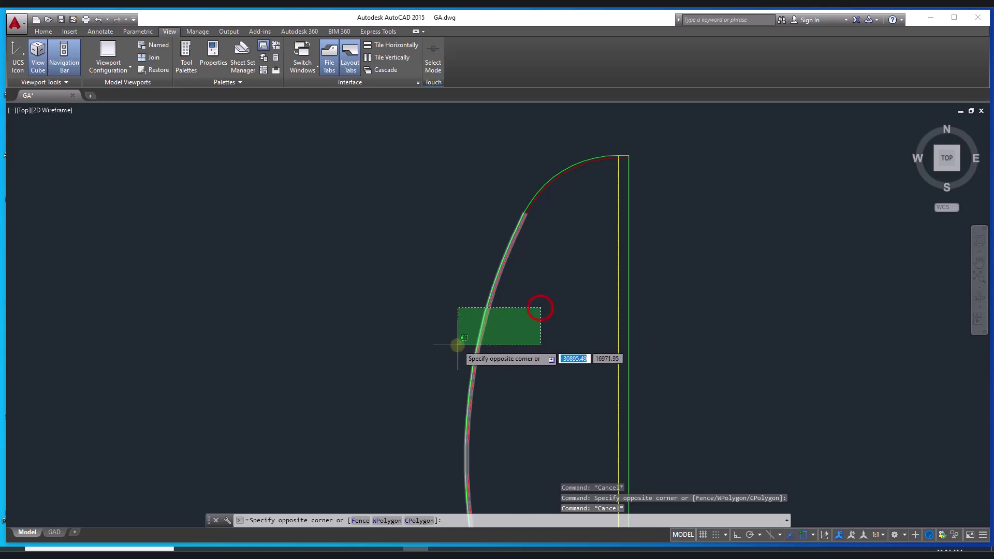
left_click(458, 345)
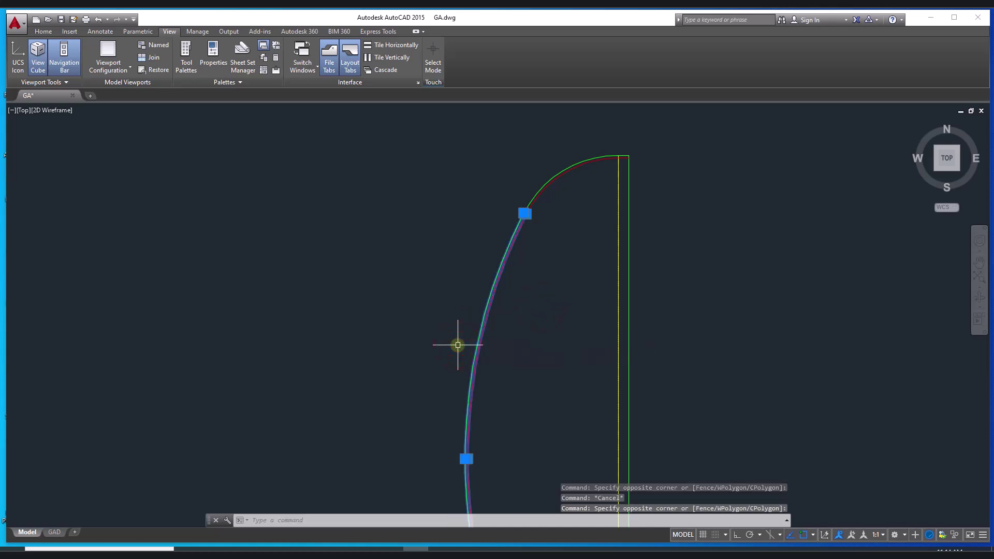
key("Escape")
Highlight the upper knuckle arcs of the isolated head once more and clear the selection
middle_click_drag(514, 311, 549, 389)
left_click(590, 268)
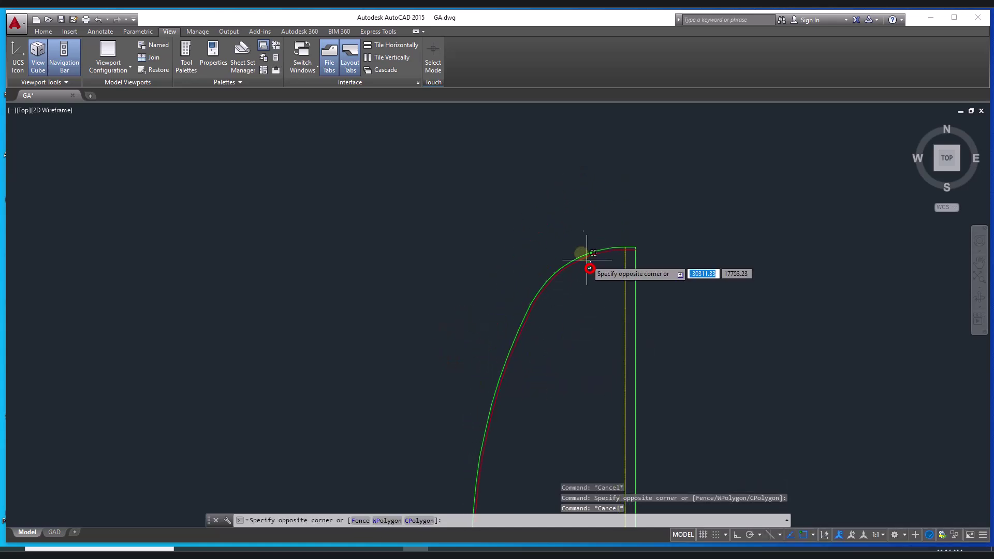
left_click(579, 242)
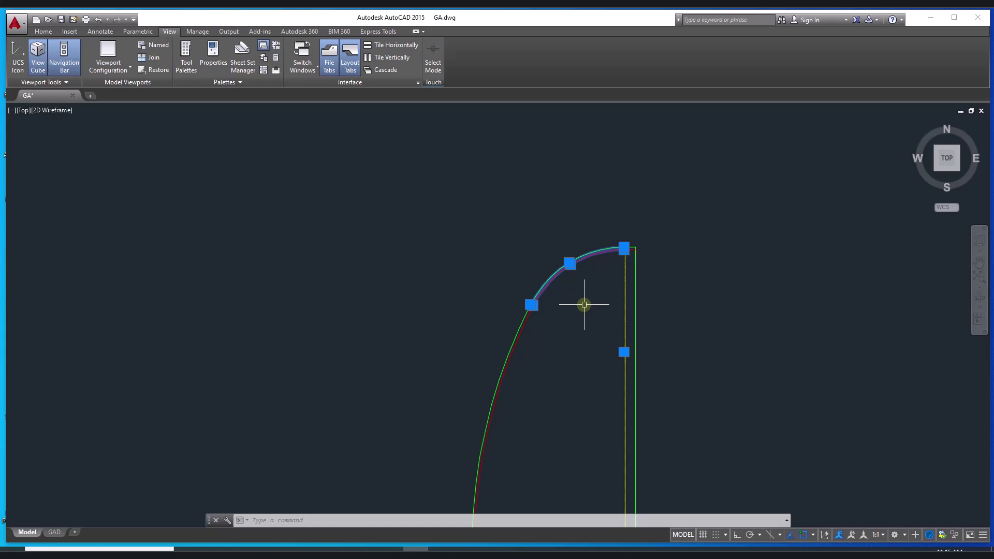
key("Escape")
key("Escape")
key("Escape")
Highlight only the crown arcs, inspect their full extent between both knuckles, and clear the selection
scroll(571, 282, "up", 4)
left_click(573, 282)
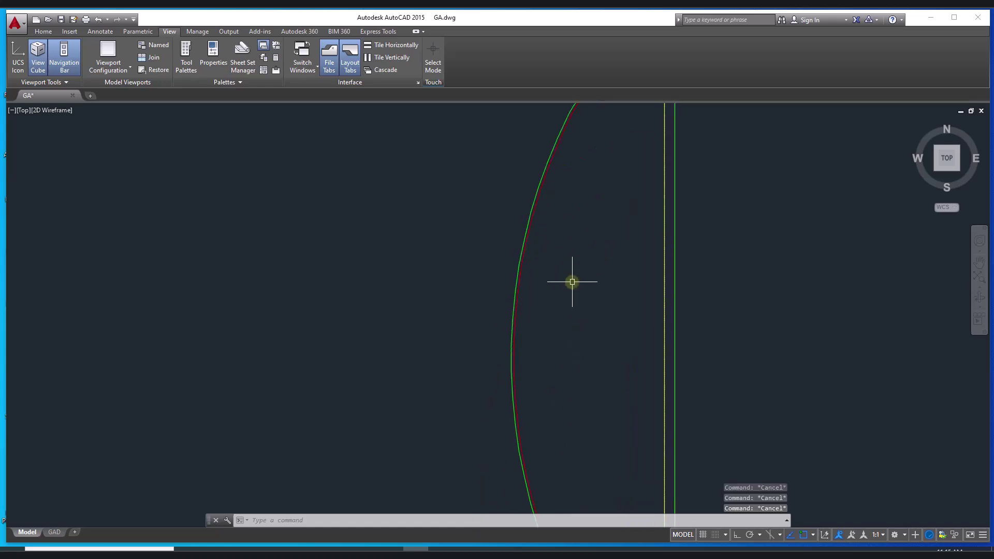
left_click(483, 344)
middle_click_drag(591, 288, 594, 340)
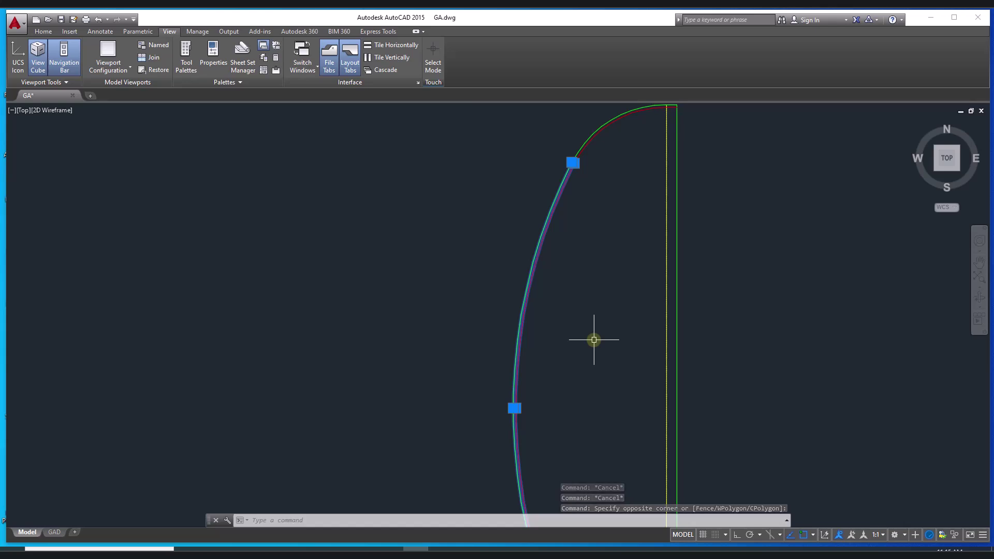
scroll(573, 406, "down", 2)
mouse_move(573, 406)
middle_mouse_down()
mouse_move(487, 217)
mouse_move(499, 312)
middle_mouse_up()
scroll(486, 218, "down", 2)
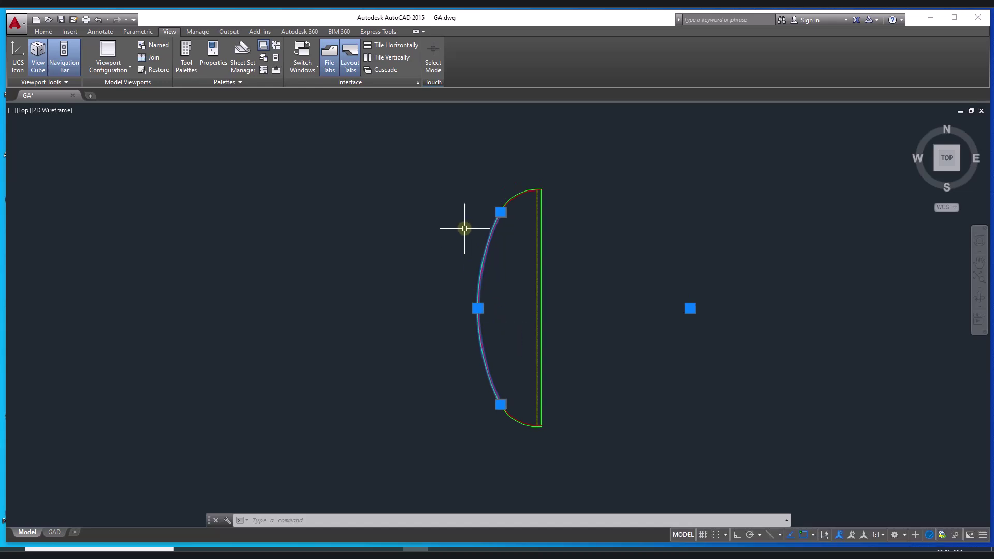
key("Escape")
Highlight the complete isolated head outline, including both knuckles, the crown and the straight flange
left_click(453, 152)
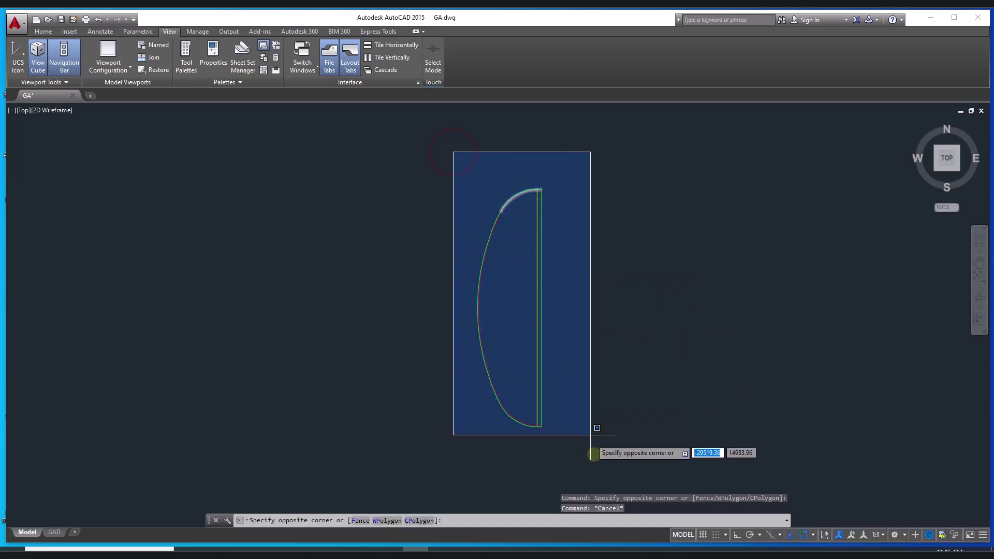
left_click(595, 455)
middle_click_drag(605, 421, 582, 218)
scroll(582, 220, "down", 2)
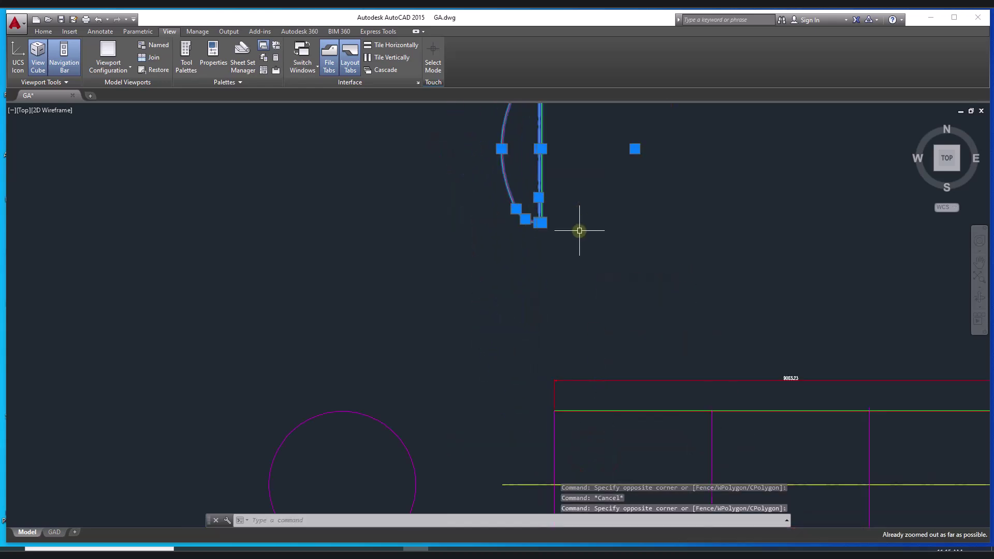
Locate the item 1 callout for the 2:1 elliptical head below the inlet end of the vessel elevation
middle_click_drag(514, 367, 512, 158)
mouse_move(491, 338)
middle_mouse_down()
mouse_move(489, 144)
mouse_move(492, 175)
middle_mouse_up()
scroll(560, 427, "up", 4)
middle_click_drag(559, 378, 545, 241)
middle_click_drag(513, 365, 503, 226)
scroll(461, 389, "up", 6)
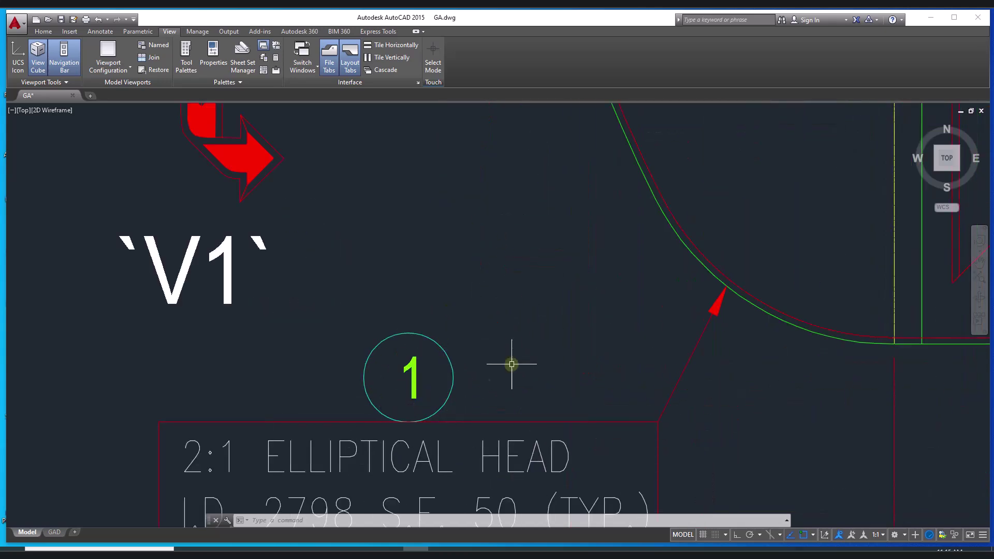
middle_click_drag(564, 371, 601, 164)
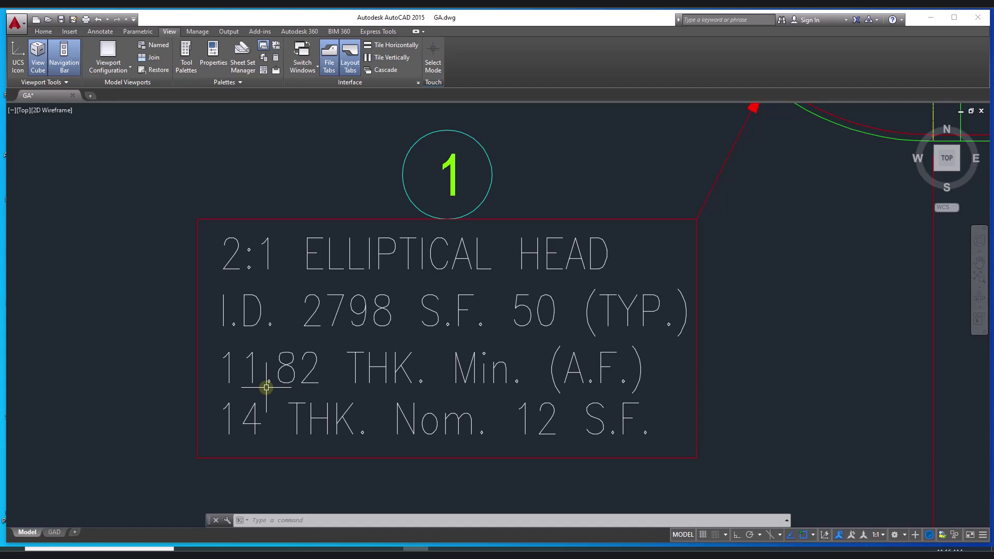
Check which arc the item 1 leader points to and read the callout's diameter, straight flange and thickness notes
middle_click_drag(404, 302, 198, 495)
mouse_move(593, 300)
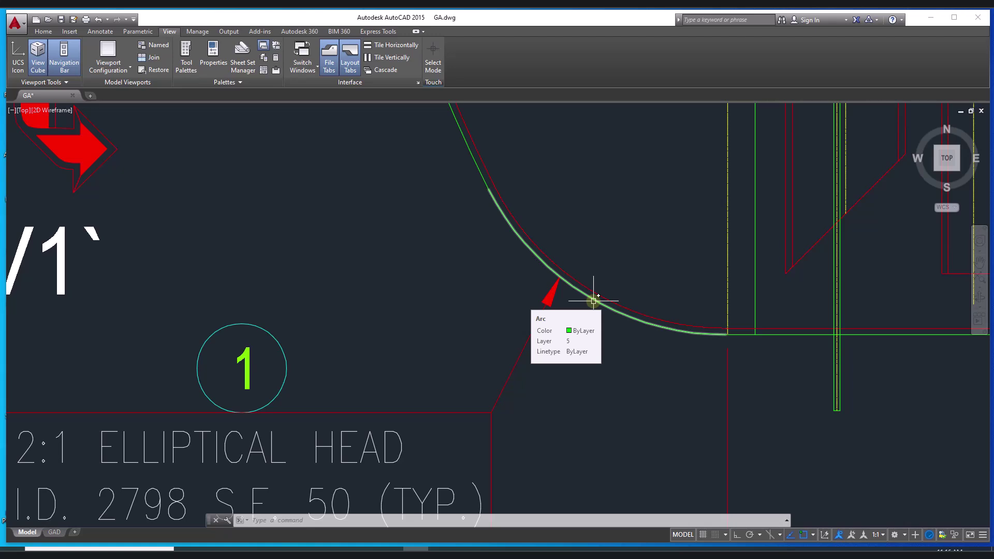
middle_click_drag(579, 388, 668, 223)
middle_click_drag(619, 311, 723, 266)
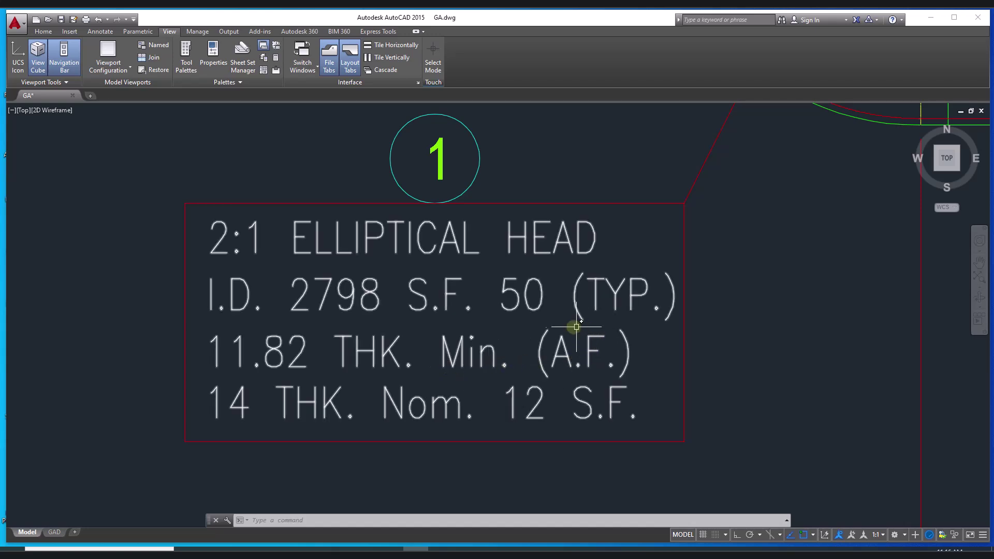
mouse_move(571, 357)
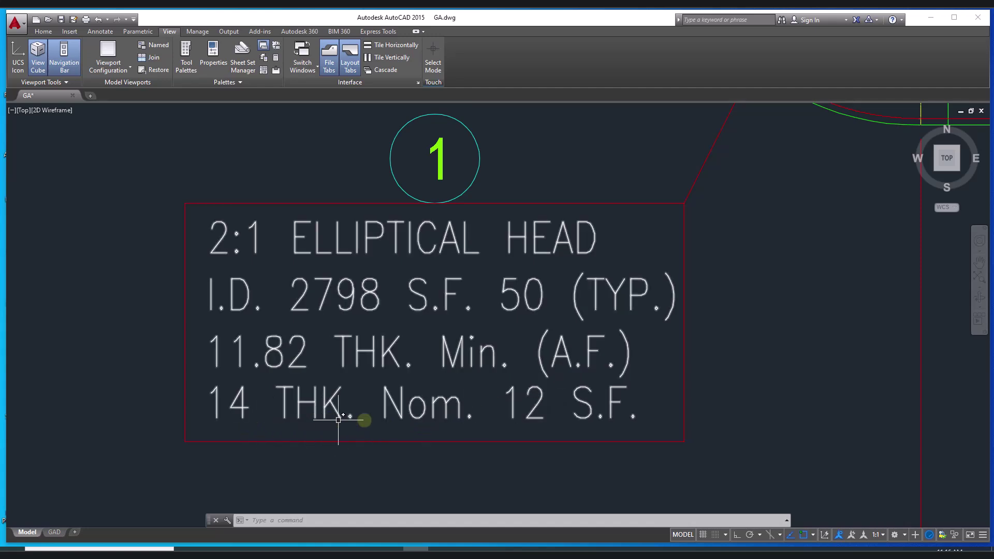
mouse_move(589, 415)
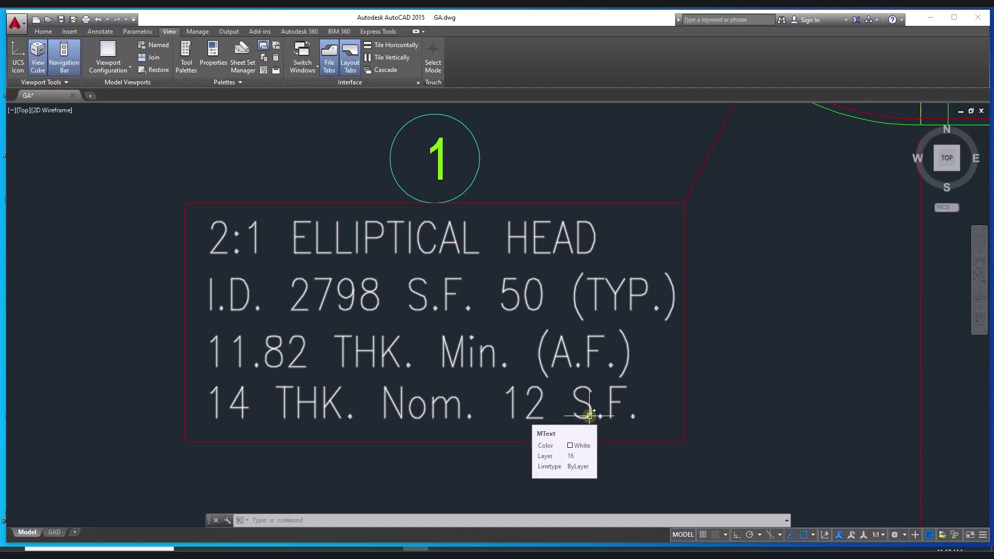
middle_click_drag(484, 391, 470, 397)
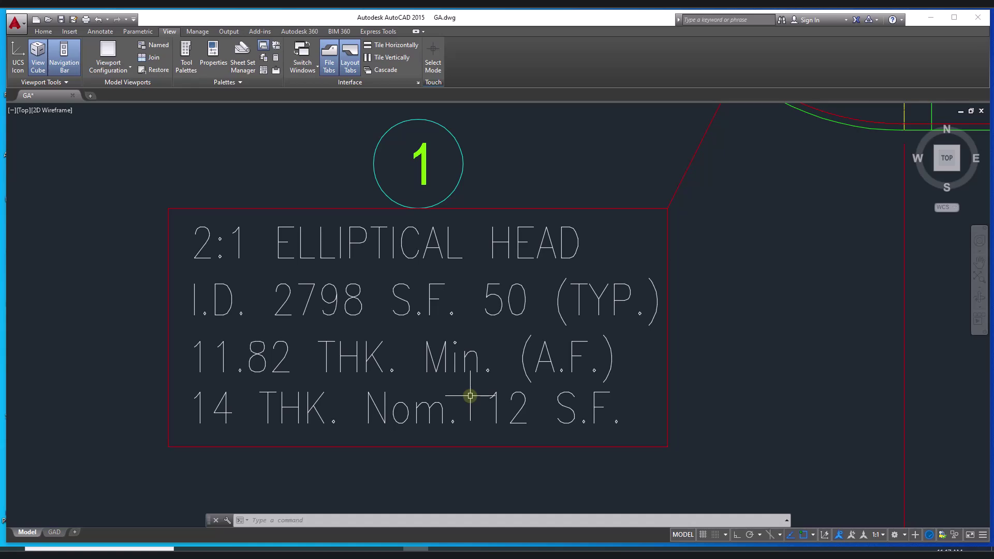
Open the GAD layout and find the description of the 2:1 elliptical head in the bill of material
scroll(470, 396, "down", 4)
mouse_move(512, 342)
middle_mouse_down()
mouse_move(485, 544)
mouse_move(475, 536)
middle_mouse_up()
mouse_move(497, 327)
middle_mouse_down()
mouse_move(472, 537)
mouse_move(467, 510)
middle_mouse_up()
scroll(470, 399, "down", 4)
middle_click_drag(470, 399, 465, 255)
left_click(53, 533)
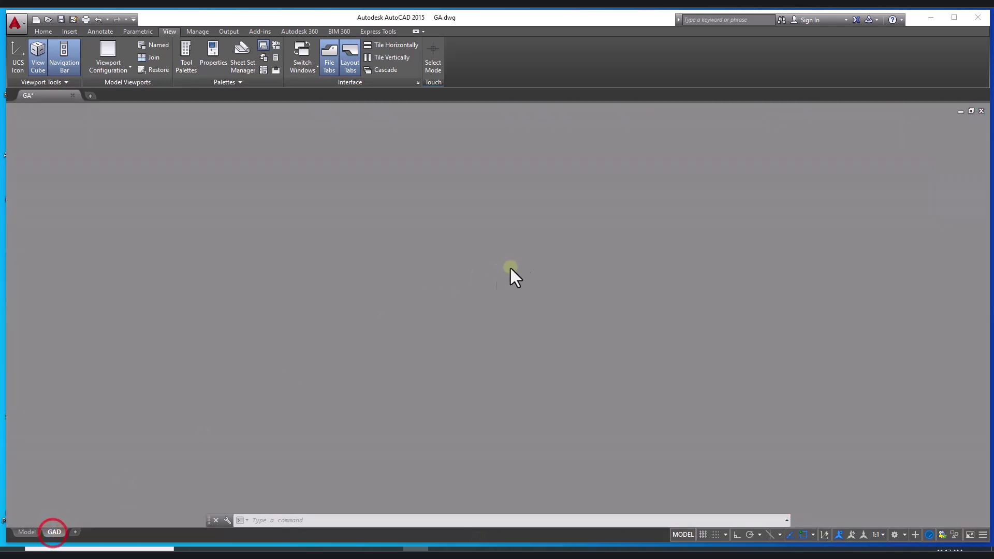
scroll(606, 314, "up", 6)
middle_click_drag(605, 313, 450, 273)
middle_click_drag(330, 324, 331, 453)
middle_click_drag(347, 202, 281, 226)
middle_click_drag(630, 215, 191, 259)
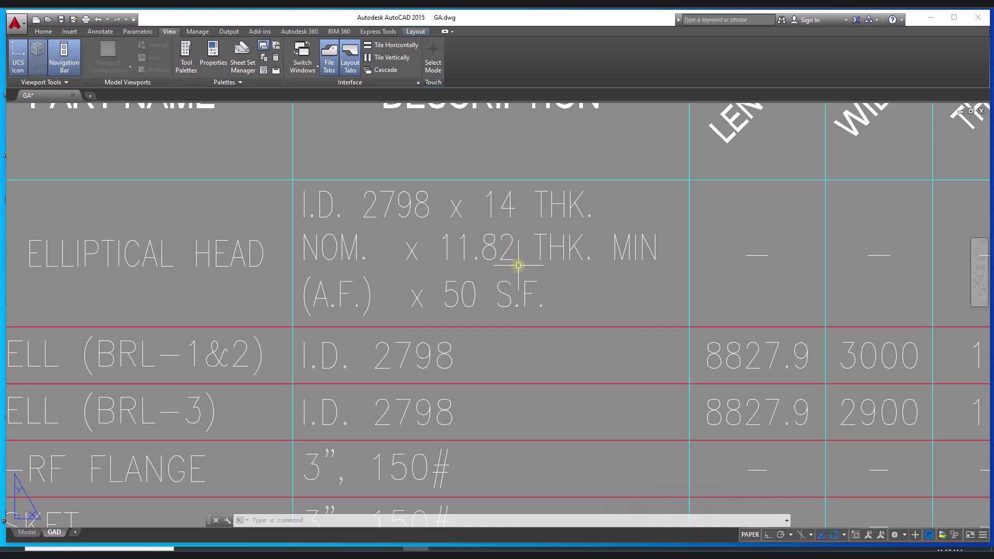
Read the elliptical head's size, quantity, material and remarks entries across its bill of material row
middle_click_drag(562, 265, 200, 287)
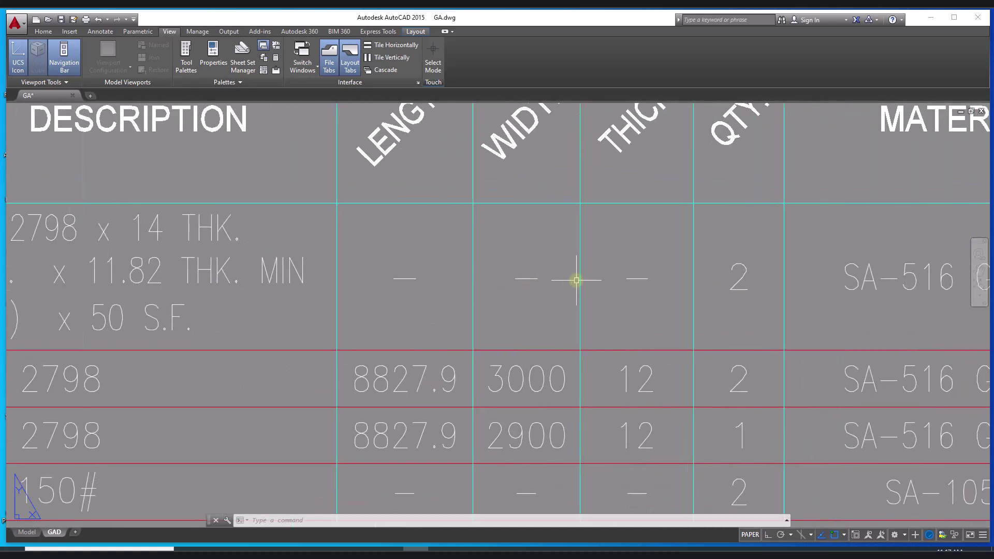
middle_click_drag(627, 280, 433, 280)
middle_click_drag(694, 282, 377, 275)
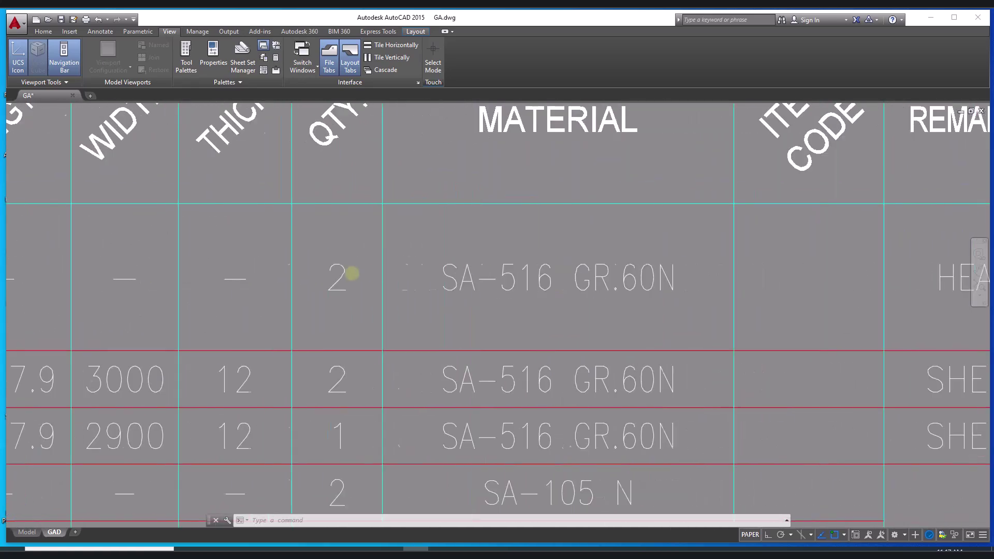
scroll(425, 268, "down", 10)
middle_click_drag(568, 289, 822, 288)
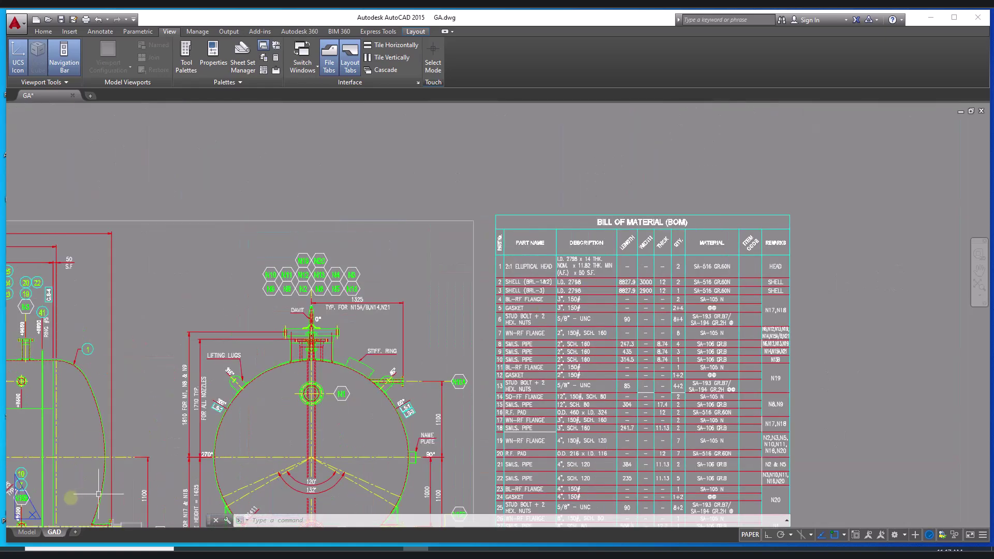
Return to model space and examine the upper straight flange of the isolated head copy
left_click(26, 532)
middle_click_drag(474, 336, 462, 383)
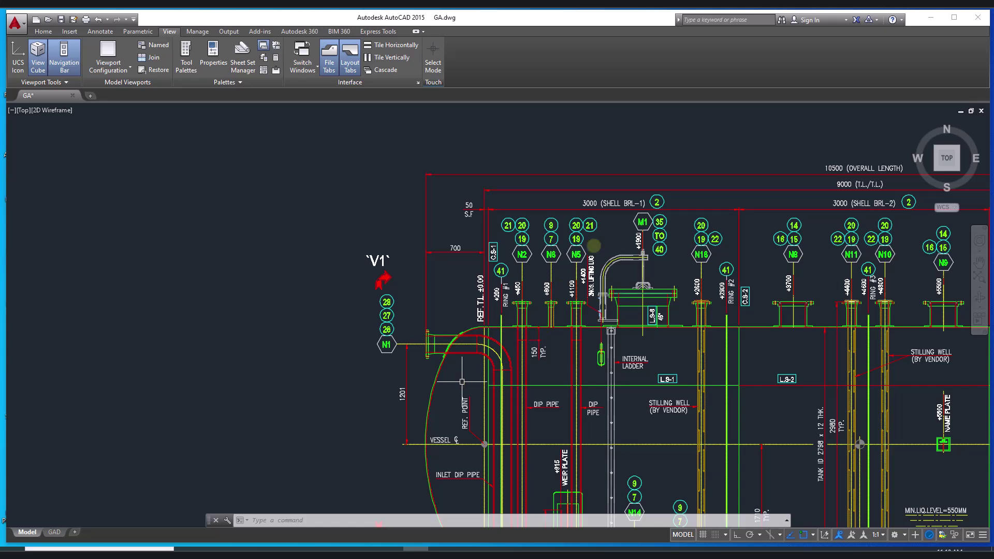
middle_click_drag(384, 276, 333, 456)
scroll(445, 266, "up", 2)
middle_click_drag(445, 266, 401, 479)
scroll(401, 479, "down", 3)
mouse_move(438, 368)
middle_mouse_down()
mouse_move(457, 471)
mouse_move(475, 486)
middle_mouse_up()
scroll(412, 110, "up", 6)
scroll(455, 278, "up", 2)
middle_click_drag(455, 328, 599, 213)
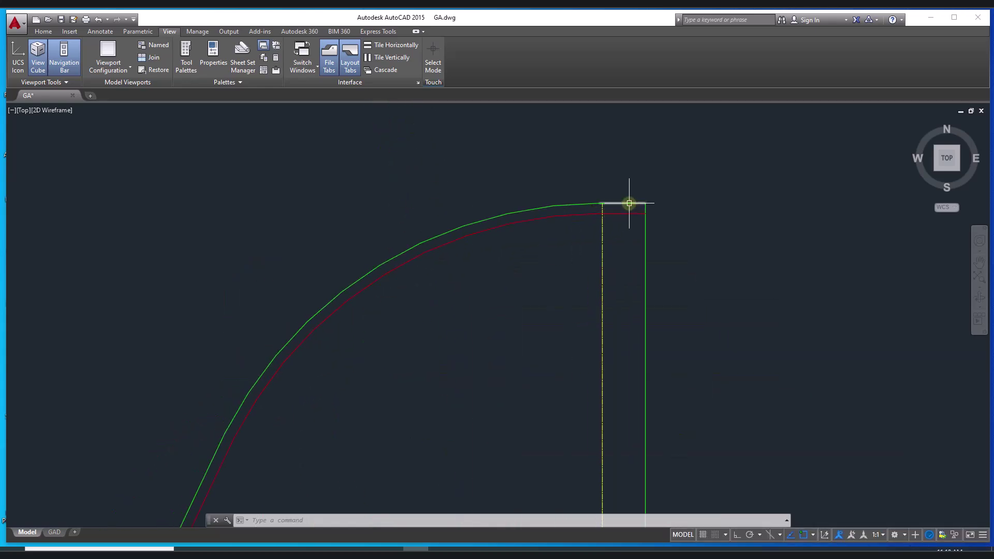
scroll(633, 212, "up", 6)
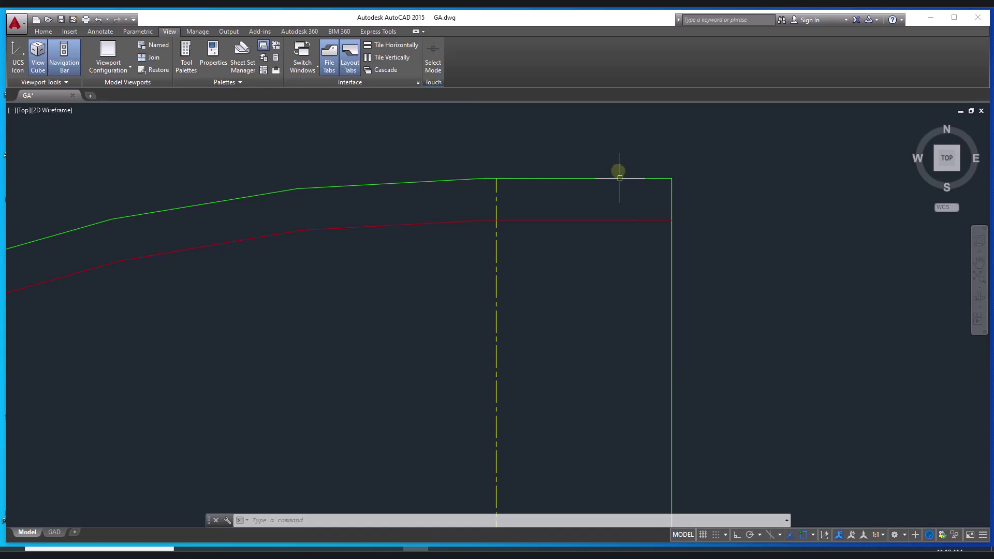
left_click(623, 213)
left_click(609, 251)
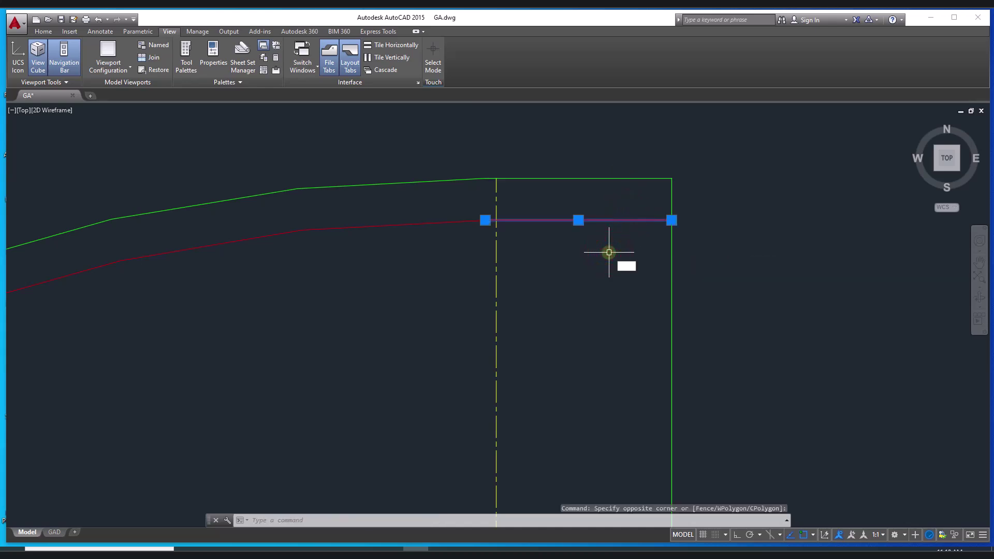
key("Escape")
Offset the inner line of the upper straight flange and the inner upper knuckle arc outward by 6
type("o")
key("Return")
type("6")
key("Return")
left_click(609, 219)
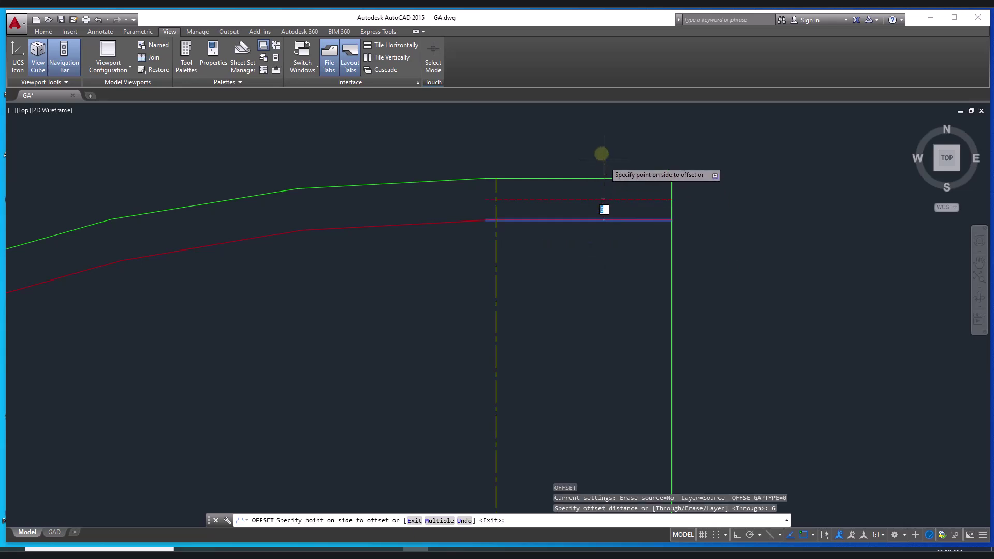
left_click(601, 150)
left_click(452, 227)
left_click(450, 223)
left_click(423, 139)
Offset the inner crown arc of the isolated head outward by the same distance of 6
scroll(424, 139, "down", 10)
middle_click_drag(361, 415, 442, 150)
scroll(280, 240, "up", 9)
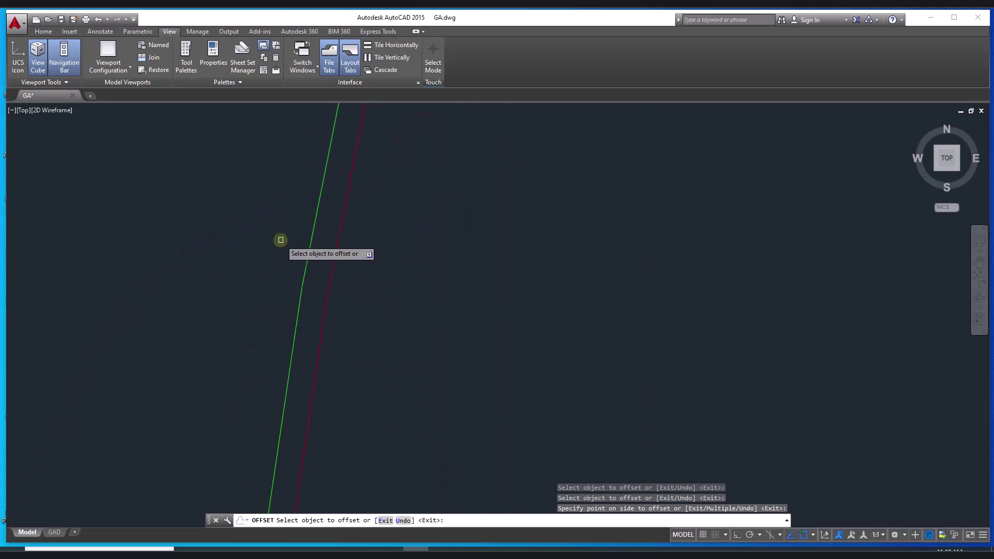
left_click(326, 285)
left_click(326, 284)
left_click(259, 289)
Offset the inner lower knuckle arc and the inner line of the lower straight flange outward by 6
middle_click_drag(317, 404, 368, 139)
scroll(380, 190, "down", 10)
scroll(427, 357, "up", 13)
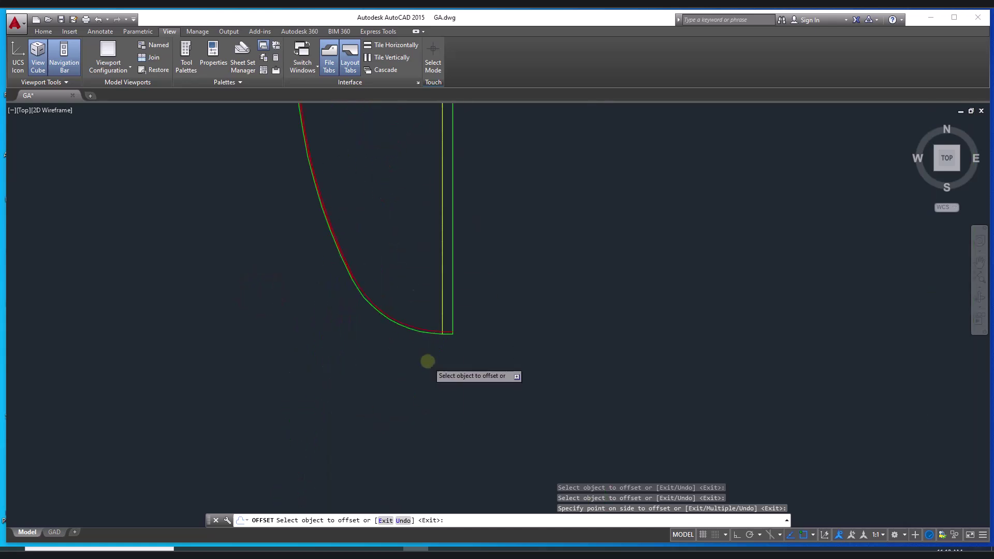
left_click(354, 283)
left_click(331, 337)
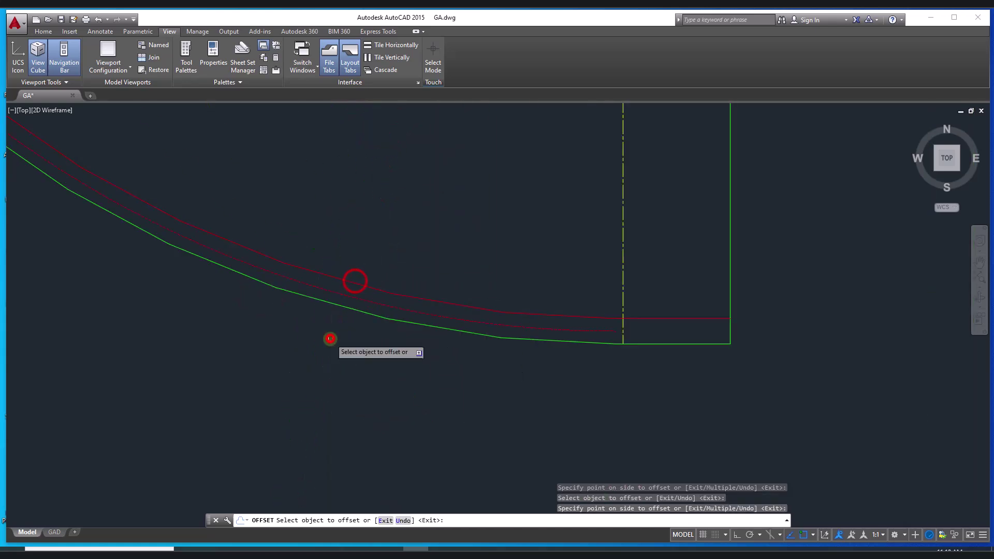
left_click(643, 318)
left_click(649, 373)
right_click(652, 371)
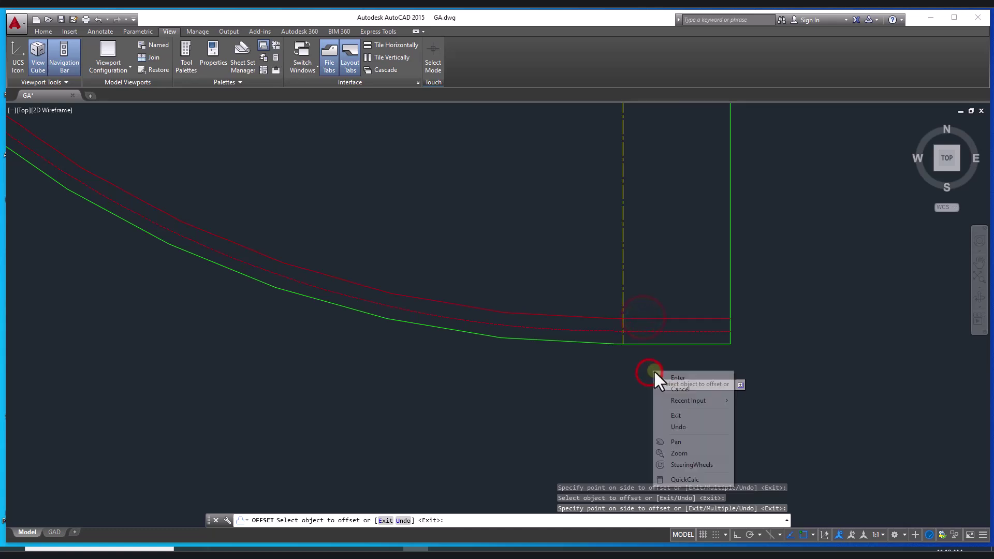
left_click(661, 375)
Move the five offset mid-thickness segments out of the isolated head to the empty area on its crown side
left_click(663, 332)
left_click(600, 332)
scroll(599, 333, "down", 5)
middle_click_drag(499, 233, 535, 356)
scroll(402, 297, "up", 4)
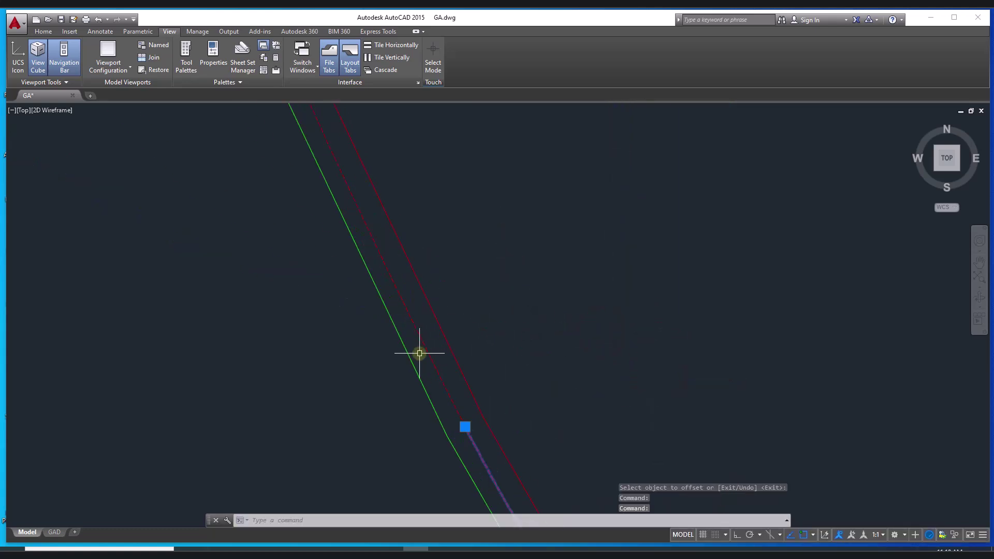
scroll(474, 231, "down", 5)
scroll(474, 232, "up", 4)
scroll(480, 262, "down", 5)
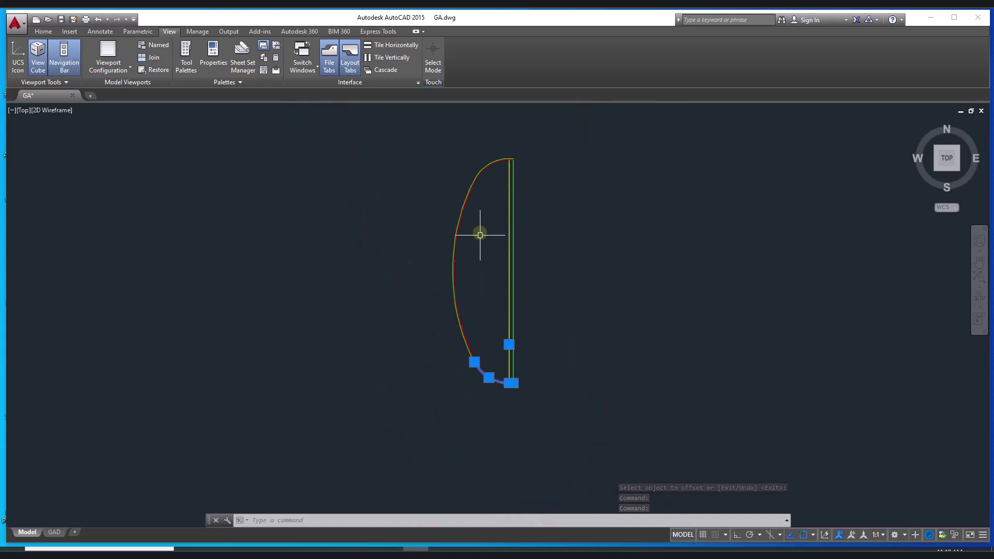
scroll(487, 152, "up", 5)
scroll(467, 116, "up", 4)
scroll(460, 320, "up", 1)
left_click(459, 337)
scroll(639, 266, "down", 3)
scroll(429, 437, "up", 5)
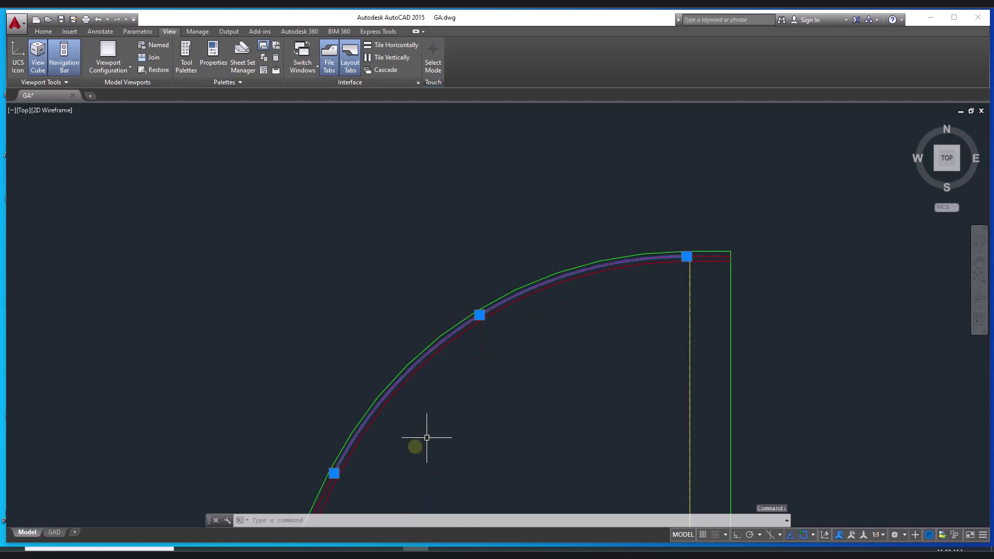
middle_click_drag(285, 395, 528, 268)
scroll(520, 249, "up", 4)
left_click(495, 300)
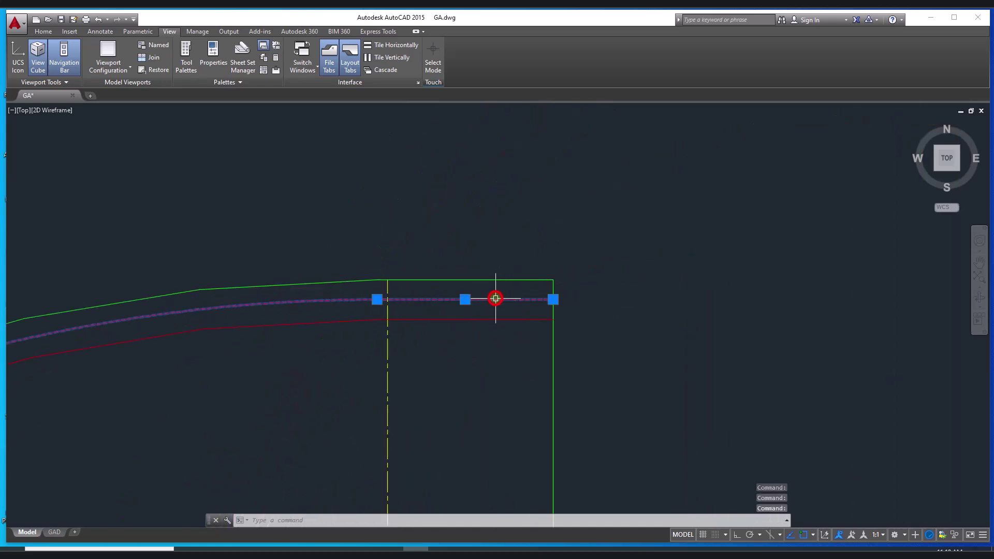
scroll(495, 297, "down", 5)
middle_click_drag(576, 355, 629, 218)
scroll(622, 254, "down", 3)
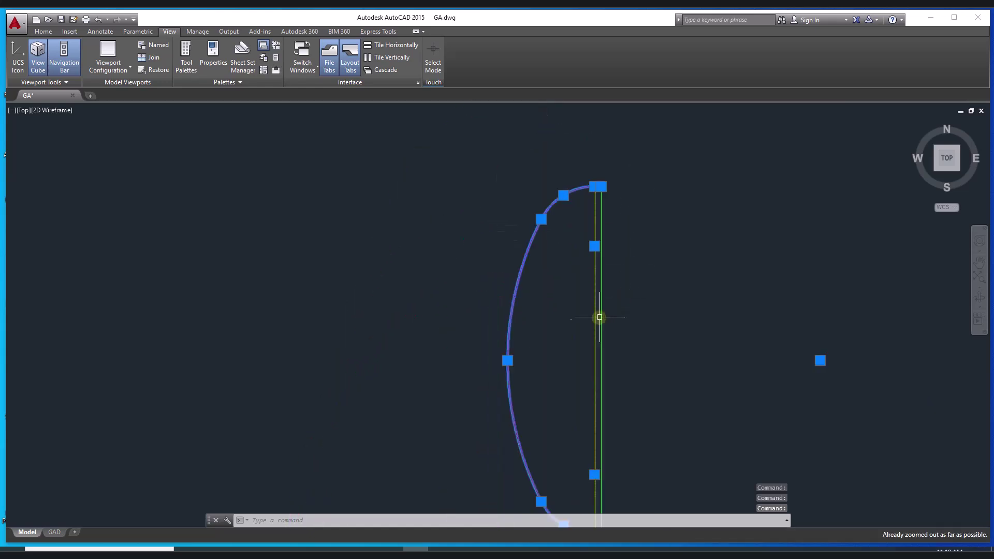
type("m")
key("Return")
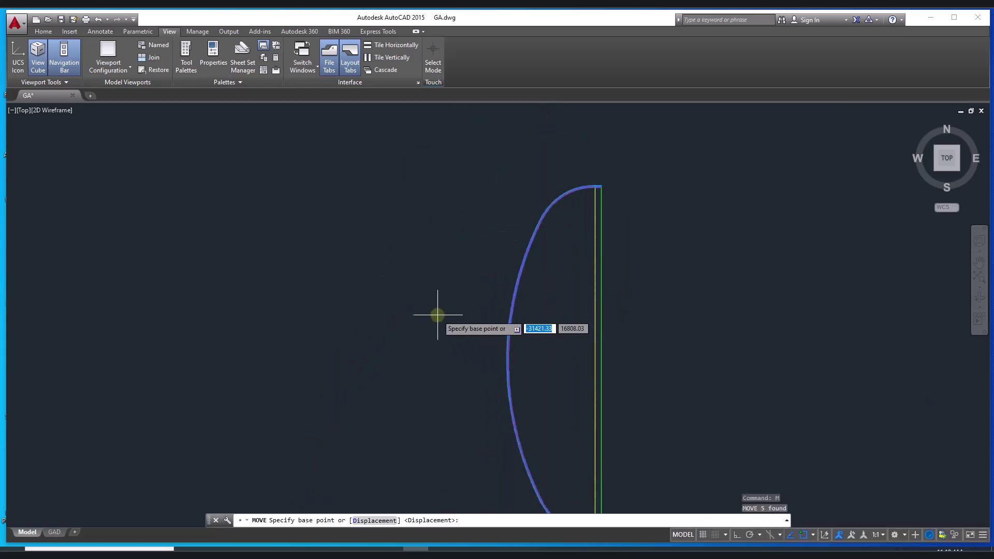
left_click(438, 316)
key("Escape")
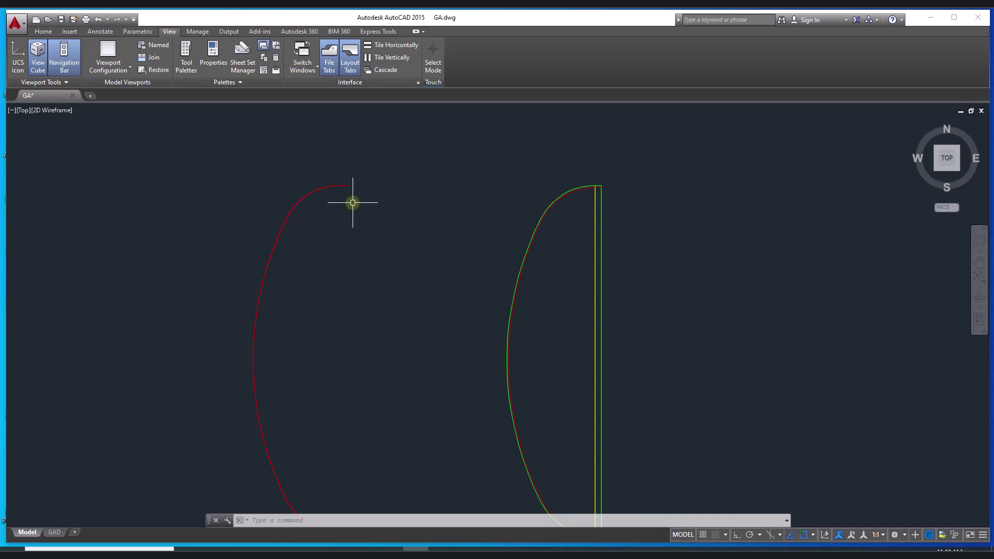
Join the moved flange lines, knuckle arcs and crown arc into a single polyline with PEDIT, converting the upper flange line first
scroll(337, 182, "up", 5)
scroll(334, 200, "up", 3)
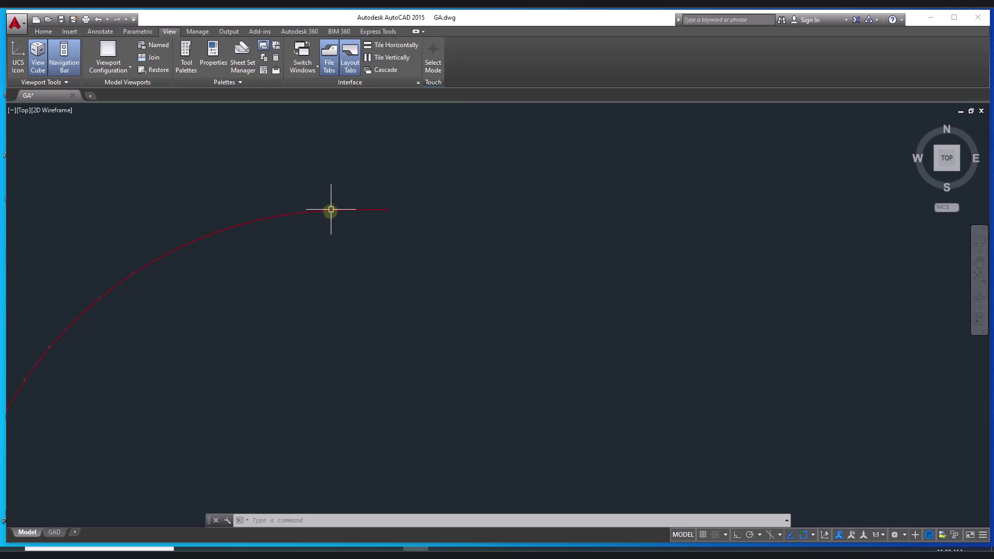
key("Return")
left_click(379, 212)
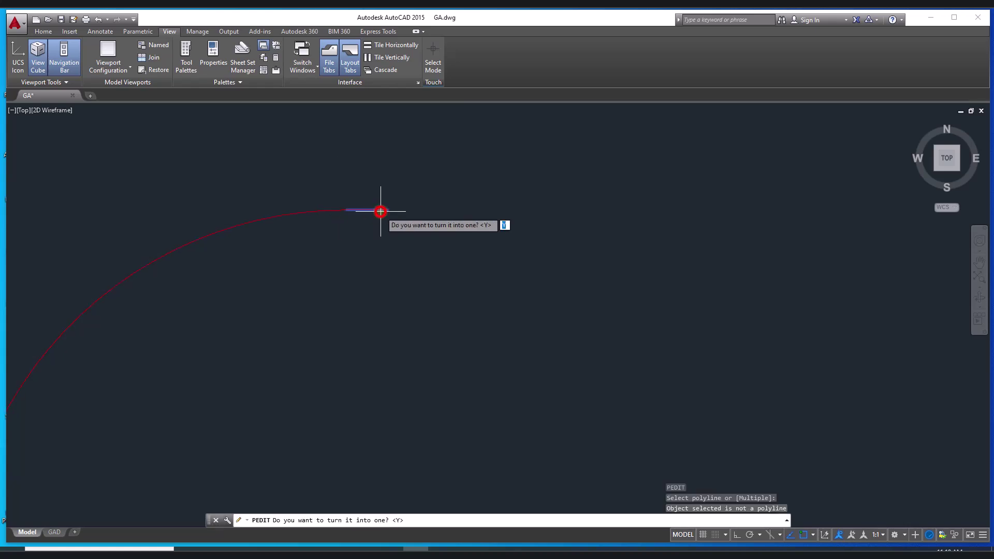
key("Return")
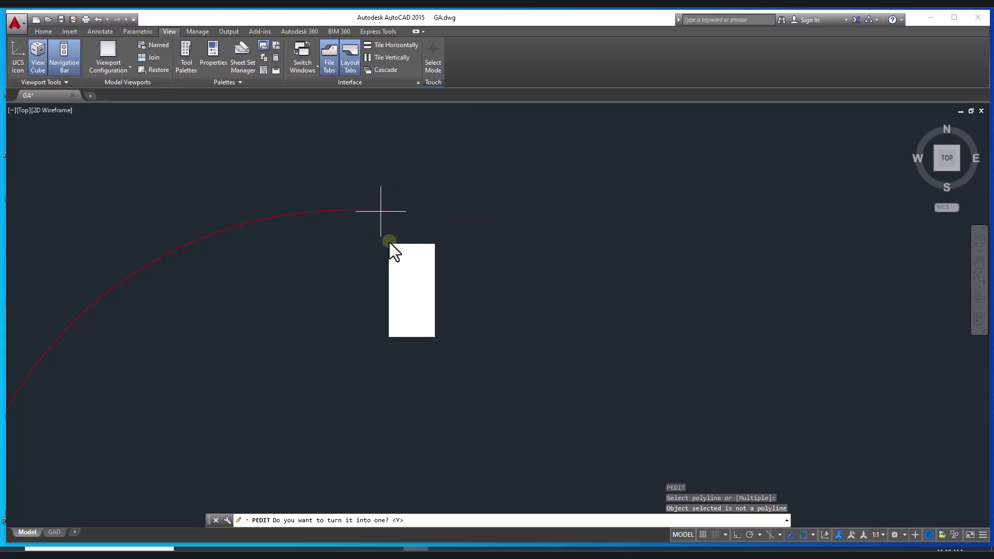
left_click(425, 299)
left_click(399, 173)
left_click(301, 234)
scroll(301, 249, "down", 3)
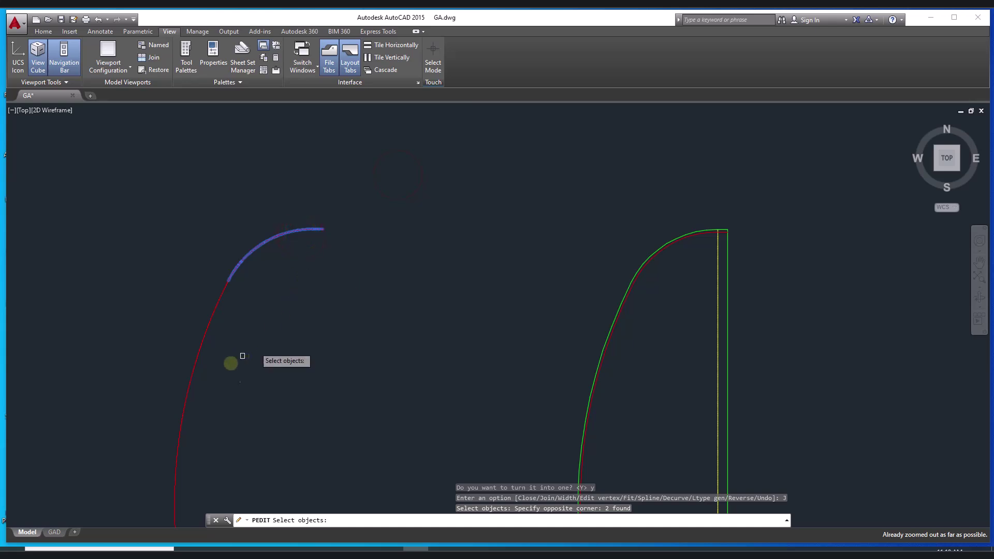
left_click(219, 370)
left_click(155, 410)
middle_click_drag(249, 397, 300, 106)
scroll(300, 105, "down", 2)
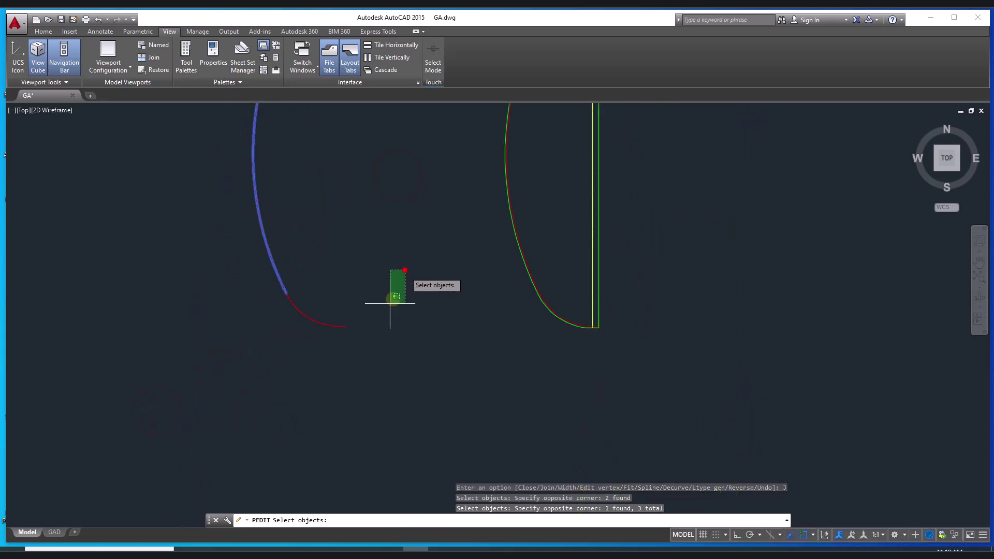
left_click(404, 270)
left_click(251, 362)
key("Return")
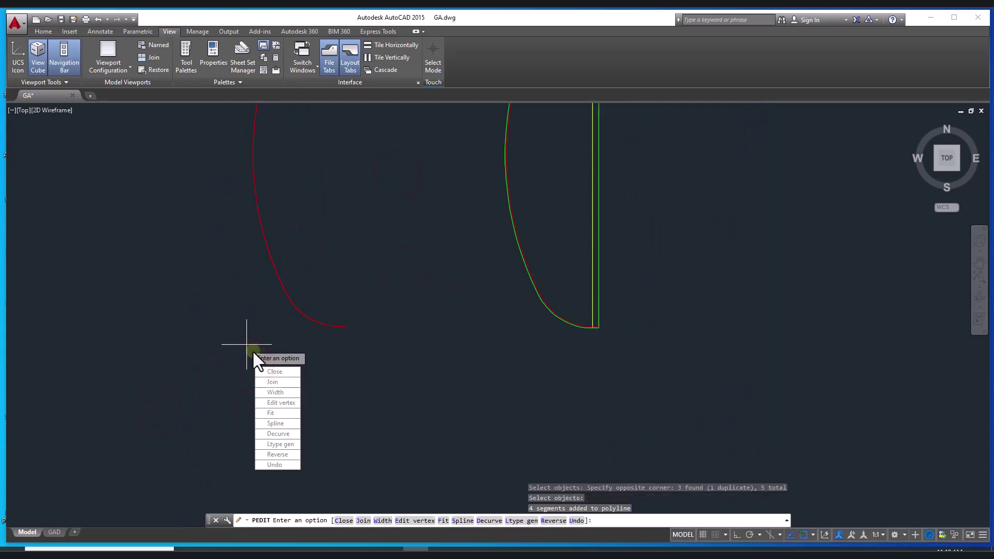
key("Return")
Read the joined mid-thickness polyline's length in its properties, then clear the selection
left_click(284, 289)
middle_click_drag(315, 257, 406, 412)
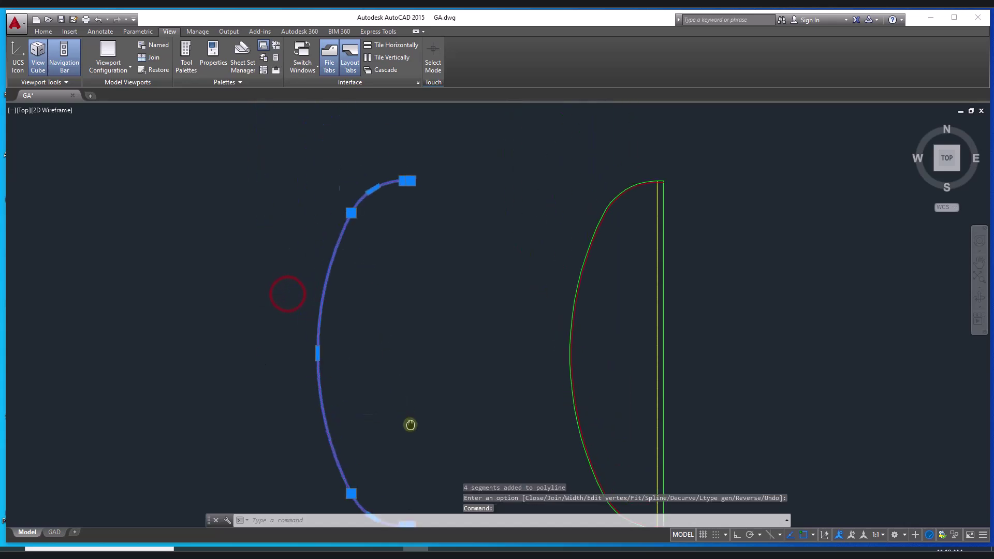
mouse_move(453, 351)
middle_mouse_down()
mouse_move(495, 290)
mouse_move(503, 300)
middle_mouse_up()
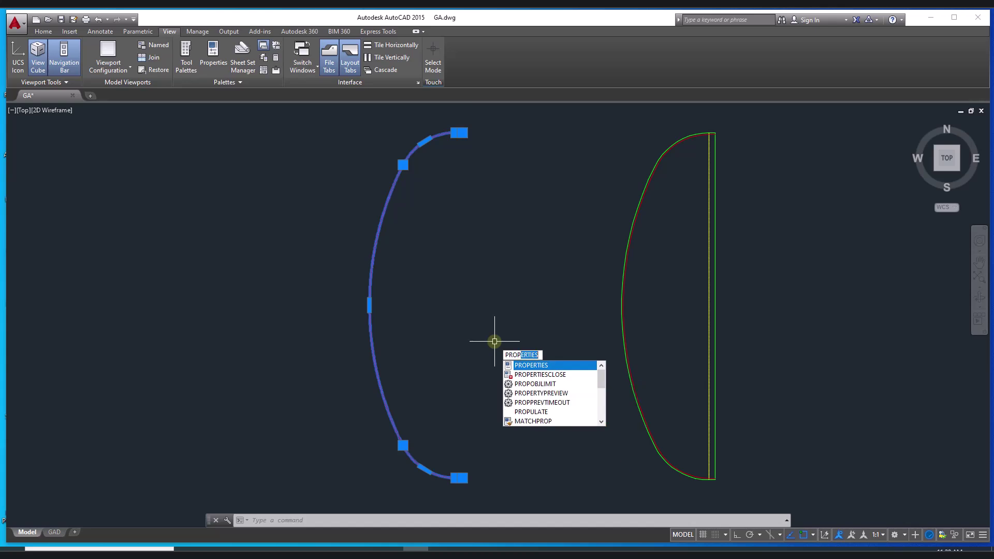
key("Return")
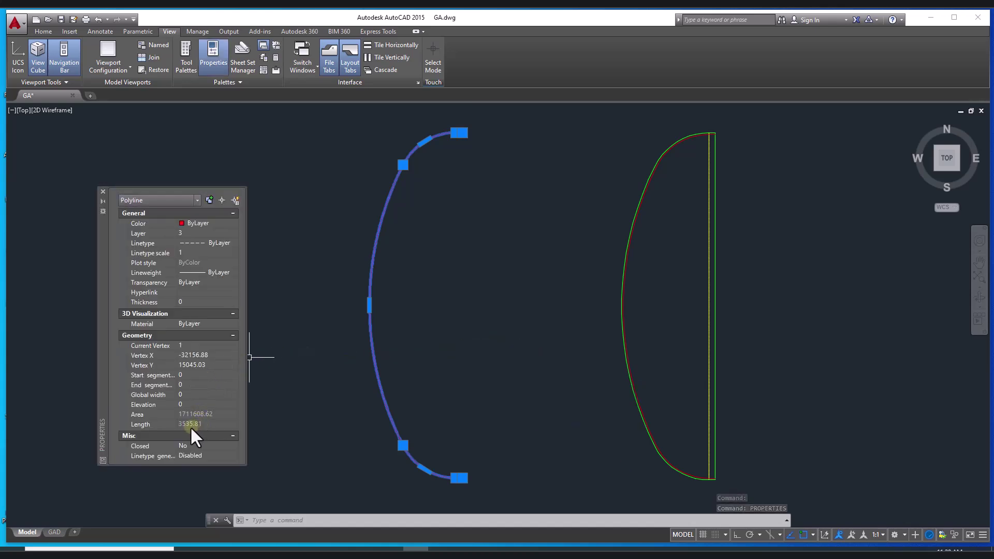
left_click(479, 344)
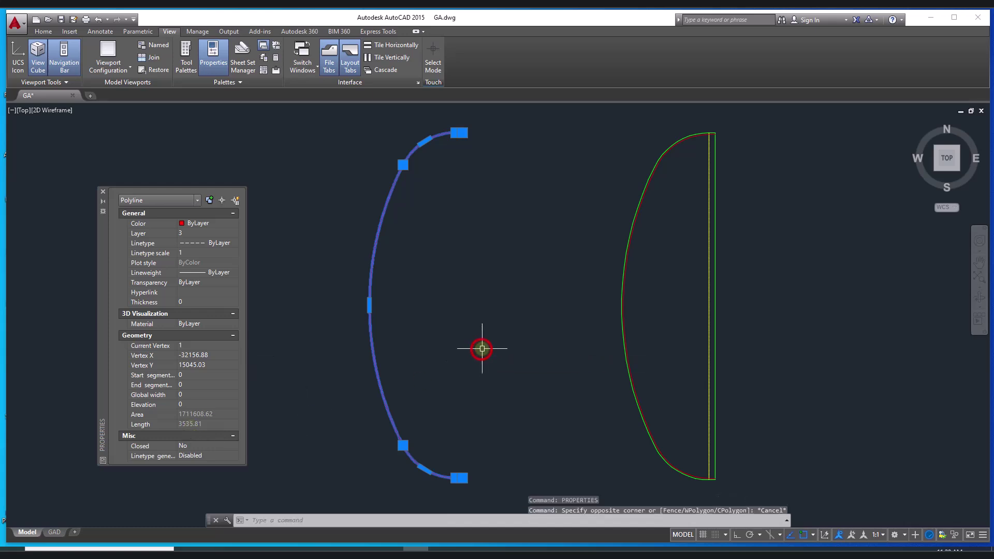
key("Escape")
key("Escape")
key("Escape")
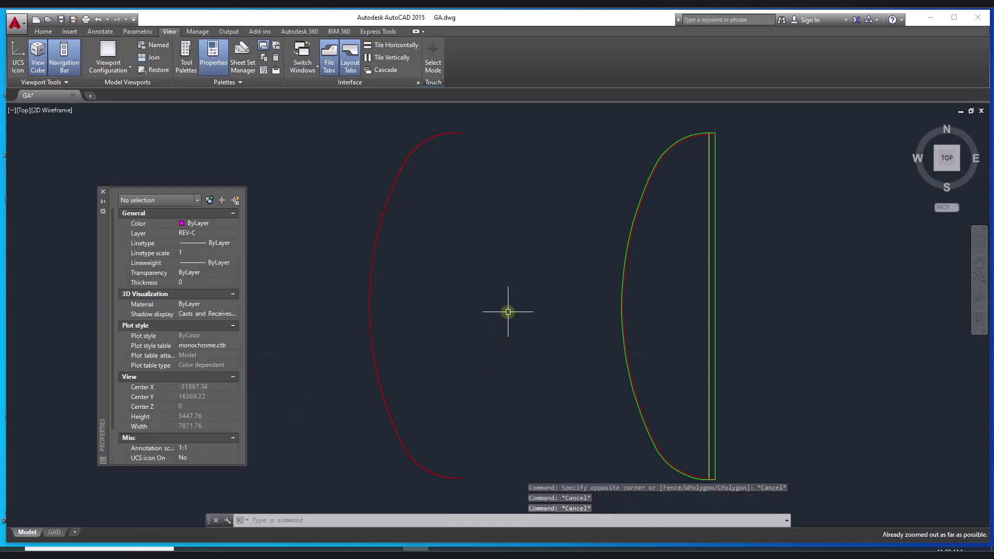
Draw a circle of diameter 3525 centred on the crown midpoint of the joined polyline
type("c")
key("Return")
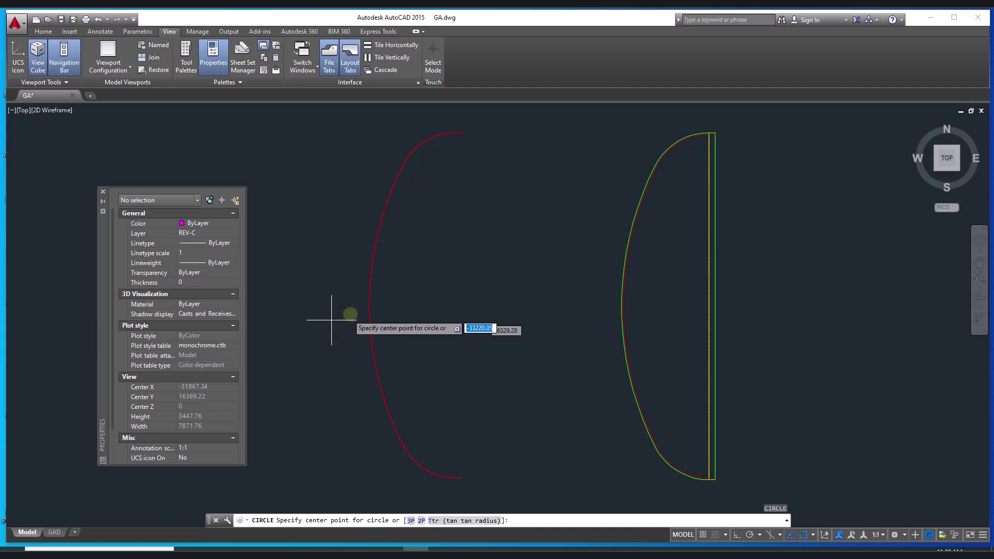
left_click(376, 303)
type("d")
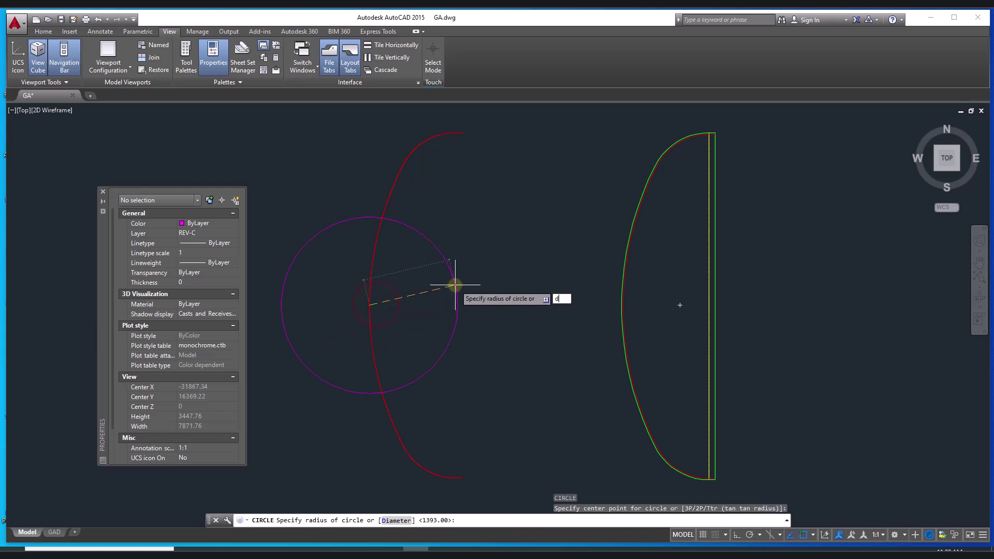
key("Return")
type("3")
key("Return")
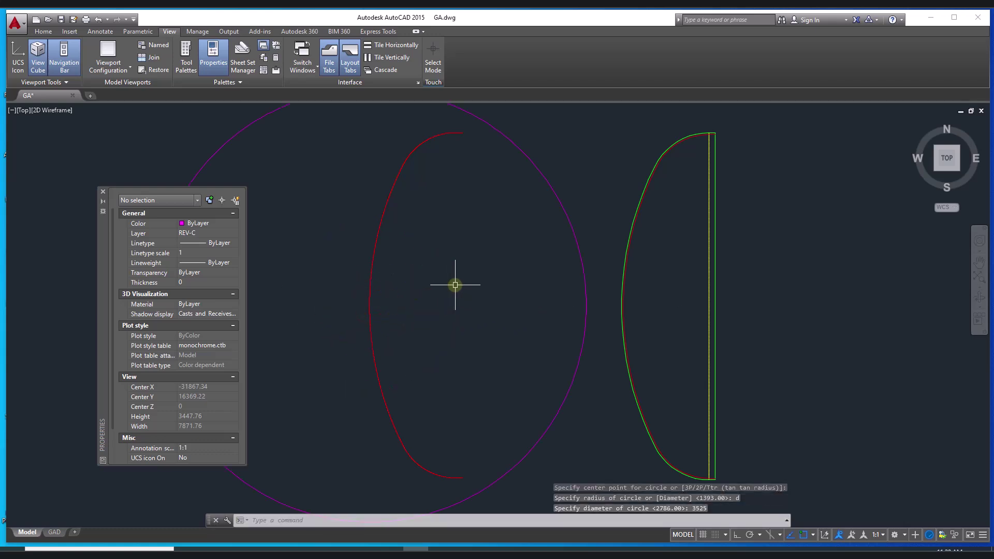
mouse_move(455, 285)
middle_mouse_down()
mouse_move(635, 313)
mouse_move(717, 311)
mouse_move(710, 271)
middle_mouse_up()
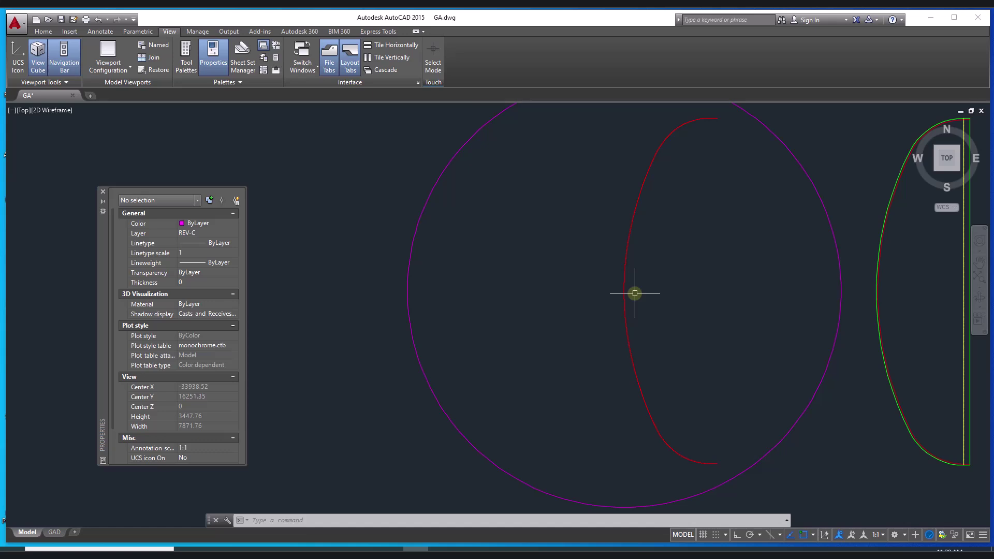
Examine the vessel views in the overall drawing and return to the separate circle beside the shell layout
middle_click(533, 324)
middle_click(533, 324)
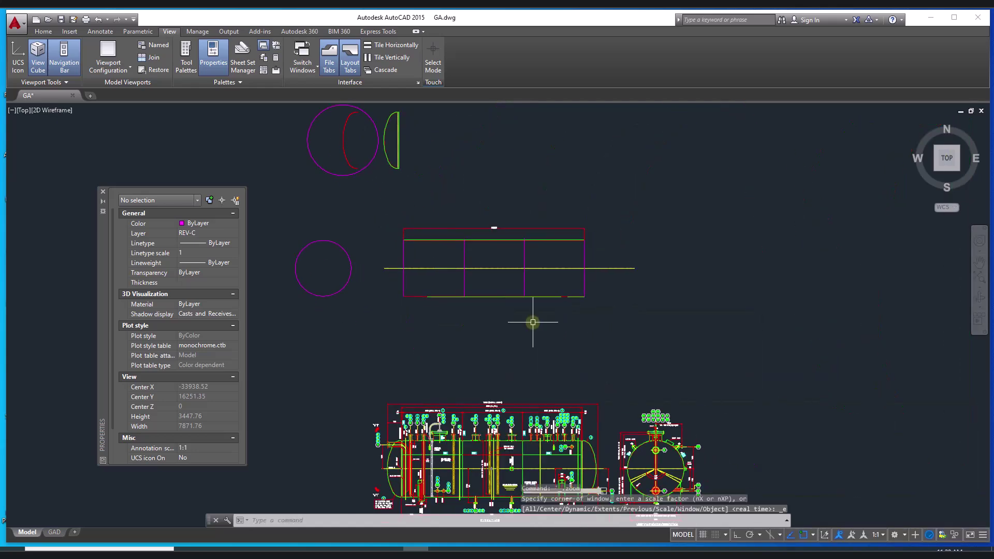
scroll(392, 450, "up", 6)
middle_click_drag(431, 481, 481, 211)
middle_click_drag(721, 219, 430, 296)
middle_click_drag(553, 267, 357, 277)
middle_click_drag(614, 277, 324, 239)
scroll(465, 362, "up", 5)
scroll(467, 355, "down", 5)
scroll(479, 346, "down", 2)
middle_click_drag(455, 269, 942, 415)
middle_click_drag(666, 296, 709, 534)
middle_click_drag(544, 351, 812, 410)
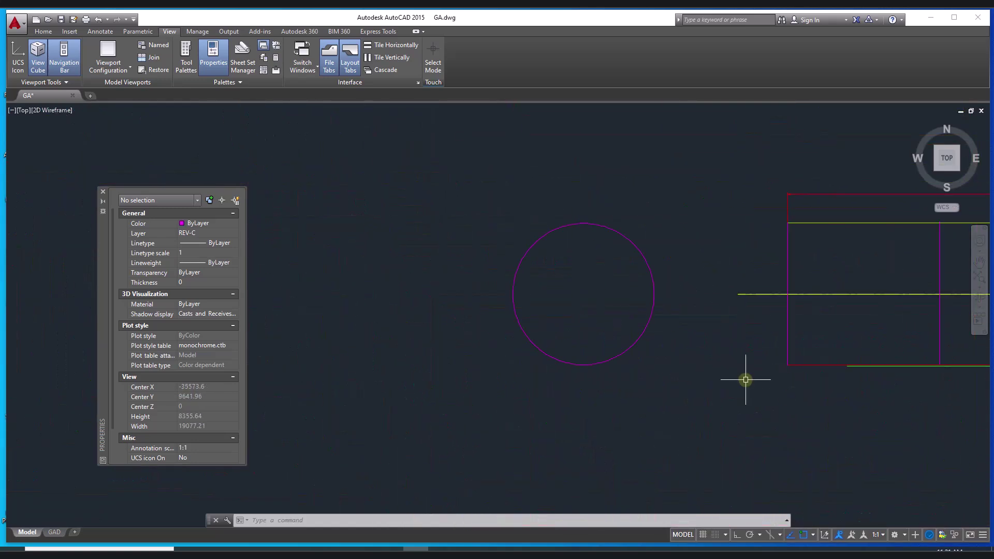
Draw a rectangle 3000 long and 6000 wide beside the separate circle, extending downward from its first corner
key("Return")
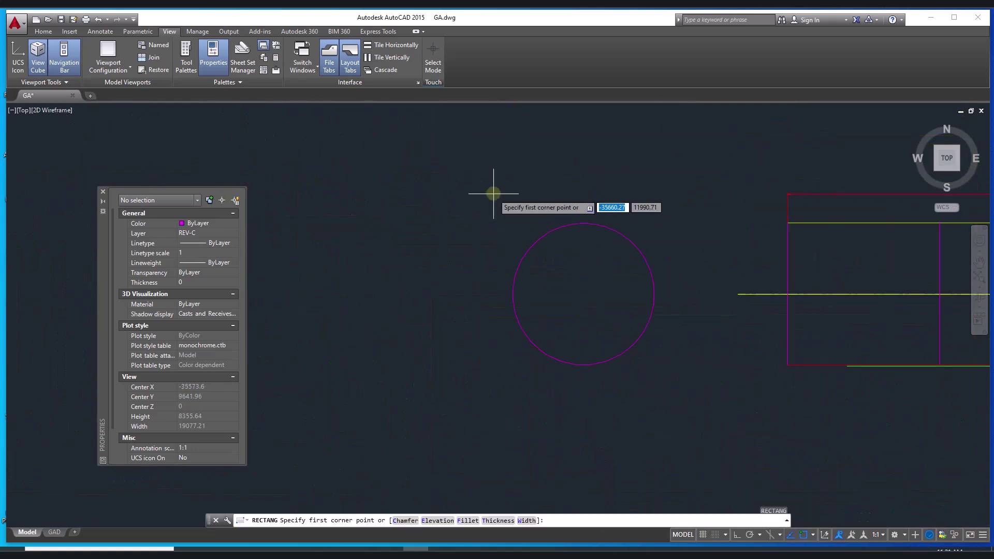
left_click(376, 171)
type("d")
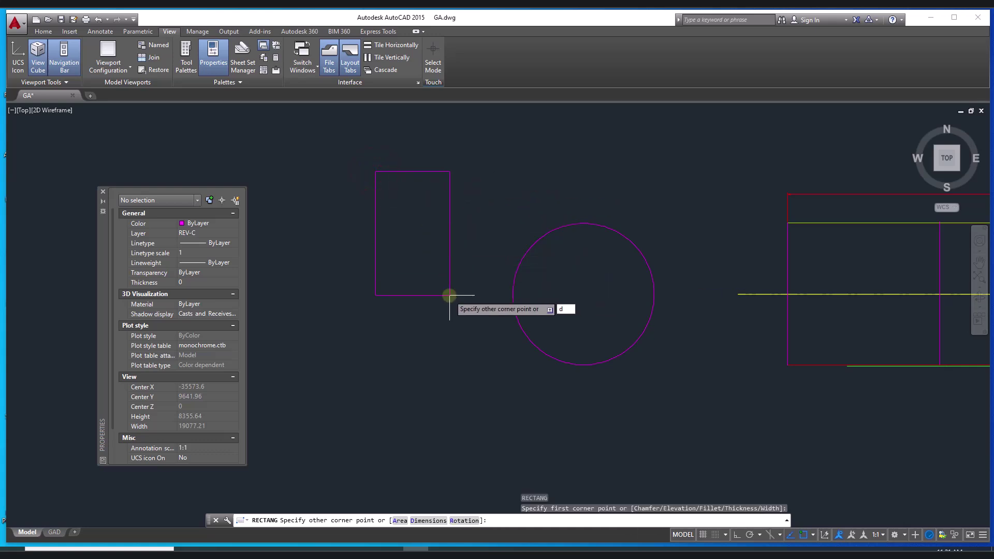
key("Return")
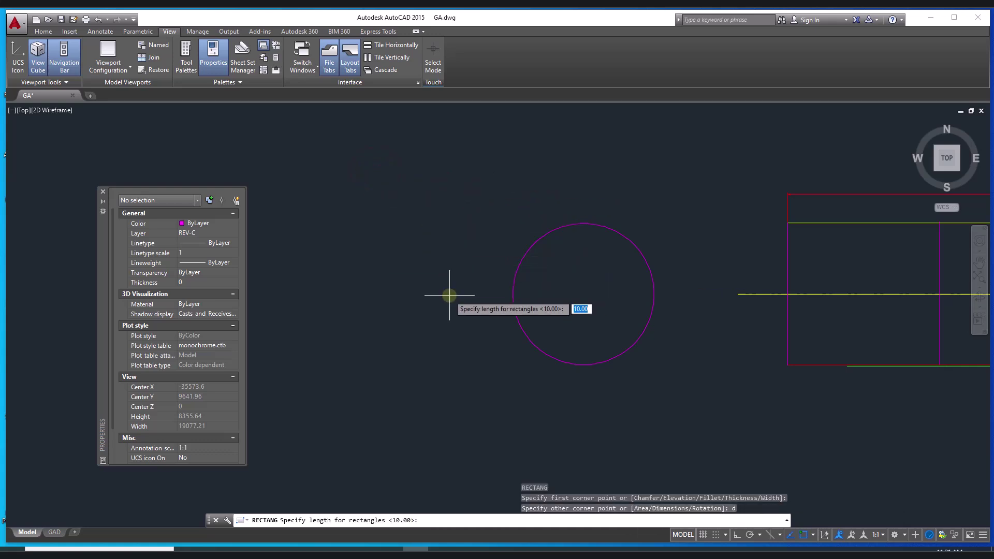
key("Return")
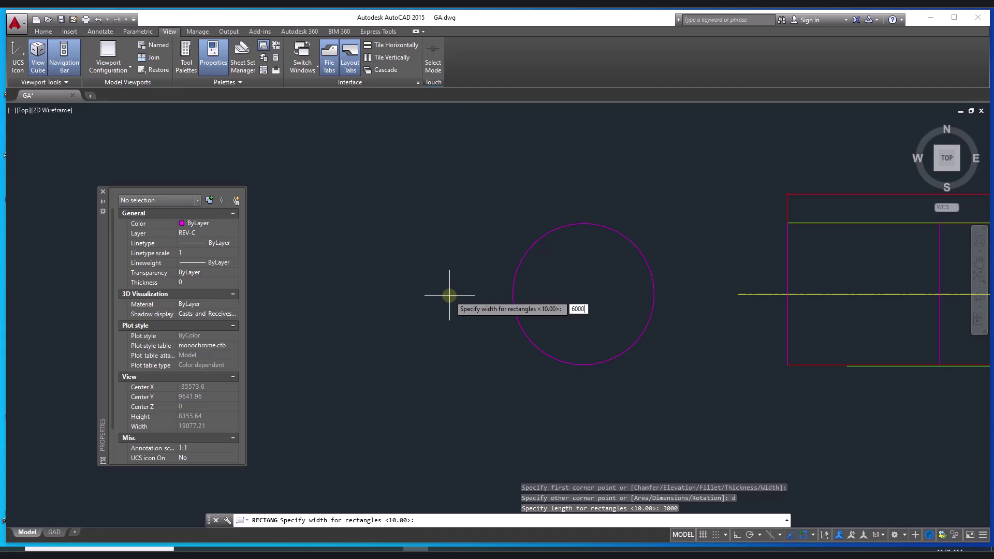
key("Return")
left_click(450, 295)
left_click(668, 225)
left_click(635, 282)
key("Escape")
Match the properties of the separate circle near the rectangle to those of the shell's centreline
left_click(765, 294)
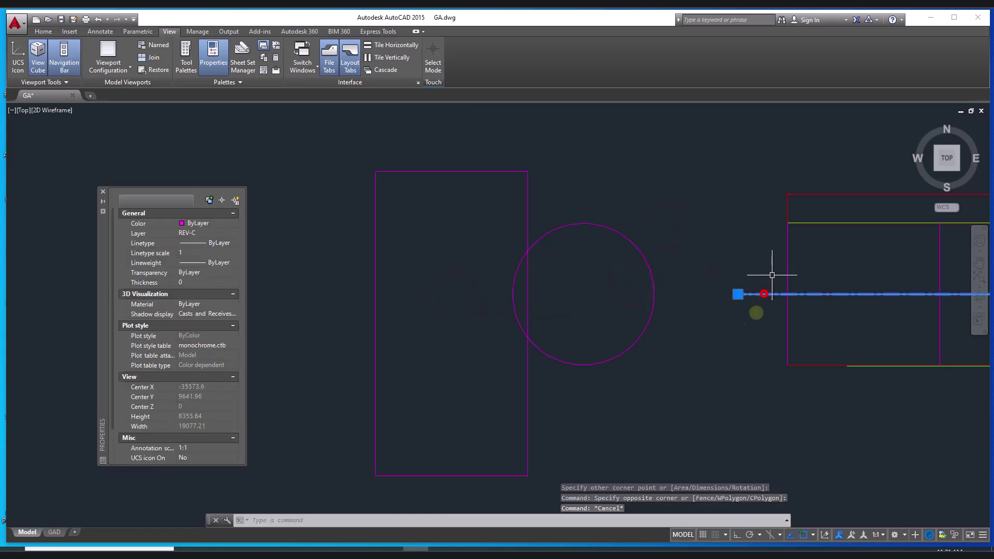
type("ma")
key("Return")
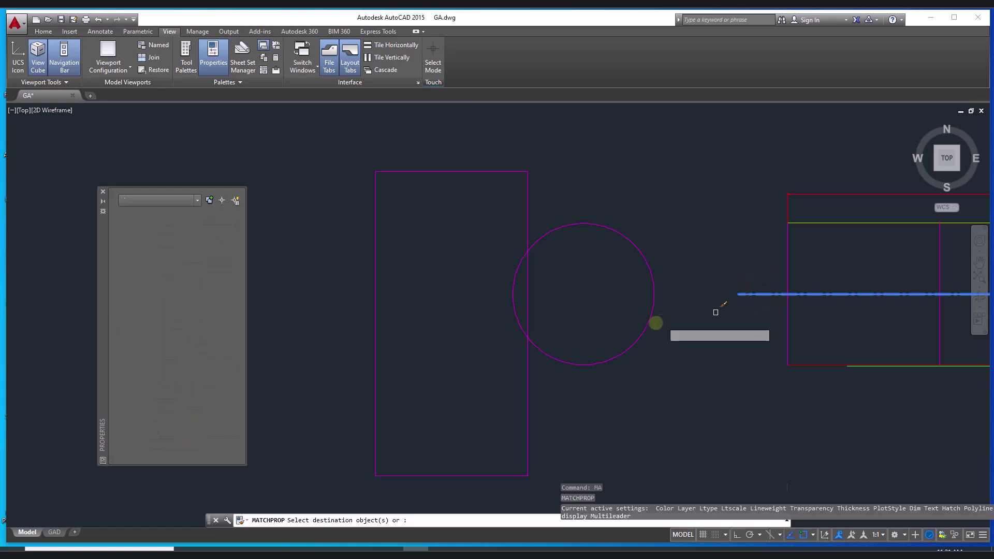
right_click(633, 313)
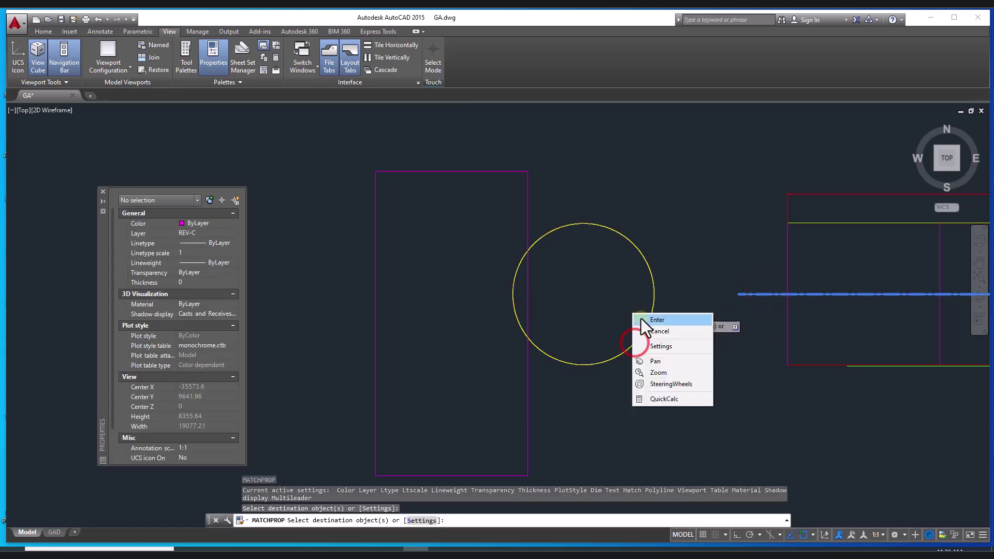
left_click(642, 318)
Select the circle near the rectangle and check its geometry properties
left_click(671, 275)
left_click(635, 316)
left_click(635, 316)
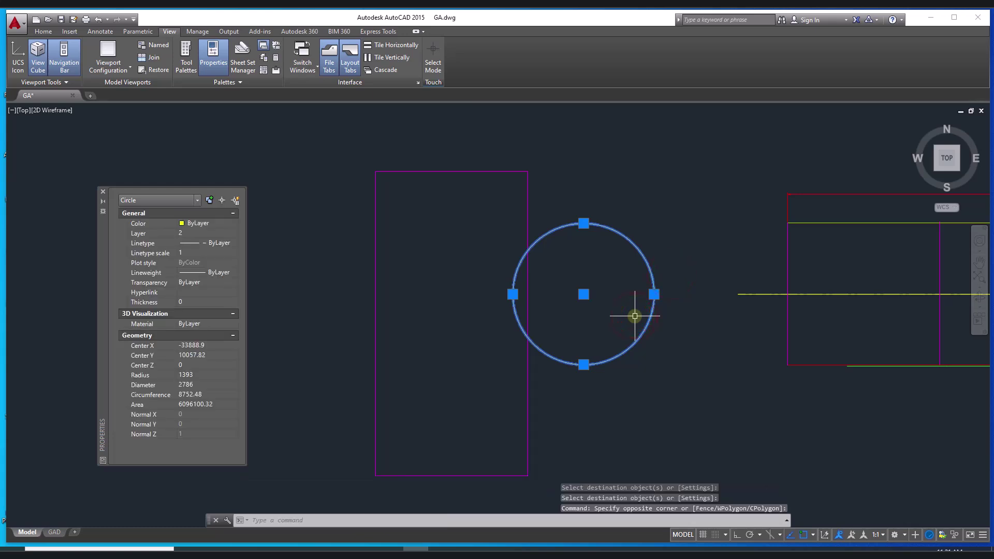
Move the yellow circle by its centre onto the upper-left corner of the 3000 by 6000 rectangle
type("M")
key("Return")
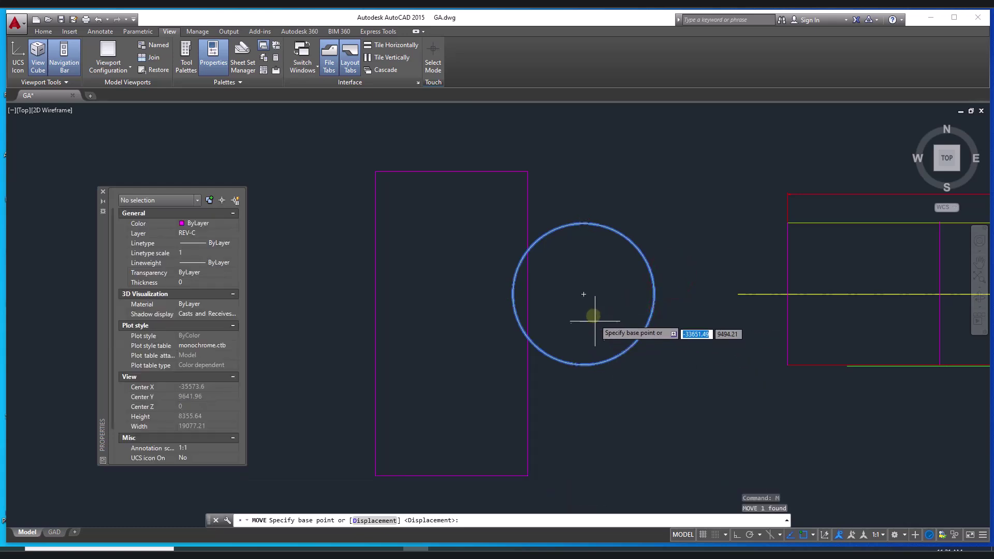
left_click(584, 294)
left_click(379, 184)
middle_click_drag(408, 230, 461, 353)
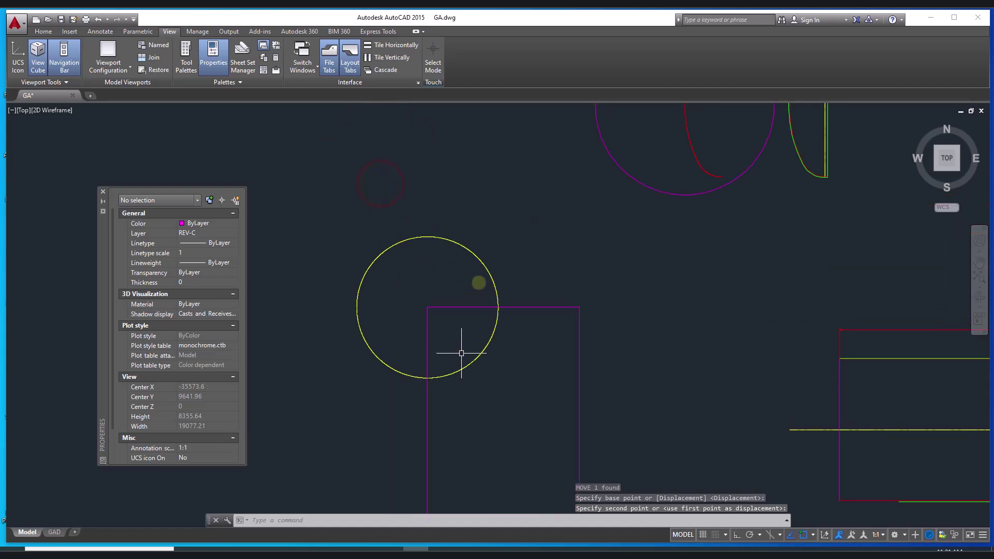
Move the yellow circle by its left quadrant onto the rectangle's upper-left corner
left_click(510, 256)
left_click(451, 270)
type("M")
key("Return")
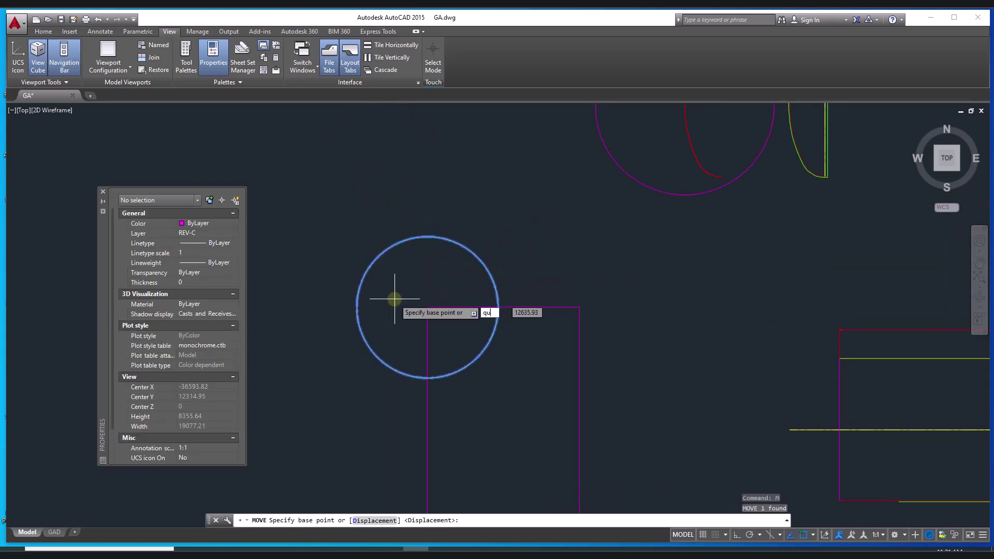
type("qua")
key("Return")
left_click(361, 307)
Move the yellow circle straight down from its top quadrant to the rectangle's upper edge, using the .y filter with Ortho on
left_click(497, 271)
left_click(512, 238)
type("M")
key("Return")
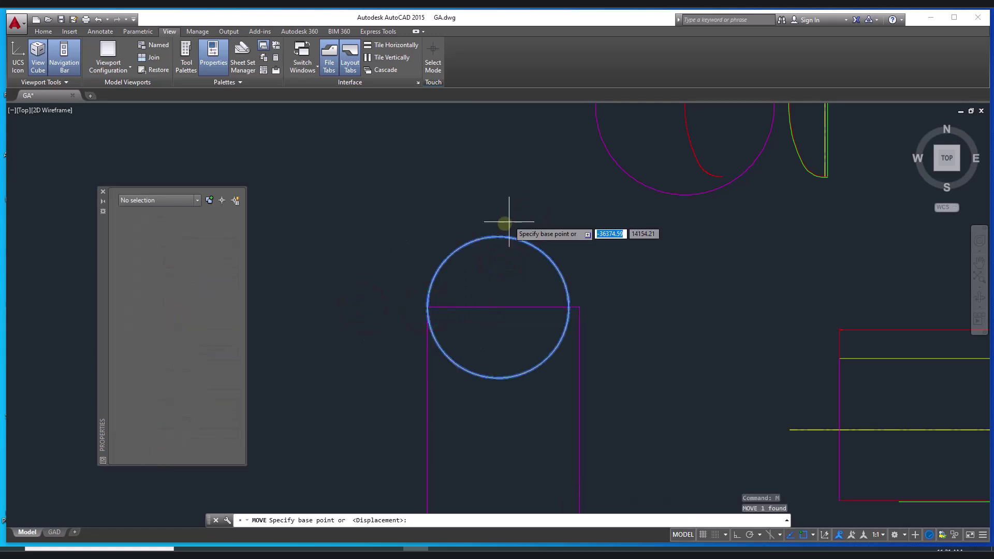
left_click(499, 235)
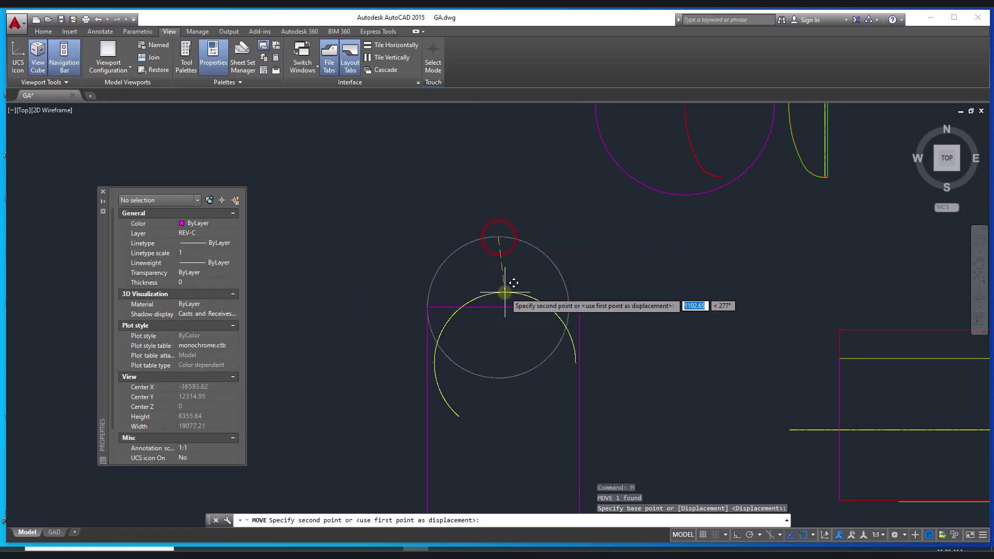
type(".")
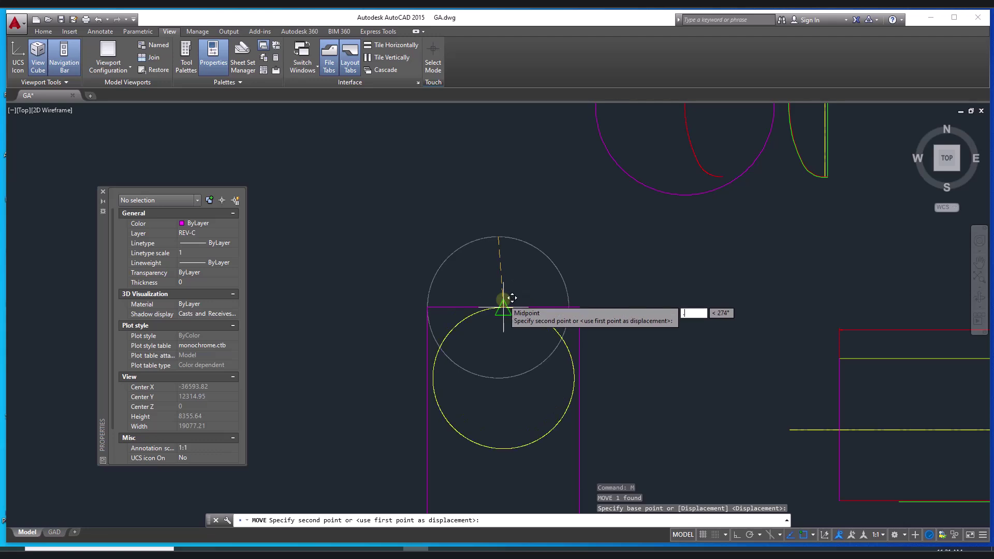
type("y")
key("Return")
scroll(444, 301, "up", 5)
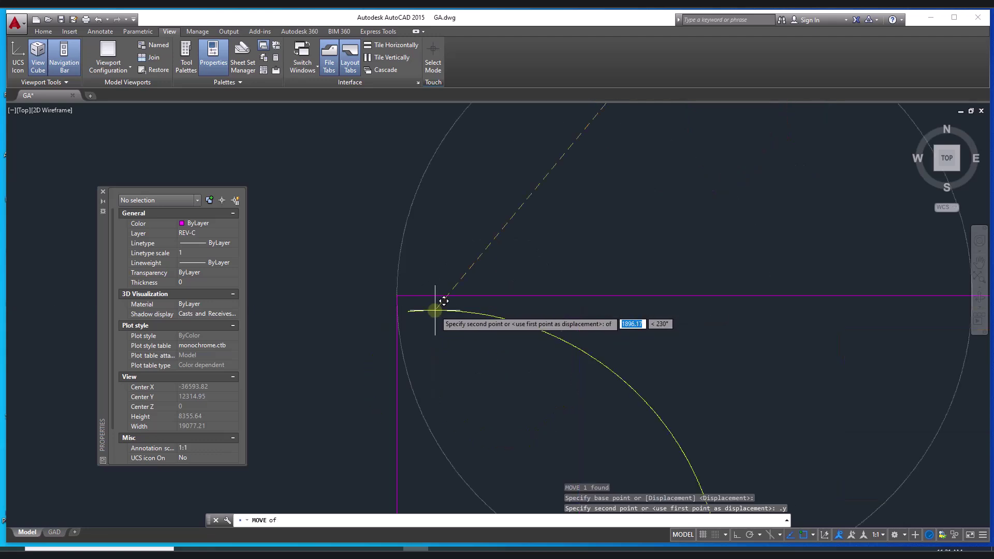
left_click(444, 291)
scroll(445, 291, "down", 6)
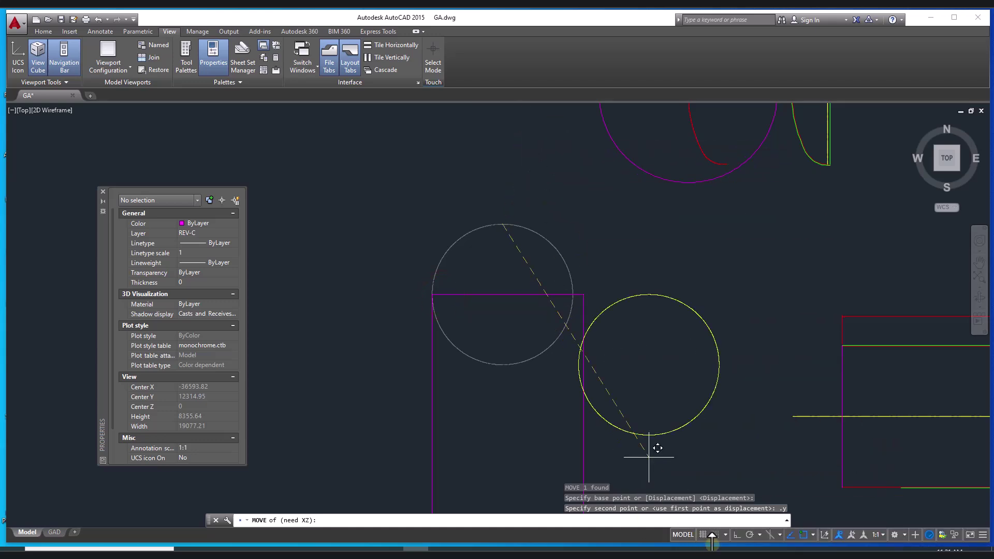
left_click(735, 535)
left_click(489, 149)
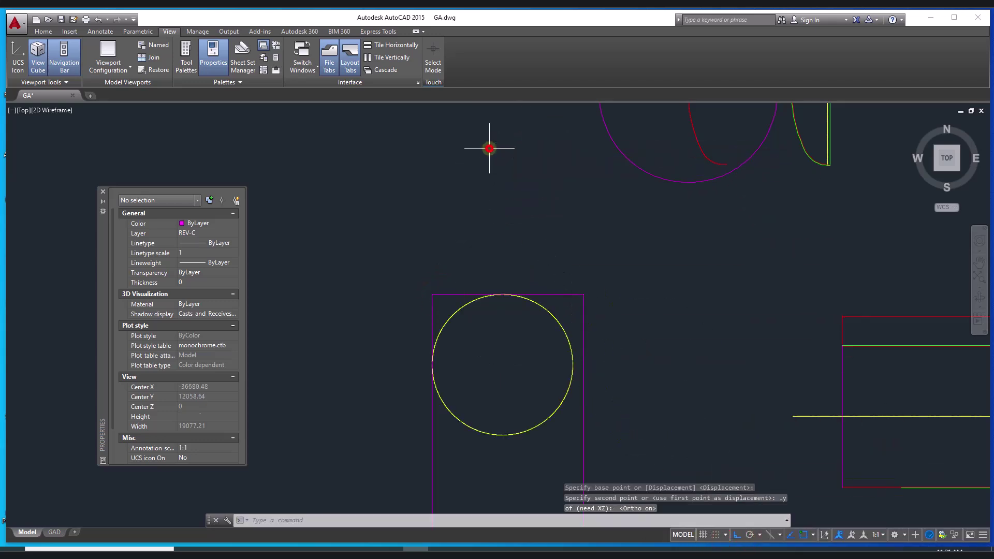
Erase the yellow circle inside the rectangle
scroll(503, 343, "up", 5)
scroll(542, 310, "down", 6)
middle_click_drag(542, 313, 522, 352)
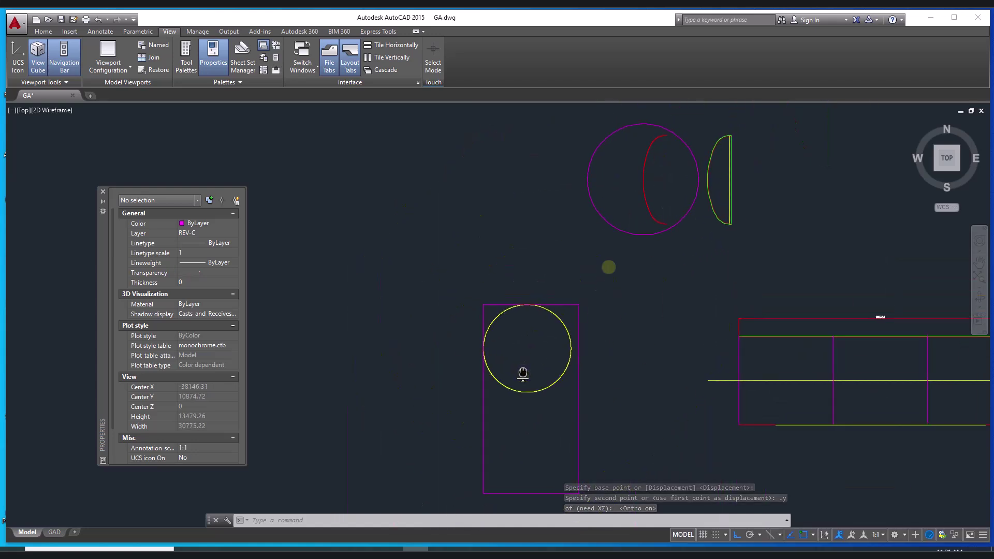
left_click(551, 384)
key("Delete")
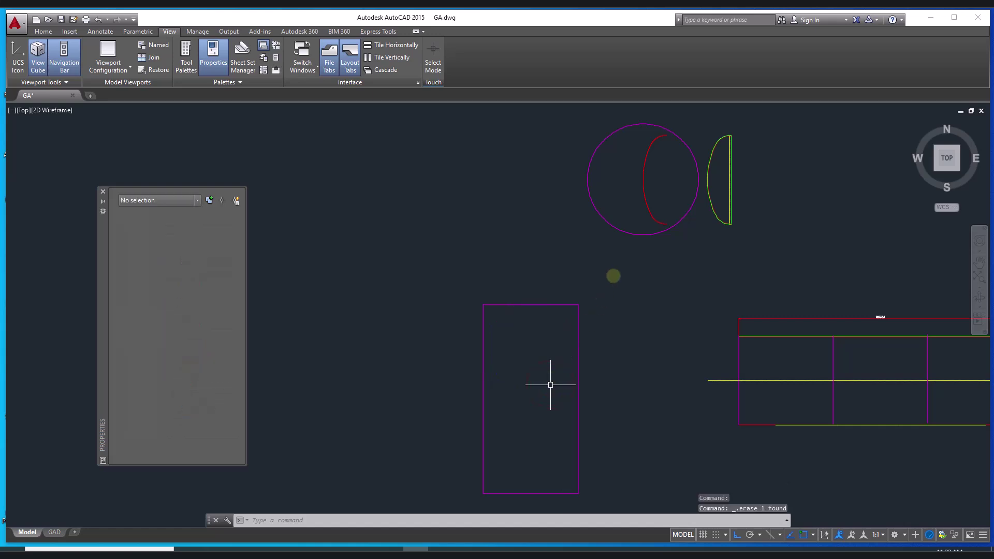
Copy the 3525 diameter head blank circle by its left quadrant onto the rectangle's left edge
left_click(619, 204)
left_click(601, 228)
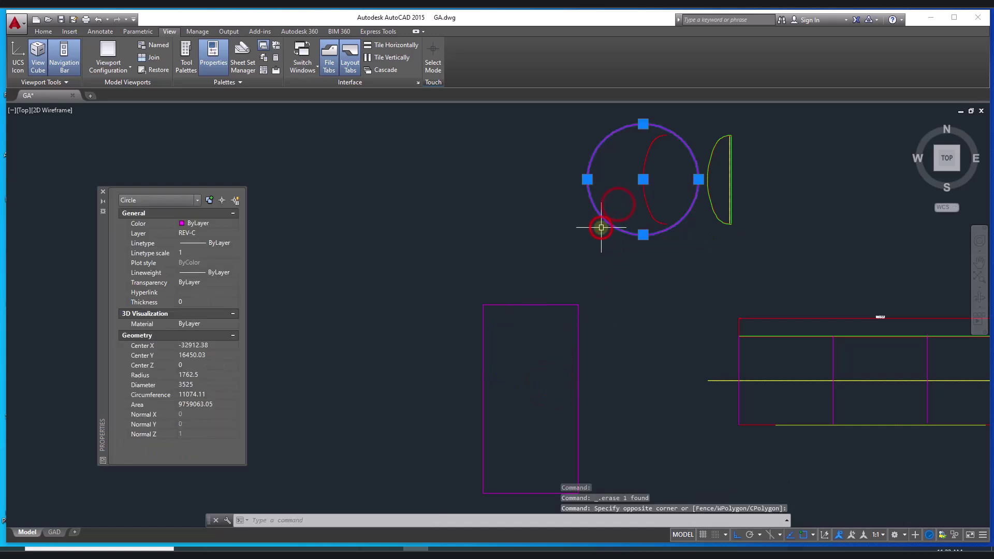
key("Return")
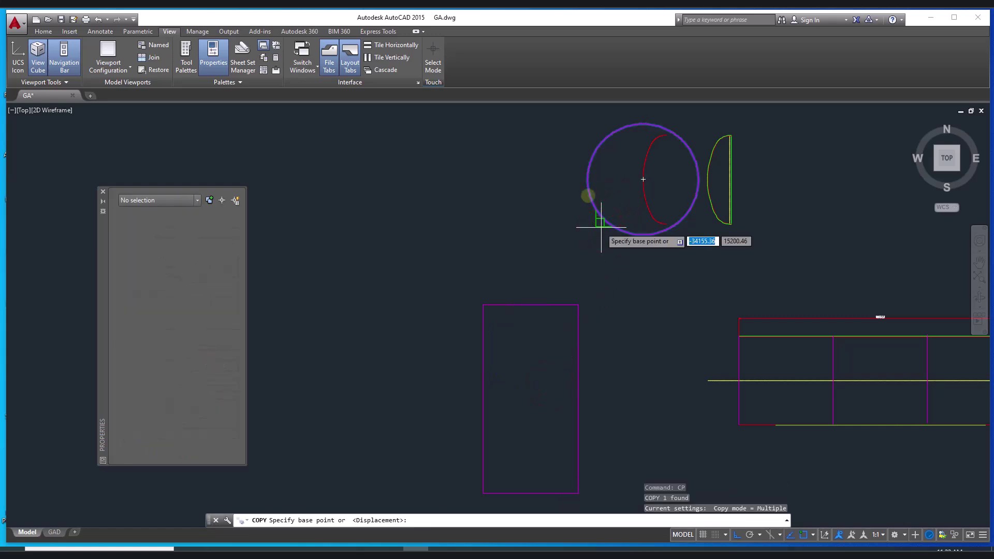
type("qua")
key("Return")
left_click(587, 195)
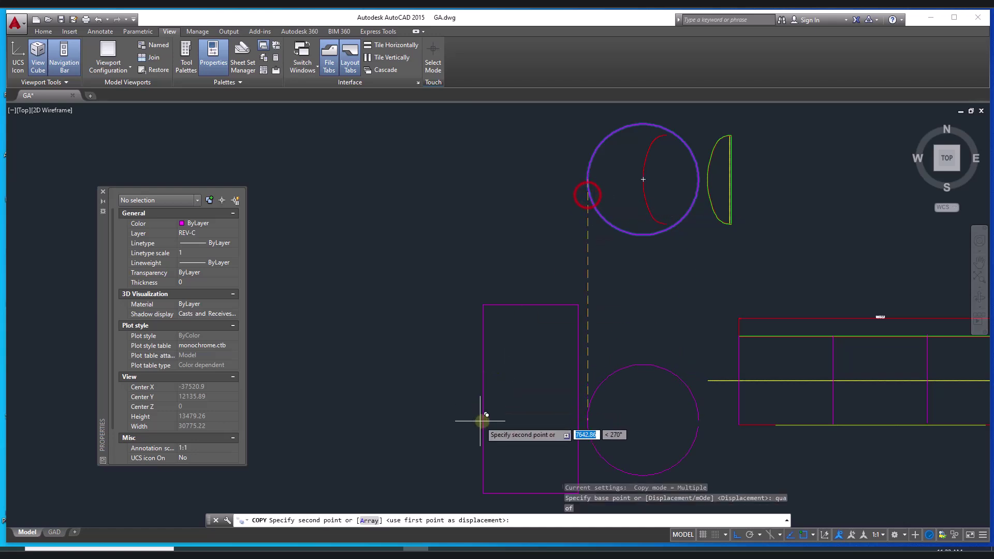
left_click(483, 419)
key("Escape")
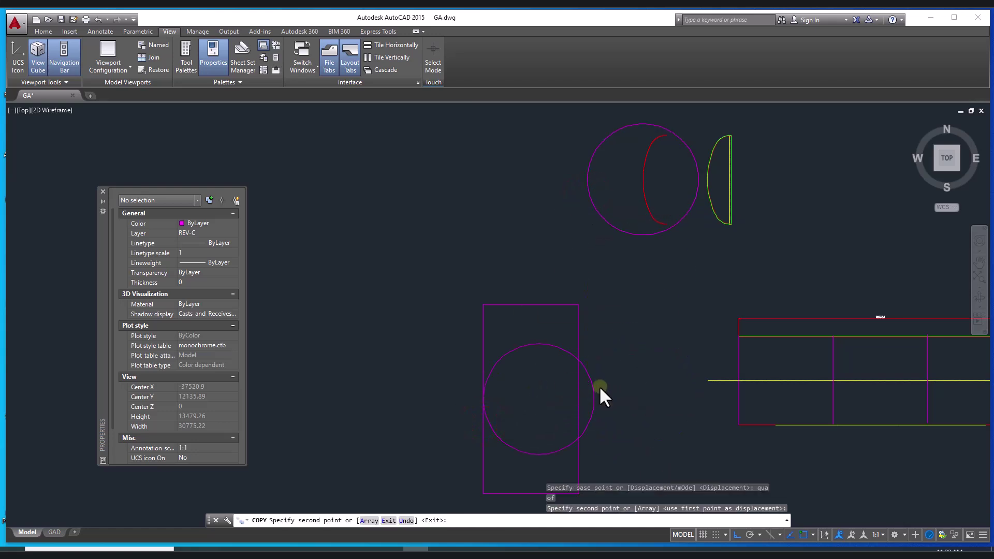
Copy the rectangle 3000 to the right so that it adjoins the original along its right edge
middle_click_drag(605, 402, 580, 310)
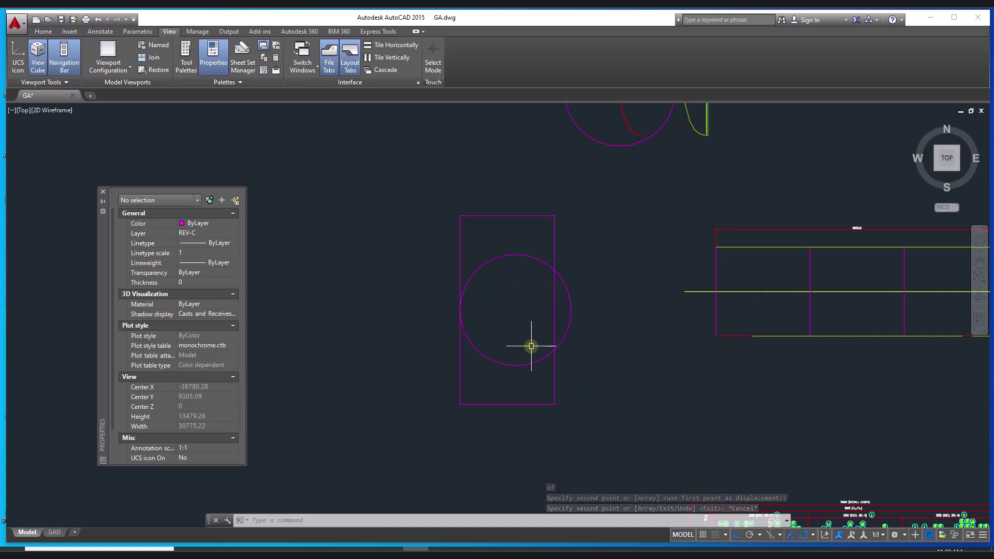
left_click(491, 381)
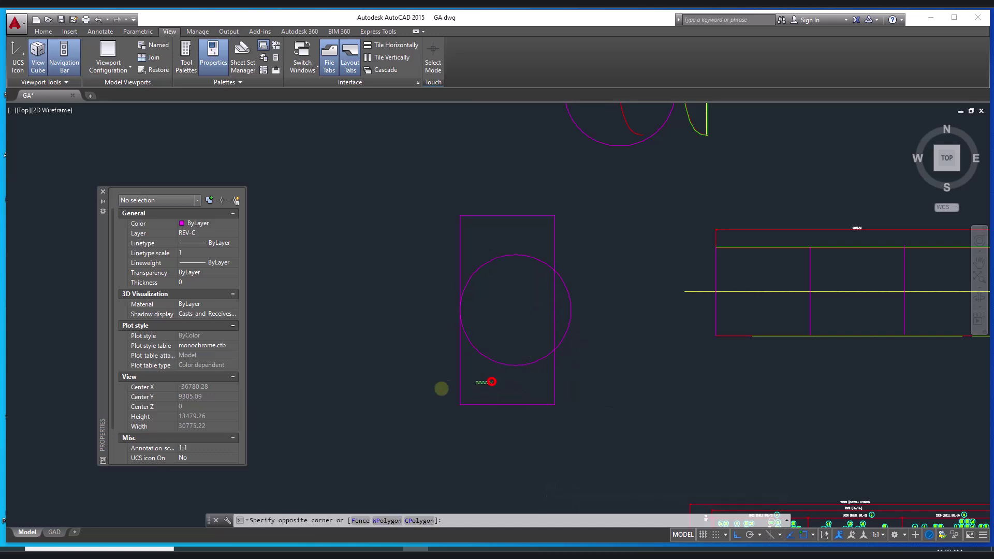
left_click(442, 389)
type("cp")
key("Return")
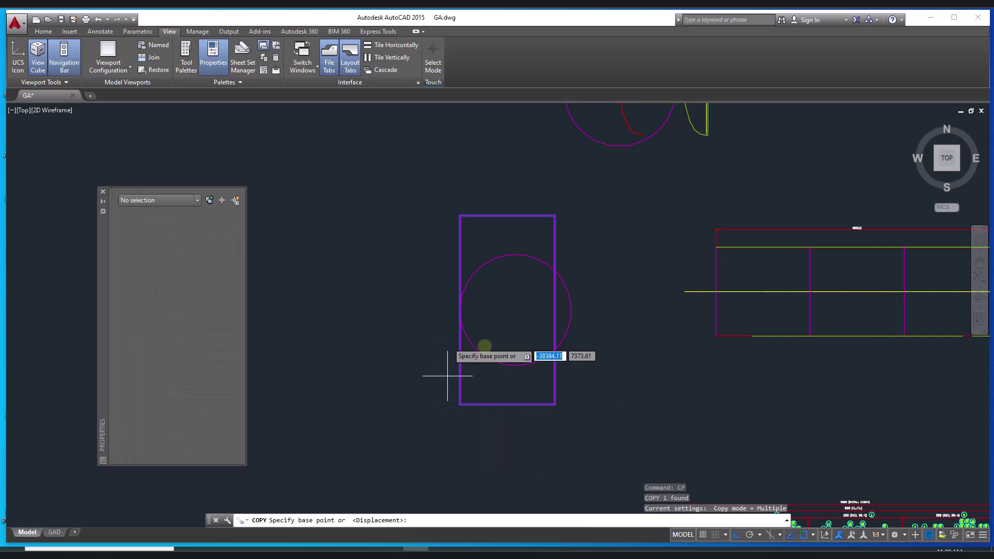
left_click(460, 309)
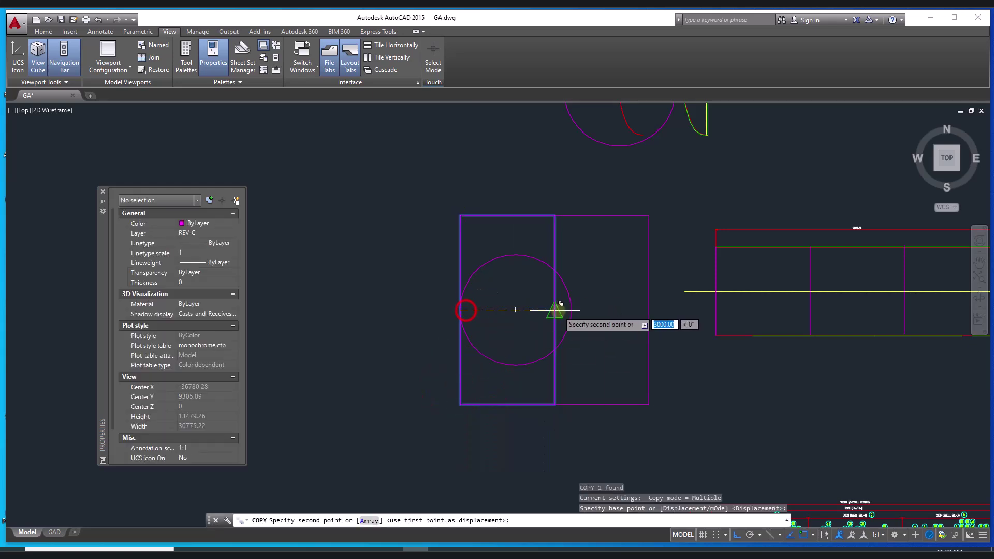
left_click(557, 309)
key("Escape")
Move both rectangles vertically with the .y filter so their upper edges touch the top of the head blank circle
scroll(592, 312, "up", 2)
scroll(592, 312, "up", 2)
middle_click_drag(592, 313, 705, 358)
scroll(705, 357, "down", 2)
left_click(681, 244)
left_click(650, 270)
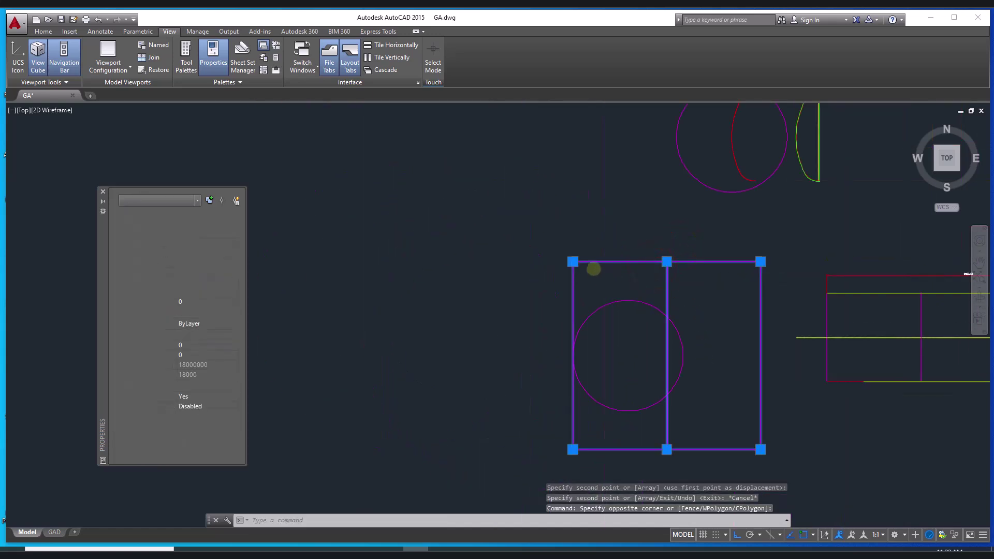
type("m")
key("Return")
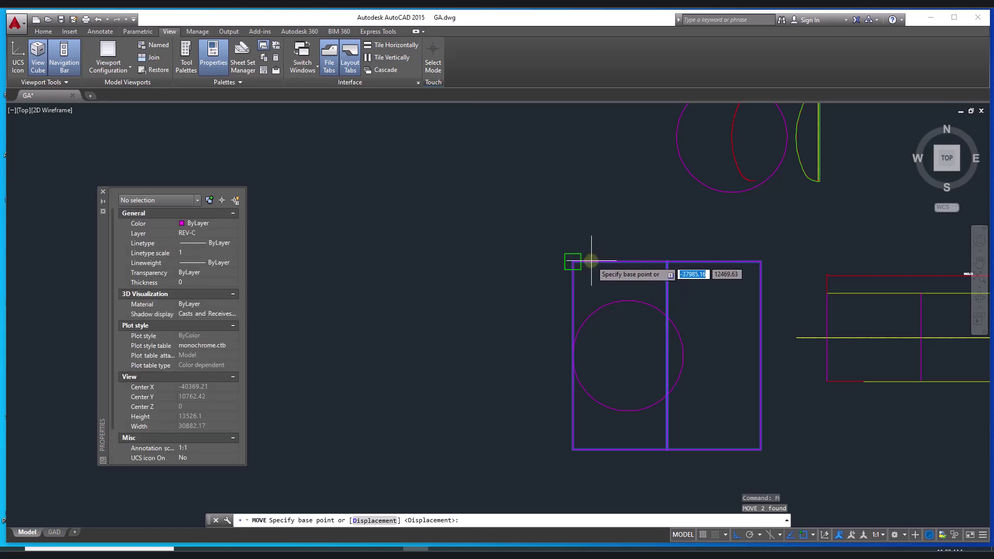
left_click(574, 262)
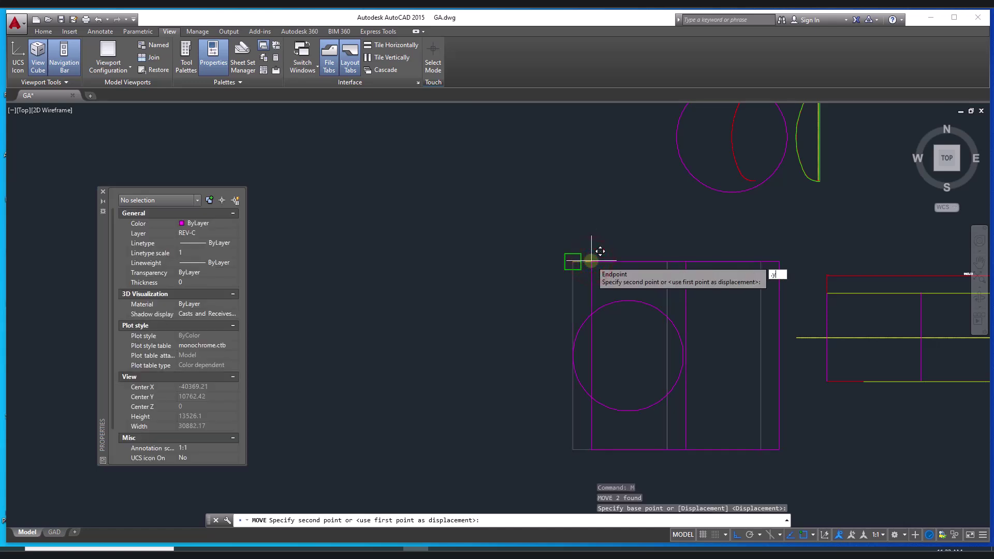
type(".y")
key("Return")
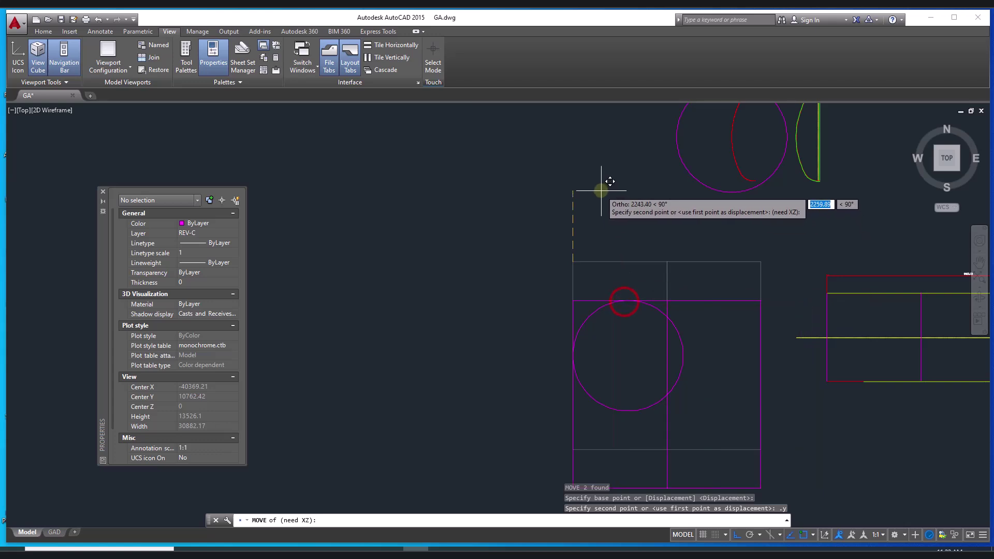
left_click(599, 191)
Draw a horizontal line just below the circle, from outside the left rectangle's left edge into the right rectangle
scroll(644, 318, "up", 4)
scroll(620, 218, "down", 3)
middle_click_drag(621, 319, 615, 293)
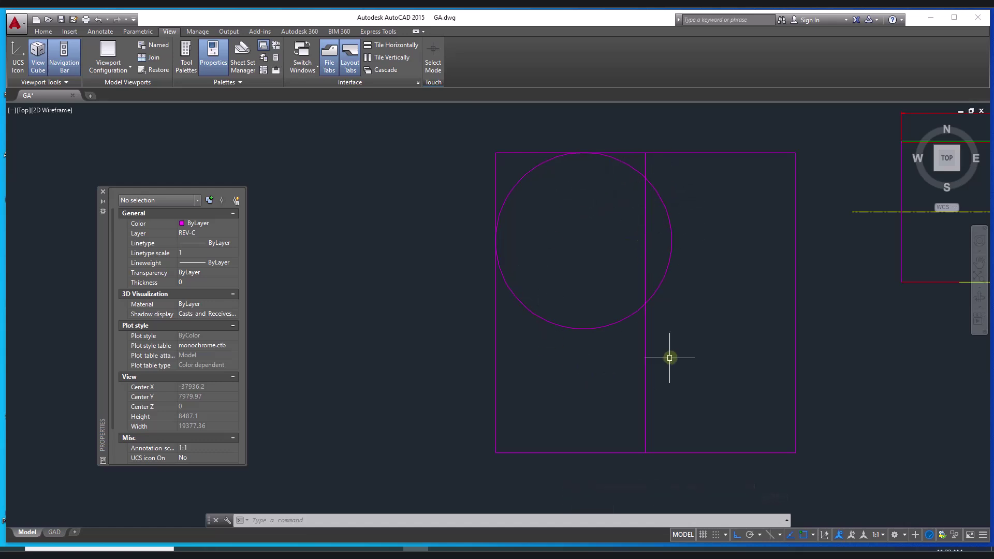
type("l")
key("Return")
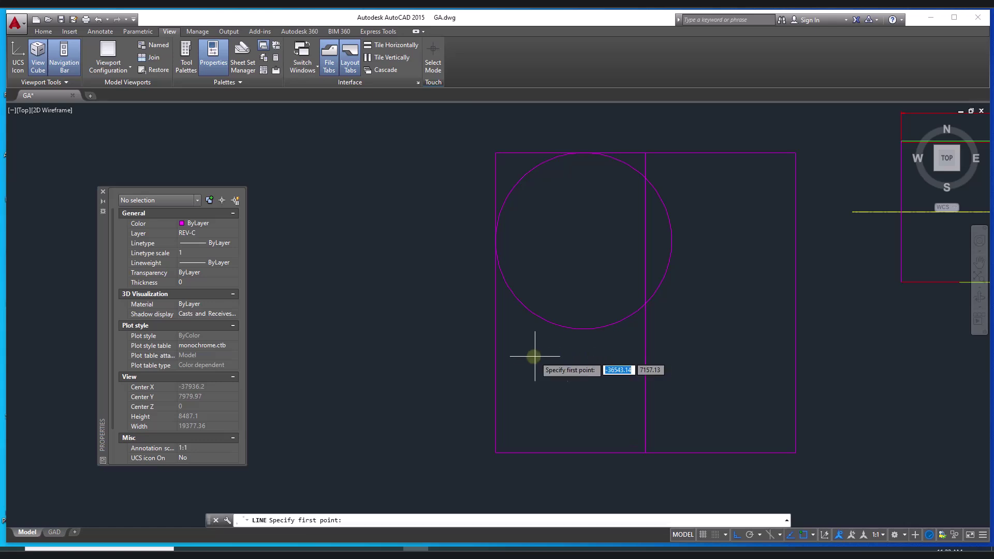
left_click(473, 336)
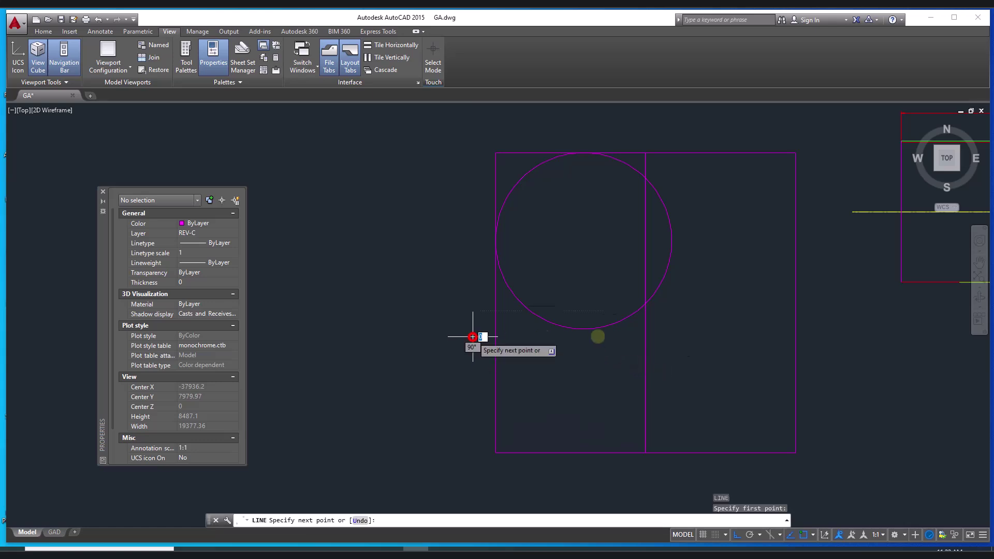
left_click(692, 337)
key("Escape")
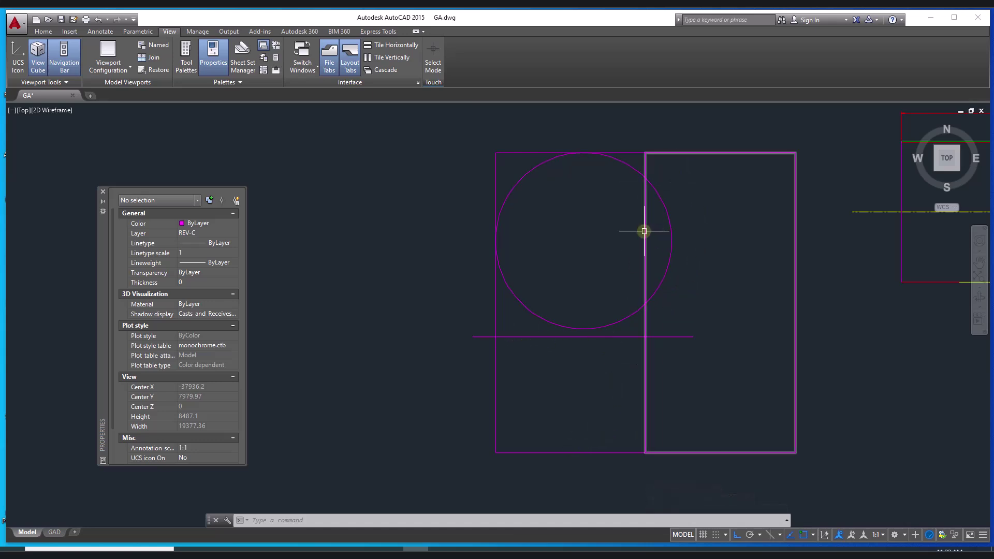
Draw a horizontal line in the elevation from the left head's tangent line outward across the lower part of the elliptical head
scroll(644, 241, "down", 5)
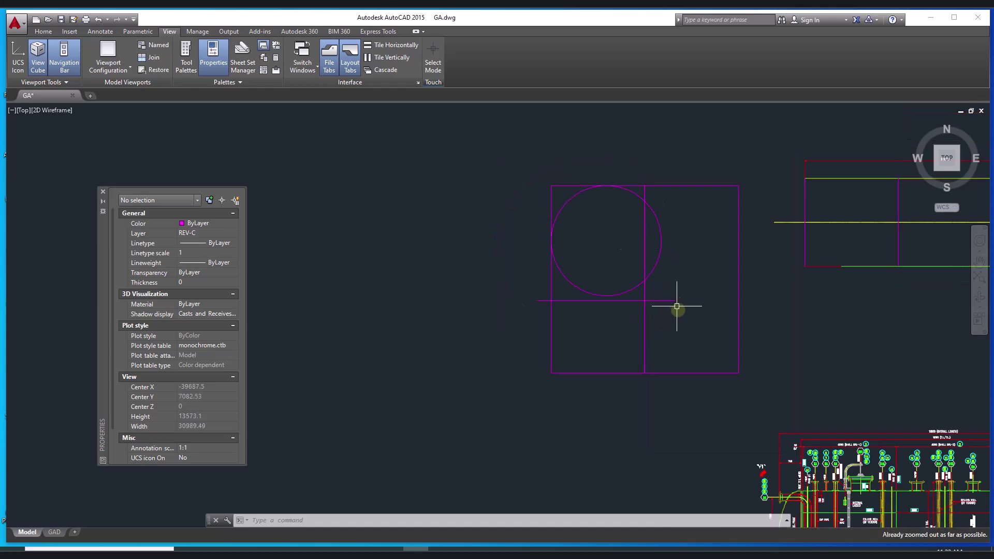
scroll(542, 215, "up", 6)
scroll(552, 328, "up", 4)
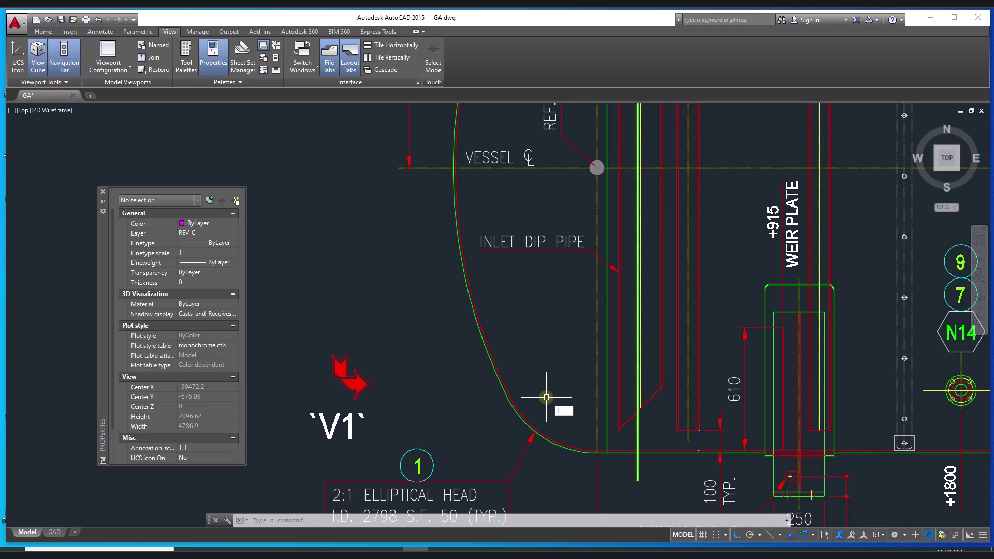
type("l")
key("Return")
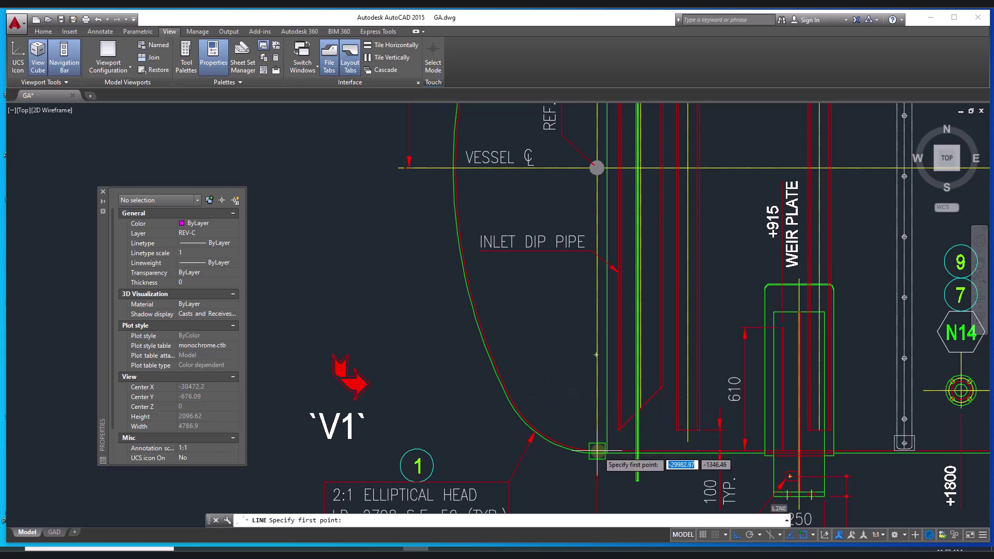
left_click(597, 391)
left_click(454, 387)
key("Escape")
Draw a trial horizontal line across the lower part of the shell in the end view and erase it
scroll(511, 402, "down", 6)
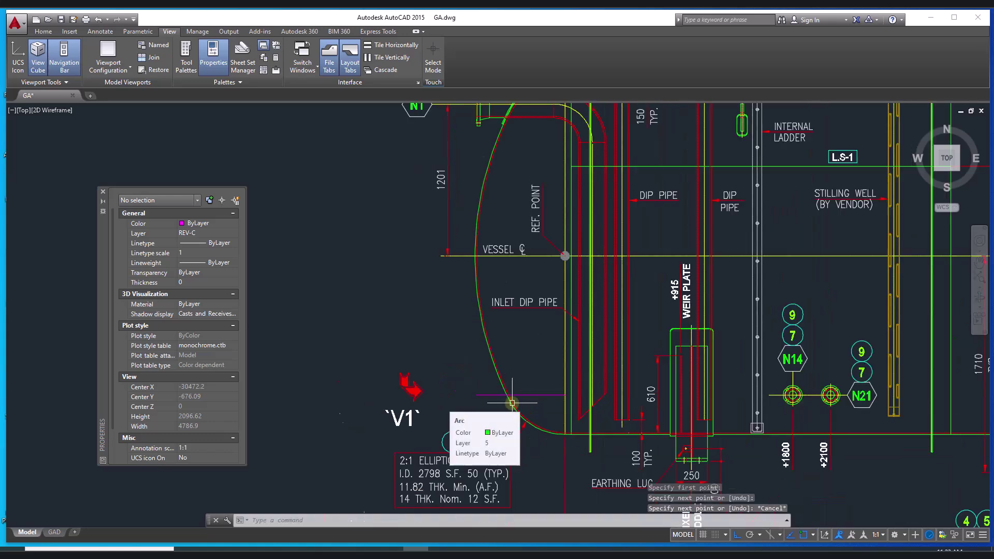
scroll(457, 394, "up", 9)
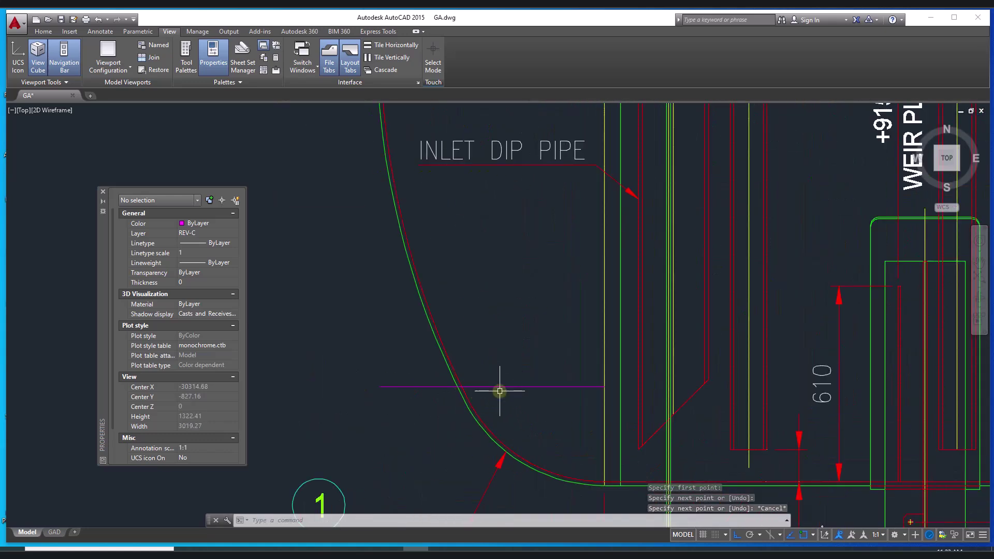
scroll(464, 395, "down", 12)
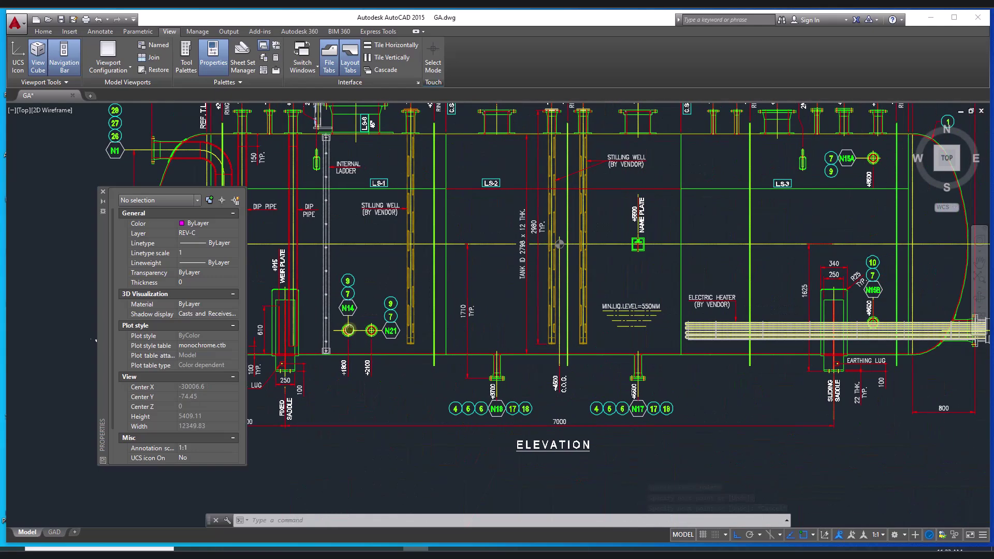
scroll(575, 332, "up", 10)
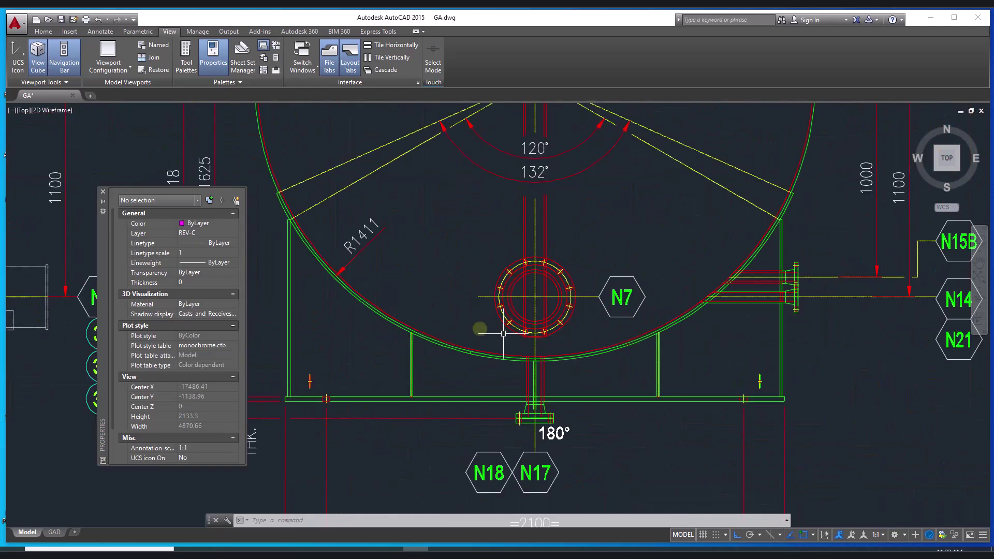
type("l")
key("Return")
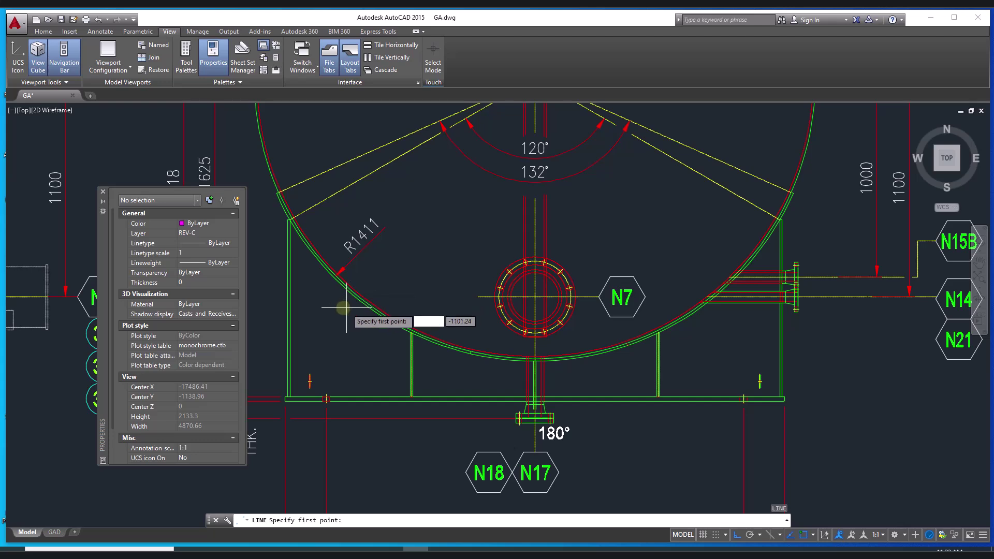
left_click(328, 289)
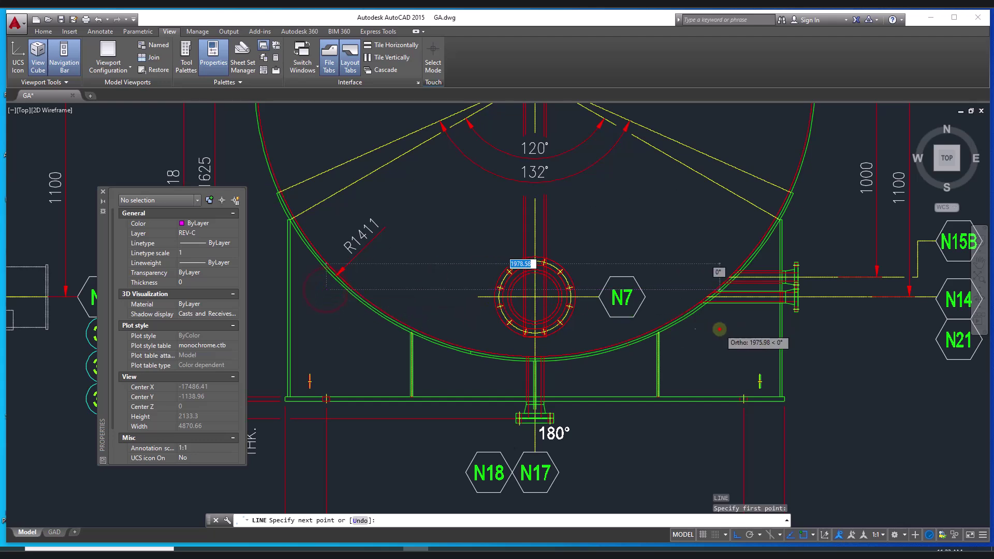
key("Escape")
left_click(676, 290)
key("Delete")
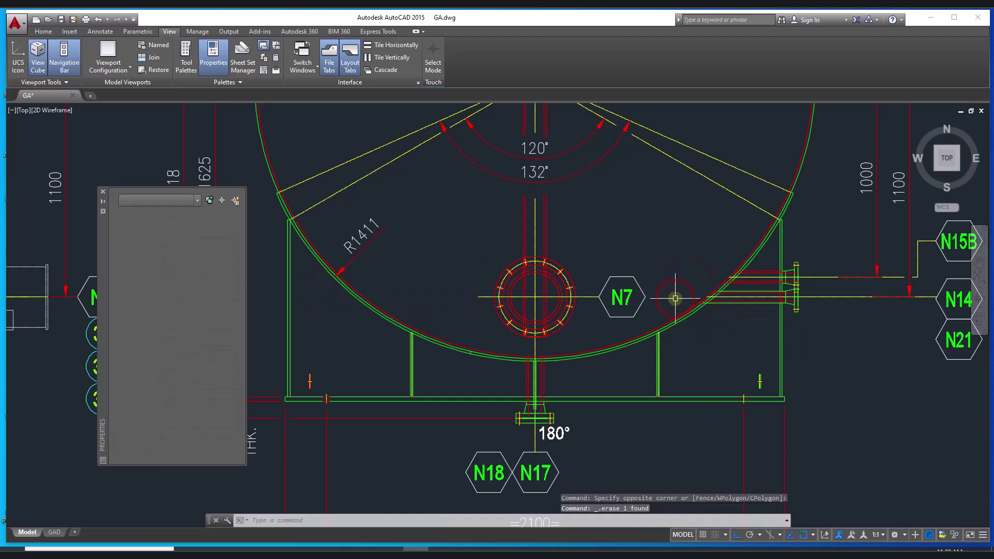
Examine the vessel's end view and elevation, following the shell from the right head to the left head
mouse_move(564, 296)
middle_mouse_down()
mouse_move(569, 311)
mouse_move(770, 455)
middle_mouse_up()
scroll(716, 403, "down", 4)
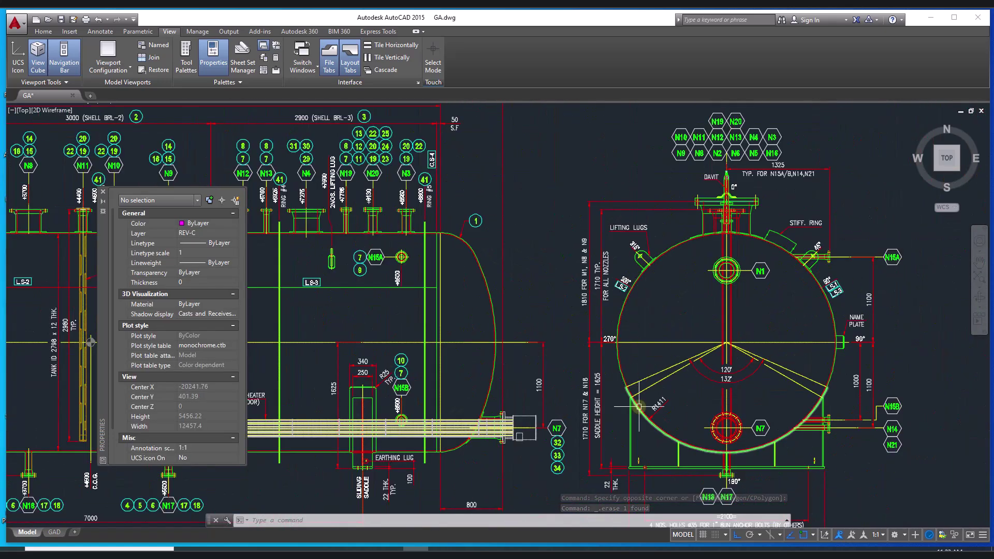
middle_click_drag(633, 371, 692, 351)
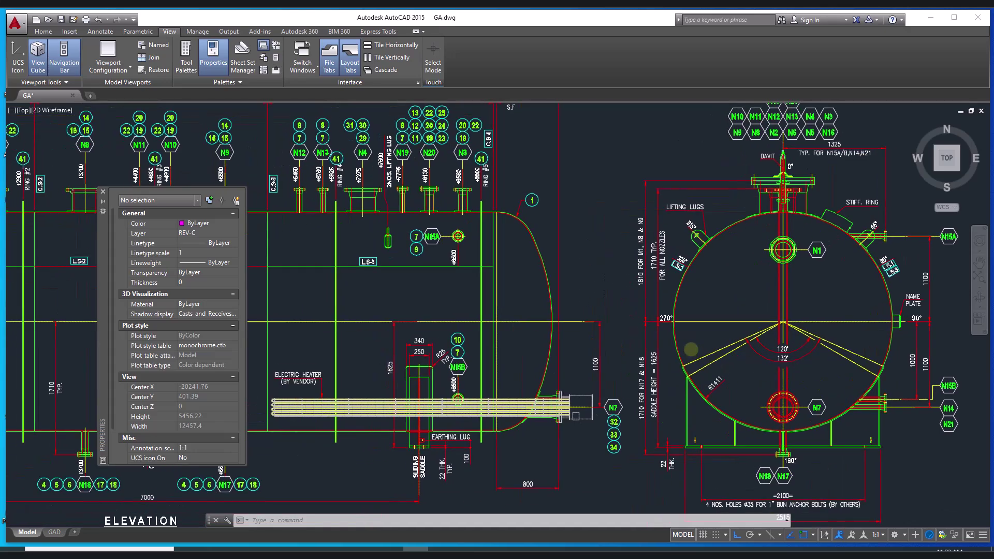
mouse_move(599, 378)
middle_mouse_down()
mouse_move(680, 366)
mouse_move(992, 357)
middle_mouse_up()
middle_click_drag(561, 364, 698, 356)
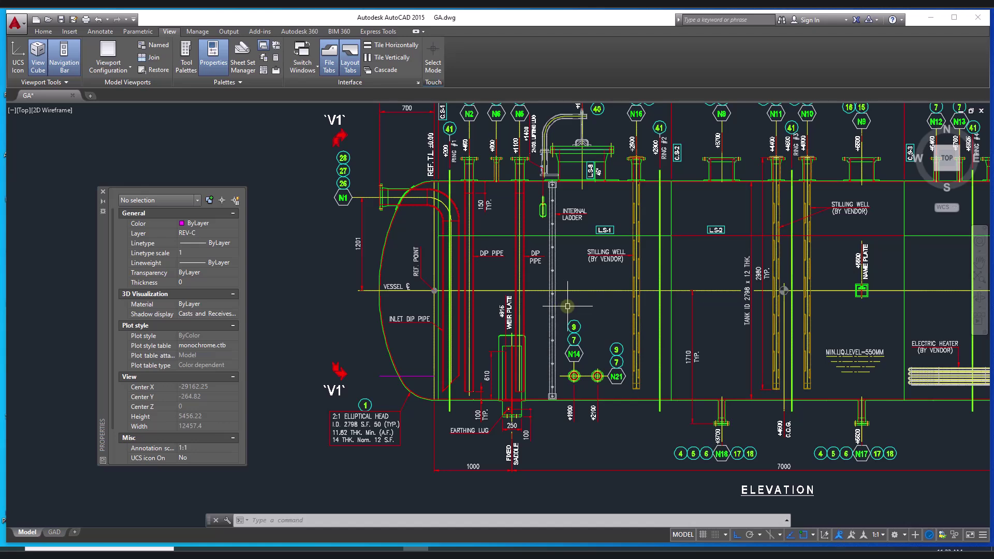
middle_click_drag(631, 276, 595, 360)
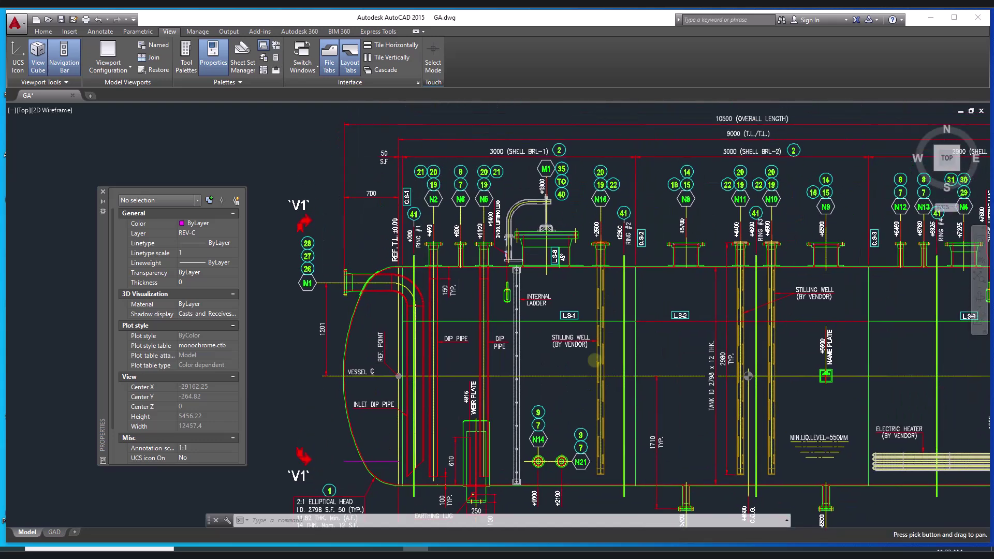
scroll(595, 361, "down", 2)
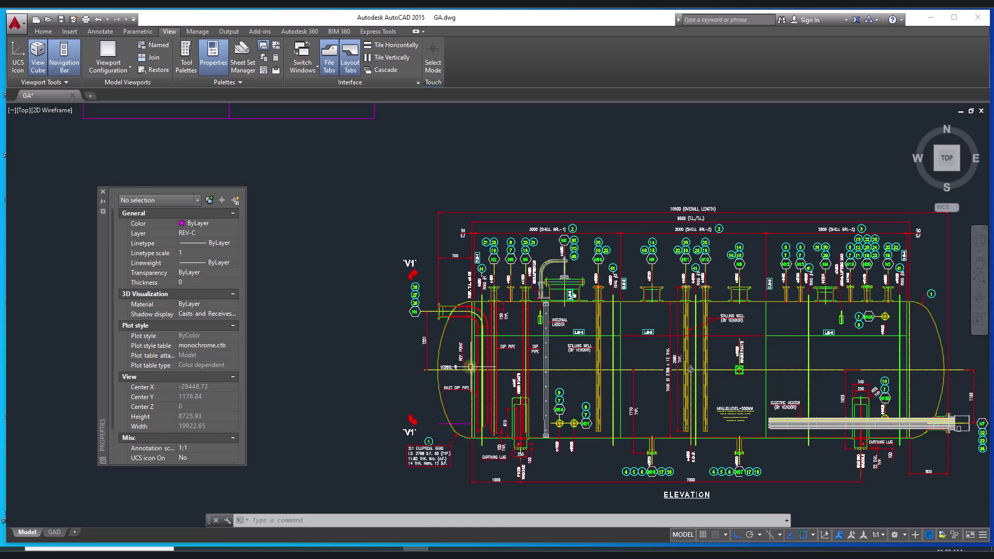
Select the circumferential seam line C.S-1 beside the left head's reference tangent line and inspect it along its height
scroll(471, 367, "up", 4)
scroll(473, 191, "up", 8)
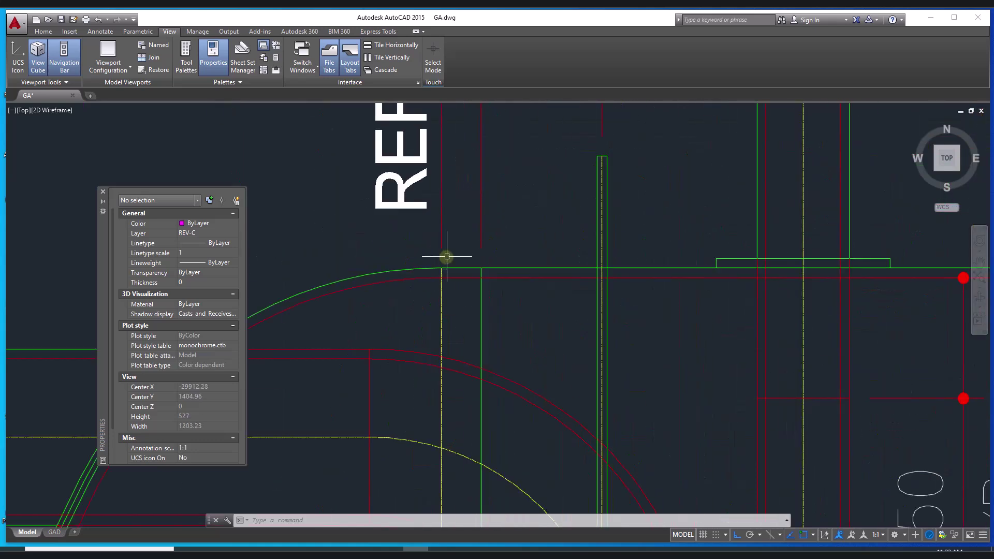
left_click(482, 285)
middle_click_drag(514, 225, 548, 400)
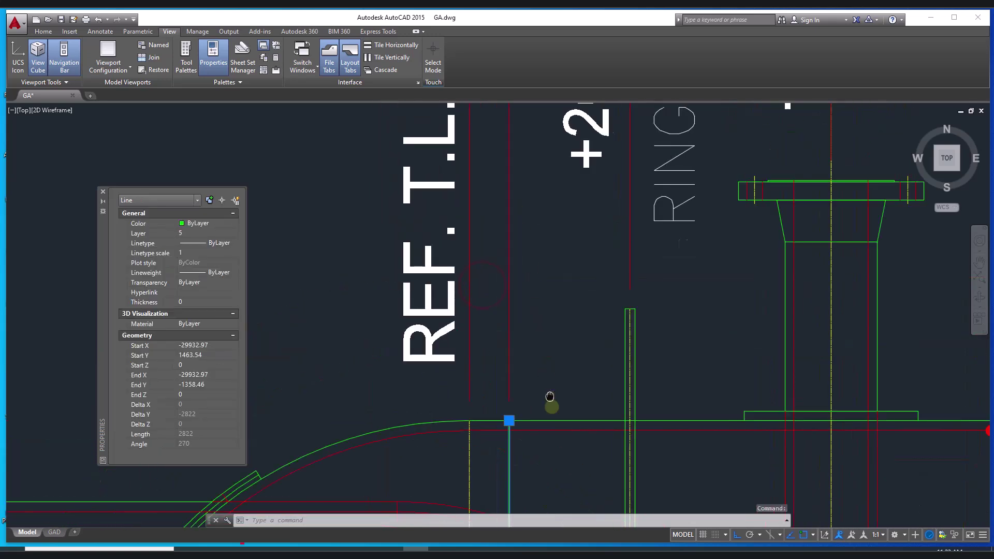
scroll(548, 404, "down", 2)
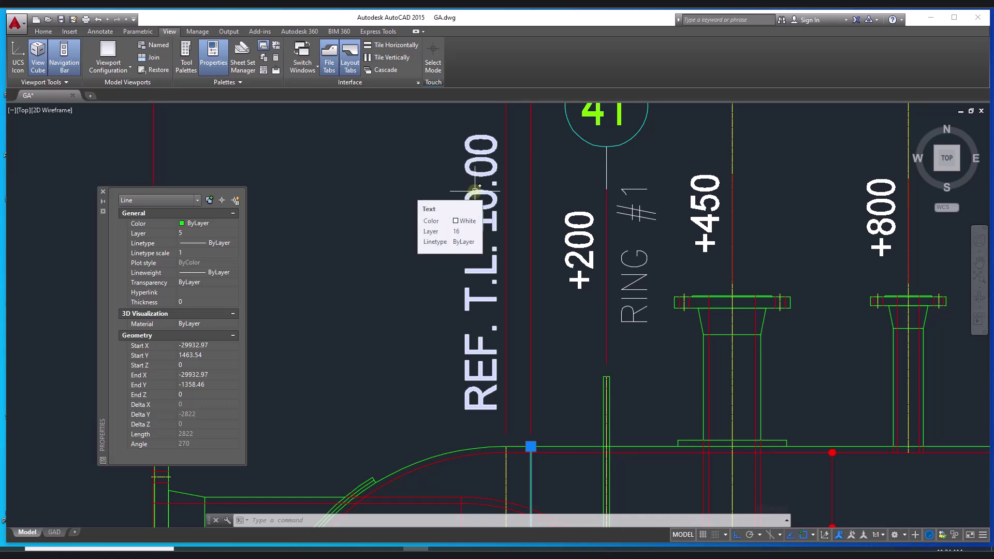
scroll(475, 191, "down", 4)
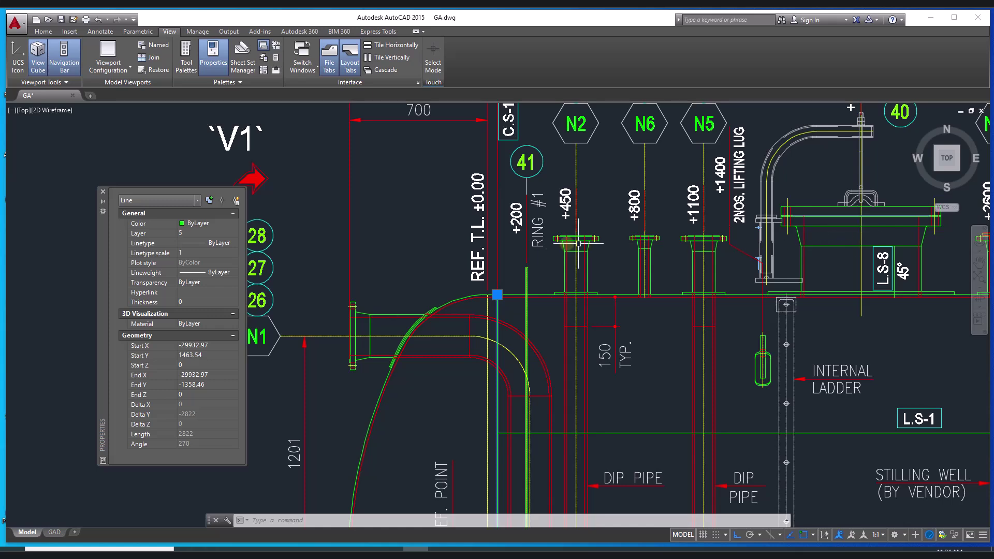
mouse_move(444, 238)
middle_mouse_down()
mouse_move(440, 394)
mouse_move(505, 153)
mouse_move(524, 185)
middle_mouse_up()
mouse_move(513, 395)
middle_mouse_down()
mouse_move(543, 452)
mouse_move(550, 558)
middle_mouse_up()
key("Escape")
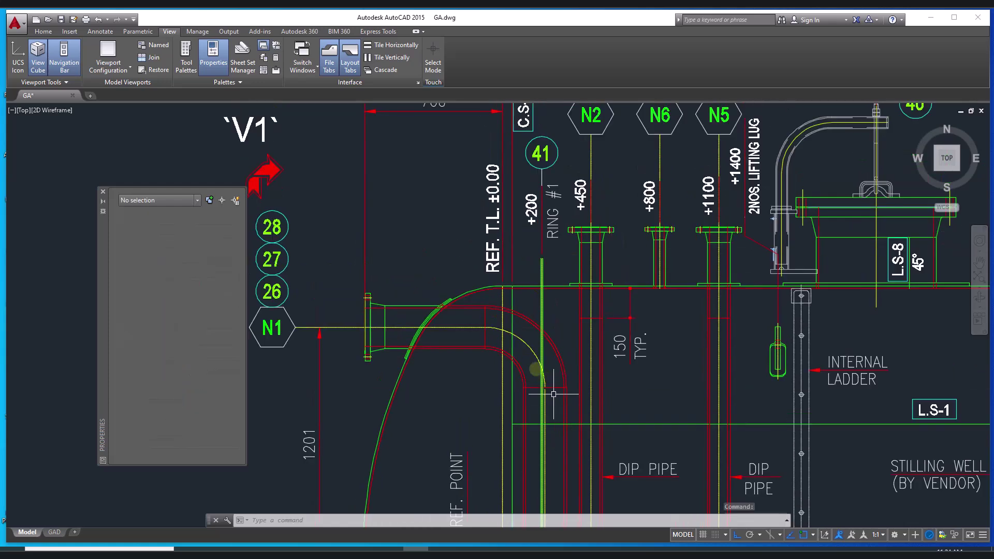
middle_click_drag(554, 395, 528, 249)
middle_click_drag(524, 318, 523, 212)
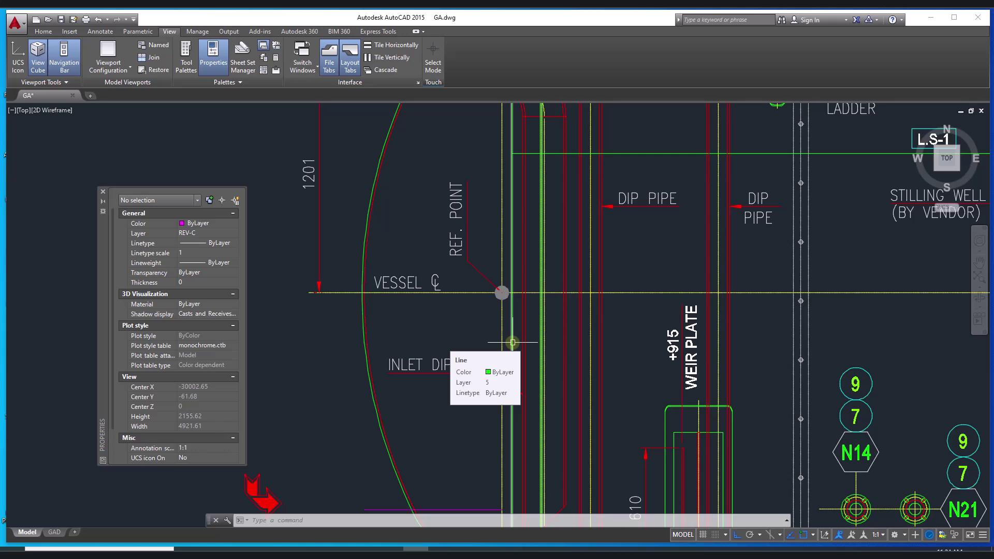
middle_click_drag(513, 342, 484, 439)
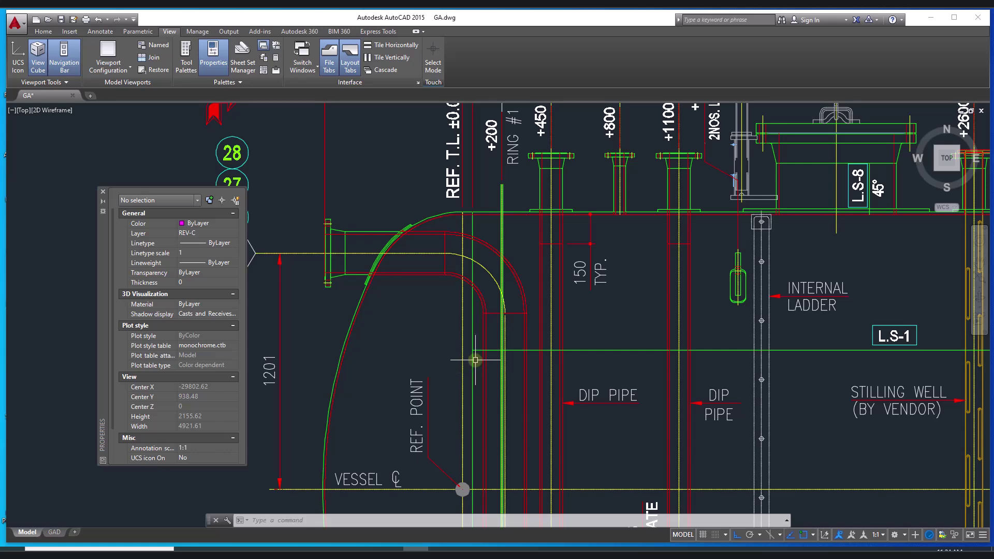
scroll(475, 360, "down", 4)
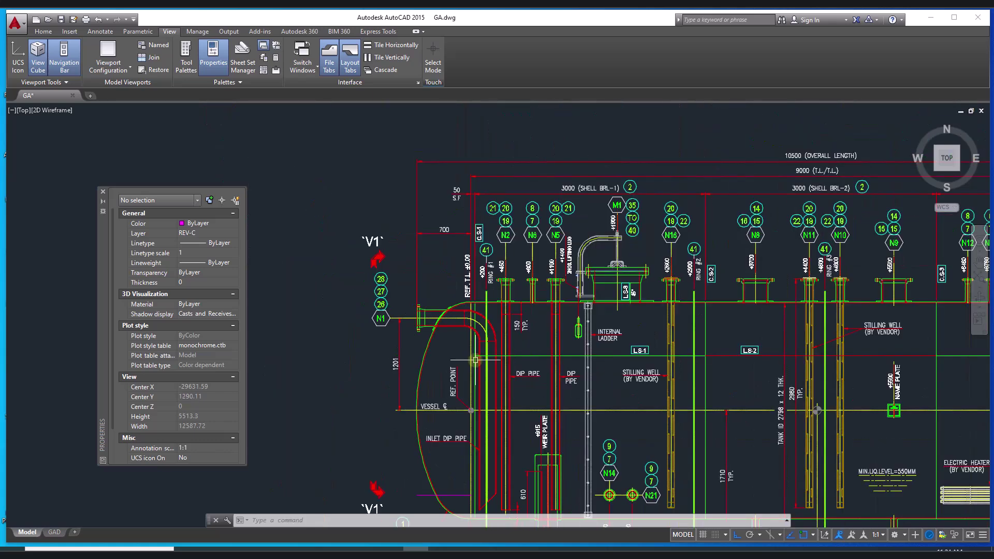
Select the longitudinal seam line L.S-1 in the elevation and inspect its extent along the first shell section
left_click(531, 356)
scroll(676, 367, "up", 7)
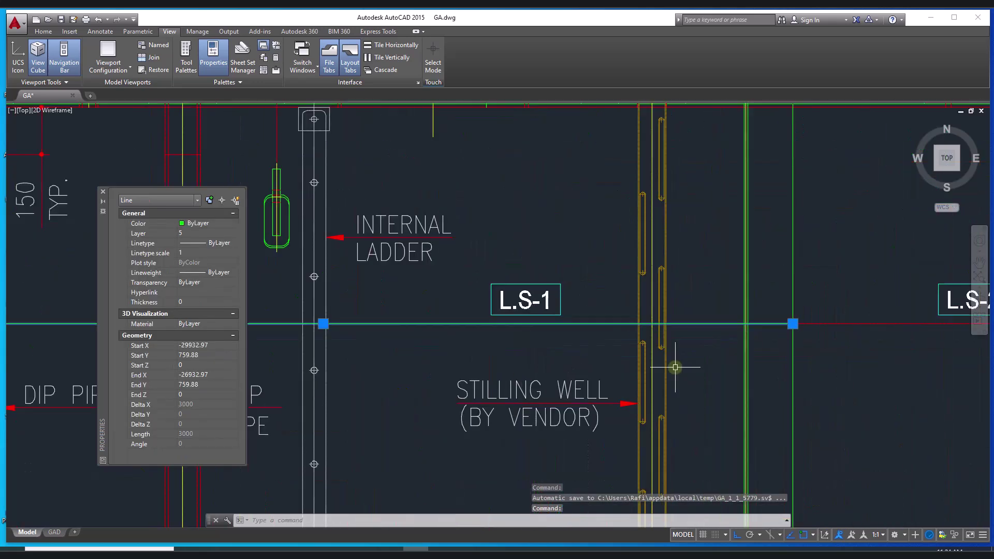
scroll(675, 367, "down", 7)
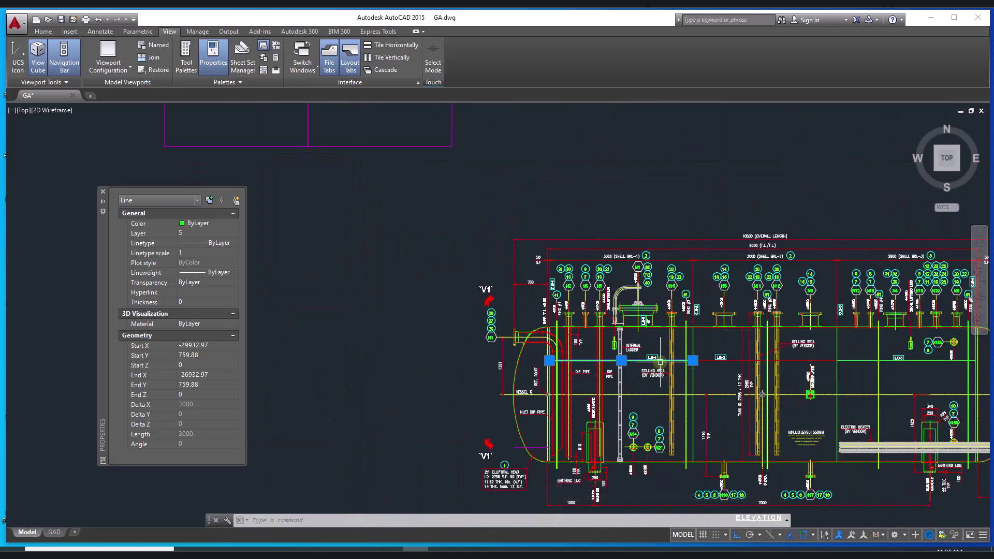
mouse_move(611, 371)
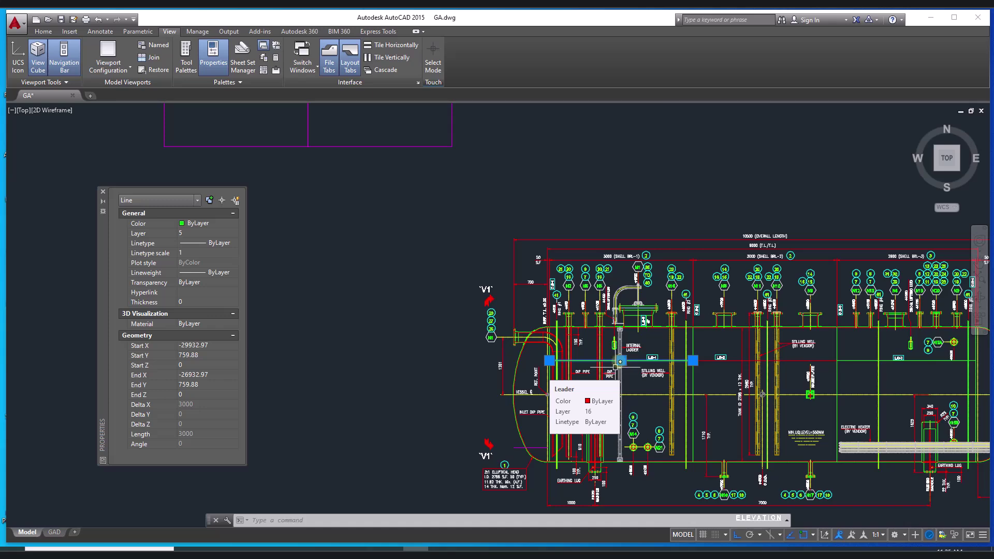
Locate the L.S-1 and L.S-3 seam mark on the shell circle in the end view and inspect its orientation
scroll(617, 367, "down", 4)
scroll(897, 302, "up", 7)
scroll(898, 302, "up", 3)
middle_click_drag(839, 337, 642, 271)
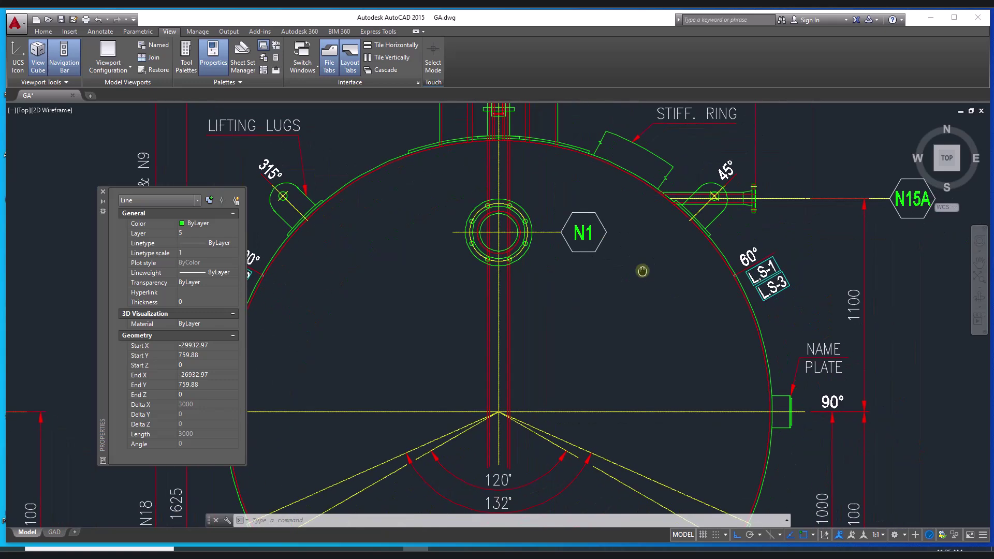
scroll(767, 267, "up", 6)
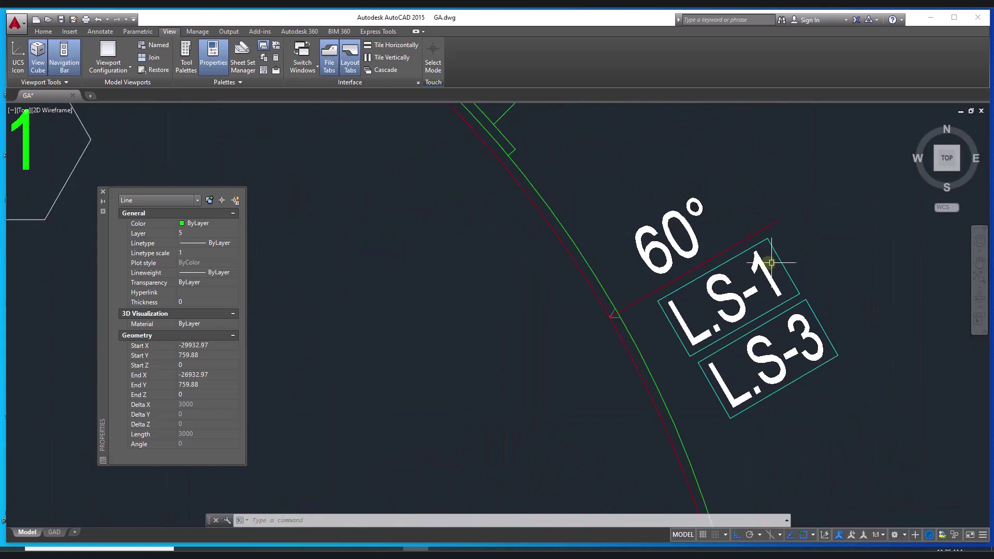
scroll(636, 314, "up", 4)
scroll(576, 392, "down", 2)
scroll(575, 391, "down", 5)
scroll(649, 337, "up", 4)
scroll(649, 337, "down", 10)
Inspect where seams L.S-1 and L.S-2 meet circumferential seam C.S-2 in the elevation, and clear the selection
mouse_move(733, 333)
middle_mouse_down()
mouse_move(670, 342)
mouse_move(902, 320)
middle_mouse_up()
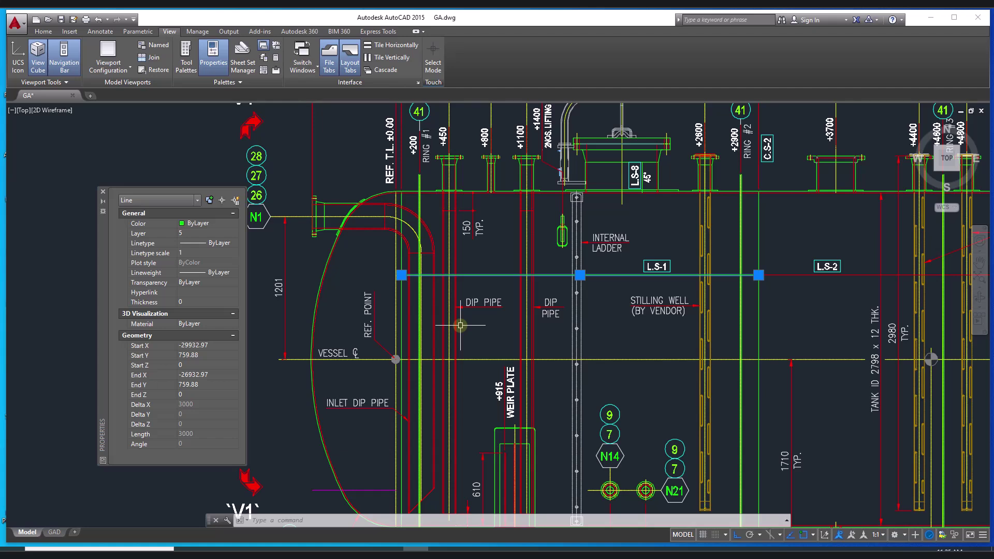
middle_click_drag(596, 342, 514, 339)
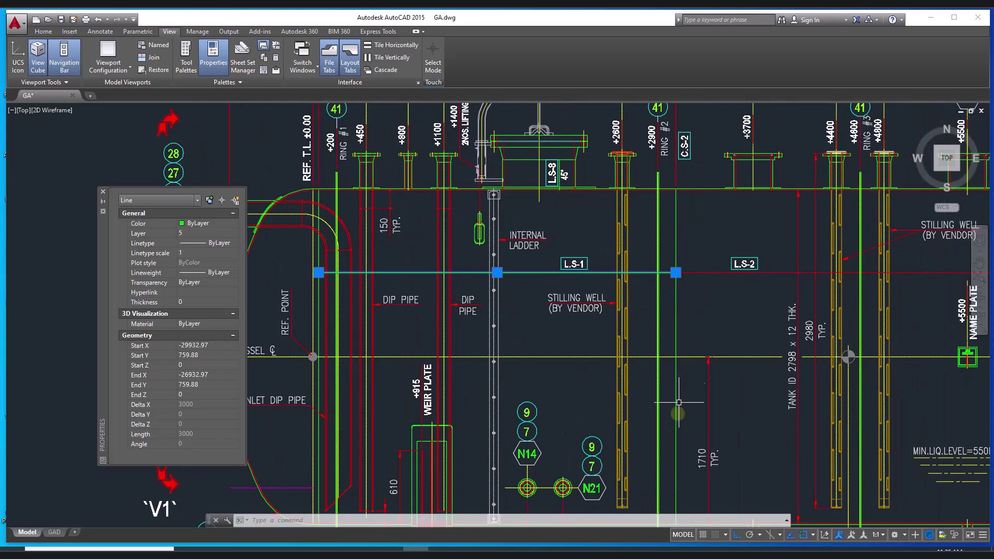
scroll(681, 153, "up", 8)
mouse_move(688, 151)
middle_mouse_down()
mouse_move(642, 271)
mouse_move(575, 214)
middle_mouse_up()
scroll(573, 213, "down", 6)
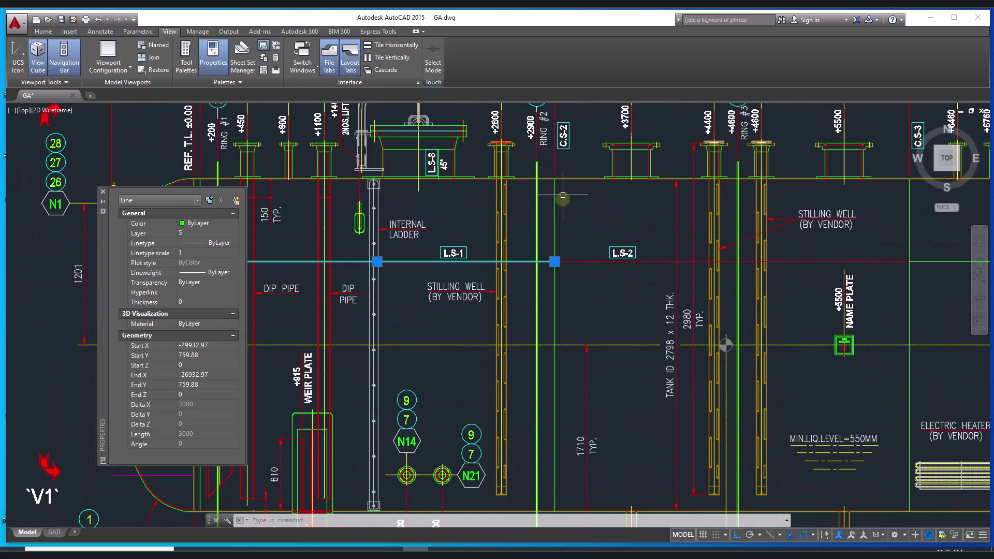
mouse_move(619, 283)
middle_mouse_down()
mouse_move(540, 295)
mouse_move(694, 282)
middle_mouse_up()
scroll(540, 295, "up", 7)
key("Escape")
scroll(329, 289, "up", 6)
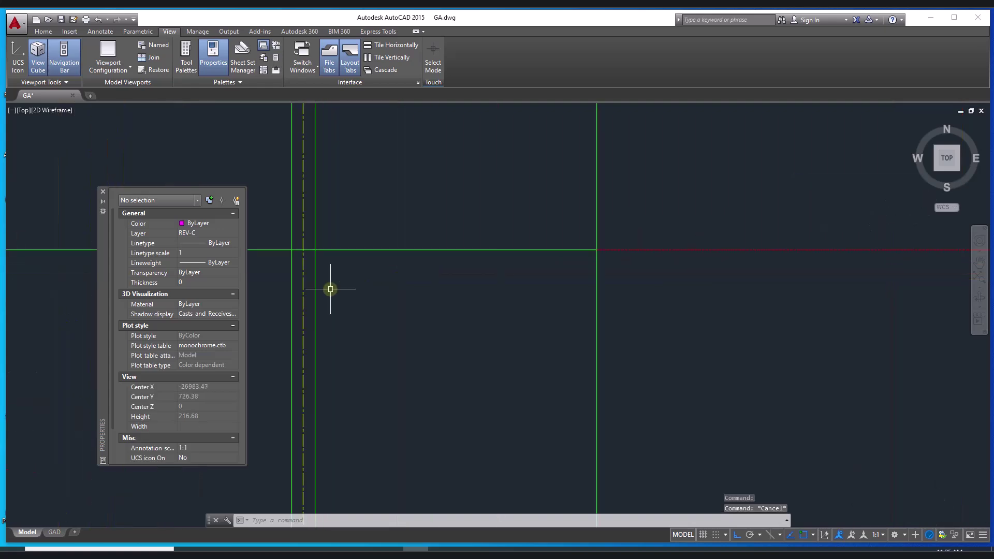
scroll(549, 267, "down", 10)
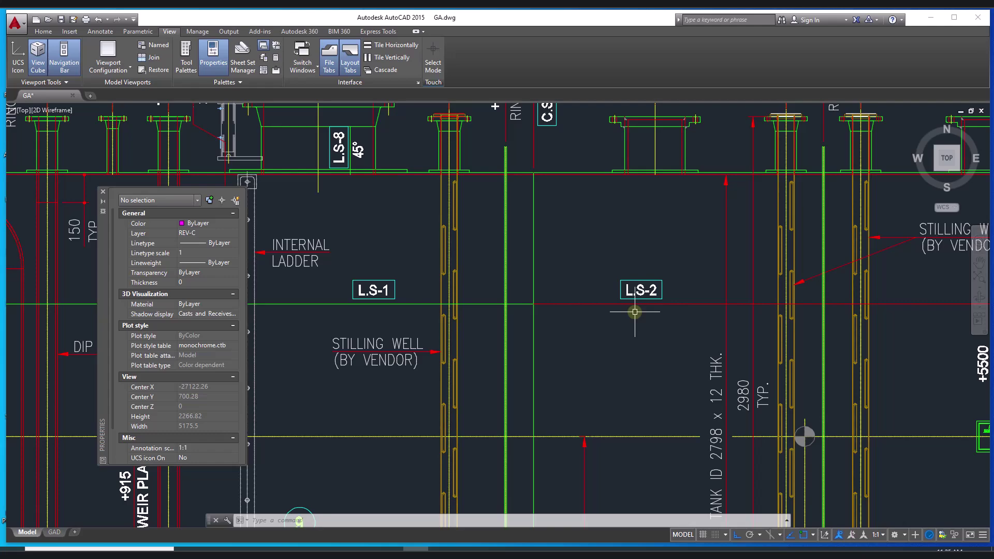
Compare the hidden L.S-2 seam in the elevation with its mark on the shell circle in the end view
scroll(706, 278, "down", 6)
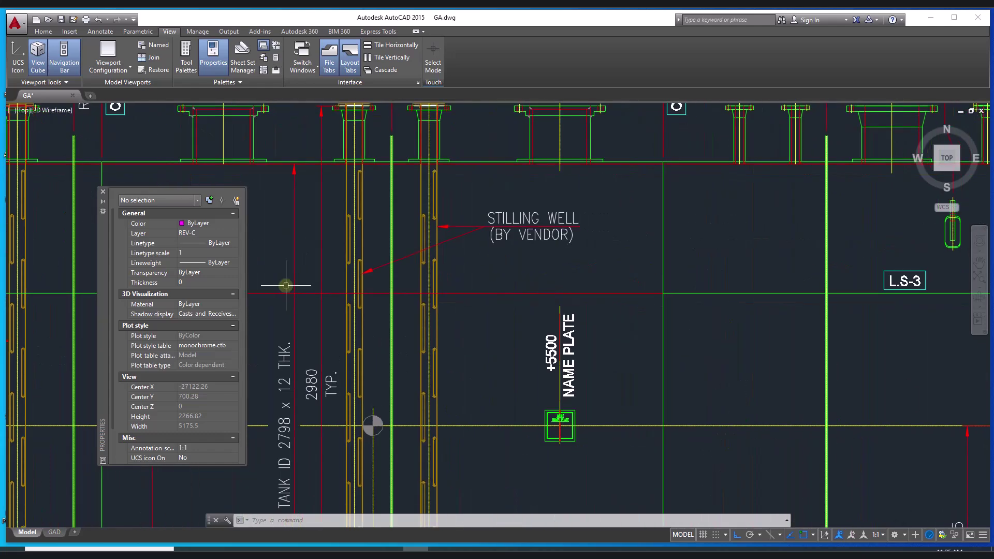
scroll(631, 270, "up", 10)
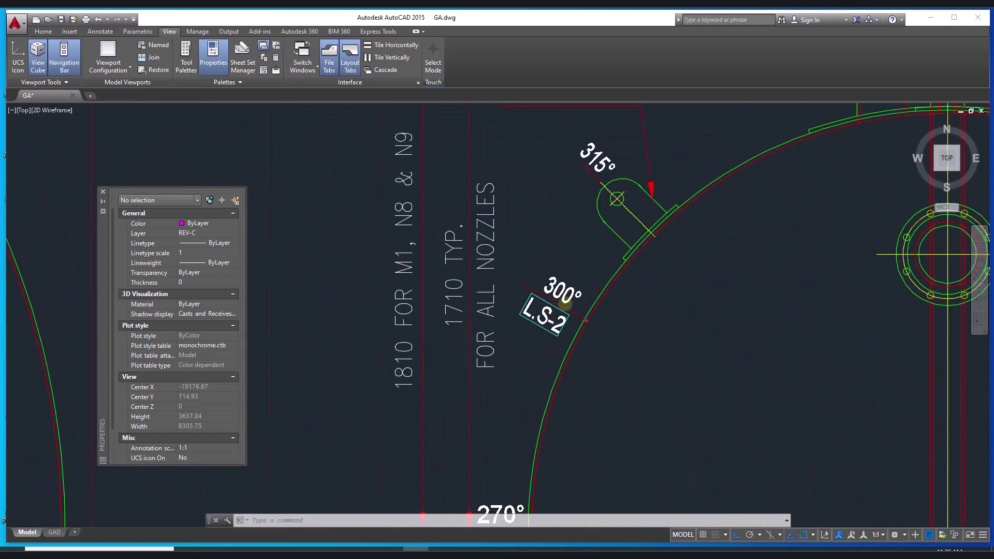
scroll(565, 305, "down", 12)
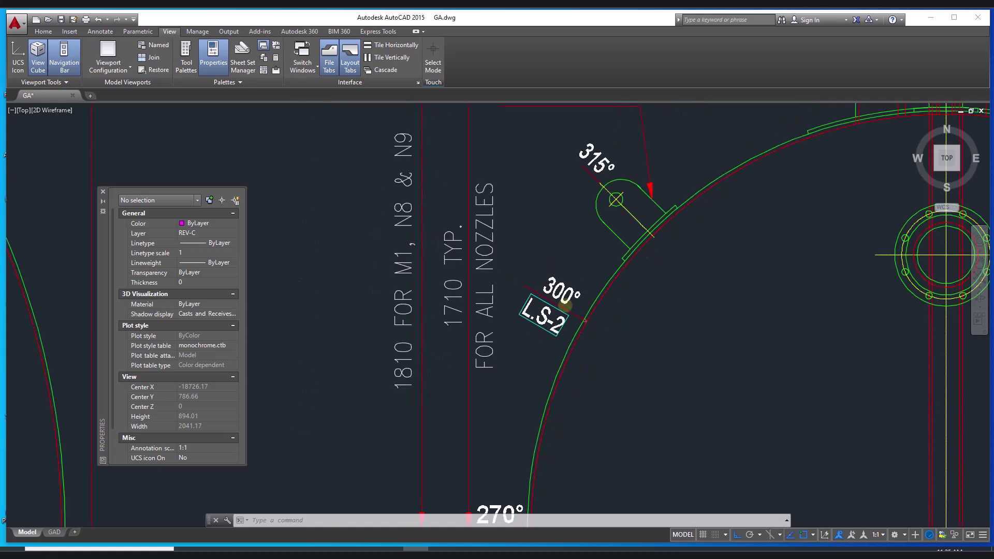
middle_click_drag(425, 332, 735, 338)
scroll(735, 301, "up", 8)
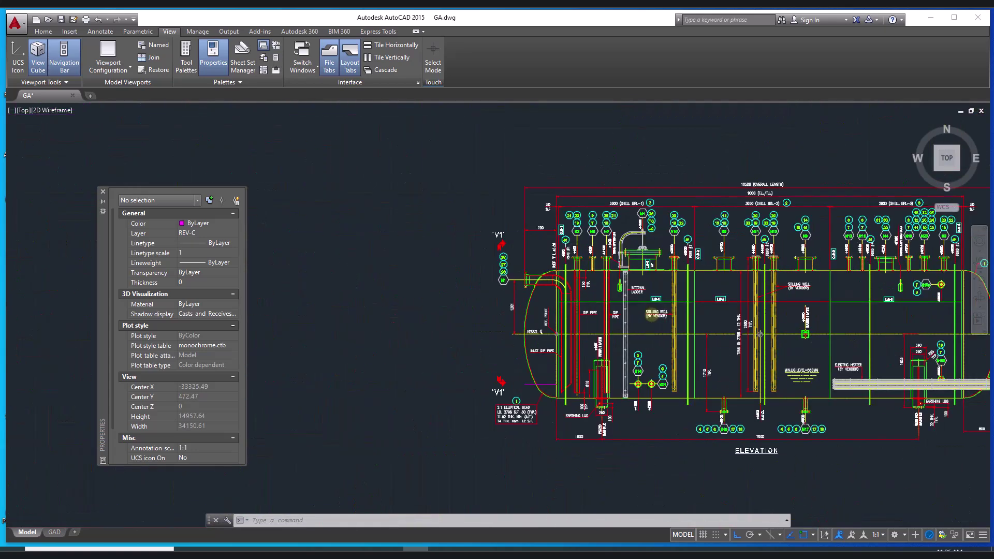
middle_click_drag(683, 267, 436, 281)
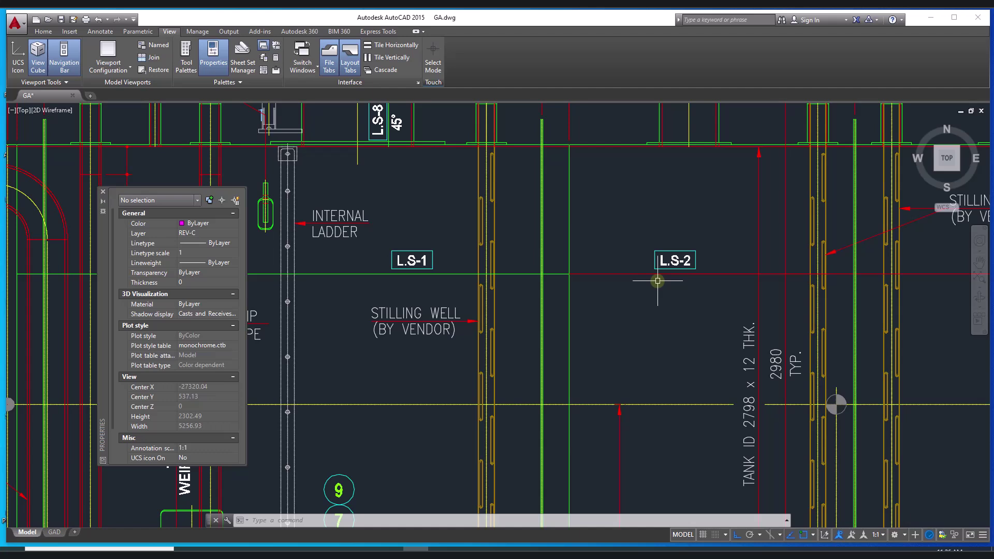
Trace longitudinal seam L.S-2 to circumferential seam C.S-3 and follow L.S-3 along the third shell section in the elevation
middle_click_drag(710, 306, 534, 319)
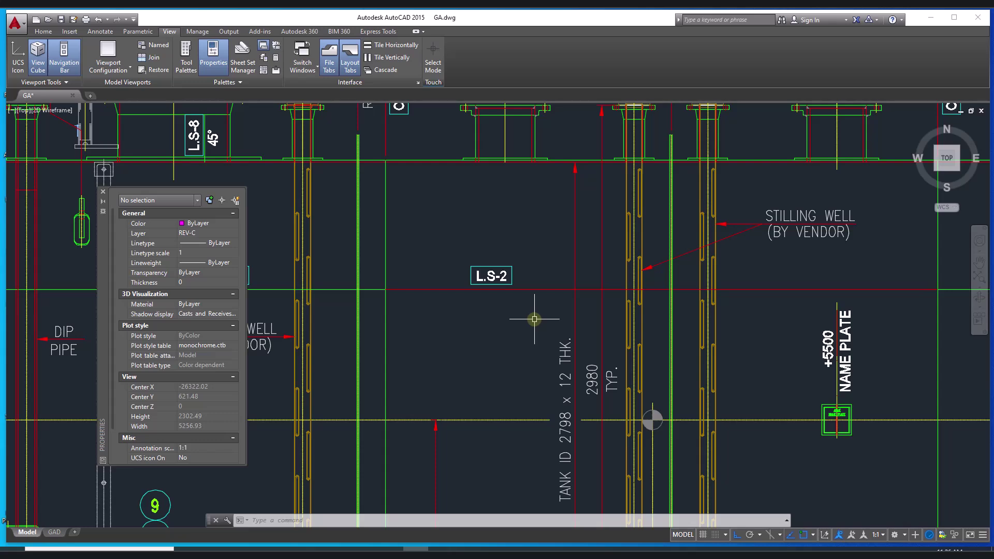
middle_click_drag(589, 317, 412, 331)
middle_click_drag(722, 357, 670, 468)
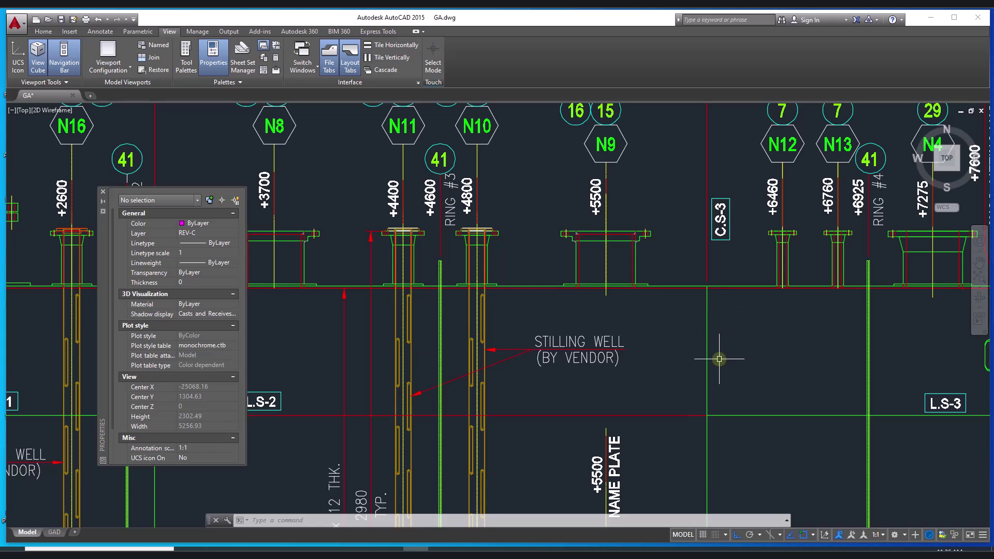
middle_click_drag(720, 359, 606, 231)
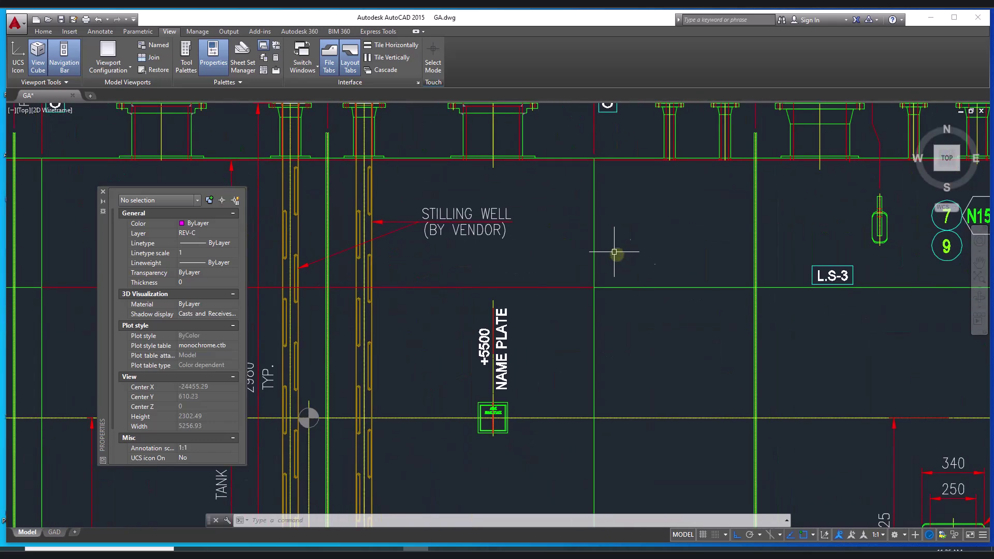
middle_click_drag(839, 280, 654, 270)
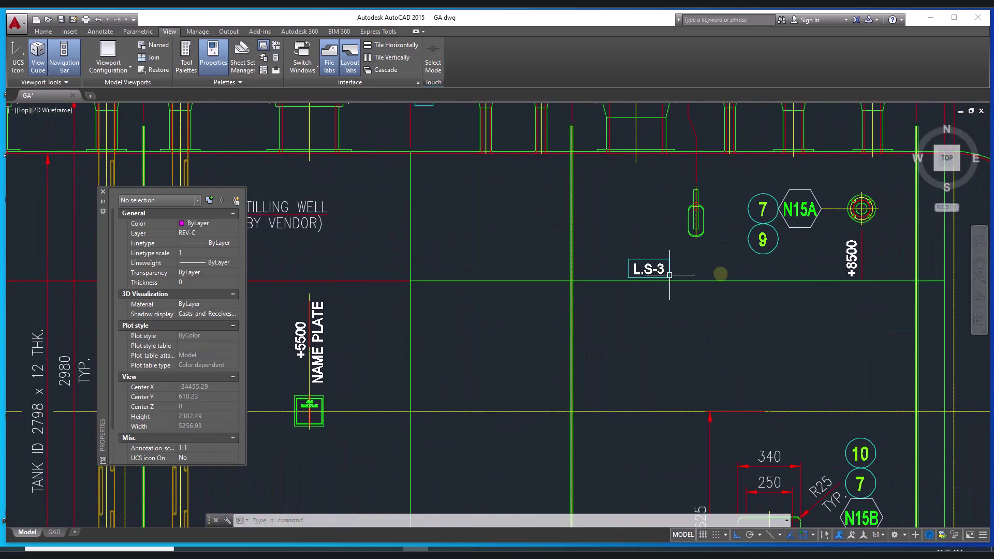
scroll(734, 276, "down", 3)
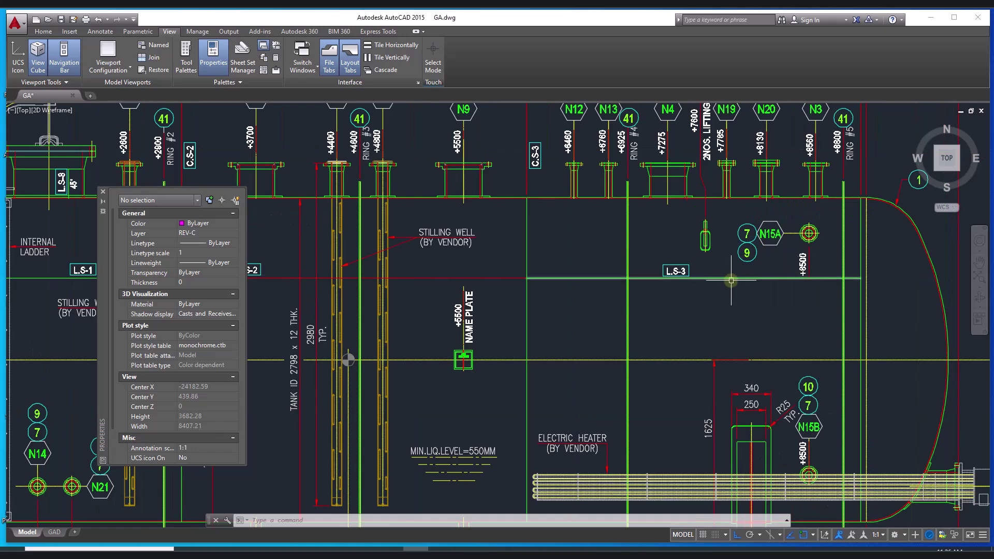
middle_click_drag(802, 280, 687, 268)
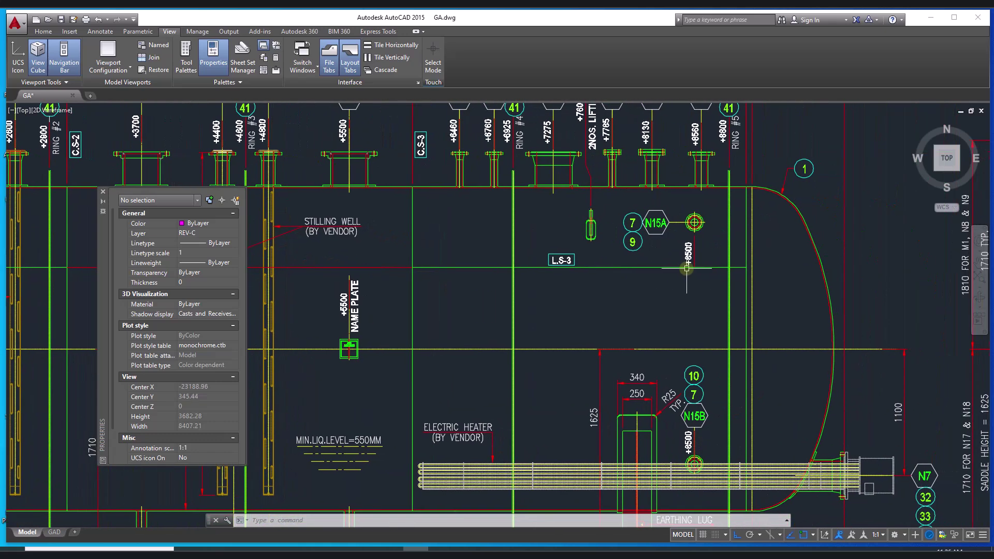
Review the positions of seams L.S-1, L.S-2 and L.S-3 across the three shell sections in the full elevation
scroll(687, 268, "down", 3)
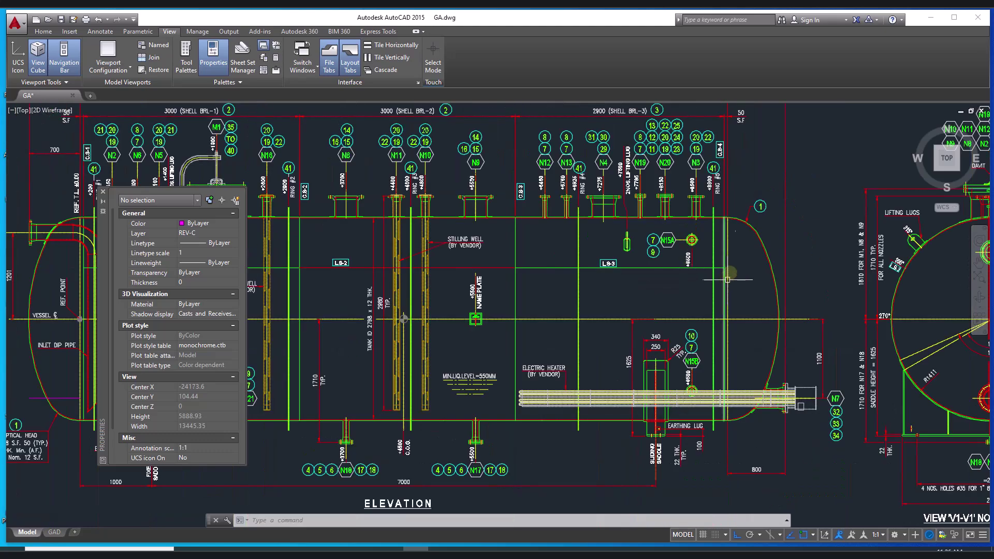
middle_click_drag(566, 291, 745, 273)
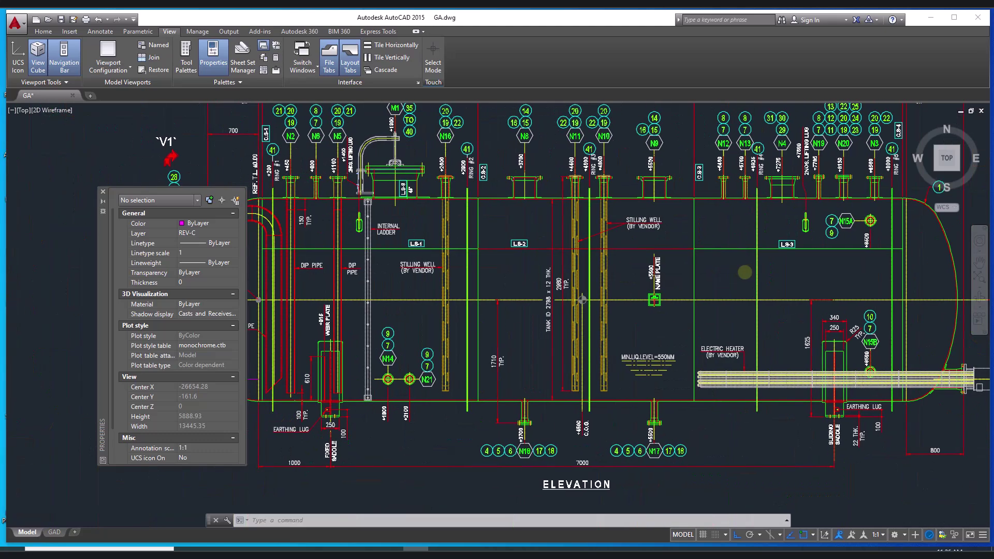
scroll(745, 272, "down", 4)
scroll(671, 272, "up", 2)
scroll(670, 272, "up", 2)
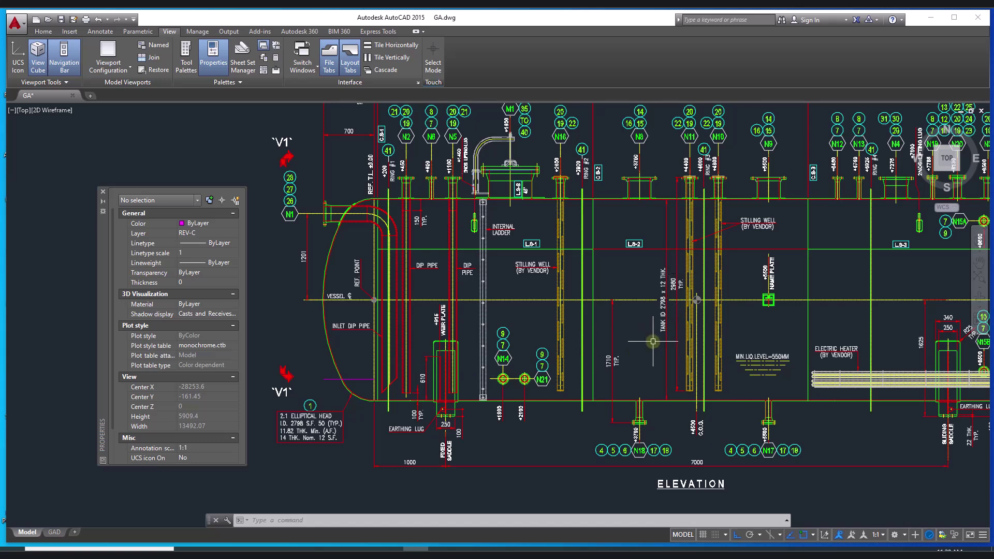
mouse_move(648, 240)
middle_mouse_down()
mouse_move(656, 299)
mouse_move(710, 320)
middle_mouse_up()
middle_click_drag(710, 360, 666, 239)
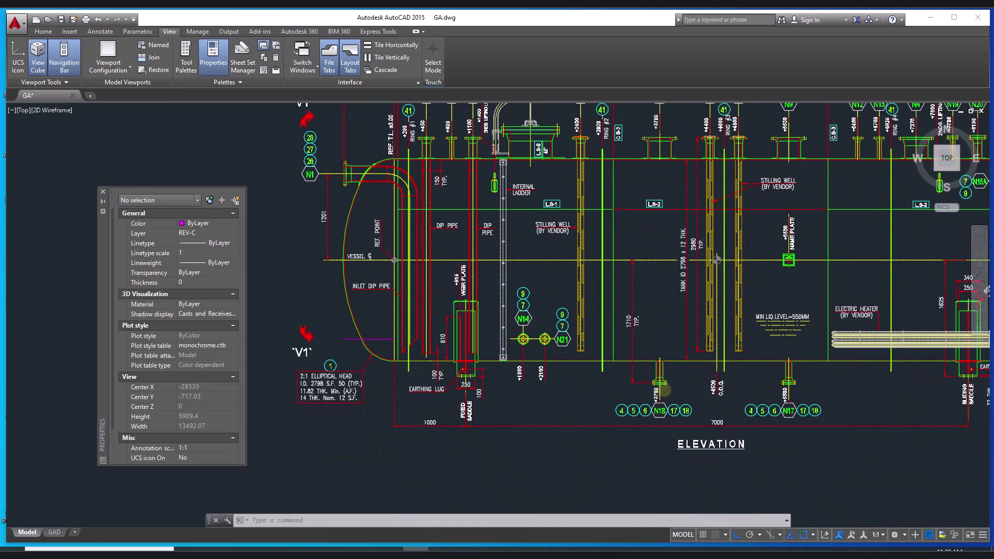
Inspect the neck, weld-neck flange and blind flange of bottom nozzle N18 at +3700, where it joins the shell
scroll(664, 390, "up", 4)
scroll(664, 390, "up", 6)
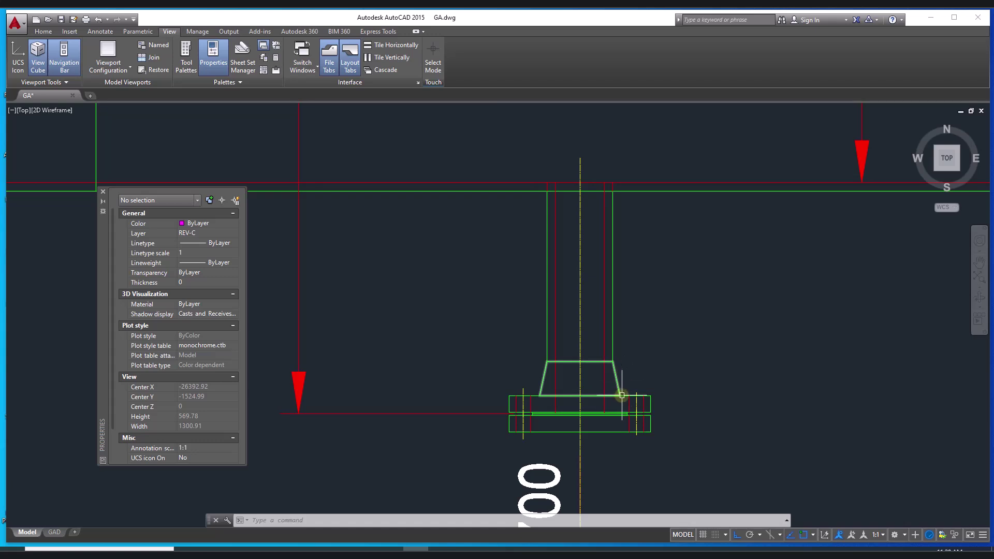
mouse_move(647, 191)
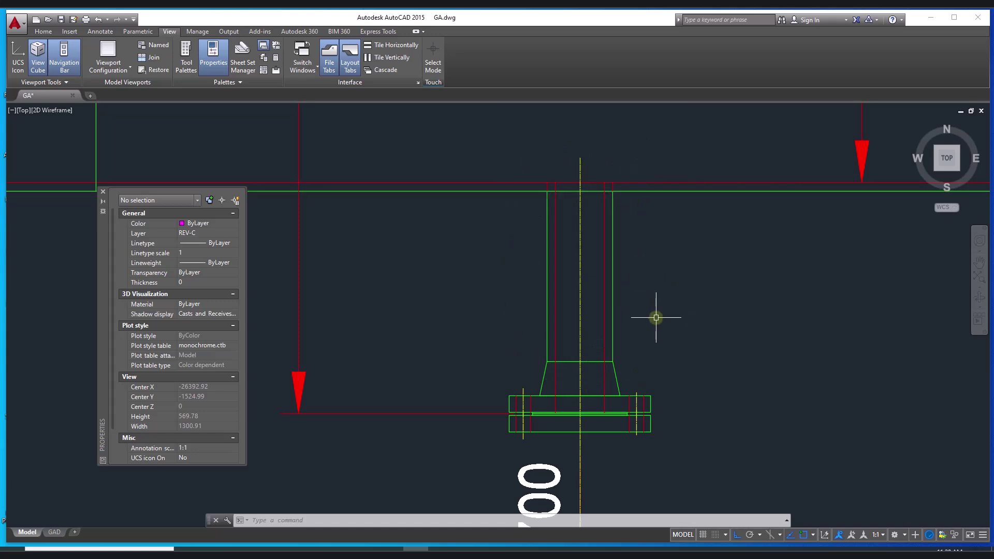
middle_click_drag(659, 321, 654, 224)
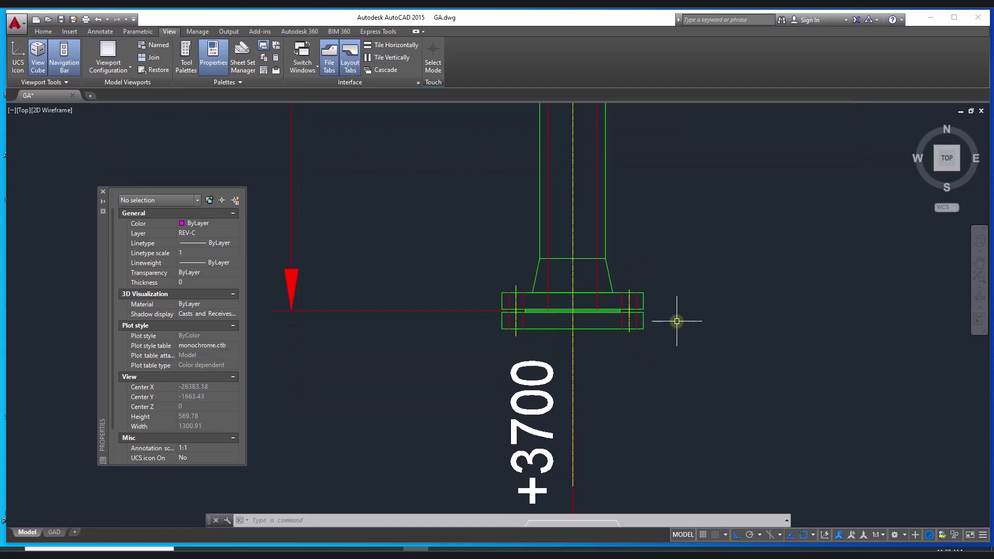
mouse_move(666, 349)
middle_mouse_down()
mouse_move(715, 216)
mouse_move(698, 259)
mouse_move(282, 366)
middle_mouse_up()
scroll(714, 220, "down", 4)
scroll(671, 329, "down", 6)
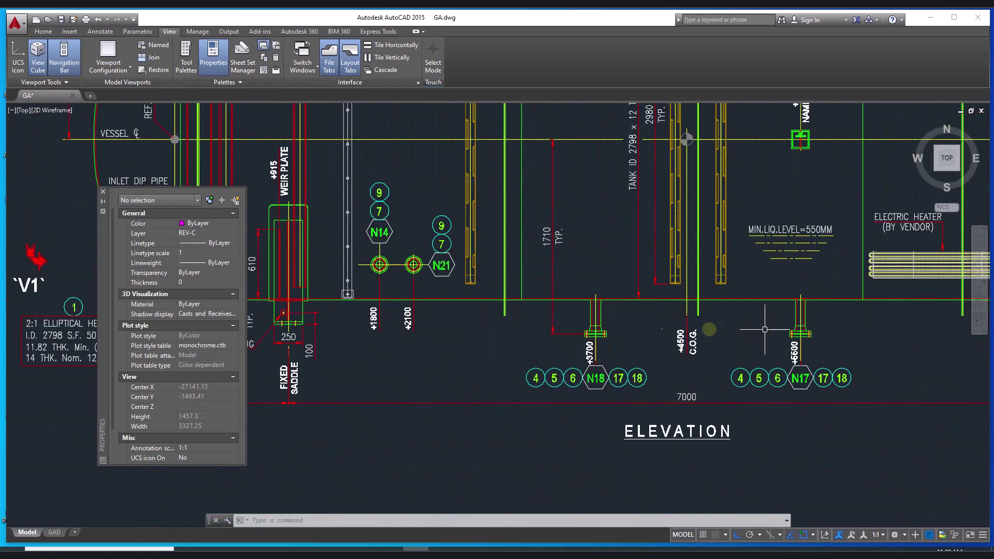
Inspect top nozzle N8 at +3700, including its flange, neck and reinforcing pad on the shell
middle_click_drag(478, 290, 451, 434)
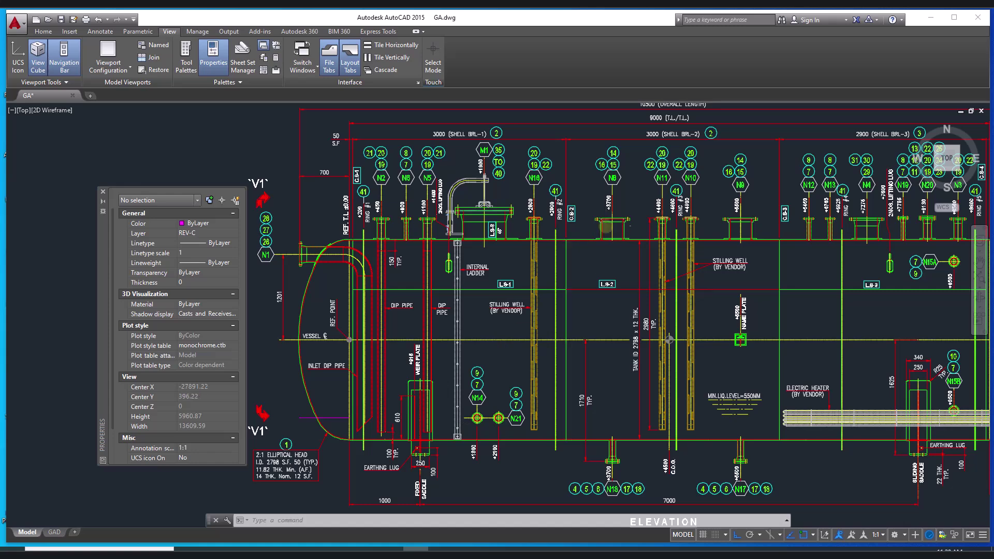
scroll(606, 226, "up", 6)
middle_click_drag(606, 226, 581, 277)
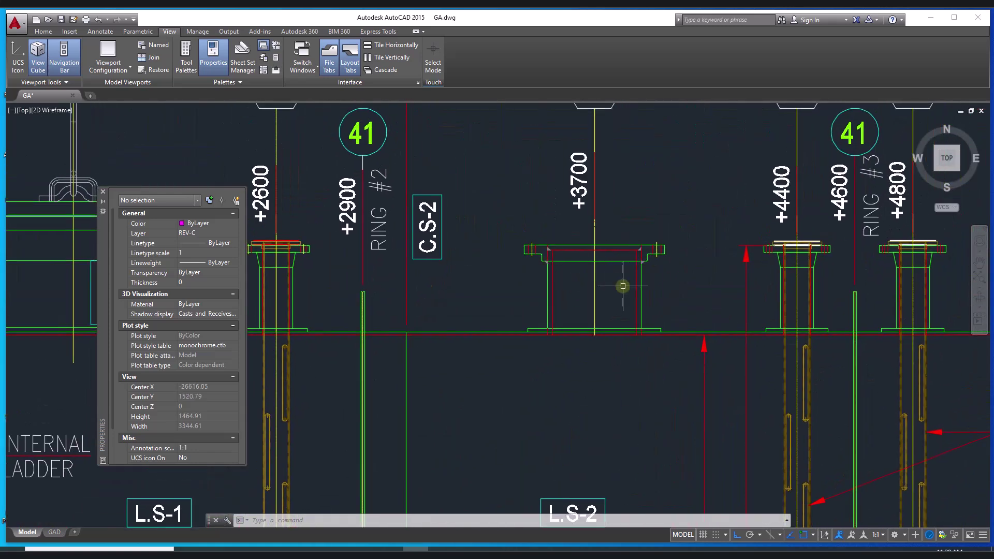
scroll(623, 284, "up", 2)
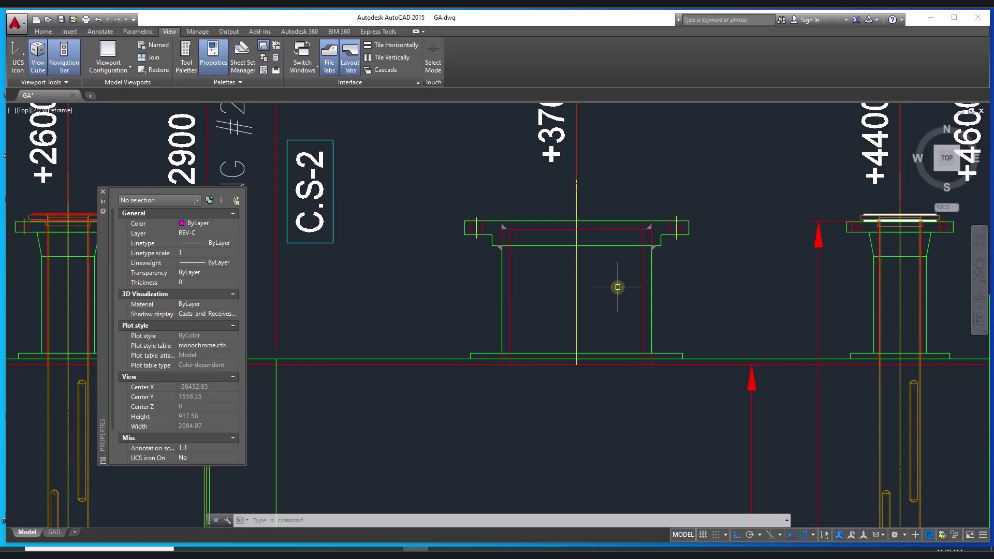
mouse_move(688, 283)
middle_mouse_down()
mouse_move(543, 290)
mouse_move(655, 257)
mouse_move(826, 247)
middle_mouse_up()
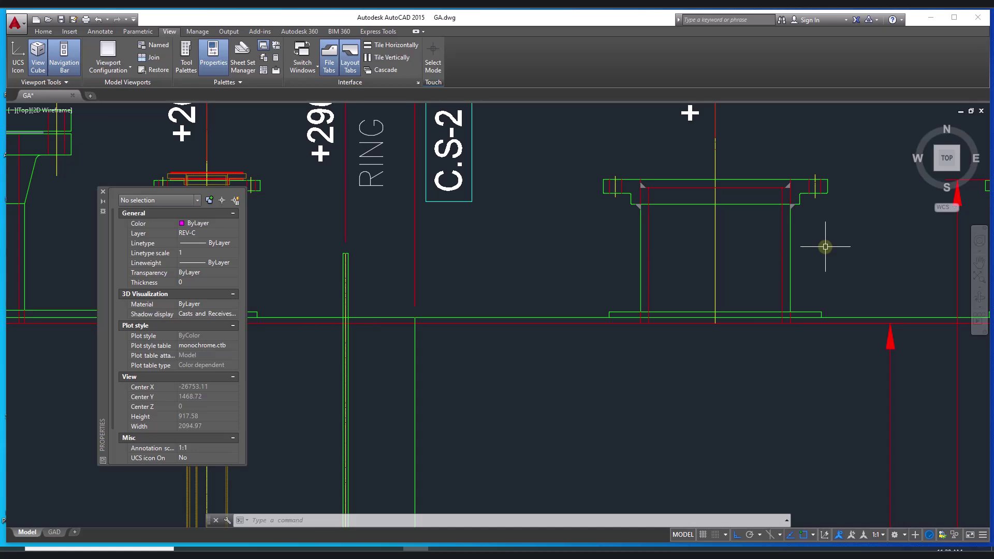
scroll(826, 247, "down", 5)
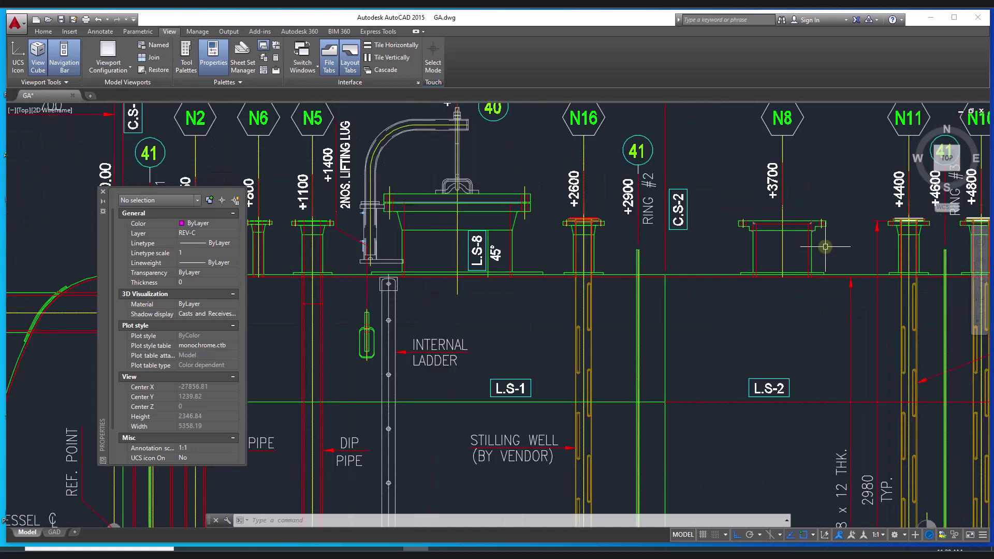
Compare the flange and neck details of nozzle N16 with those of nozzles N2, N6 and N5
scroll(634, 235, "up", 7)
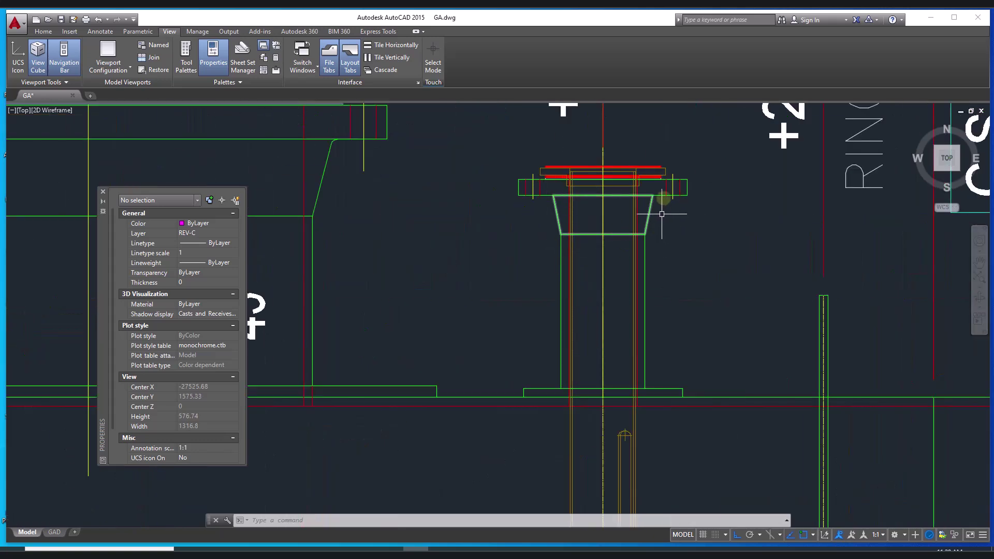
scroll(663, 164, "up", 6)
scroll(661, 182, "down", 12)
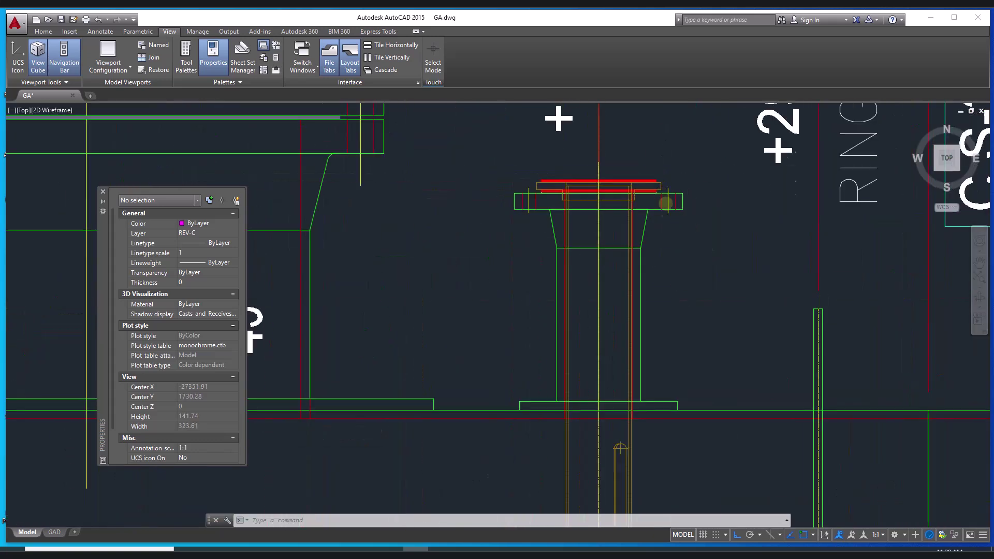
scroll(320, 237, "up", 5)
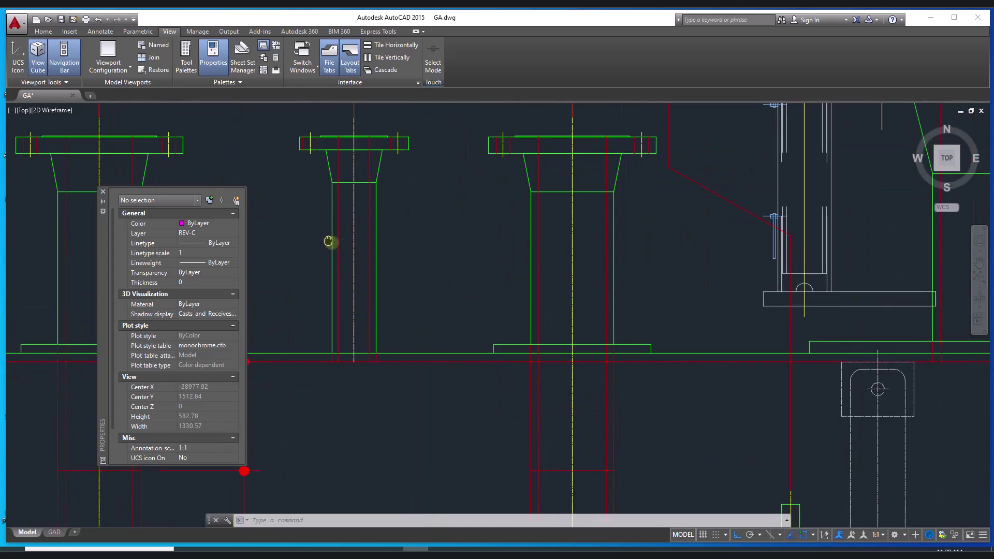
middle_click_drag(325, 240, 564, 304)
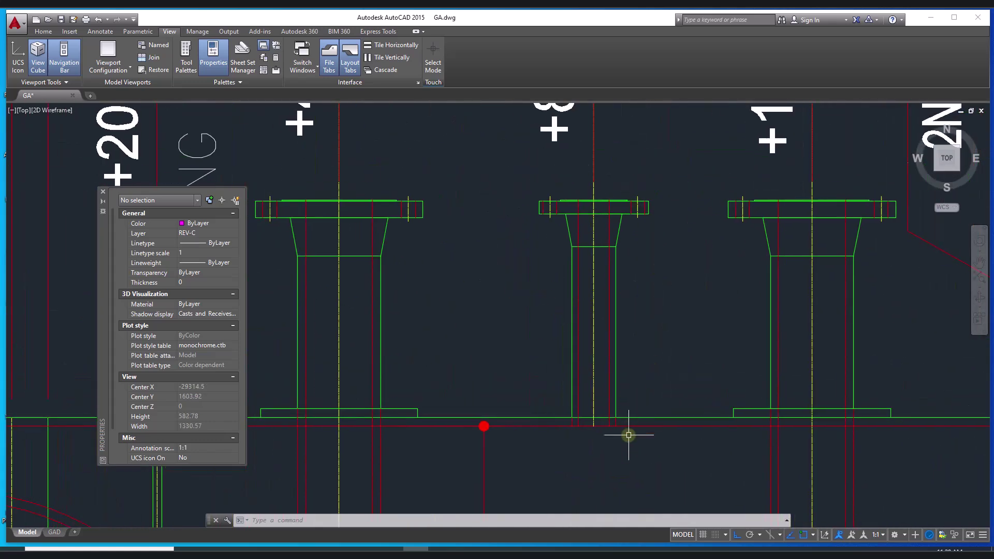
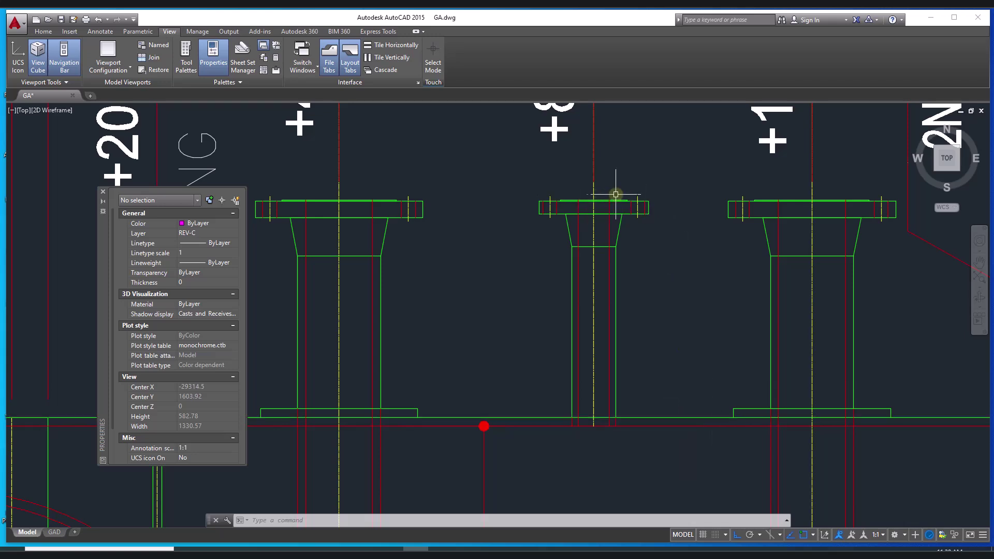
Add a vertical linear dimension from the flange face of nozzle N6 to the shell's outer surface
type("dli")
key("Return")
scroll(617, 195, "up", 10)
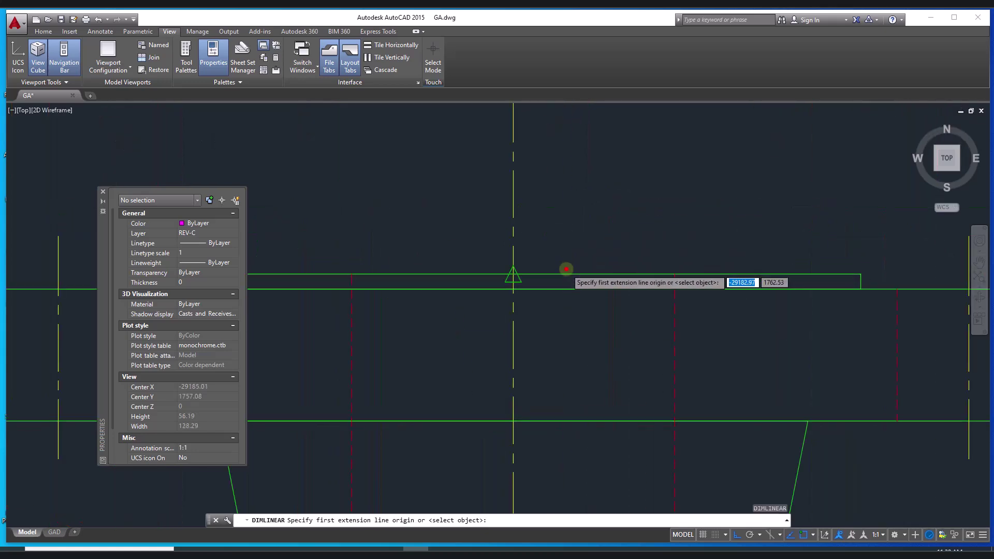
scroll(513, 275, "down", 12)
left_click(649, 259)
scroll(648, 406, "up", 3)
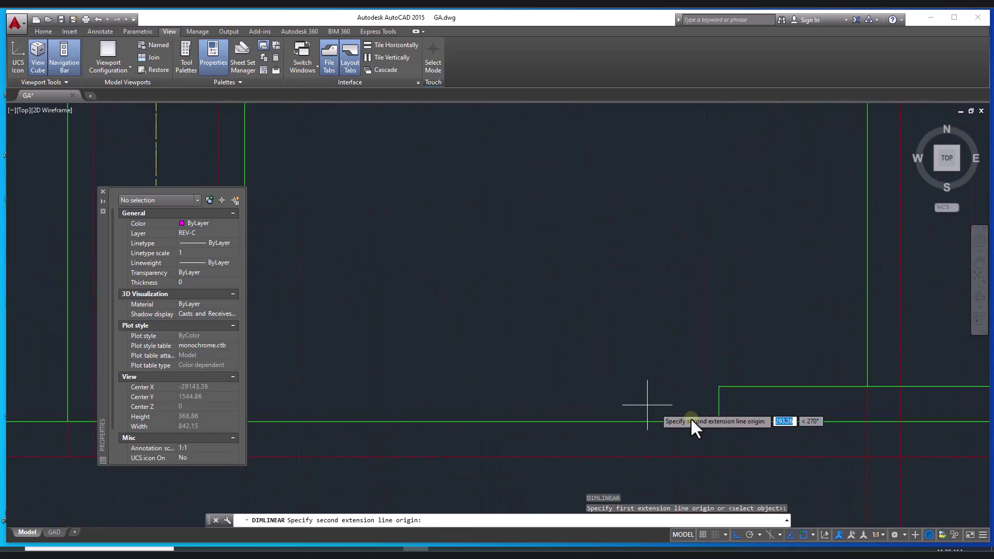
left_click(718, 417)
scroll(676, 335, "down", 1)
scroll(676, 334, "down", 8)
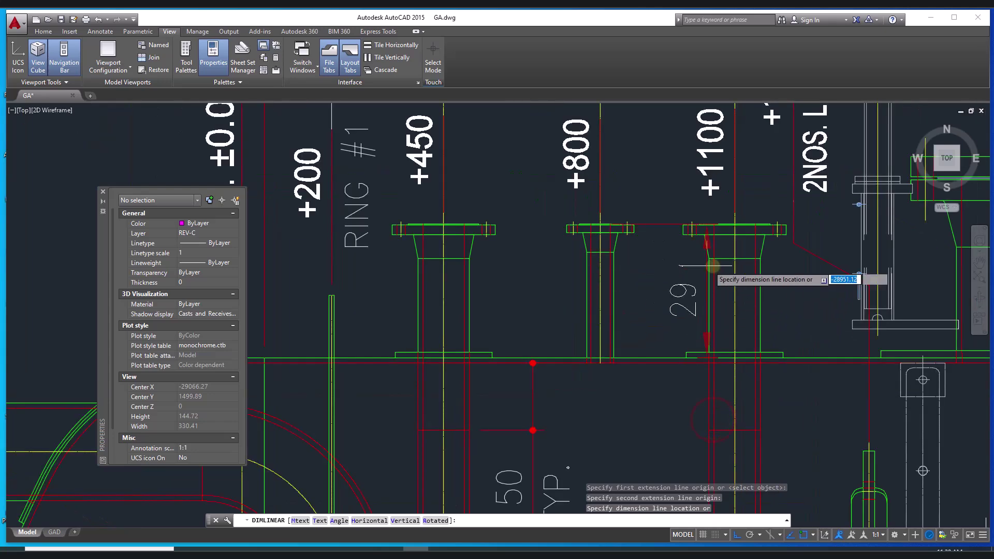
left_click(673, 292)
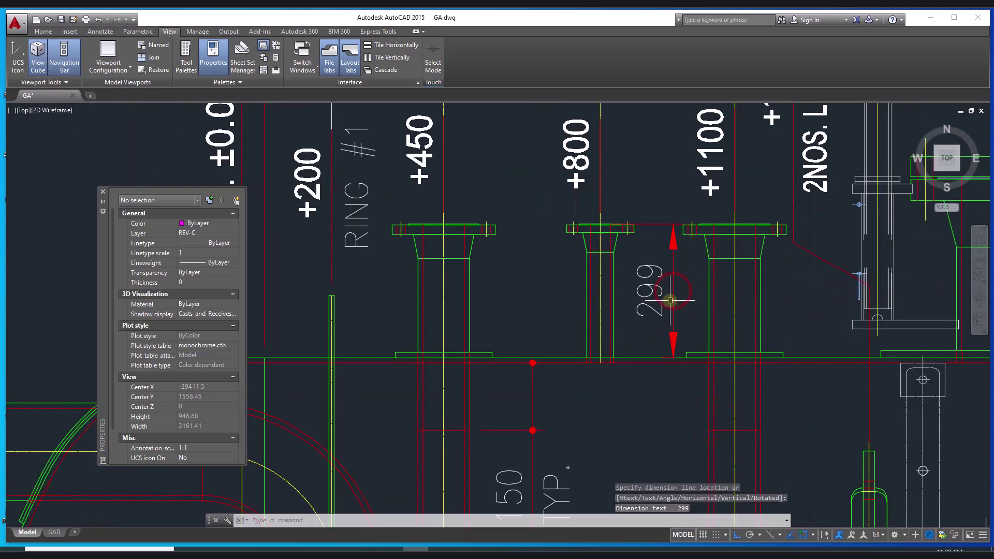
Check the height dimension beside nozzle N6 against the flange face, and delete that dimension
scroll(625, 223, "up", 12)
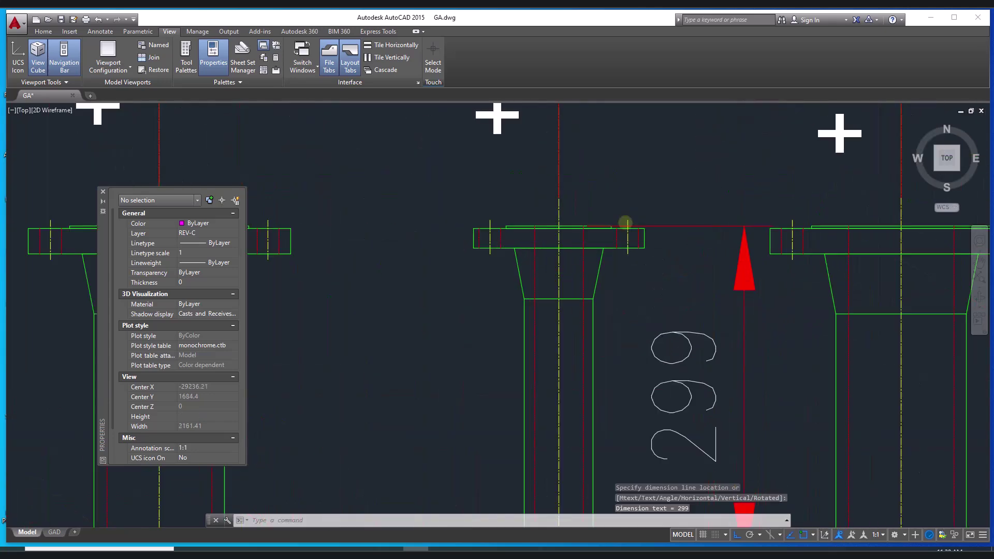
scroll(578, 231, "down", 14)
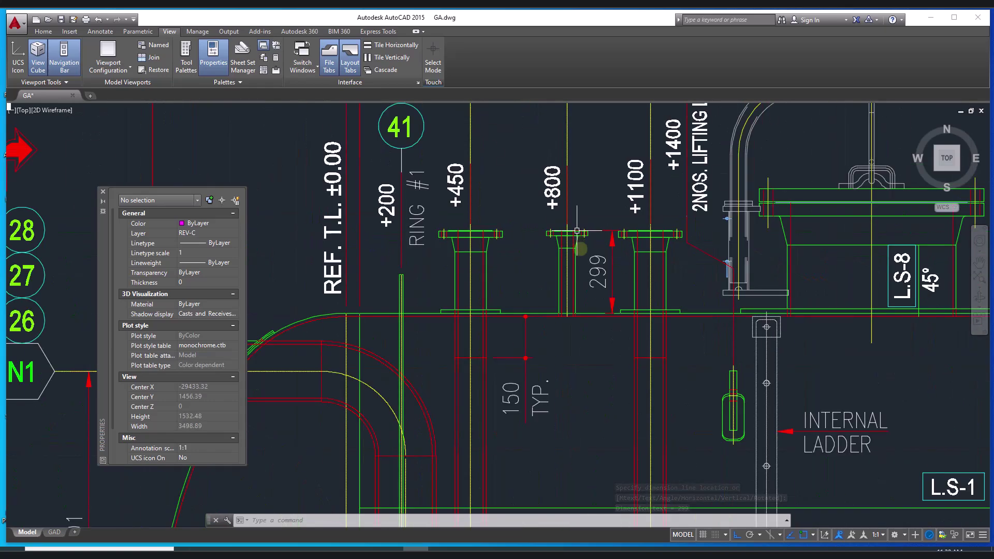
scroll(616, 276, "up", 4)
left_click(582, 285)
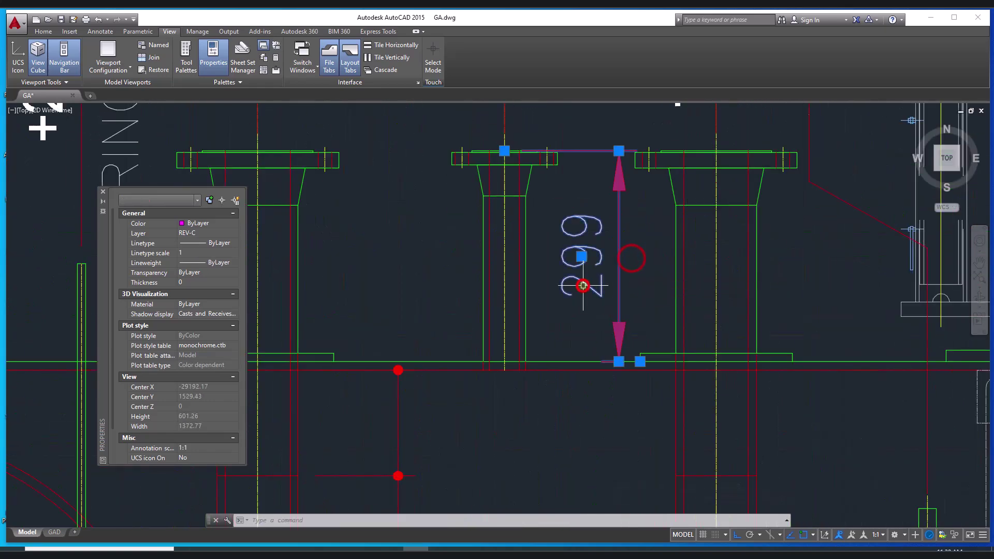
key("Delete")
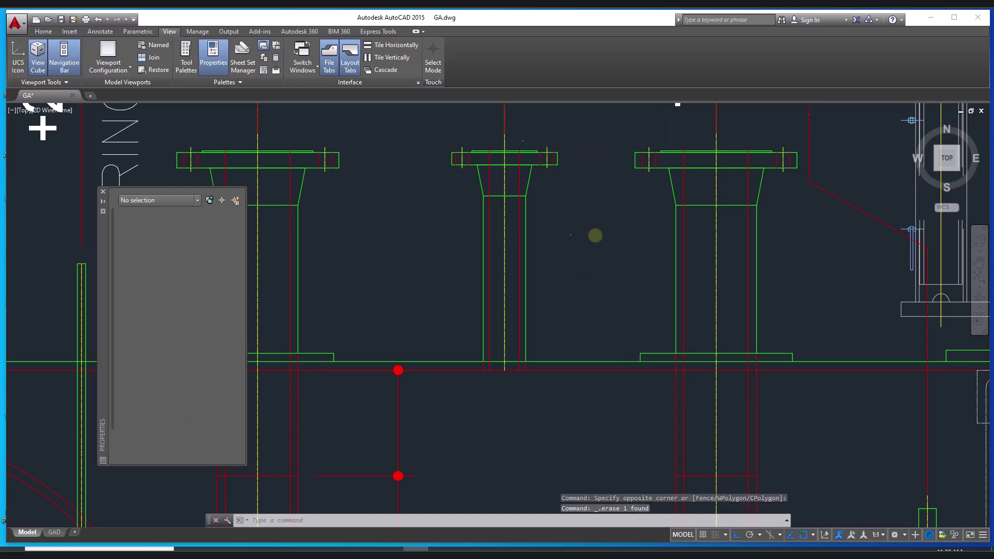
Inspect how the neck of nozzle N6 penetrates the shell wall and ends at the shell's inner surface
scroll(595, 231, "down", 4)
middle_click_drag(601, 244, 587, 286)
scroll(558, 265, "up", 4)
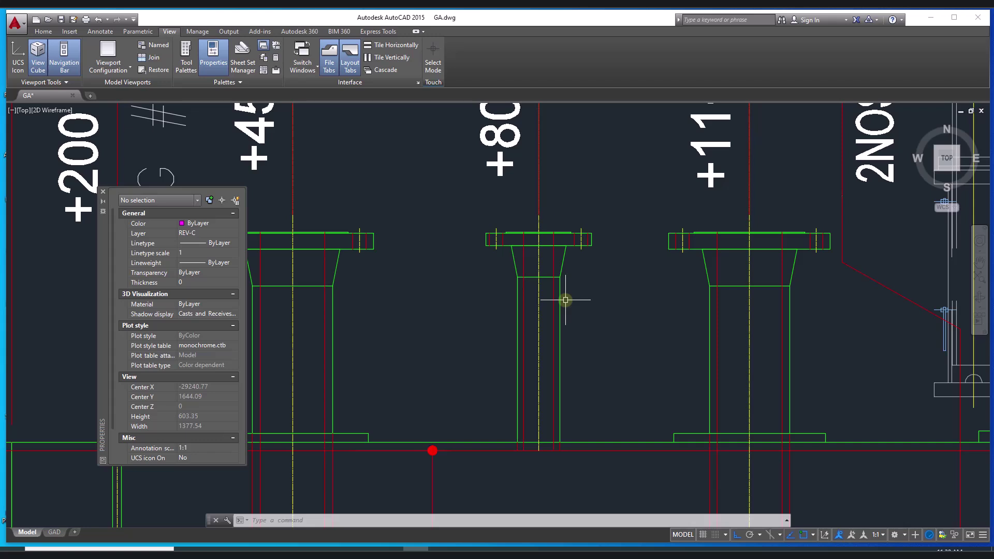
scroll(580, 409, "up", 4)
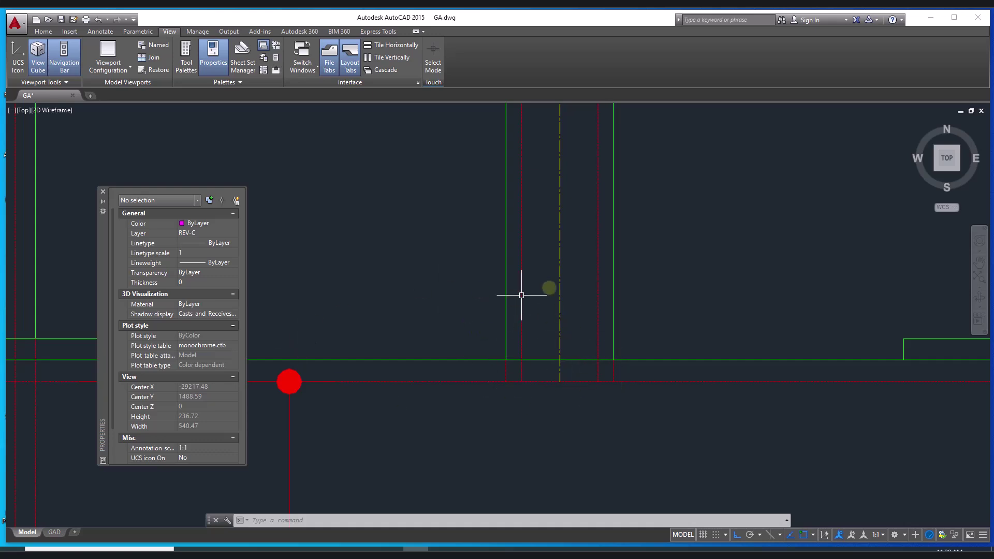
mouse_move(614, 382)
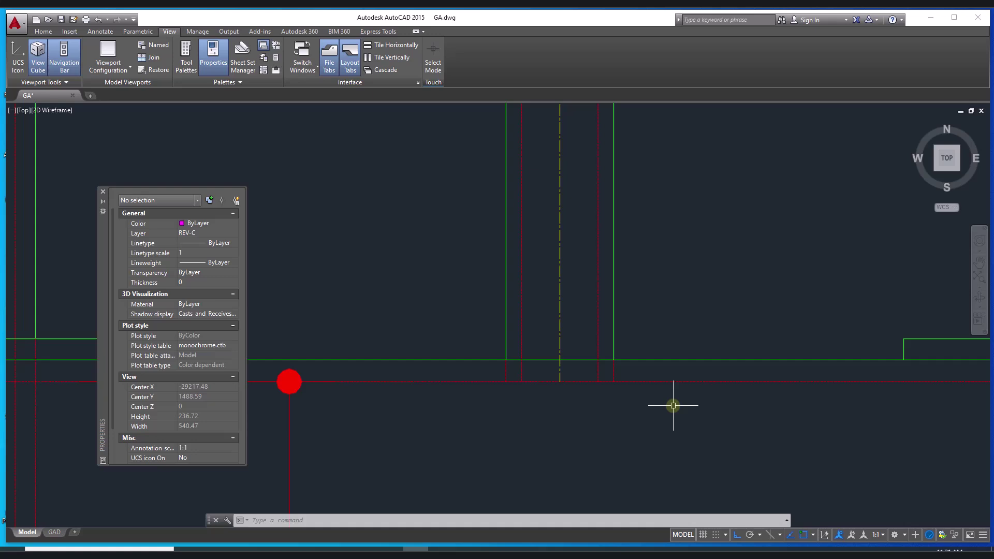
Inspect both sides of nozzle N6's neck where it passes through the shell wall
scroll(534, 386, "up", 8)
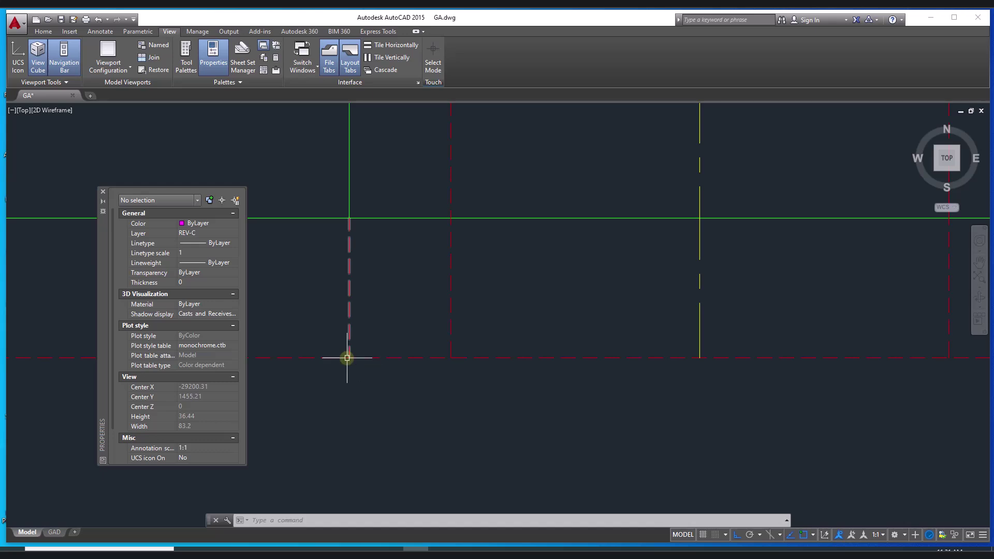
middle_click_drag(764, 386, 595, 389)
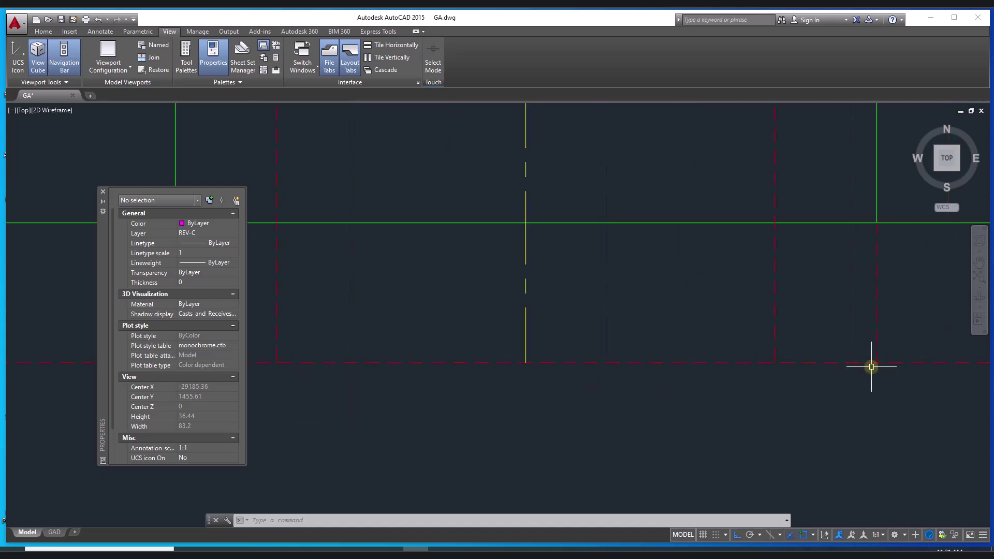
scroll(872, 367, "down", 6)
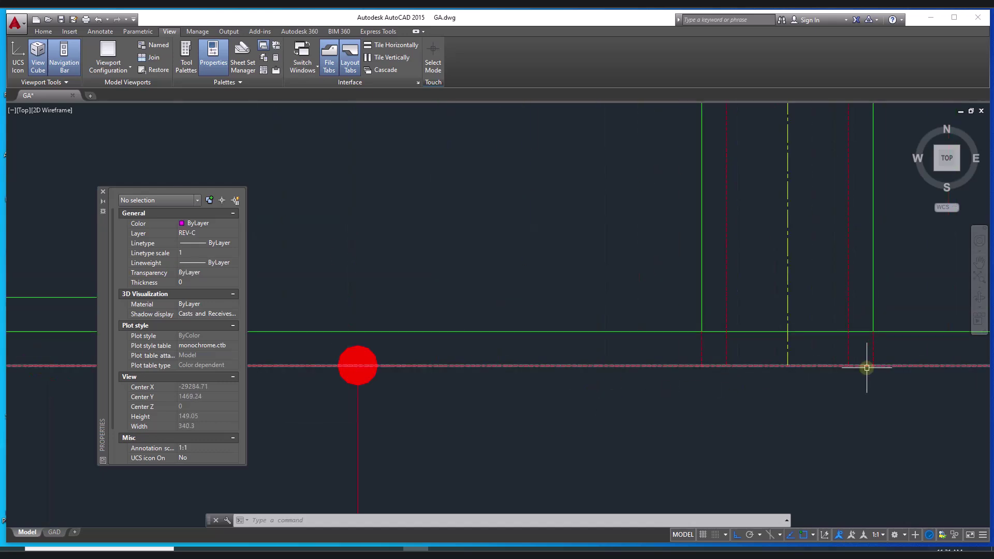
middle_click_drag(867, 367, 626, 389)
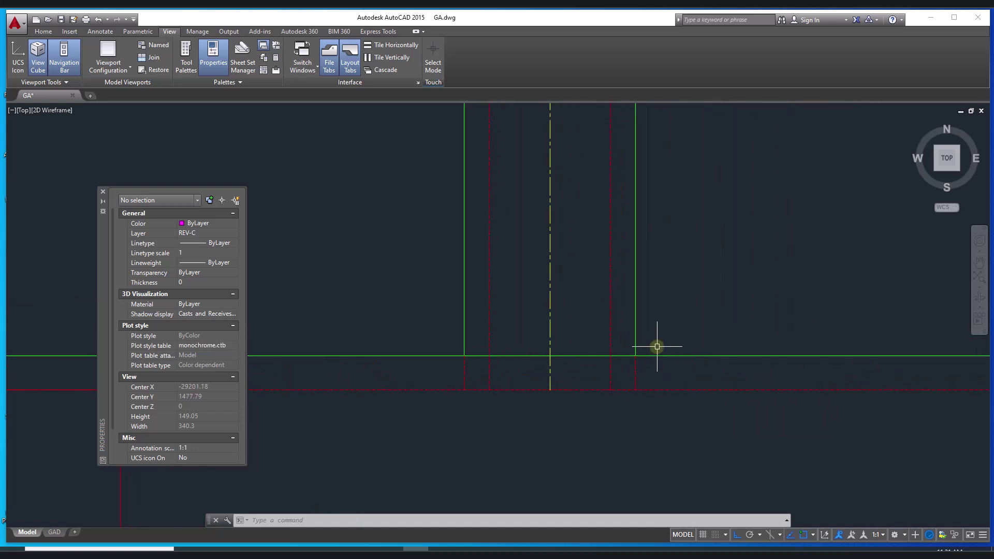
middle_click_drag(694, 313, 606, 329)
scroll(606, 329, "down", 4)
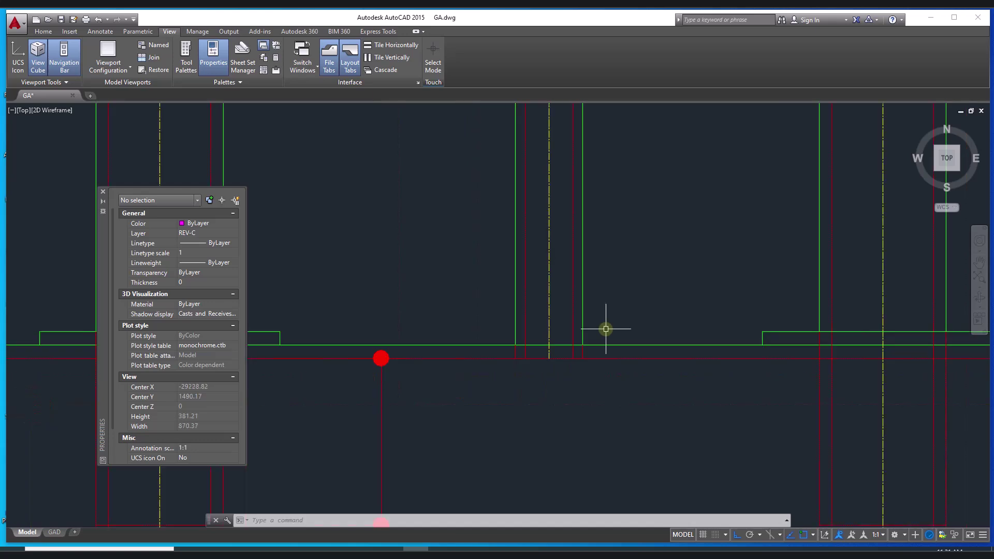
scroll(570, 351, "up", 4)
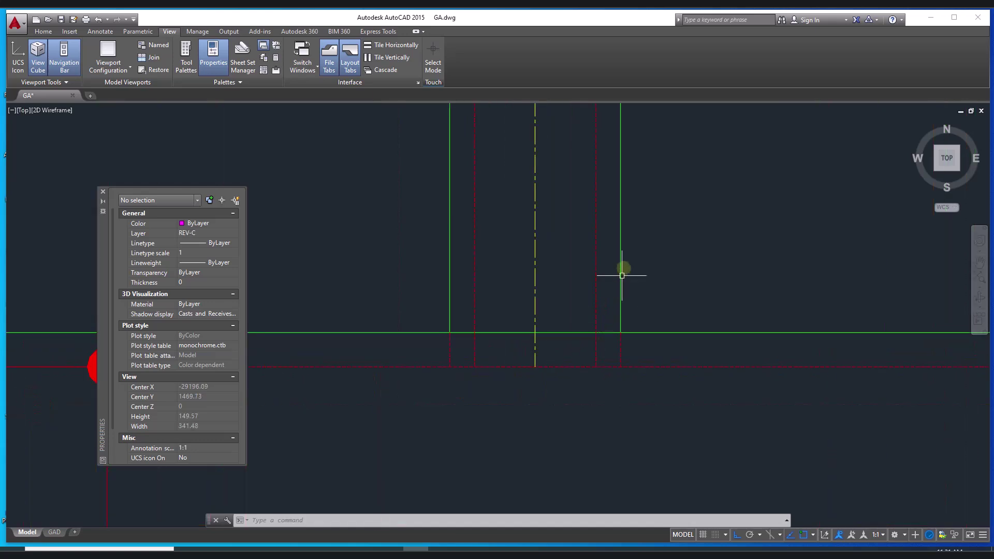
mouse_move(620, 284)
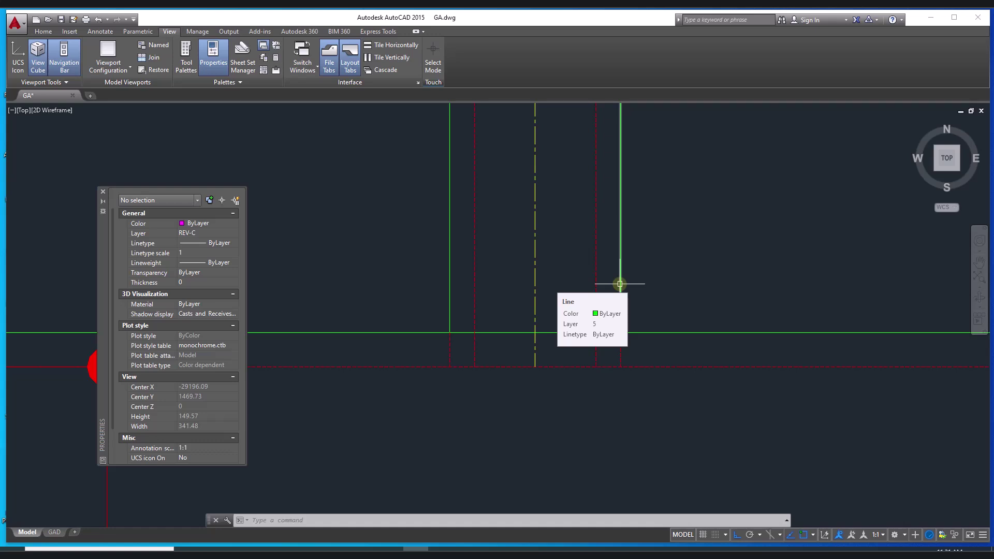
Examine the reinforcing pad around nozzle N5's neck on the shell's outer surface
mouse_move(731, 280)
middle_mouse_down()
mouse_move(637, 297)
mouse_move(282, 294)
middle_mouse_up()
scroll(317, 285, "down", 2)
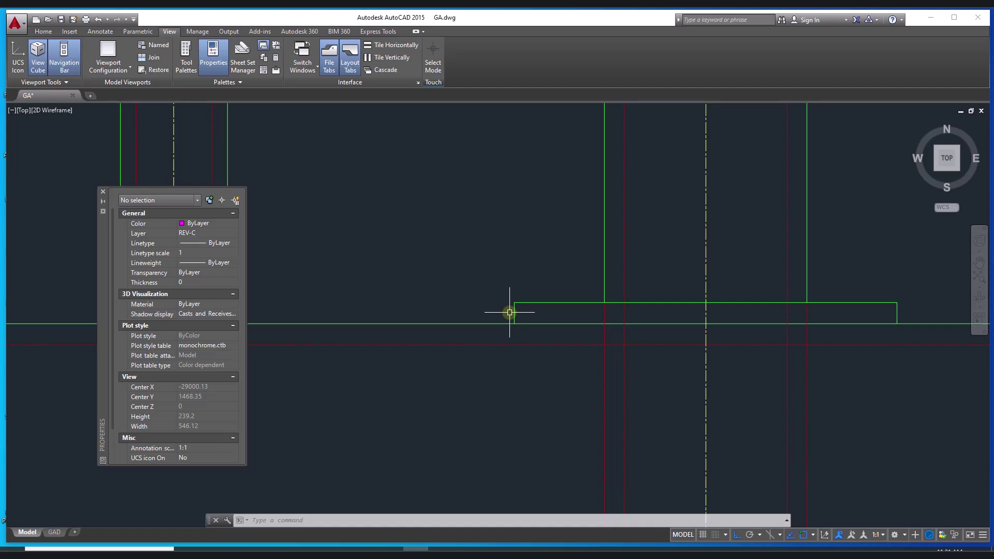
middle_click_drag(641, 288, 567, 338)
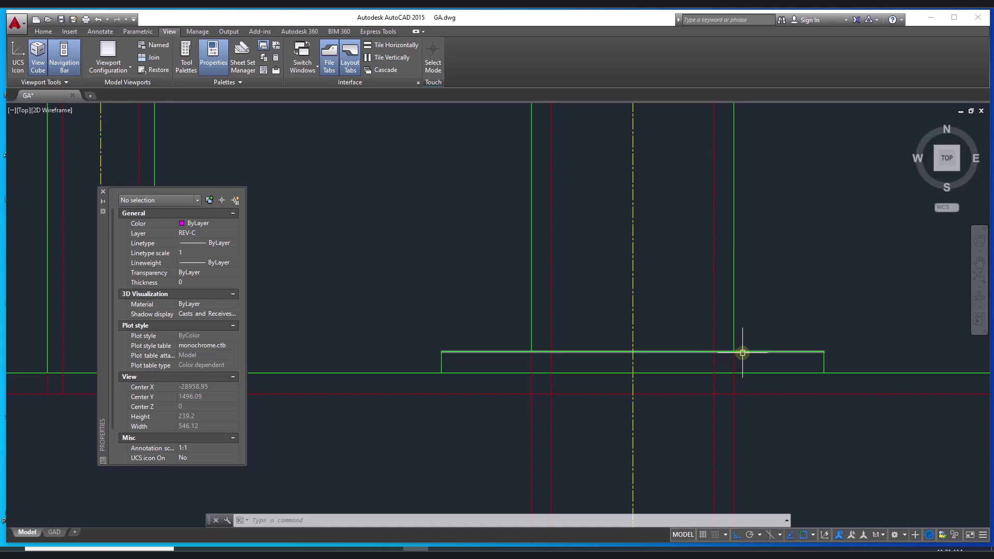
mouse_move(772, 352)
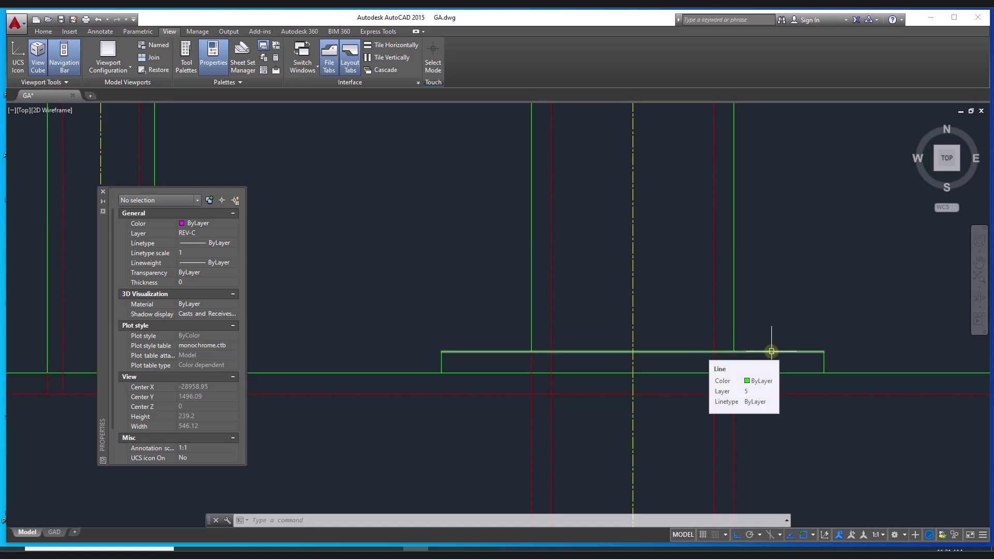
Review nozzle N6's tag, item balloons and location dimension from the reference tangent line
scroll(771, 351, "down", 4)
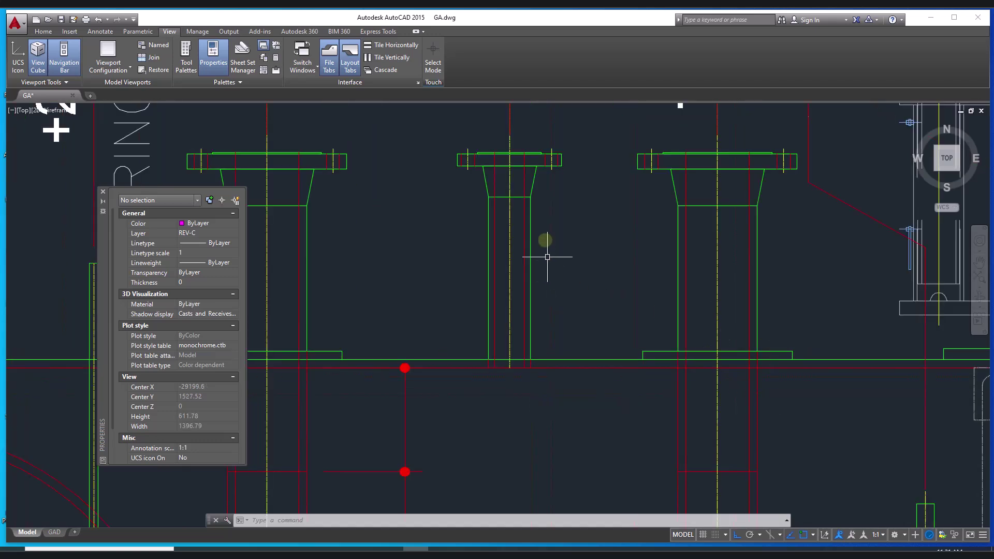
mouse_move(528, 223)
middle_mouse_down()
mouse_move(581, 337)
mouse_move(643, 355)
middle_mouse_up()
scroll(664, 290, "down", 2)
middle_click_drag(676, 242, 654, 398)
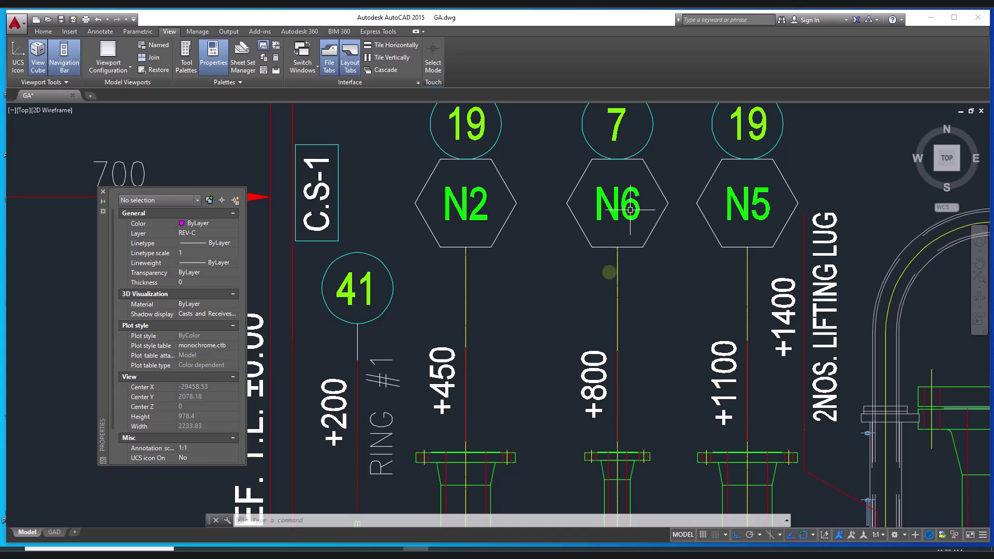
middle_click_drag(568, 355, 716, 295)
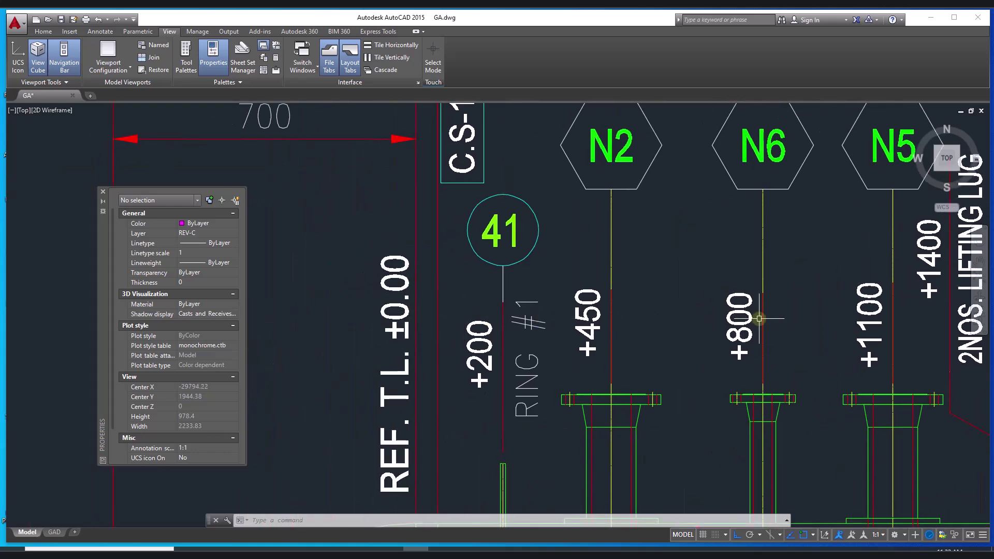
mouse_move(759, 319)
middle_mouse_down()
mouse_move(669, 293)
mouse_move(519, 206)
middle_mouse_up()
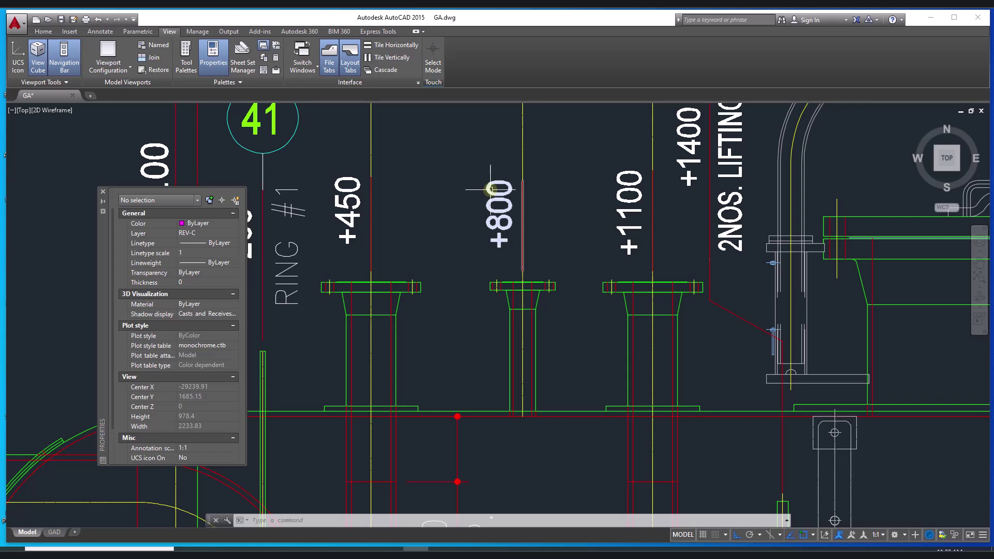
middle_click_drag(491, 189, 507, 329)
middle_click_drag(558, 252, 550, 374)
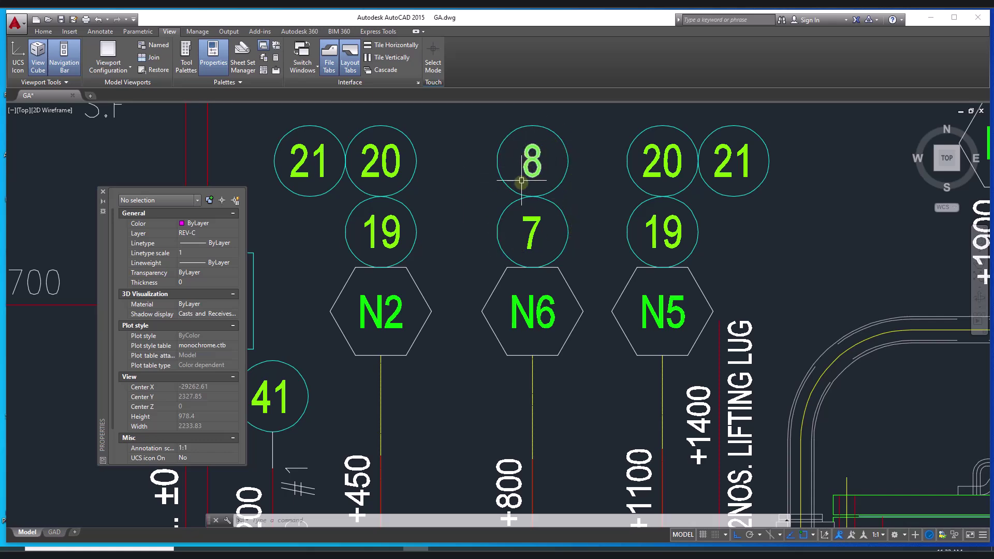
middle_click_drag(525, 337, 538, 144)
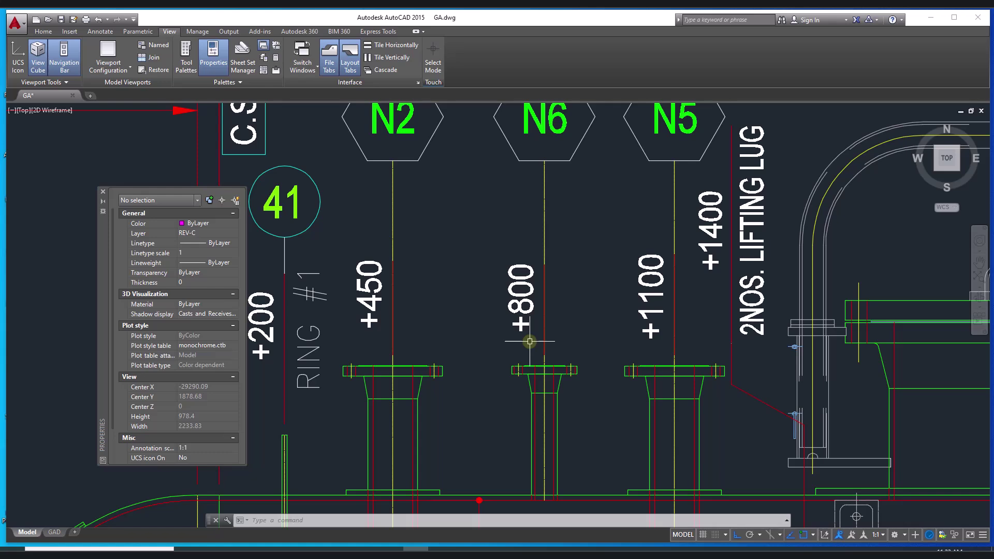
Examine the raised face, bolt holes and tapered hub of nozzle N6's weld-neck flange
scroll(530, 342, "up", 10)
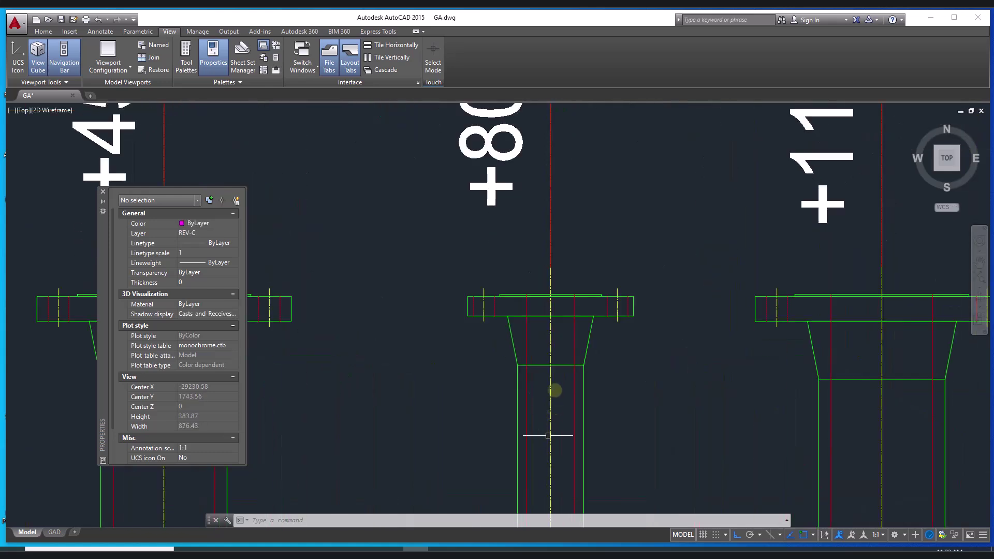
middle_click_drag(675, 207, 369, 244)
scroll(755, 262, "down", 10)
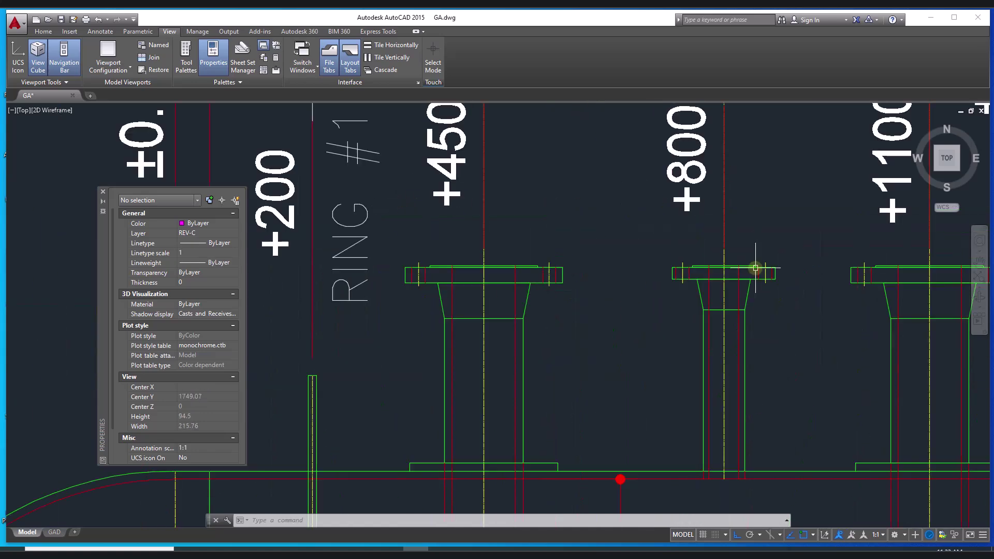
middle_click_drag(854, 284, 842, 293)
scroll(842, 293, "up", 8)
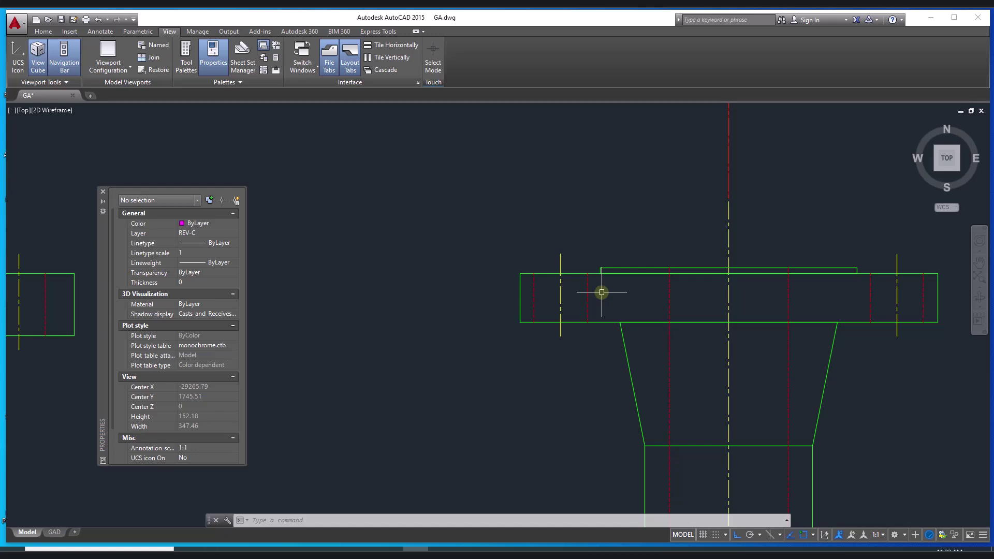
scroll(602, 292, "down", 2)
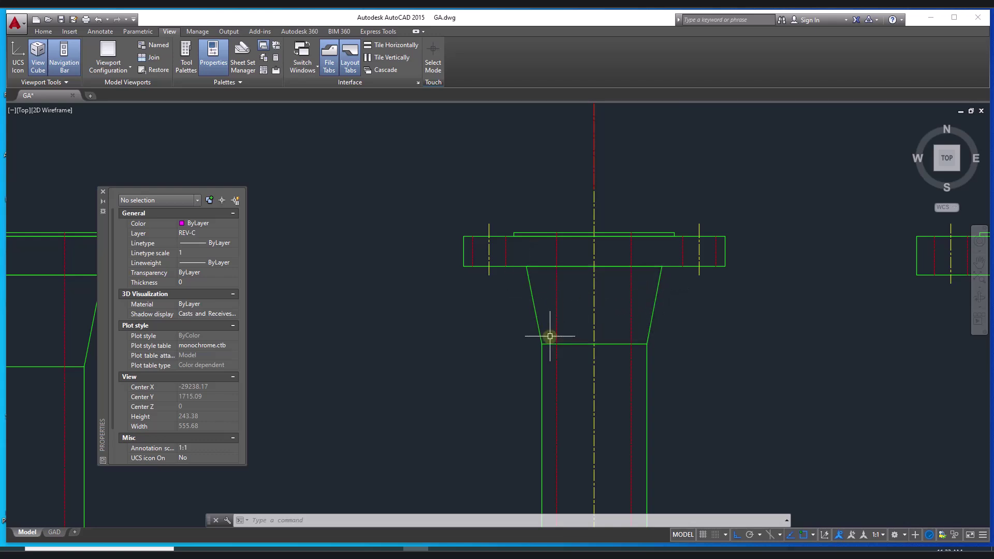
Examine the slip-on flange of nozzle N8, including its flat face and the fillet welds to the neck
scroll(550, 336, "down", 4)
mouse_move(692, 357)
middle_mouse_down()
mouse_move(603, 356)
mouse_move(337, 322)
middle_mouse_up()
middle_click_drag(687, 339, 197, 319)
mouse_move(707, 327)
middle_mouse_down()
mouse_move(354, 319)
mouse_move(351, 309)
middle_mouse_up()
middle_click_drag(625, 307, 362, 299)
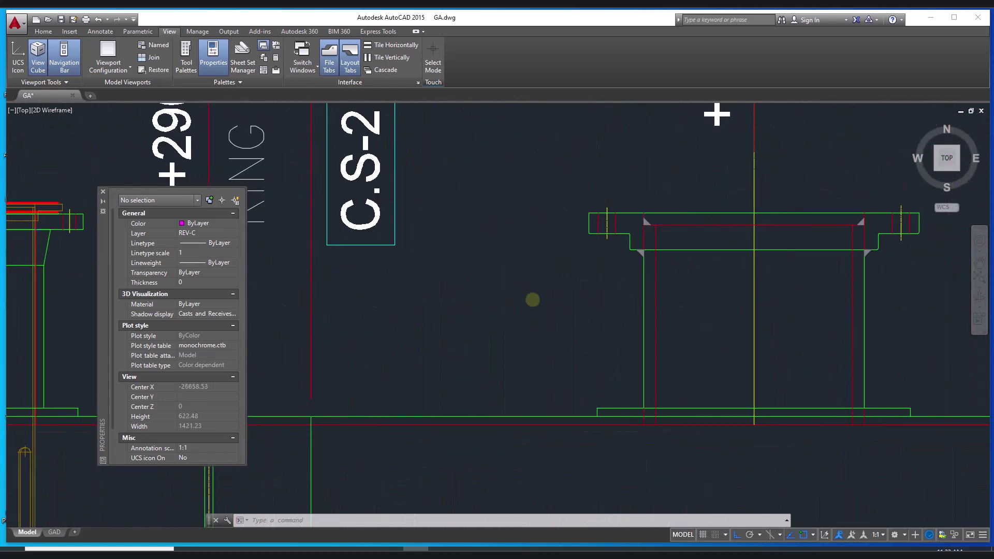
scroll(863, 275, "up", 3)
middle_click_drag(832, 278, 773, 334)
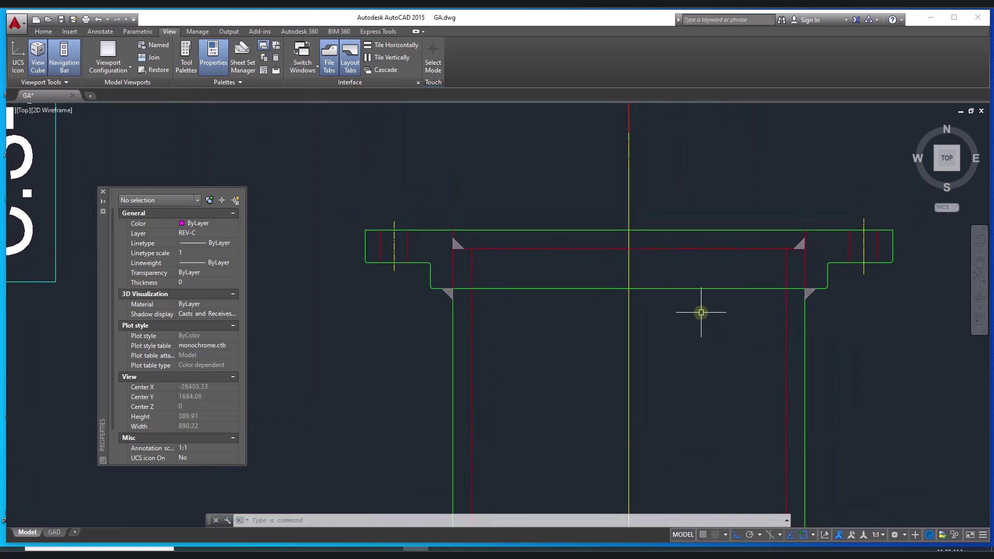
mouse_move(854, 232)
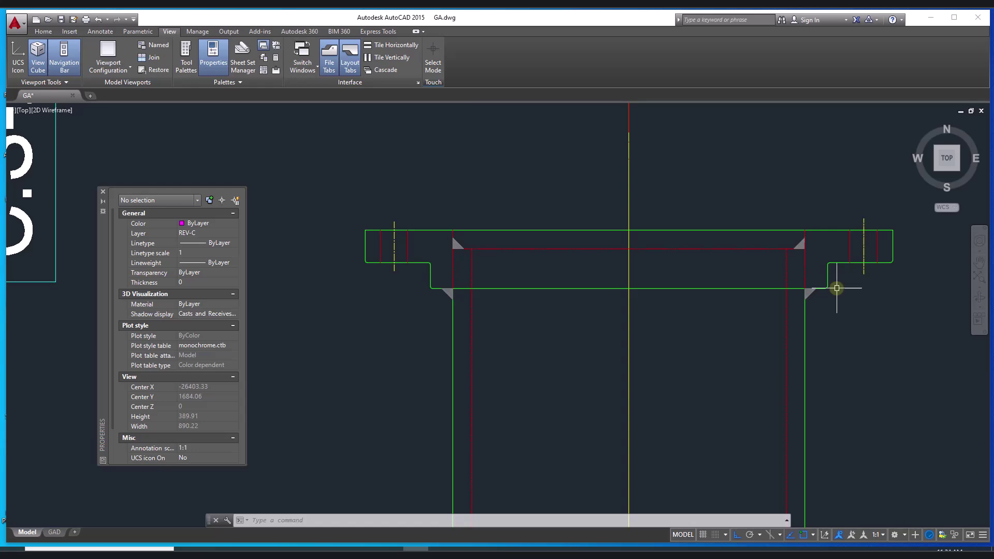
scroll(837, 288, "down", 8)
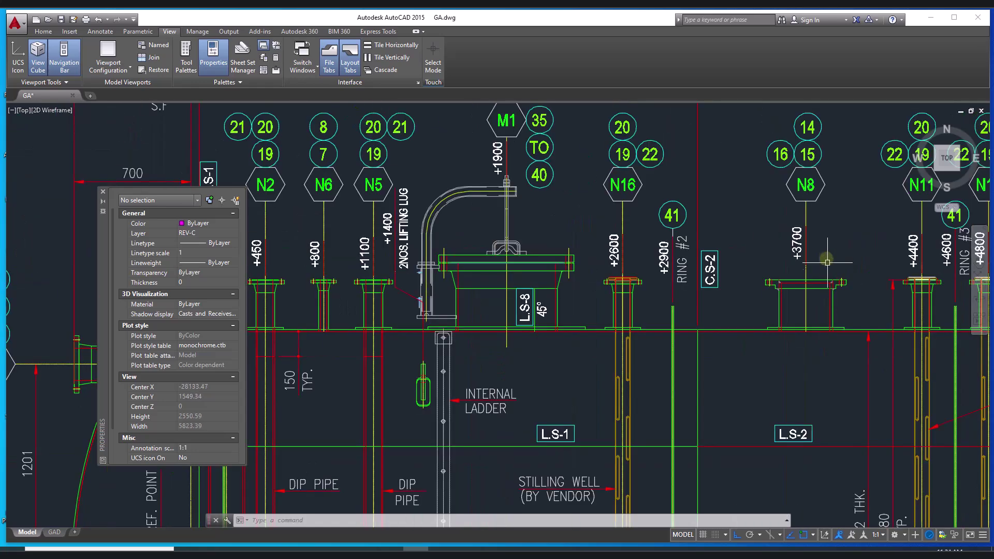
Find nozzle N6's item balloons, open the GAD layout and read item 7's description and material in the bill of material
middle_click_drag(831, 213, 837, 274)
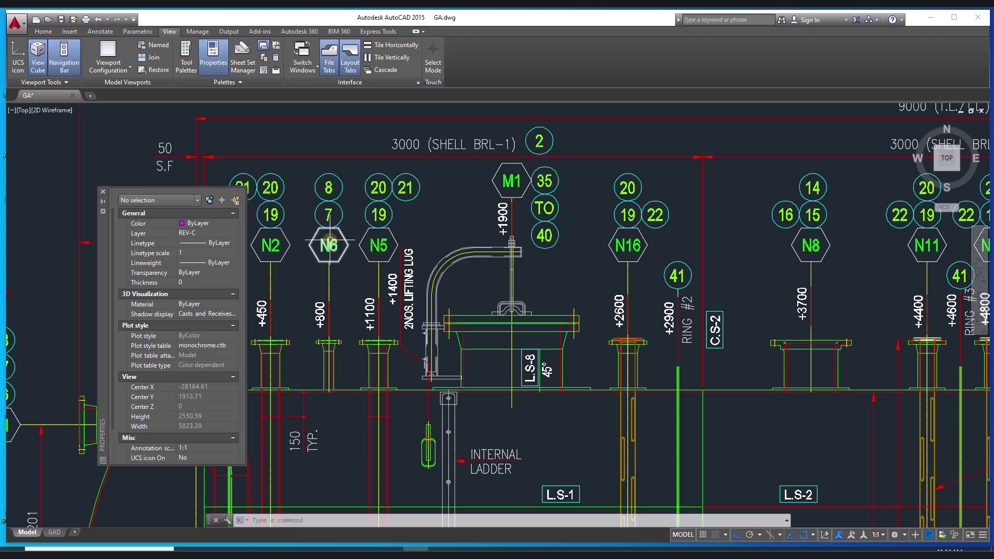
mouse_move(50, 532)
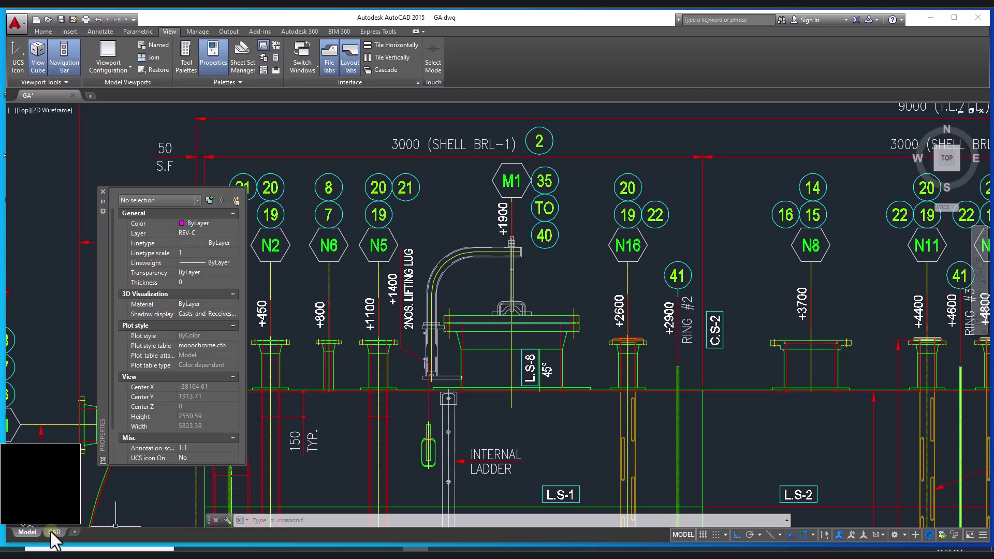
left_click(51, 532)
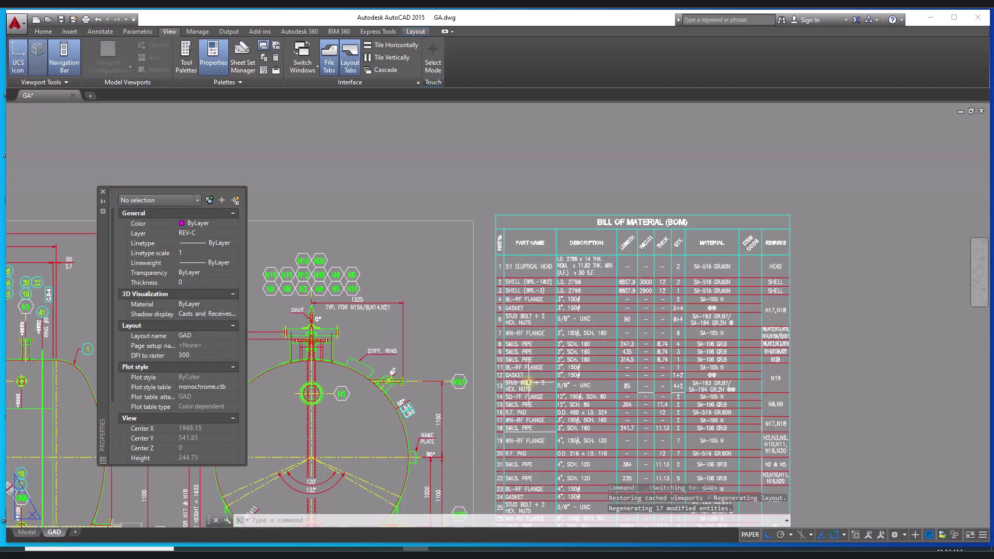
scroll(530, 382, "up", 4)
scroll(517, 252, "up", 3)
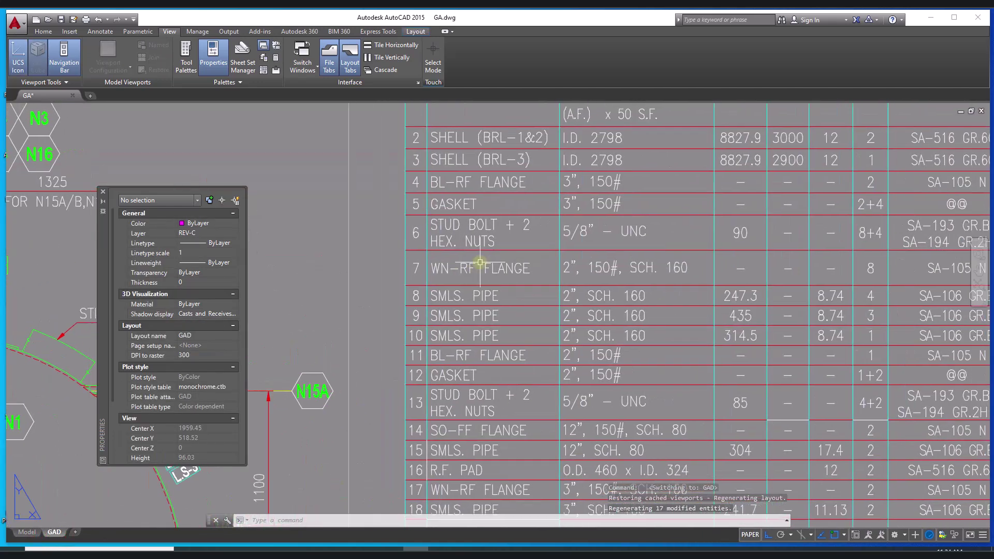
middle_click_drag(719, 284, 448, 276)
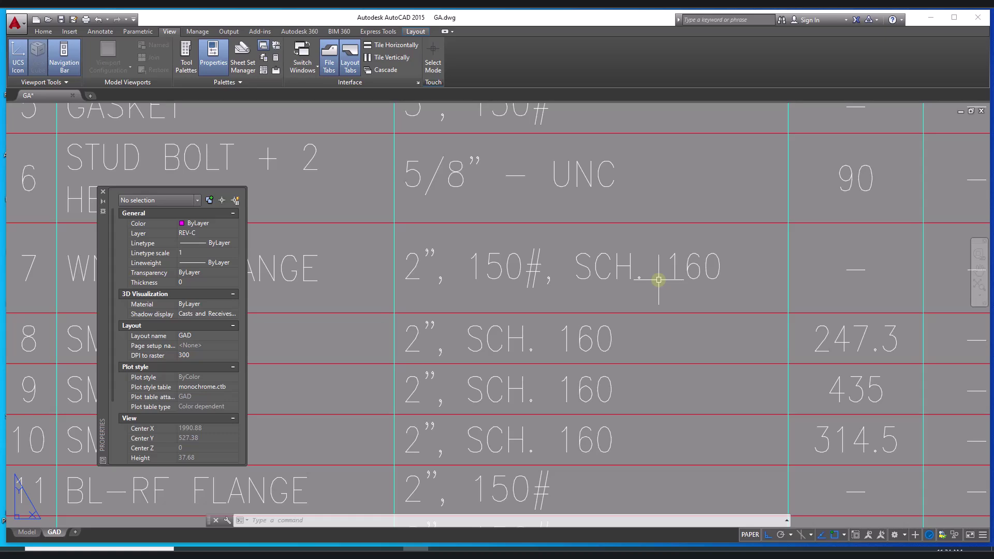
middle_click_drag(743, 275, 362, 267)
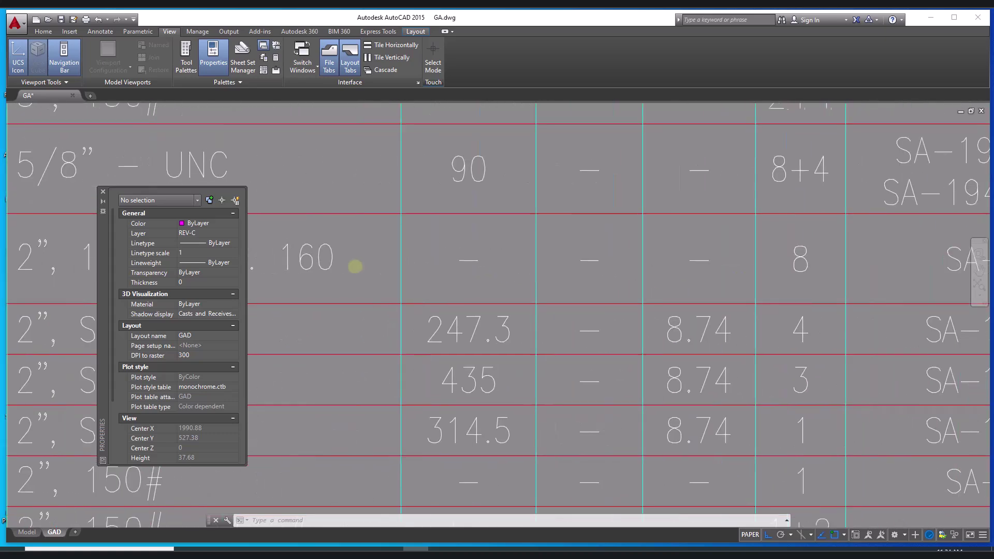
middle_click_drag(690, 265, 374, 264)
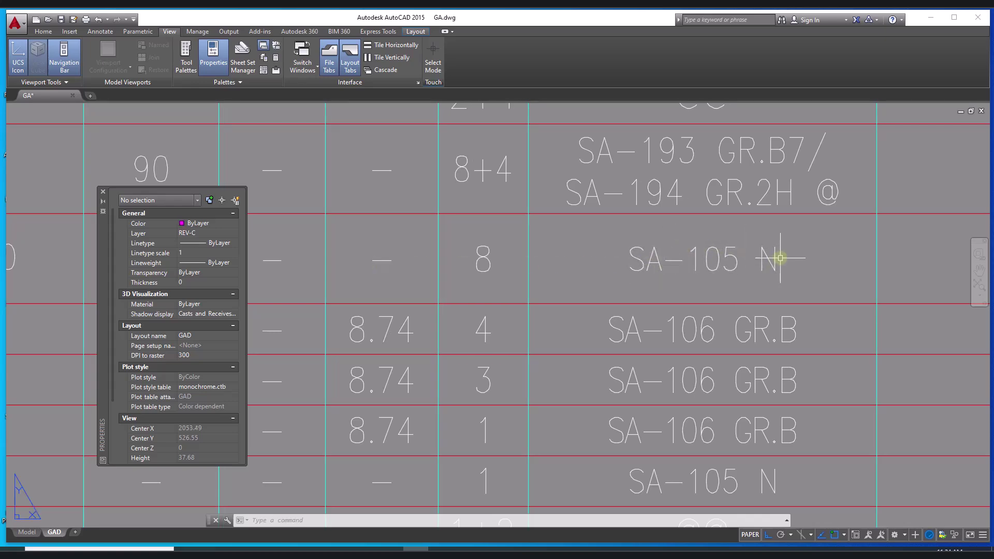
Check the quantity of the item 7 WN-RF flange against the nozzles listed in its remarks
middle_click_drag(600, 278, 892, 278)
scroll(849, 260, "down", 2)
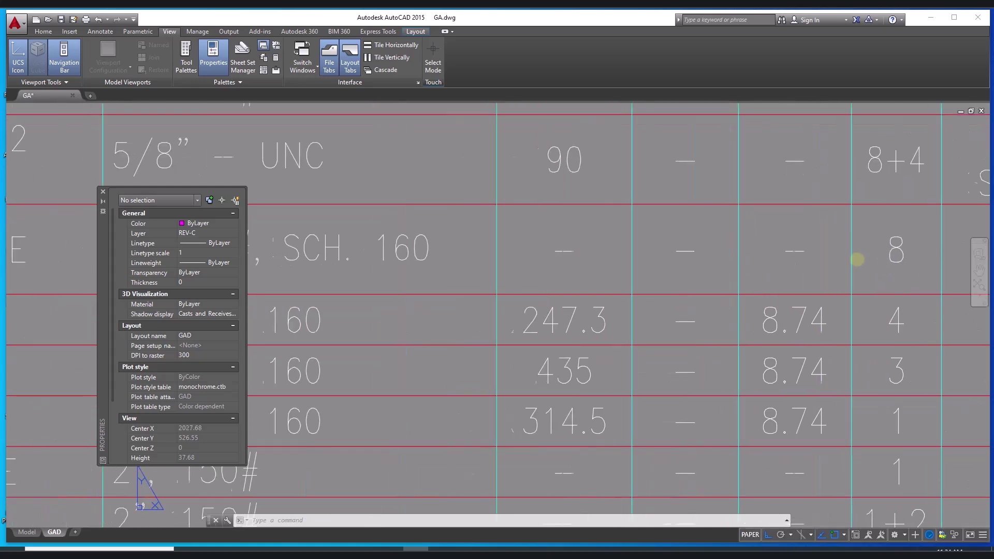
scroll(858, 260, "down", 2)
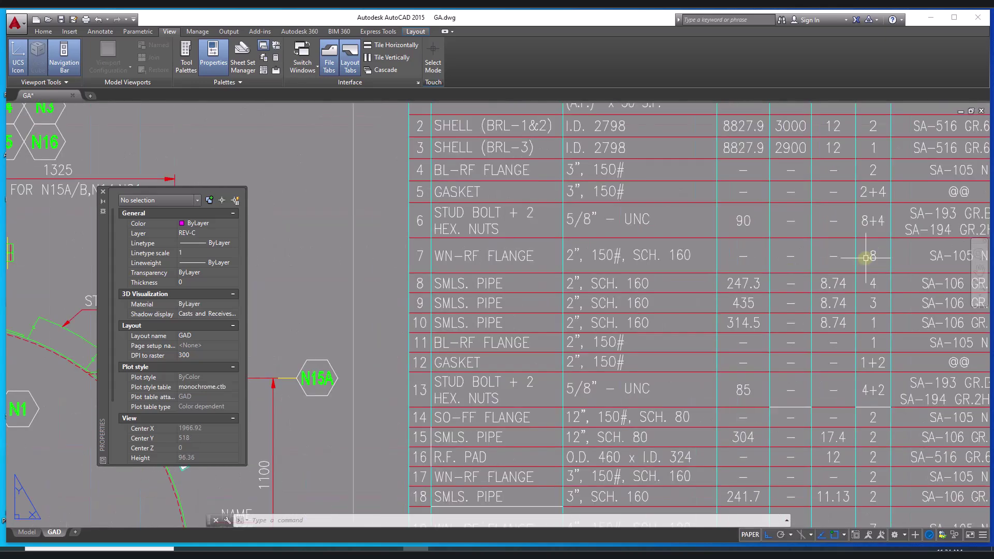
left_click(874, 257)
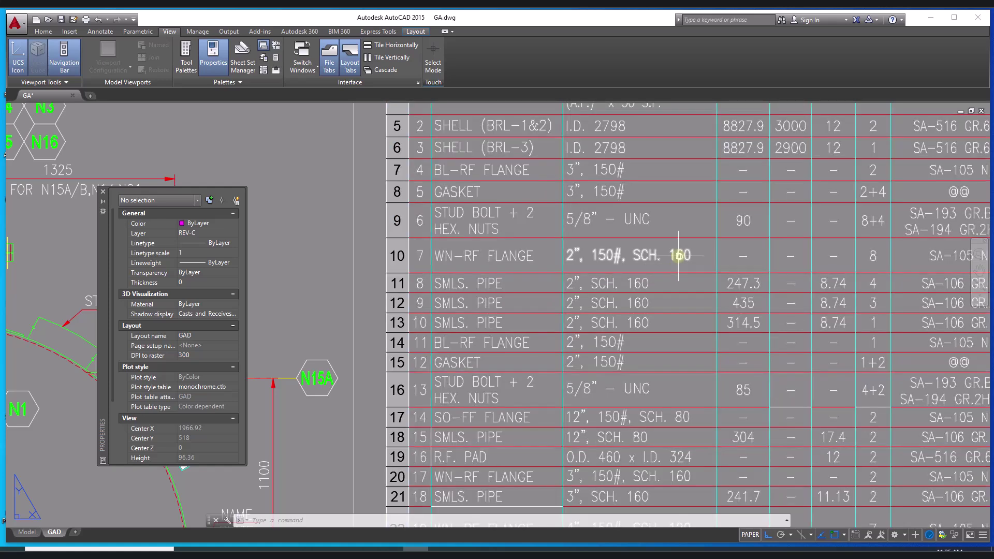
middle_click_drag(767, 283, 616, 274)
mouse_move(768, 272)
middle_mouse_down()
mouse_move(587, 273)
mouse_move(650, 272)
middle_mouse_up()
scroll(845, 251, "up", 4)
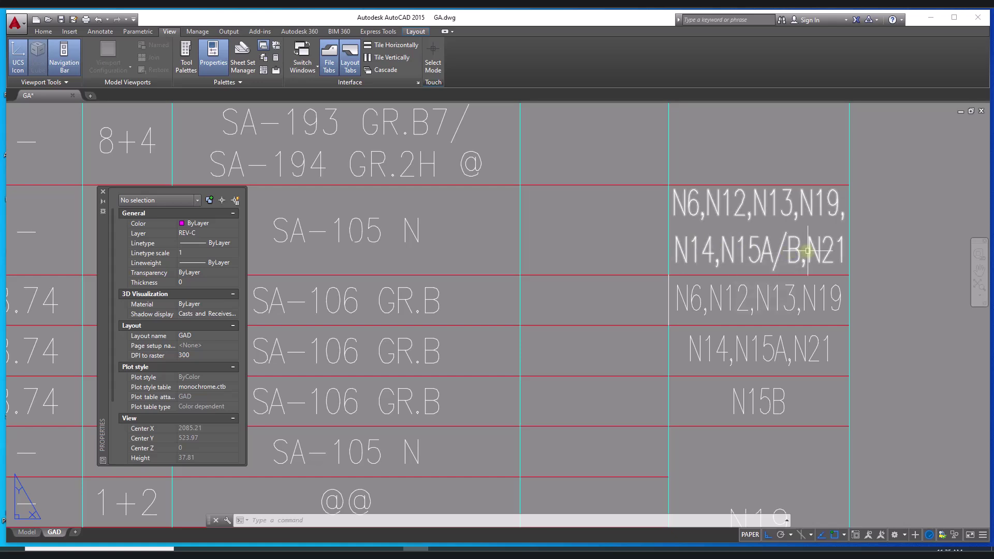
Read the size, thickness, quantity, material and nozzle remarks of the item 16 R.F. pad in the bill of material
mouse_move(808, 251)
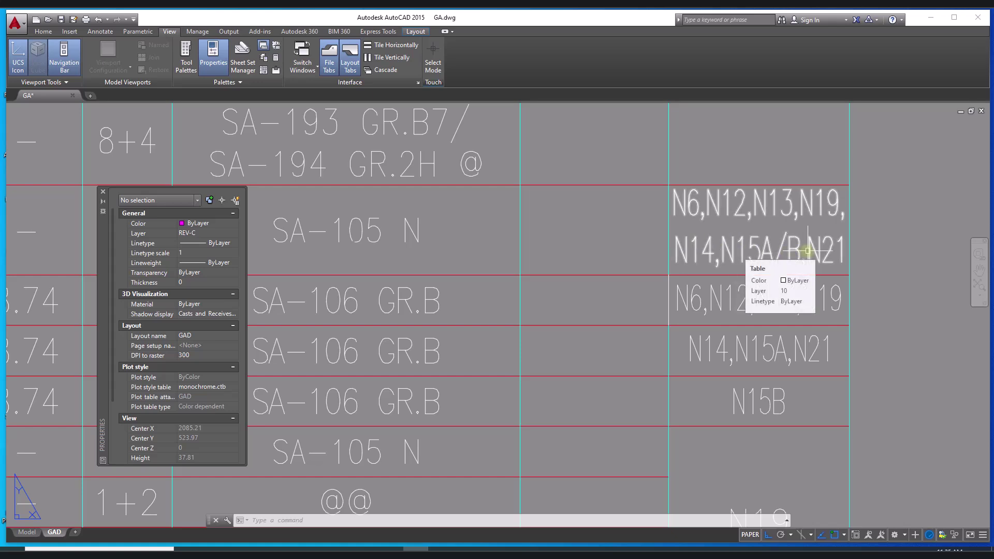
scroll(808, 251, "down", 4)
middle_click_drag(517, 320, 860, 274)
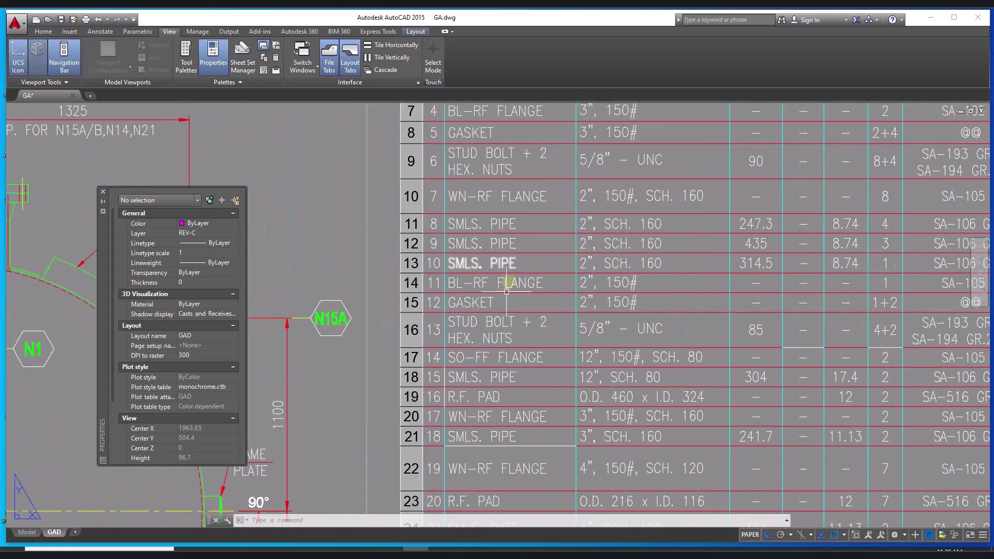
middle_click_drag(467, 362, 469, 278)
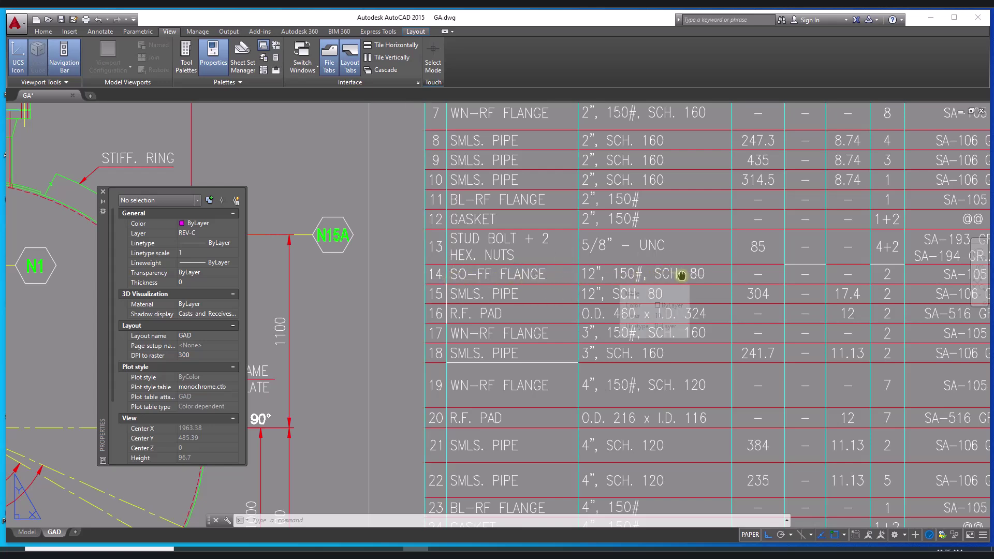
middle_click_drag(673, 290, 487, 280)
middle_click_drag(545, 291, 663, 286)
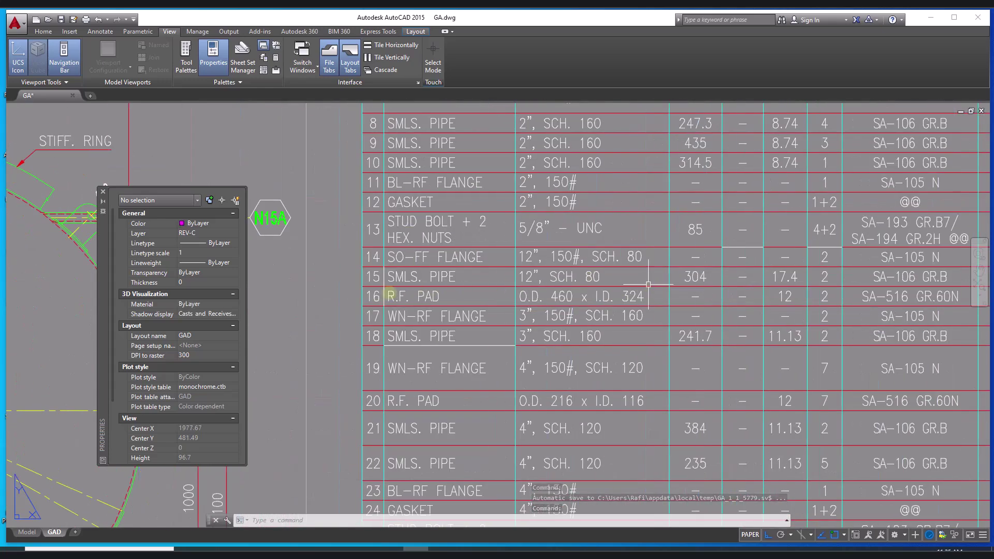
scroll(401, 301, "up", 2)
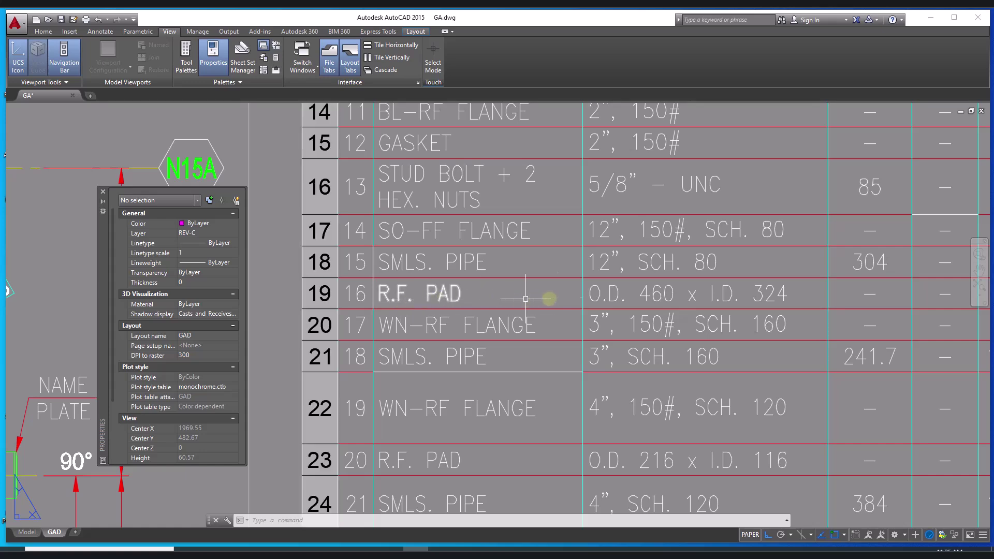
middle_click_drag(616, 297, 543, 264)
middle_click_drag(665, 266, 380, 267)
middle_click_drag(773, 272, 517, 267)
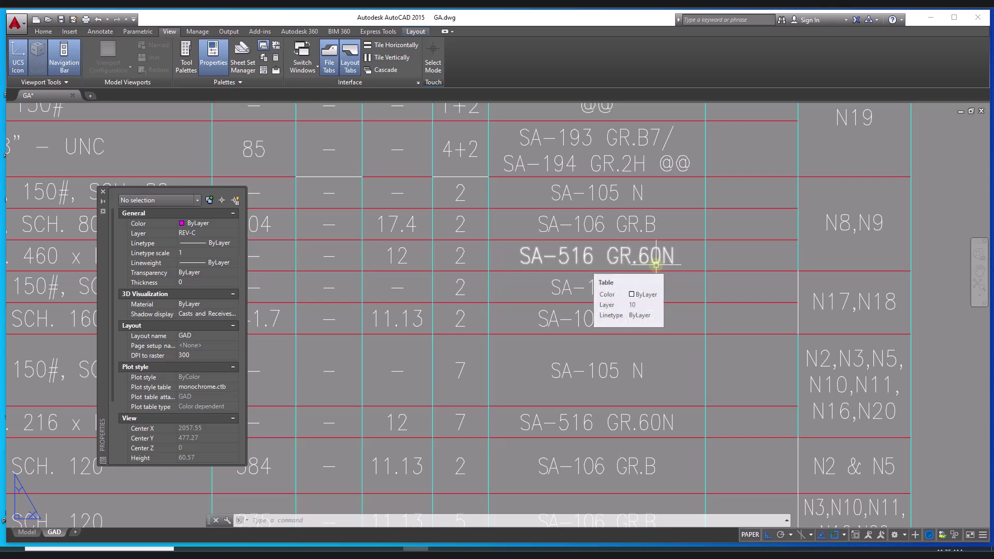
scroll(655, 264, "down", 4)
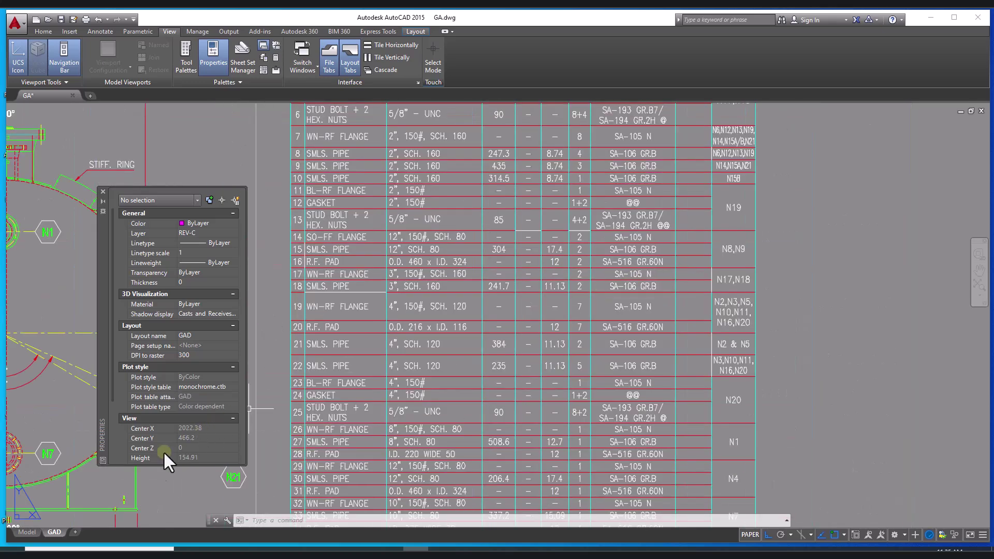
Return to model space and examine the fixed and sliding saddles along the underside of the vessel in the elevation
left_click(28, 532)
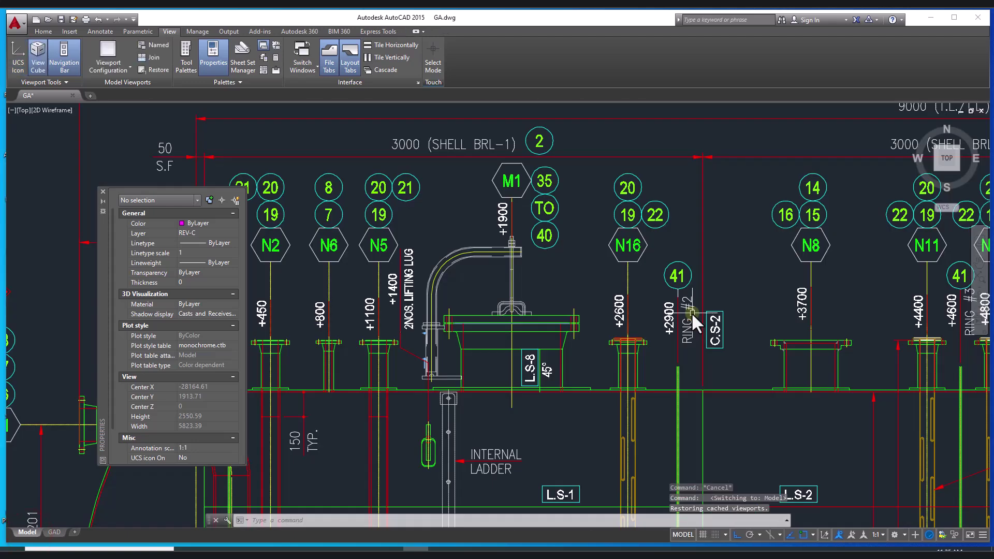
scroll(691, 313, "down", 4)
middle_click_drag(617, 367, 634, 322)
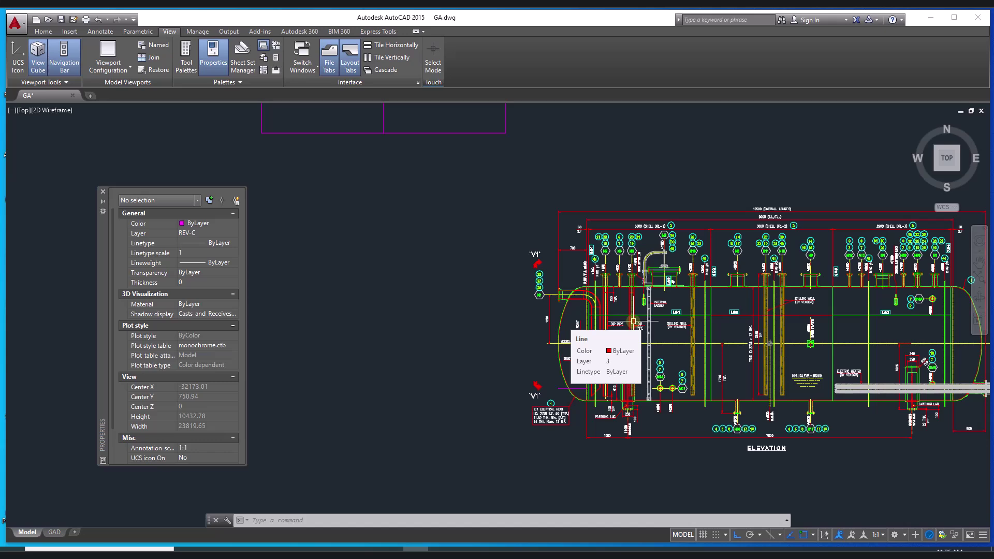
scroll(716, 428, "up", 5)
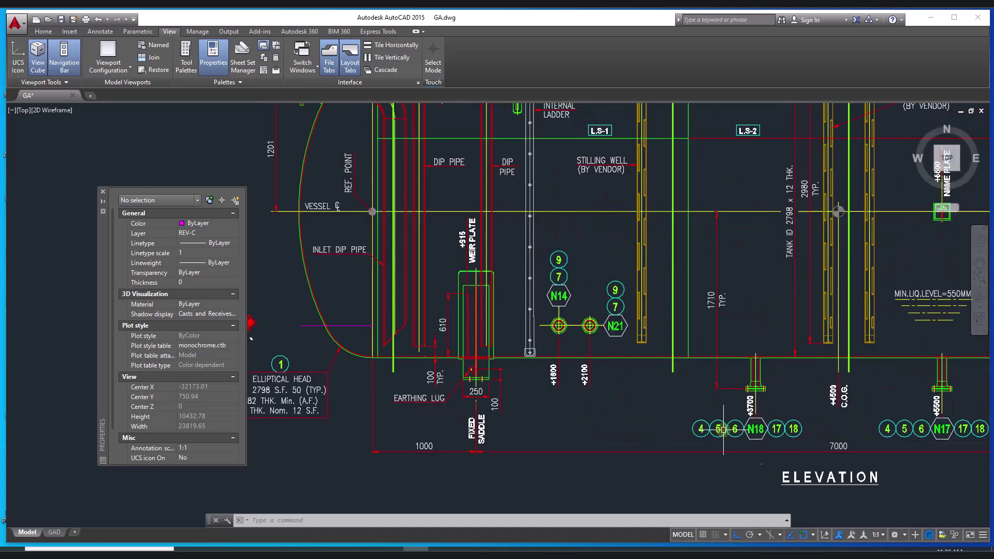
mouse_move(645, 394)
middle_mouse_down()
mouse_move(705, 367)
mouse_move(487, 410)
mouse_move(327, 410)
middle_mouse_up()
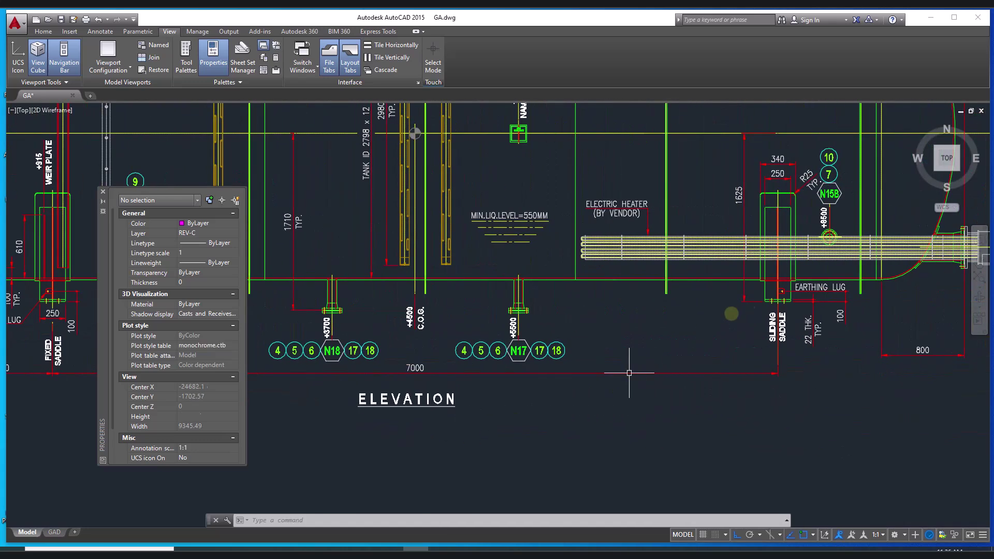
scroll(795, 290, "up", 4)
middle_click_drag(795, 289, 754, 362)
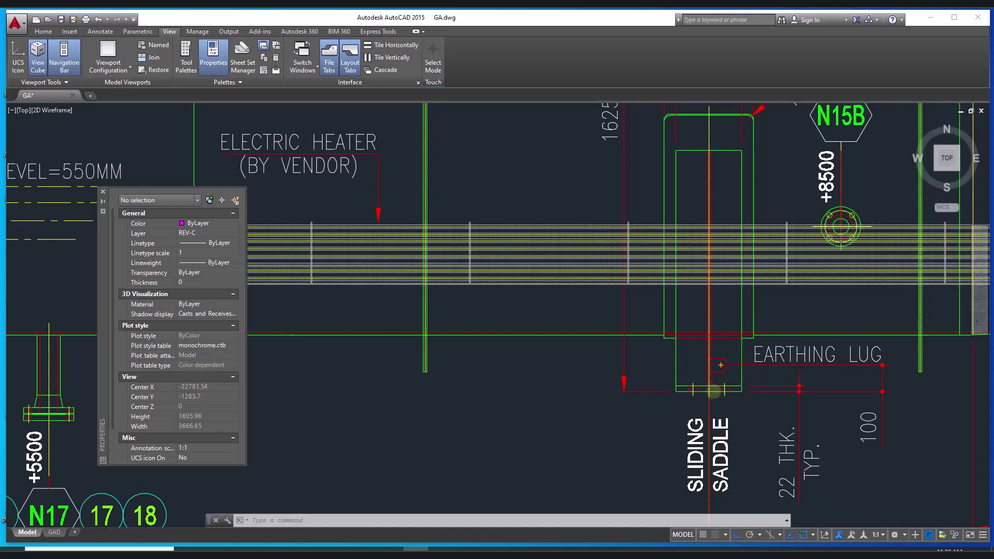
scroll(740, 377, "down", 2)
middle_click_drag(625, 415, 873, 366)
scroll(874, 365, "down", 4)
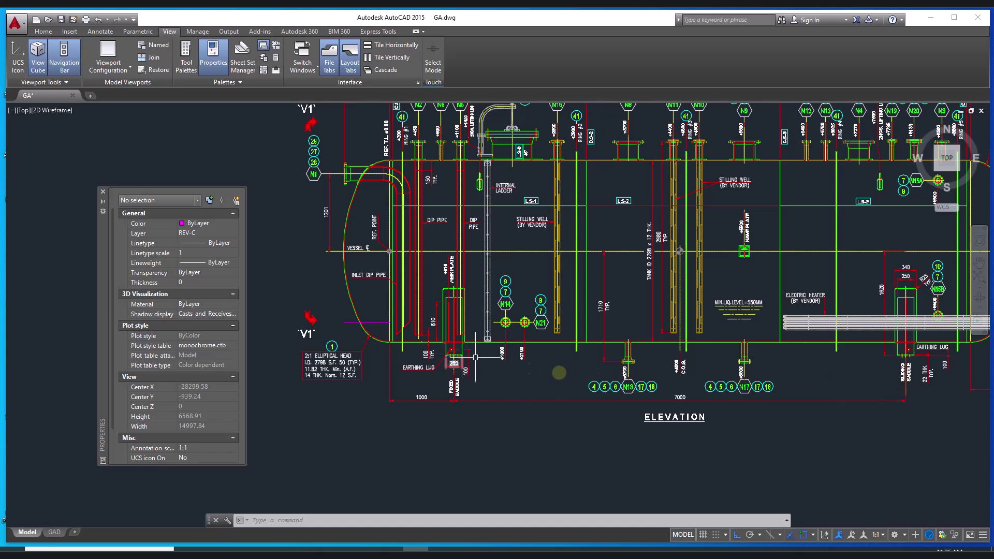
Examine the saddle's wear plate, ribs, base plate and anchor bolt holes in the V1-V1 nozzle orientation view
middle_click_drag(799, 386, 363, 386)
scroll(777, 373, "up", 4)
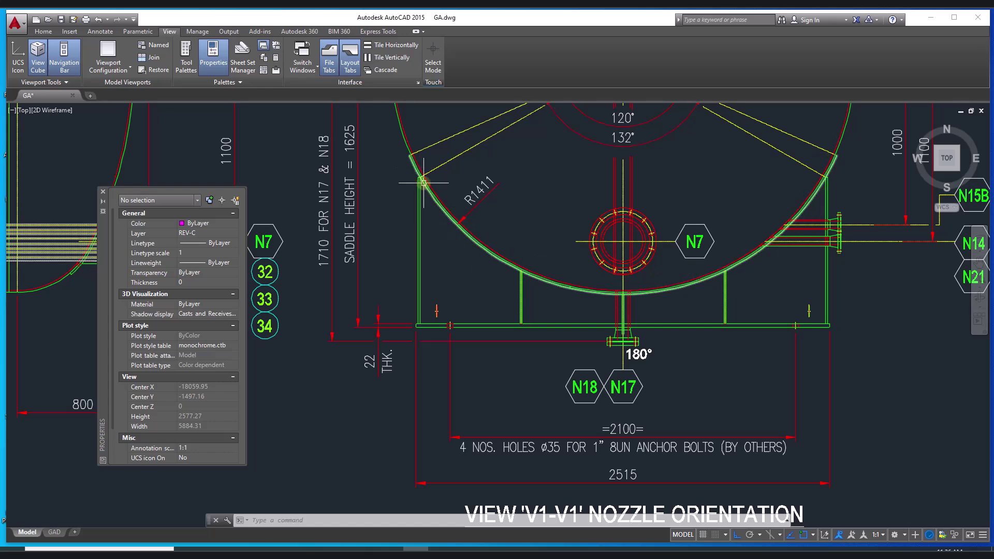
middle_click_drag(447, 199, 462, 226)
mouse_move(506, 229)
middle_mouse_down()
mouse_move(248, 313)
mouse_move(527, 239)
middle_mouse_up()
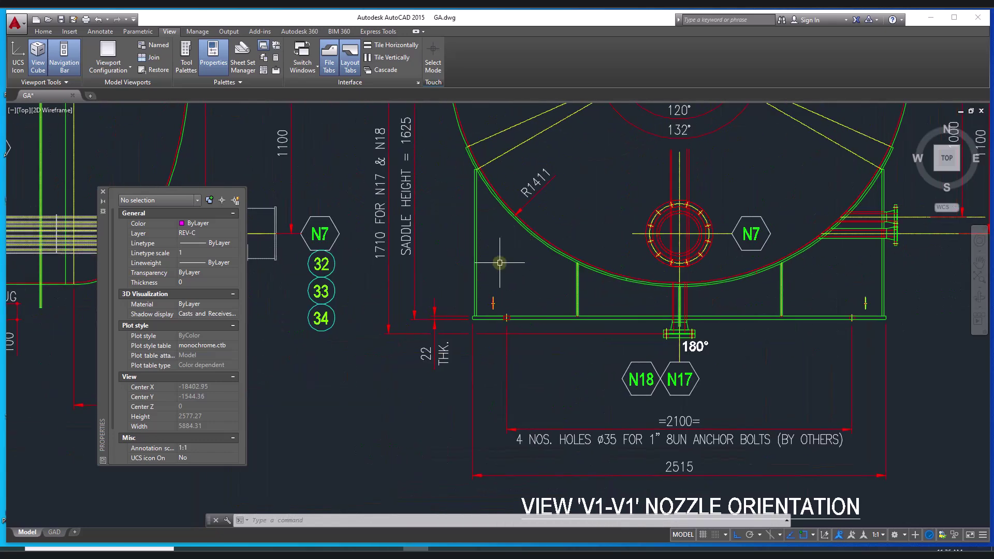
scroll(500, 262, "down", 5)
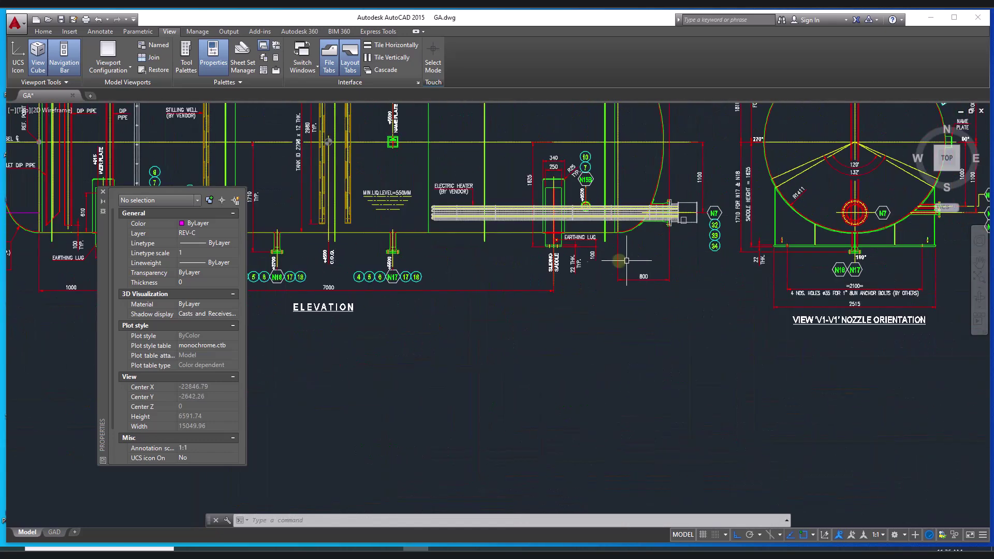
mouse_move(901, 266)
middle_mouse_down()
mouse_move(575, 270)
mouse_move(725, 243)
mouse_move(737, 269)
middle_mouse_up()
scroll(575, 268, "up", 4)
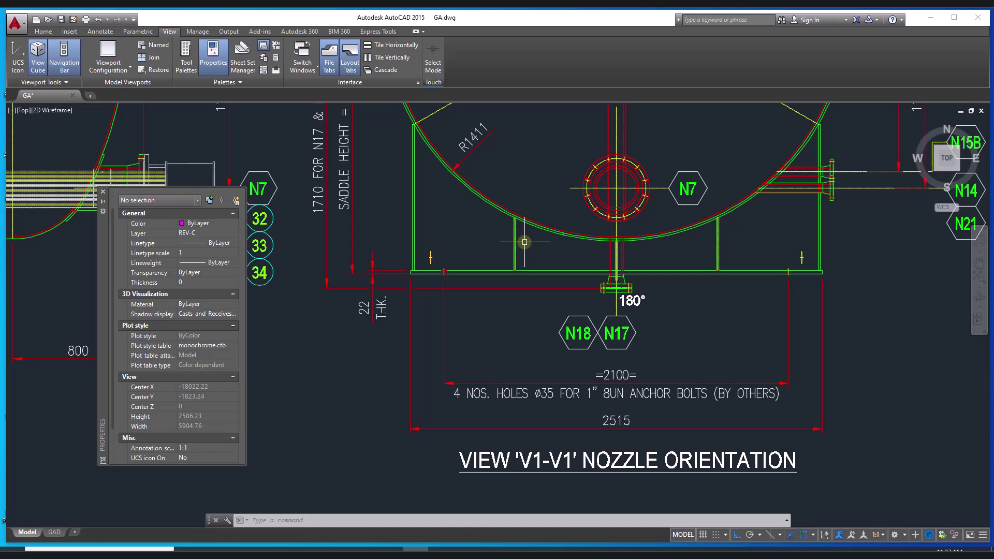
Examine the sliding saddle's base plate, bolt holes and earthing lug in the elevation and compare them with the V1-V1 view
scroll(524, 243, "down", 2)
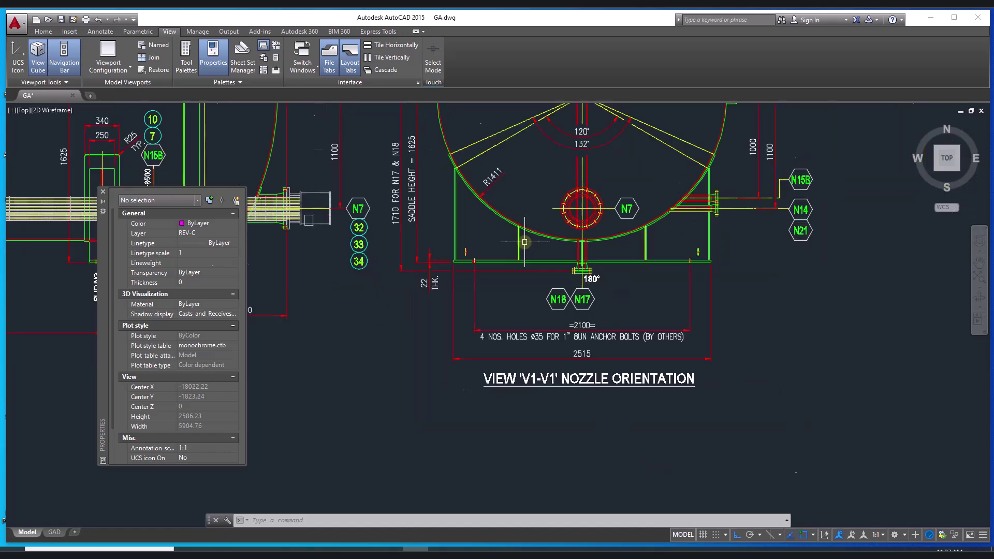
middle_click_drag(347, 269, 604, 289)
scroll(527, 272, "up", 3)
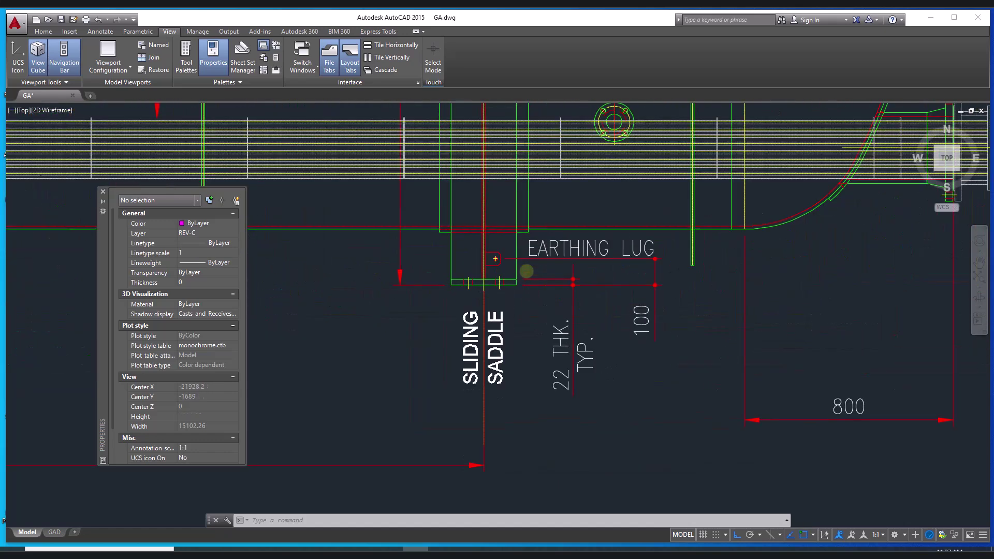
scroll(526, 271, "up", 2)
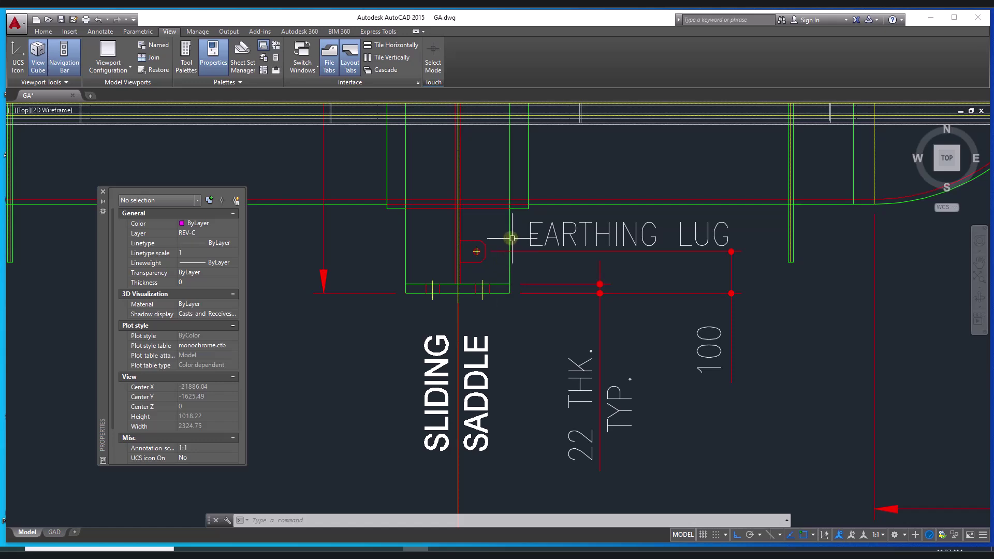
middle_click_drag(515, 233, 506, 317)
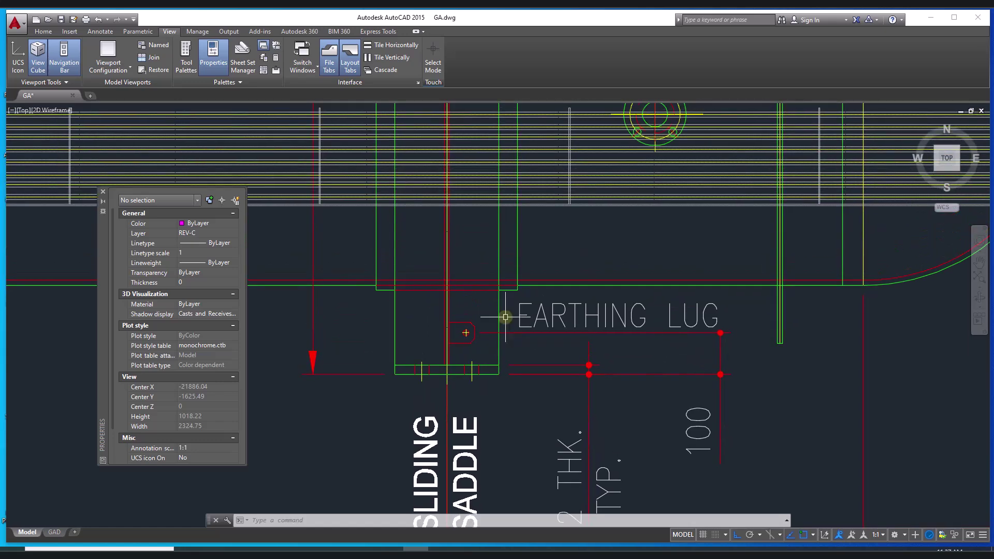
mouse_move(478, 271)
middle_mouse_down()
mouse_move(473, 295)
mouse_move(489, 300)
middle_mouse_up()
scroll(465, 406, "up", 6)
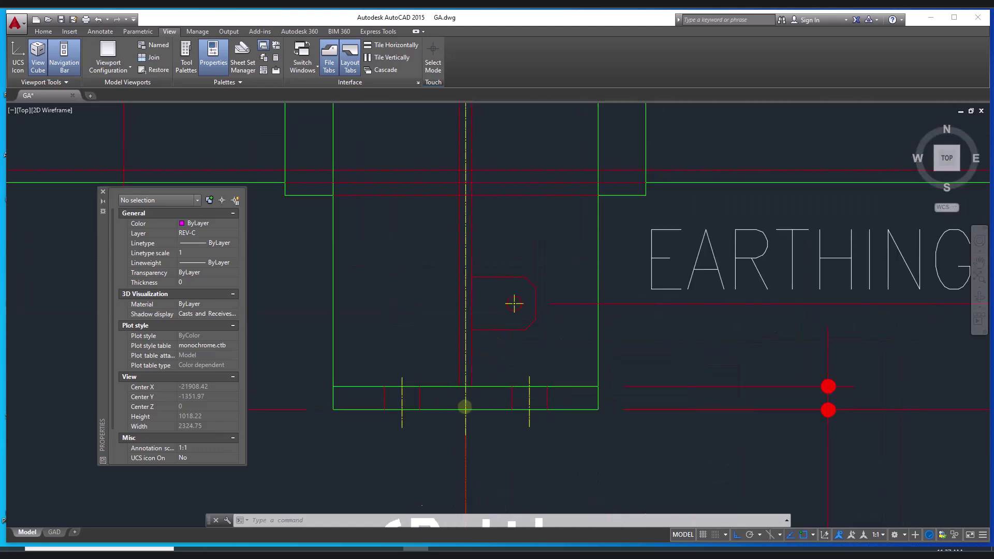
scroll(453, 340, "down", 6)
scroll(453, 342, "down", 2)
middle_click_drag(643, 288, 156, 286)
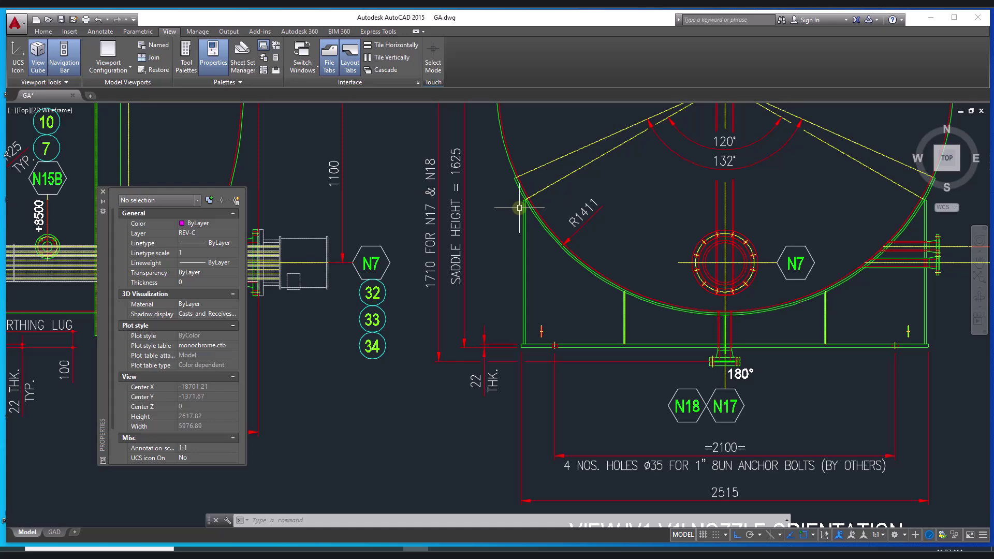
Trace the sliding saddle's wear plate in the elevation, checking its width dimensions and rounded upper corners
mouse_move(310, 277)
middle_mouse_down()
mouse_move(867, 240)
mouse_move(935, 249)
middle_mouse_up()
scroll(591, 297, "up", 3)
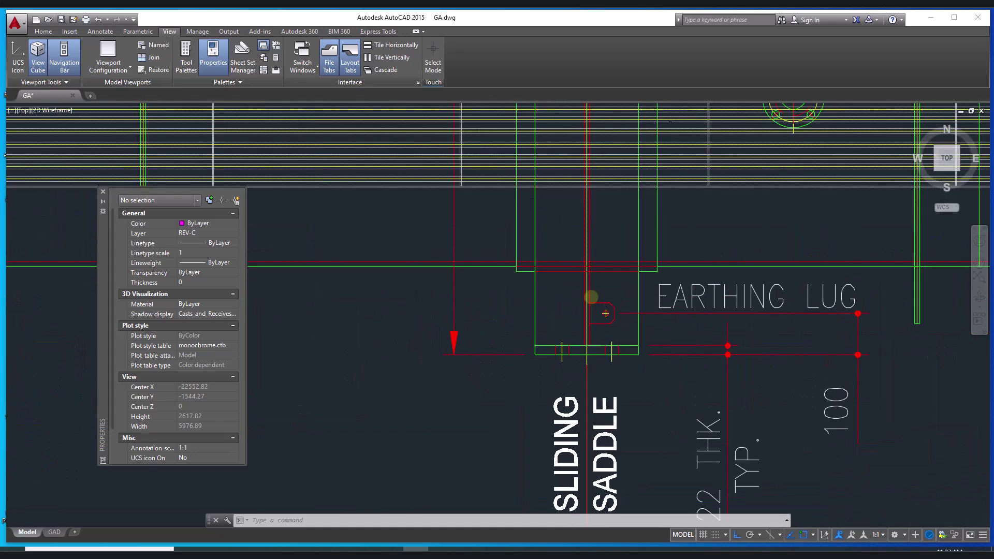
scroll(591, 297, "up", 2)
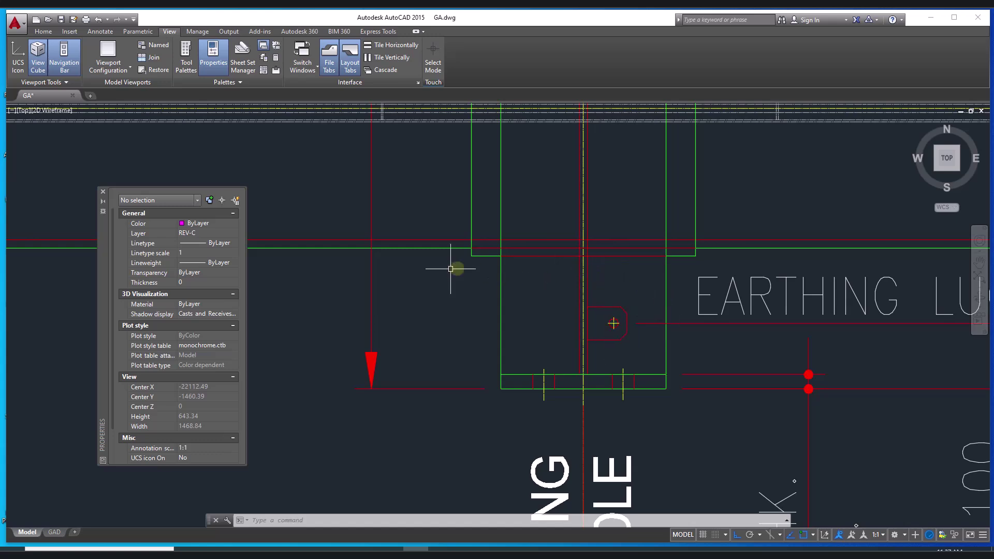
mouse_move(582, 227)
middle_mouse_down()
mouse_move(551, 370)
mouse_move(560, 301)
mouse_move(564, 390)
mouse_move(572, 379)
middle_mouse_up()
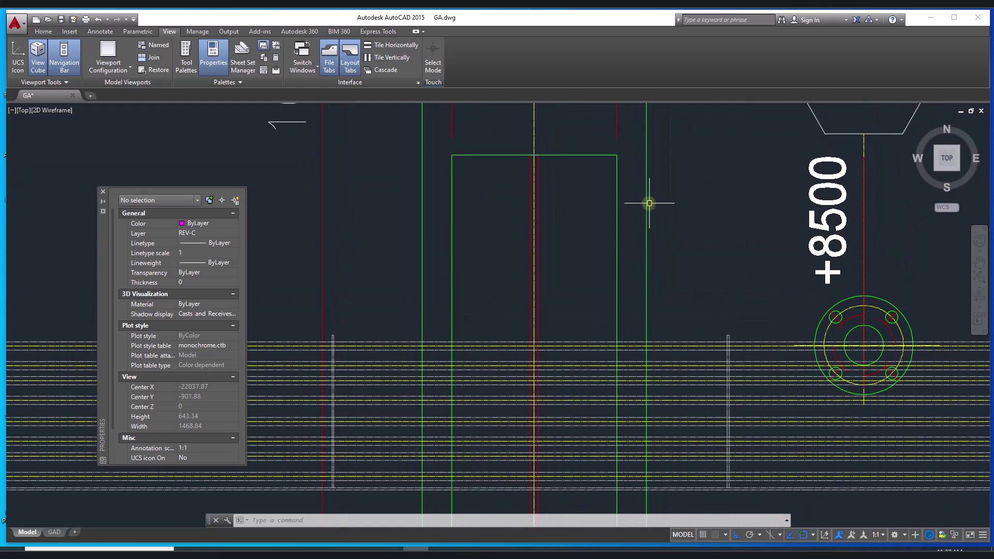
middle_click_drag(649, 203, 639, 349)
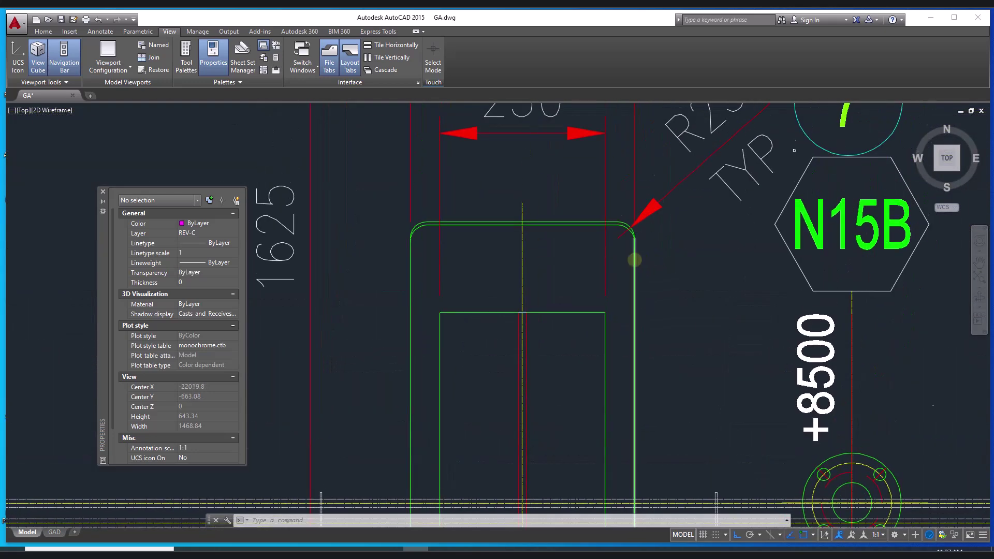
scroll(635, 260, "down", 3)
scroll(510, 244, "up", 3)
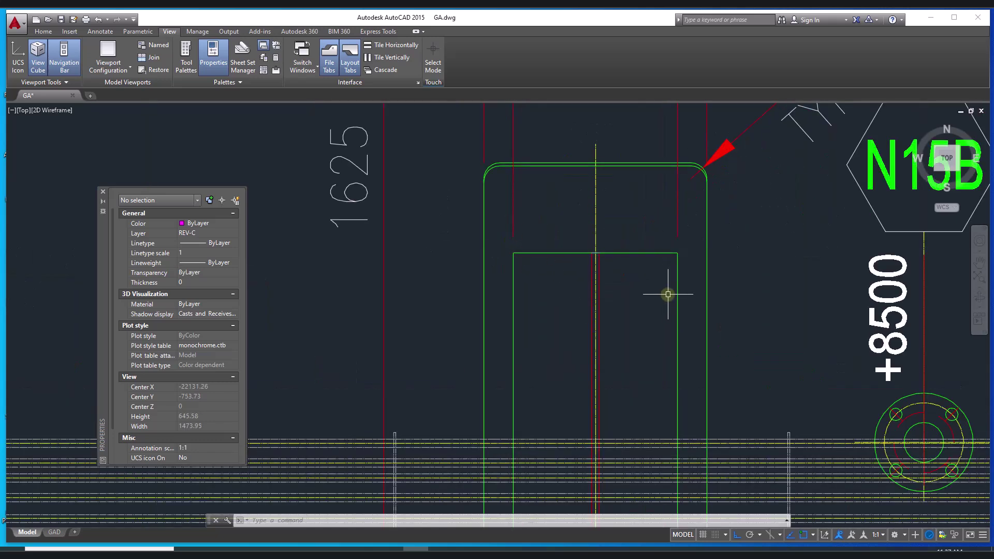
middle_click_drag(676, 281, 451, 396)
middle_click_drag(570, 333, 606, 437)
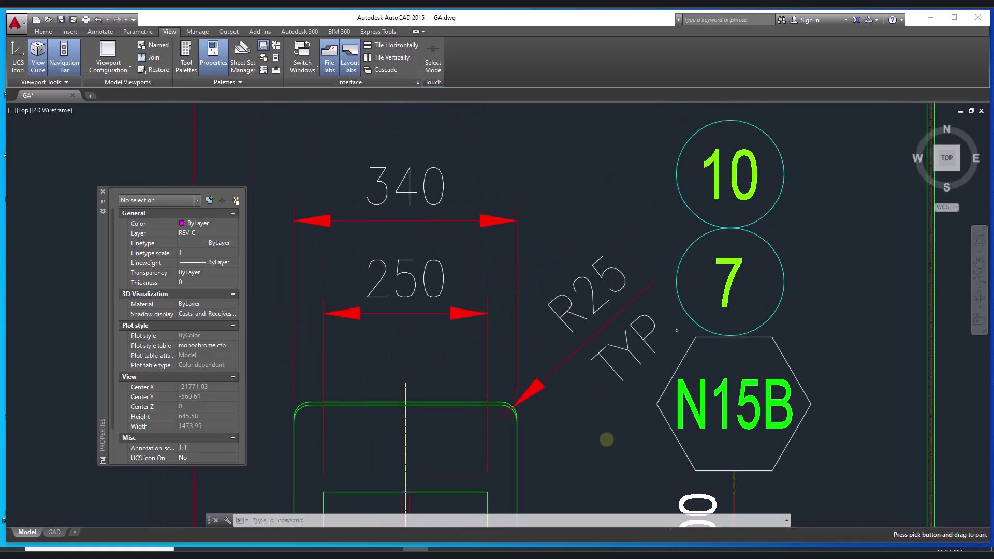
scroll(643, 369, "down", 4)
scroll(643, 370, "up", 2)
middle_click_drag(478, 394, 717, 298)
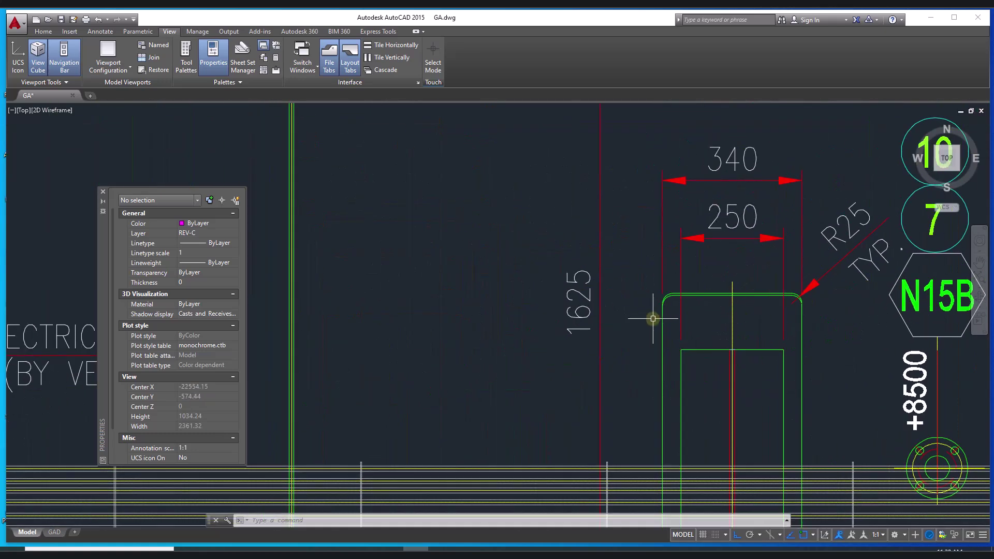
Bring the whole vessel elevation back into view and close the Properties palette
scroll(674, 327, "down", 3)
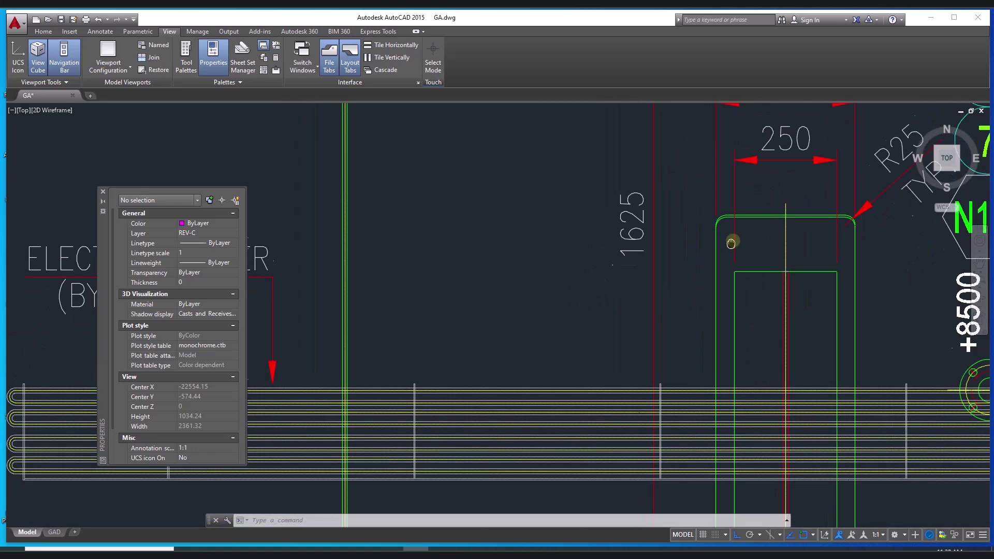
middle_click_drag(586, 384, 791, 324)
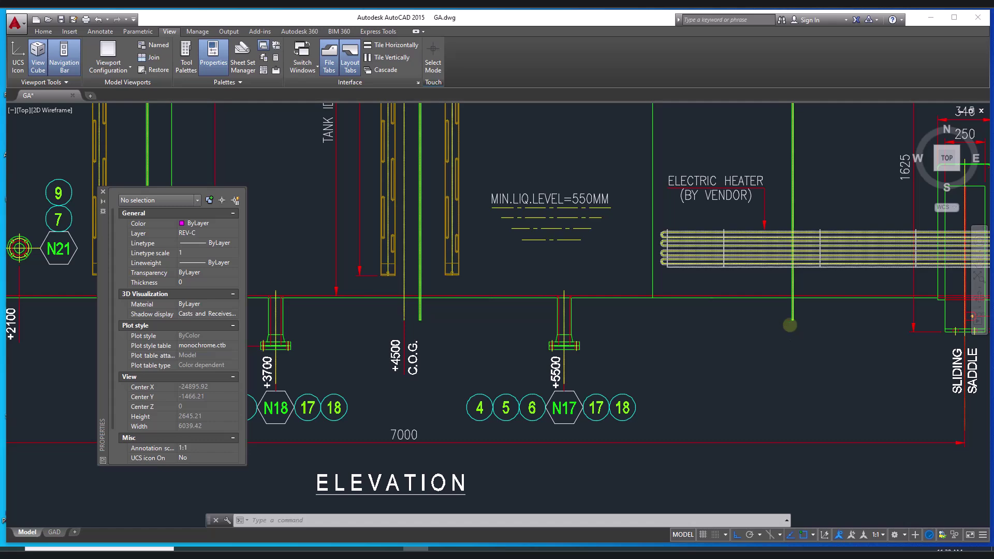
scroll(790, 325, "down", 4)
mouse_move(730, 344)
middle_mouse_down()
mouse_move(679, 426)
mouse_move(720, 447)
middle_mouse_up()
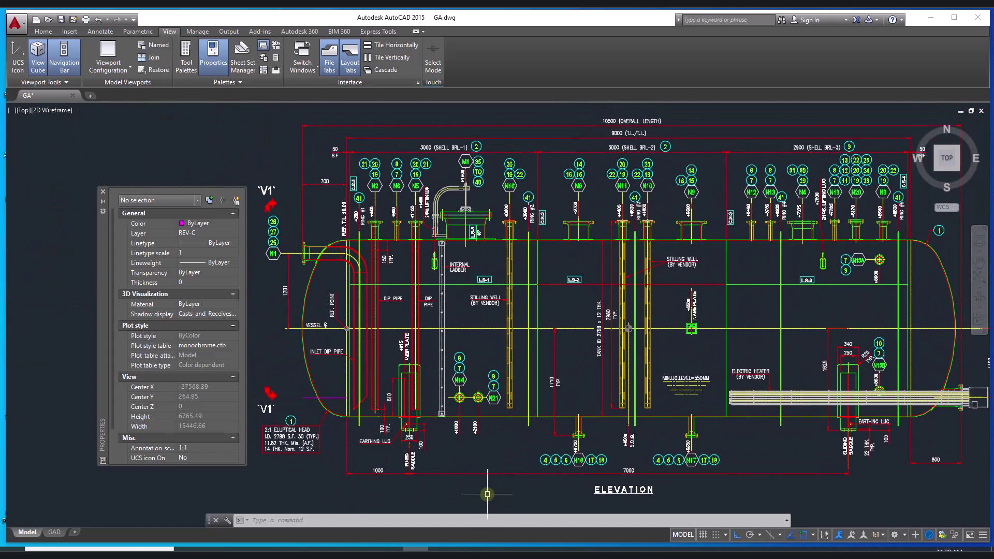
middle_click_drag(632, 401, 593, 406)
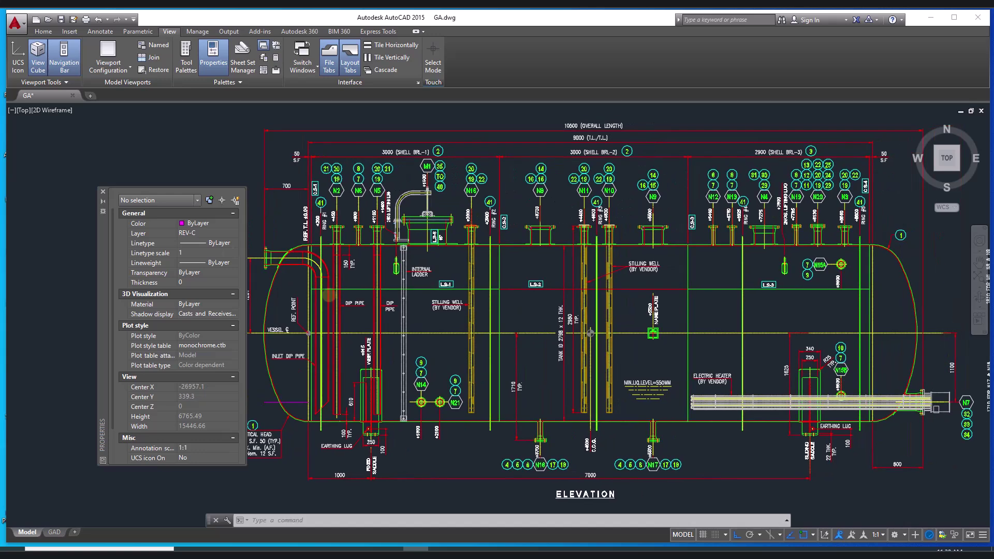
left_click(104, 191)
Review the dip pipes, stilling wells and other internals across the full elevation beside the nozzle orientation view
middle_click_drag(510, 361, 430, 354)
middle_click_drag(493, 339, 342, 336)
middle_click_drag(435, 336, 612, 345)
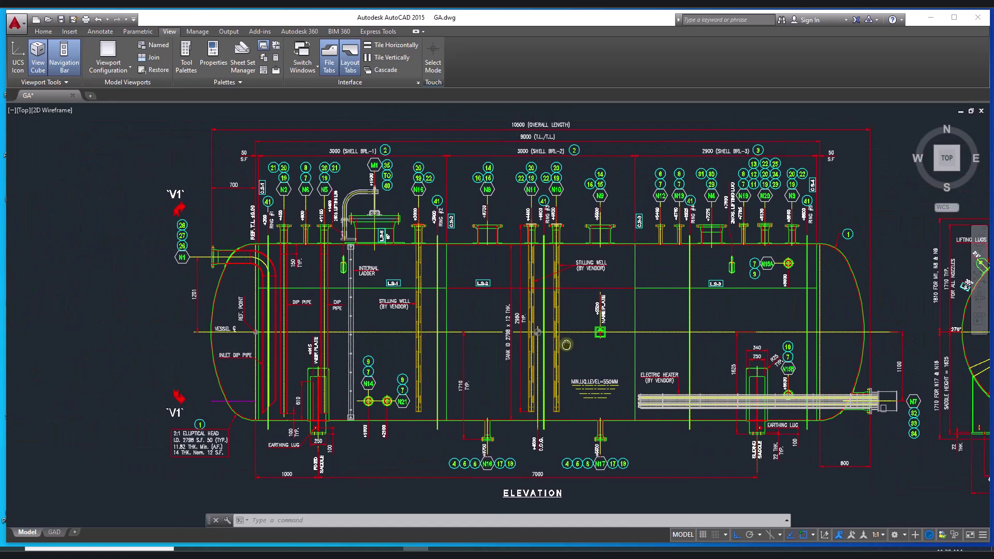
left_click(288, 298)
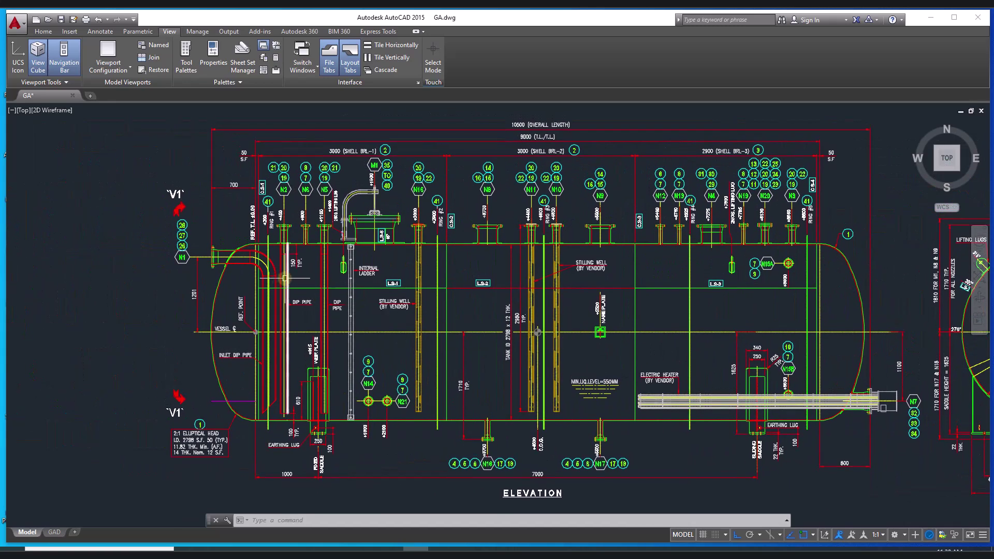
middle_click_drag(548, 305, 410, 286)
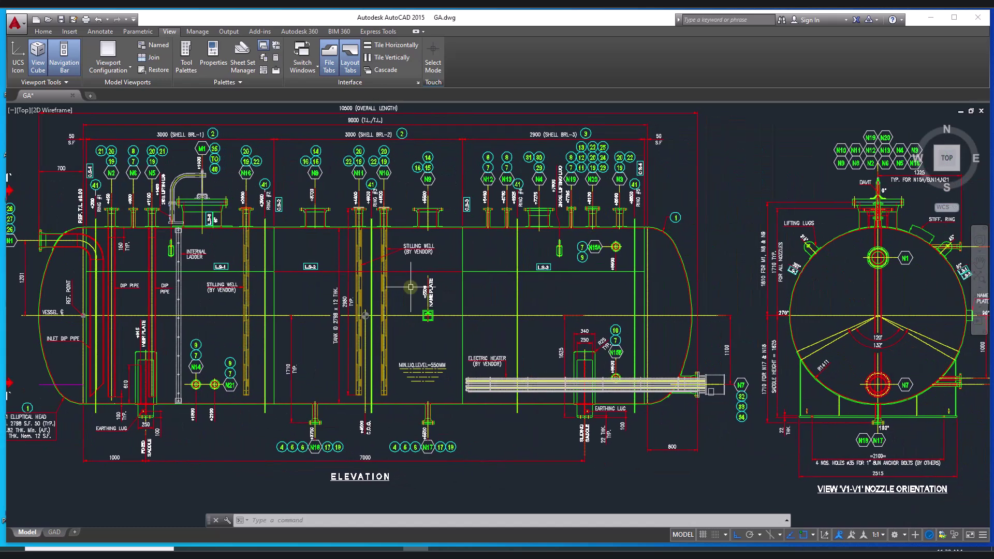
middle_click_drag(388, 314, 518, 318)
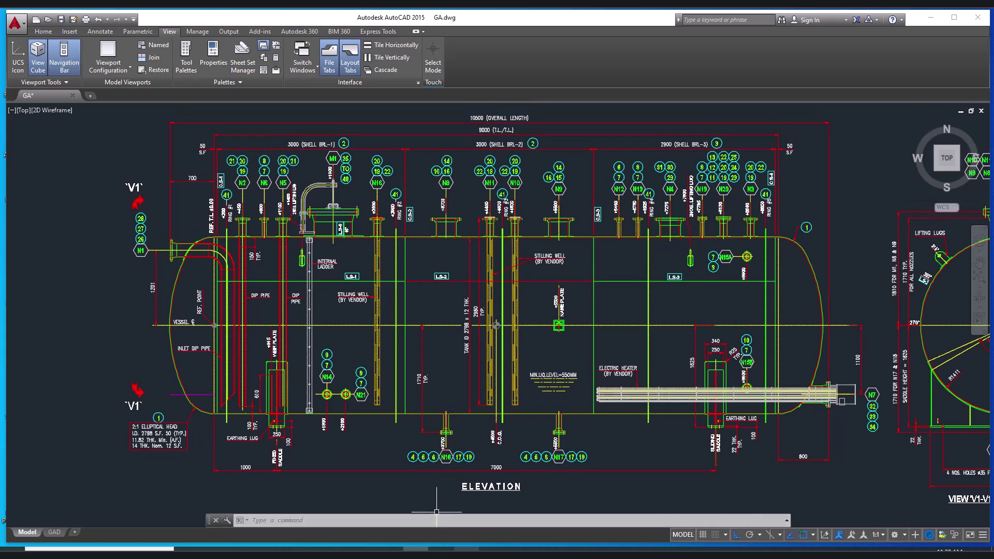
mouse_move(467, 550)
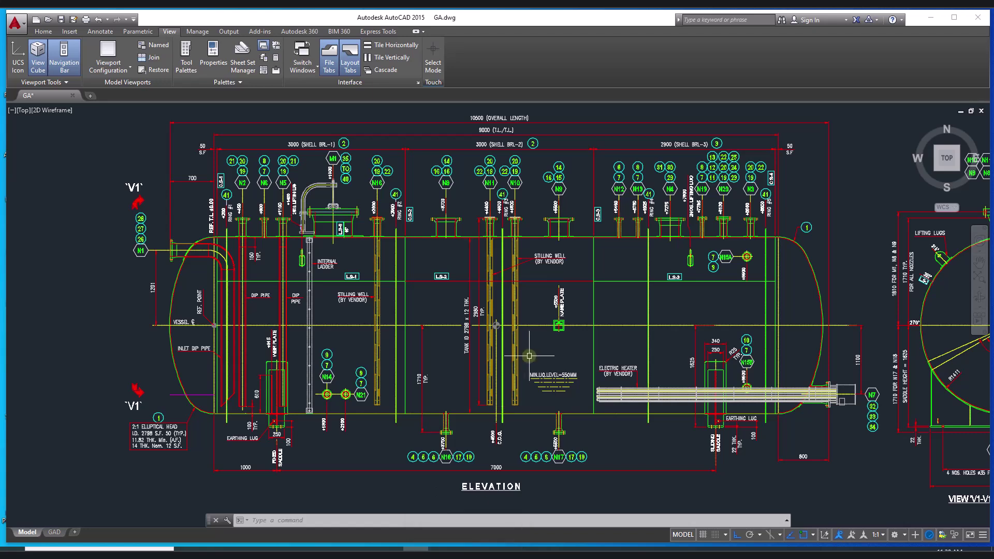